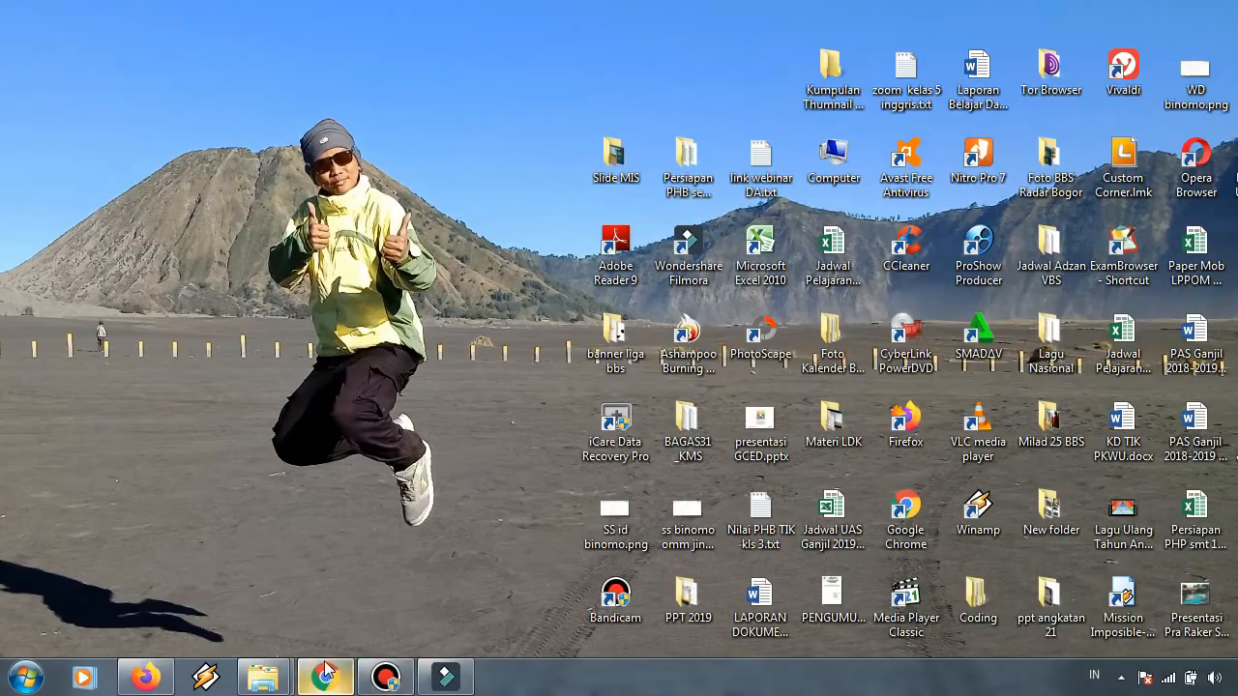
# Switch to Google Chrome and load drive.google.com
pyautogui.moveTo(324, 682)
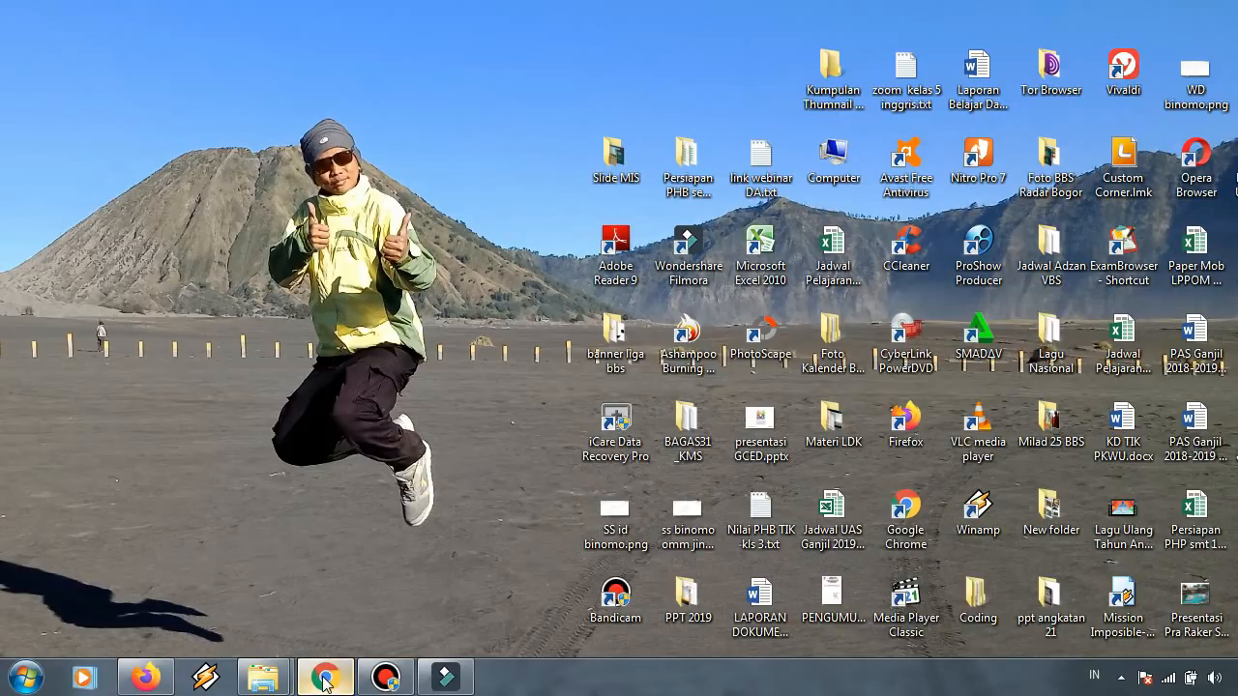
pyautogui.click(324, 681)
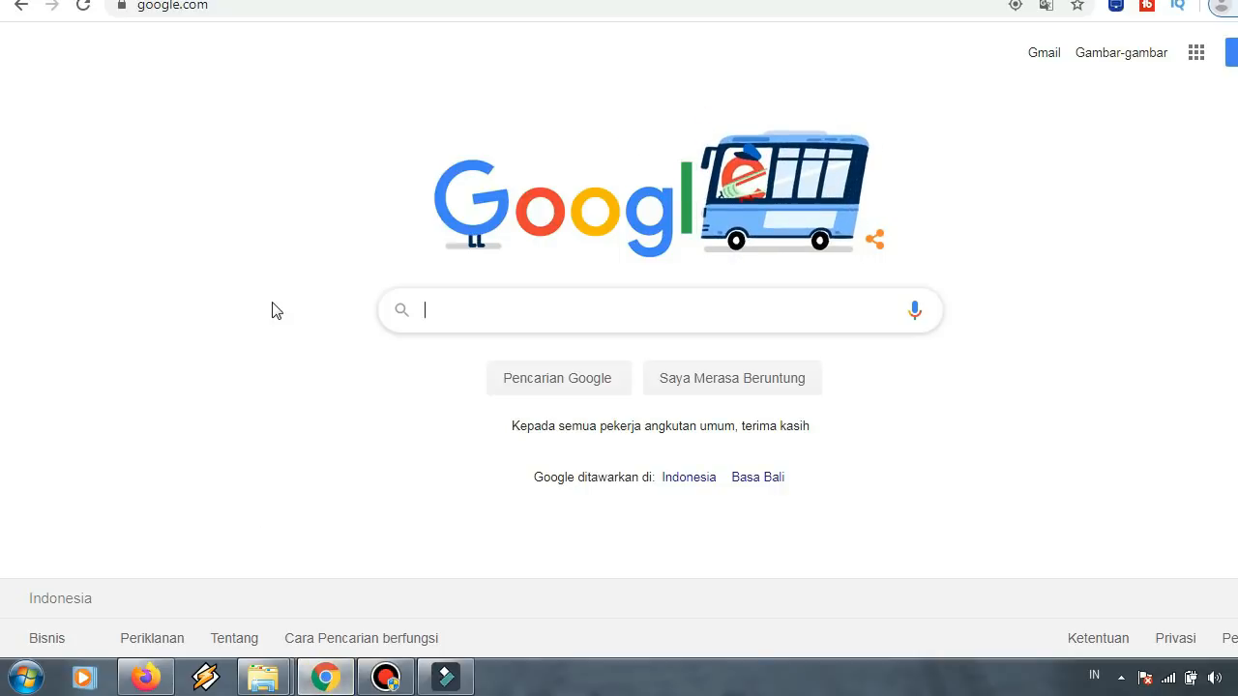
pyautogui.click(273, 5)
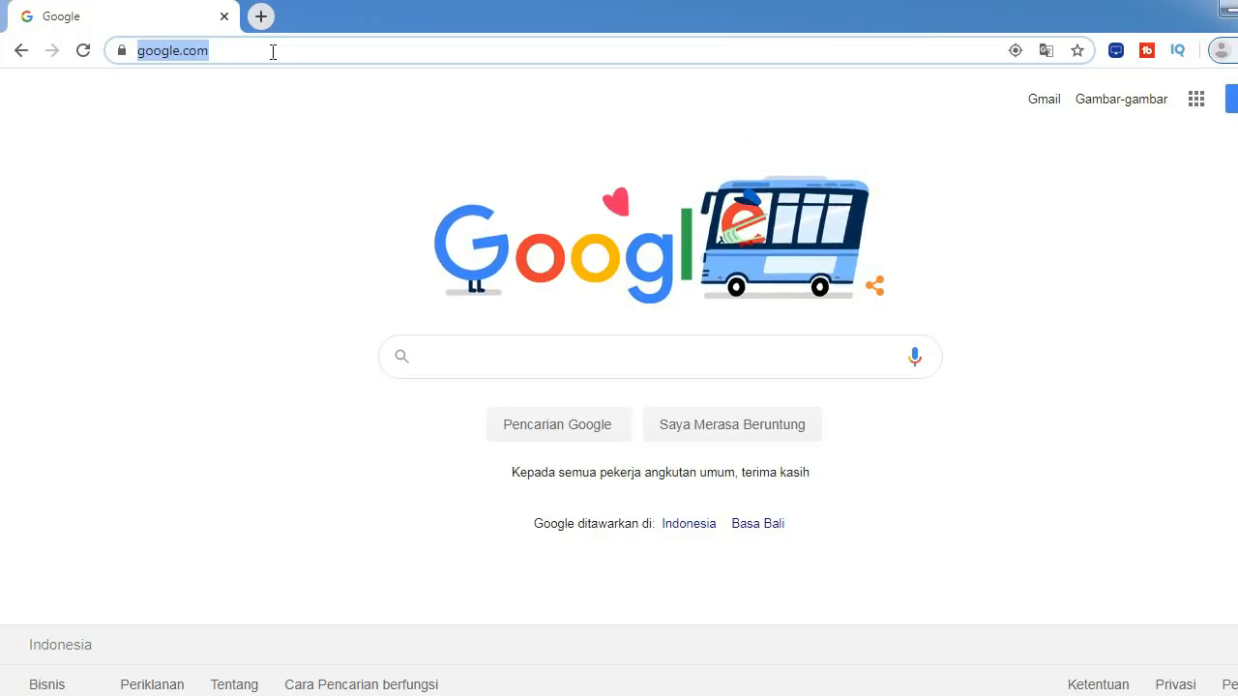
pyautogui.write('drive.')
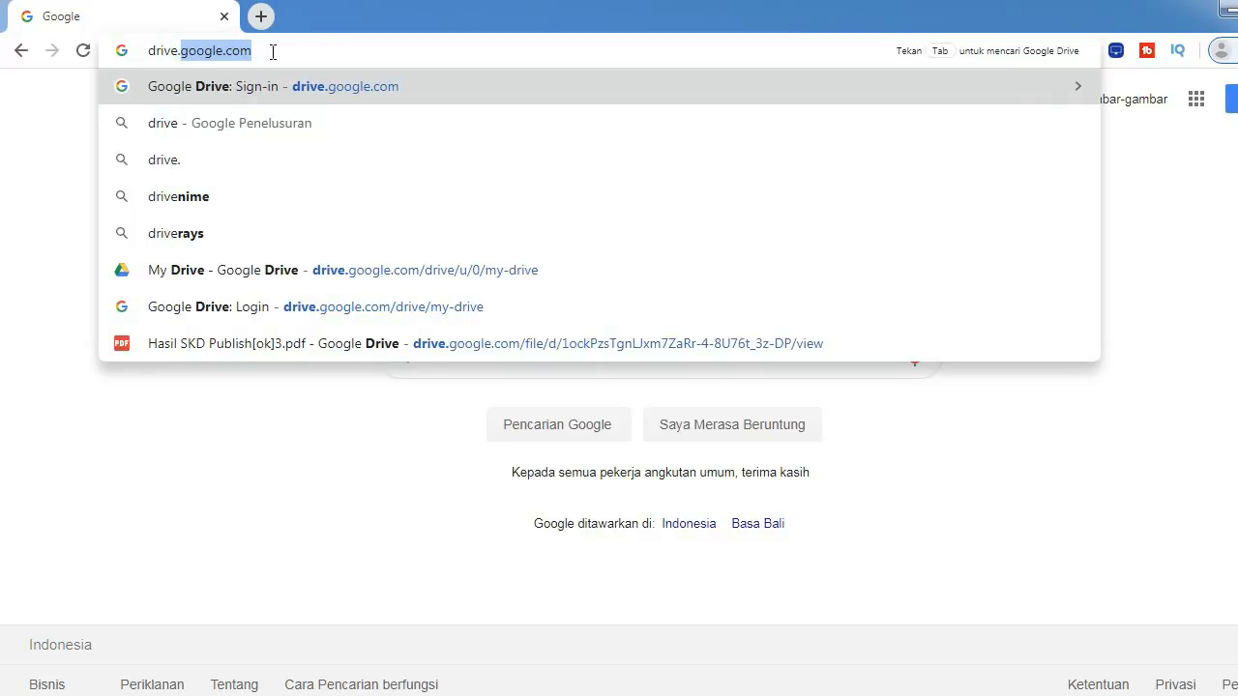
pyautogui.write('g')
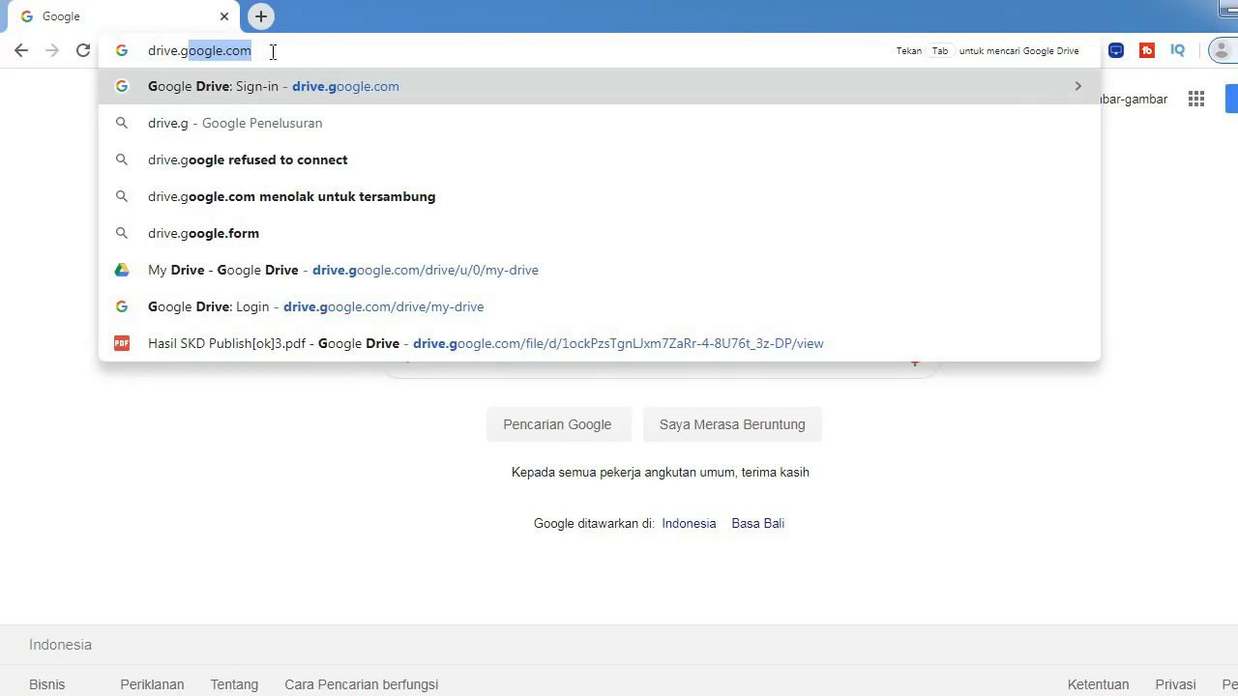
pyautogui.write('oogle.c')
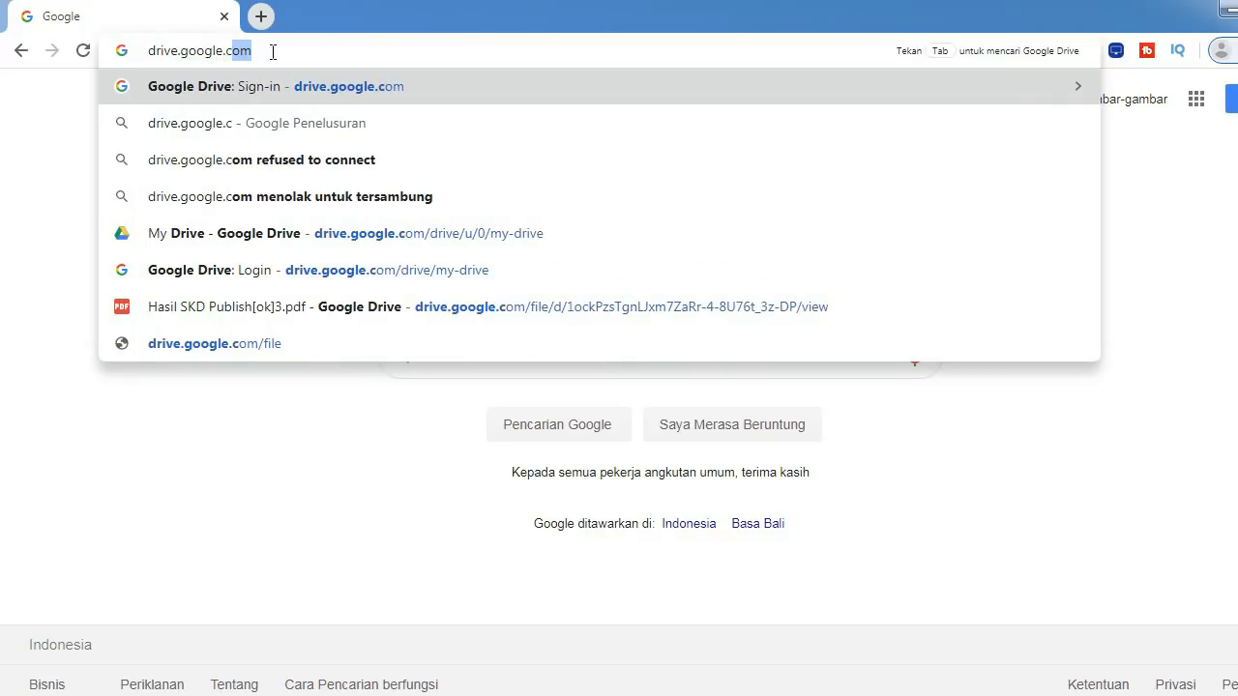
pyautogui.write('o')
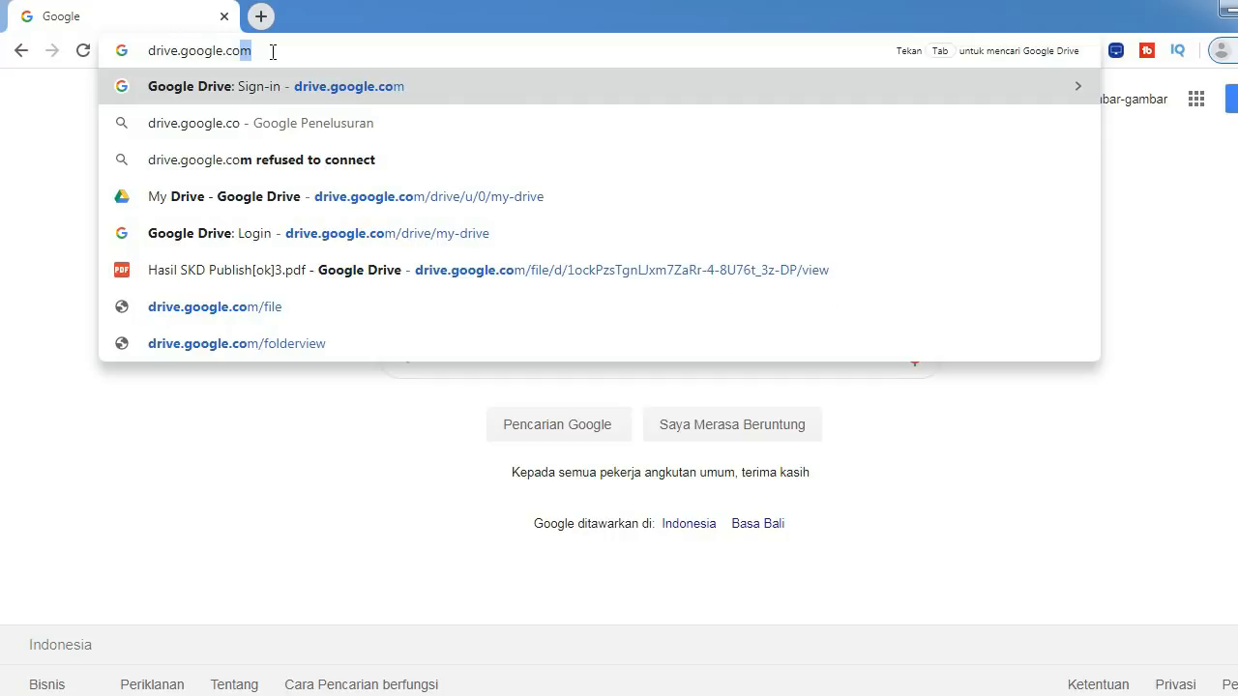
pyautogui.write('m')
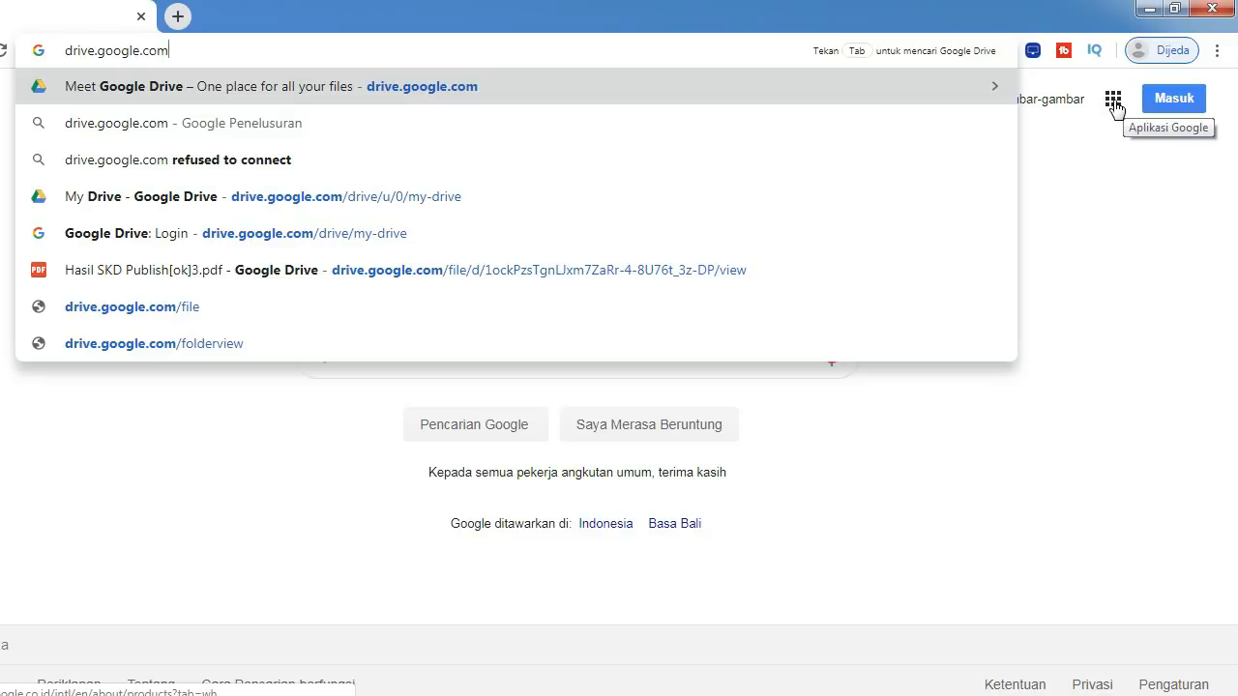
pyautogui.click(1114, 102)
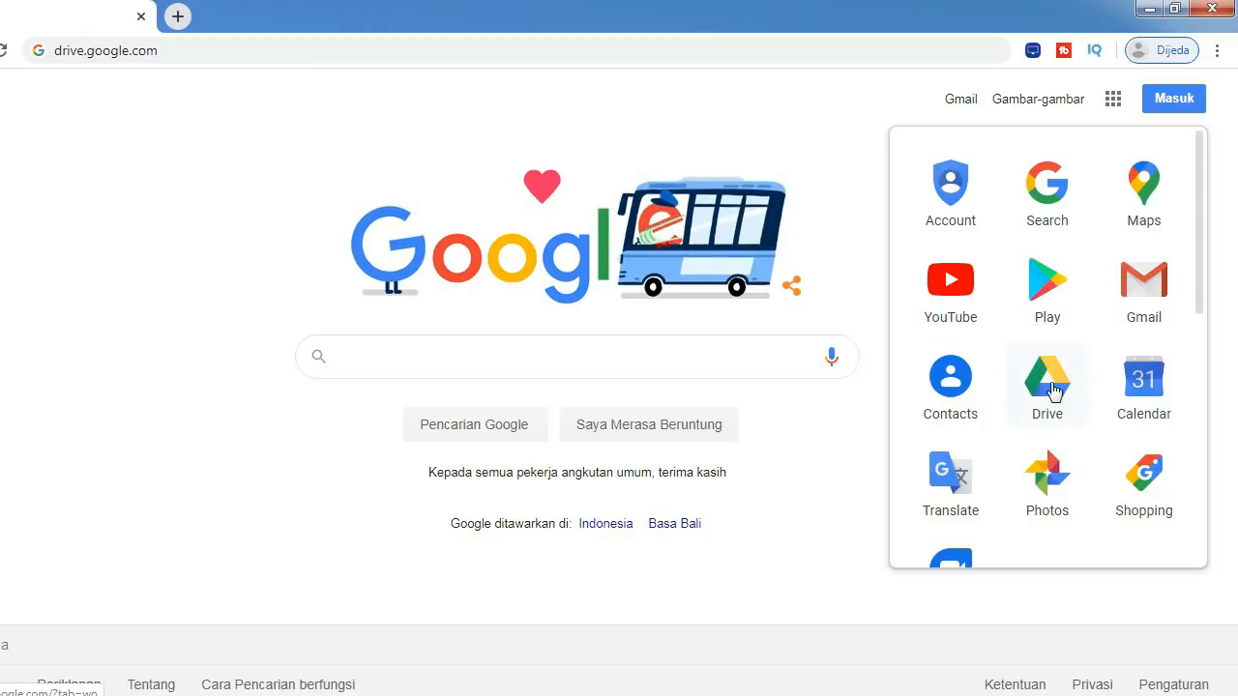
pyautogui.click(260, 50)
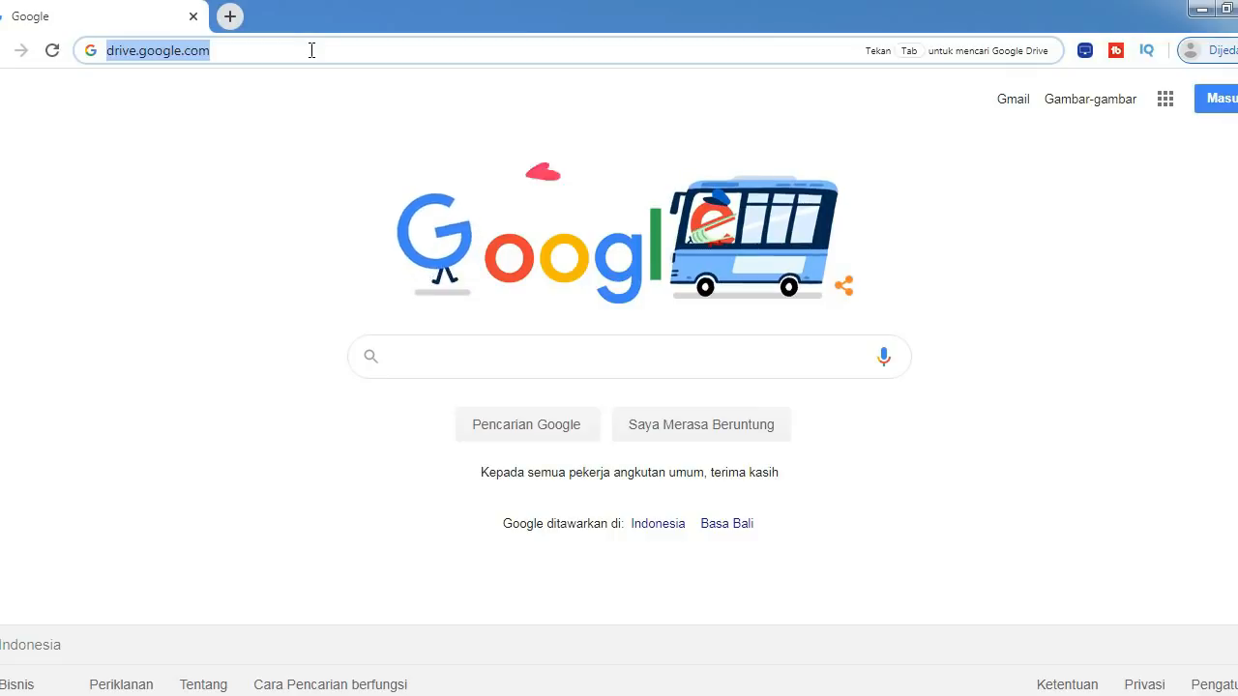
pyautogui.press('Return')
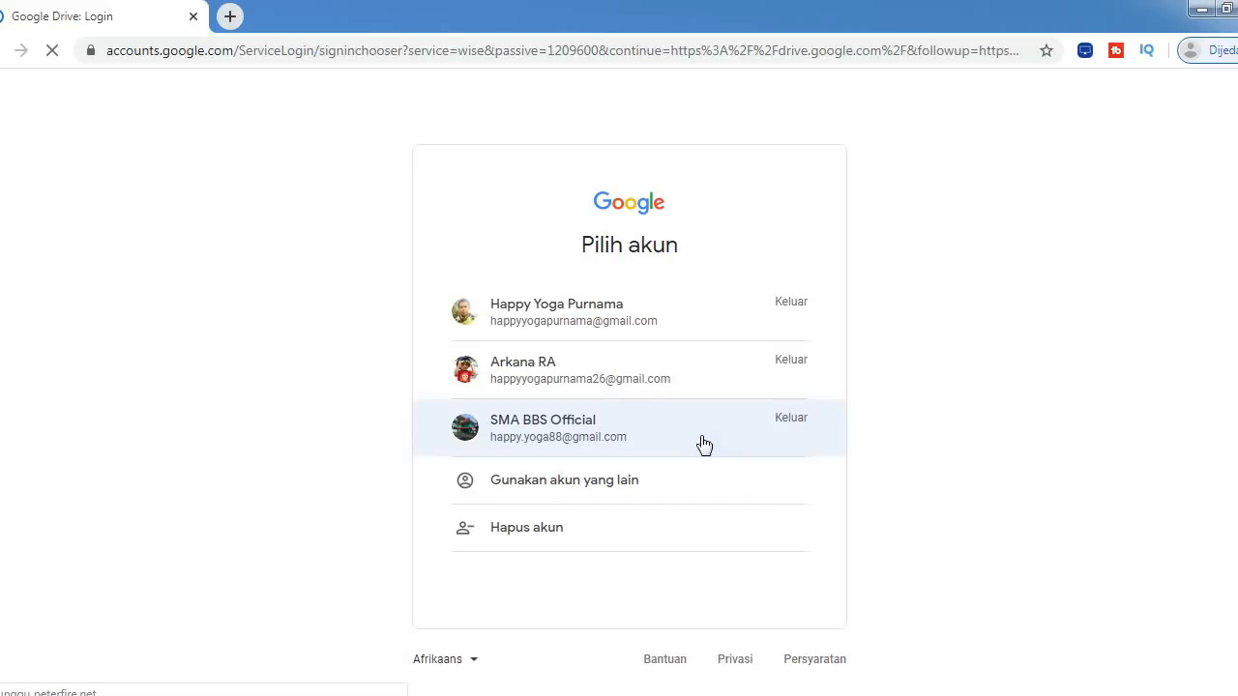
# Sign in to Google Drive with the first listed account by entering the account password
pyautogui.click(654, 309)
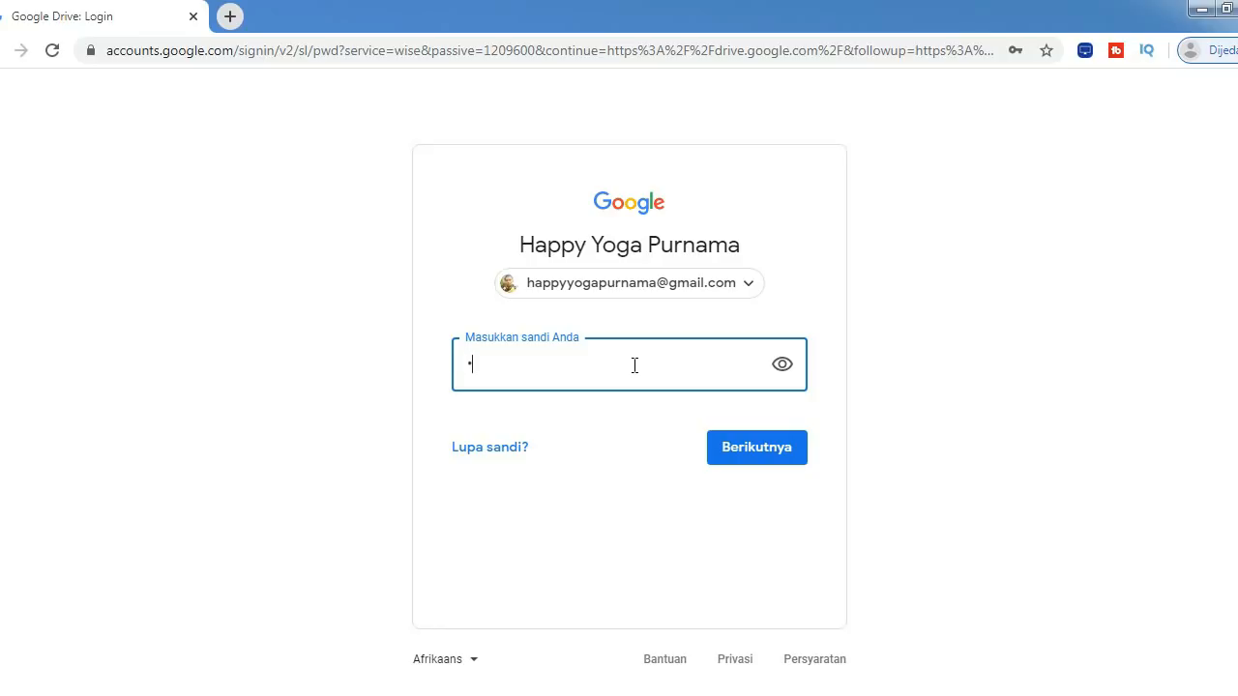
pyautogui.write('•••••••••')
pyautogui.click(759, 450)
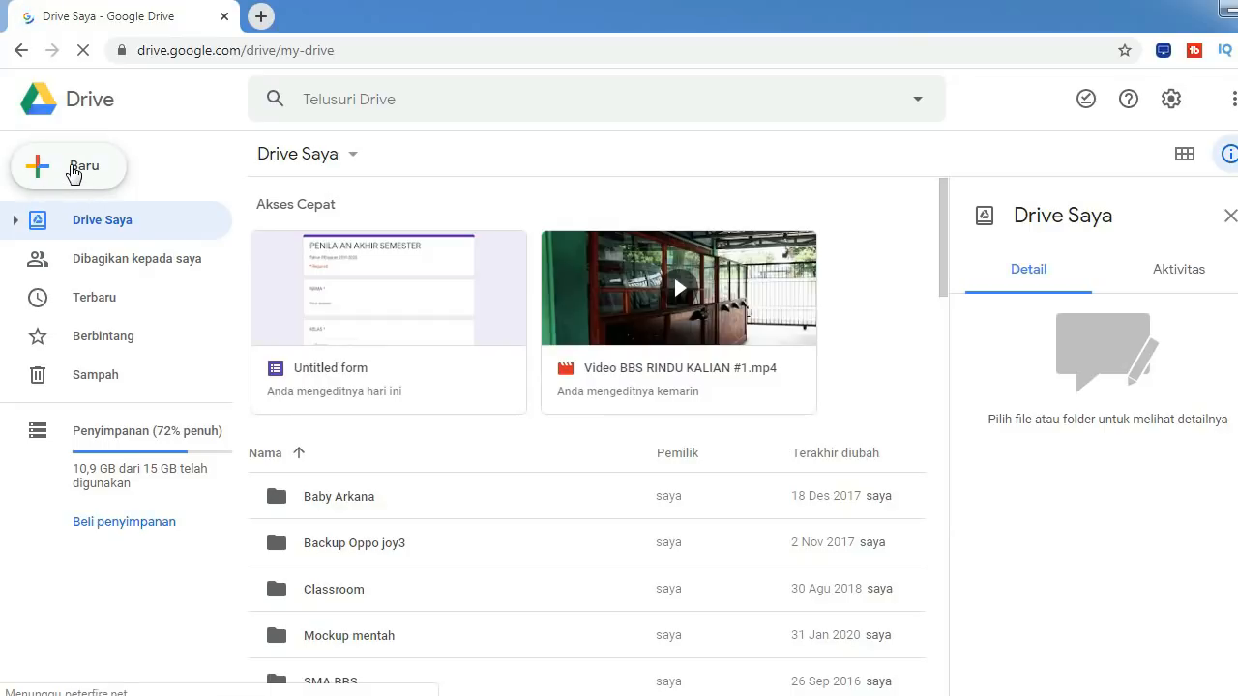
# Create a new blank Google Form (Google Formulir) from Drive
pyautogui.click(44, 167)
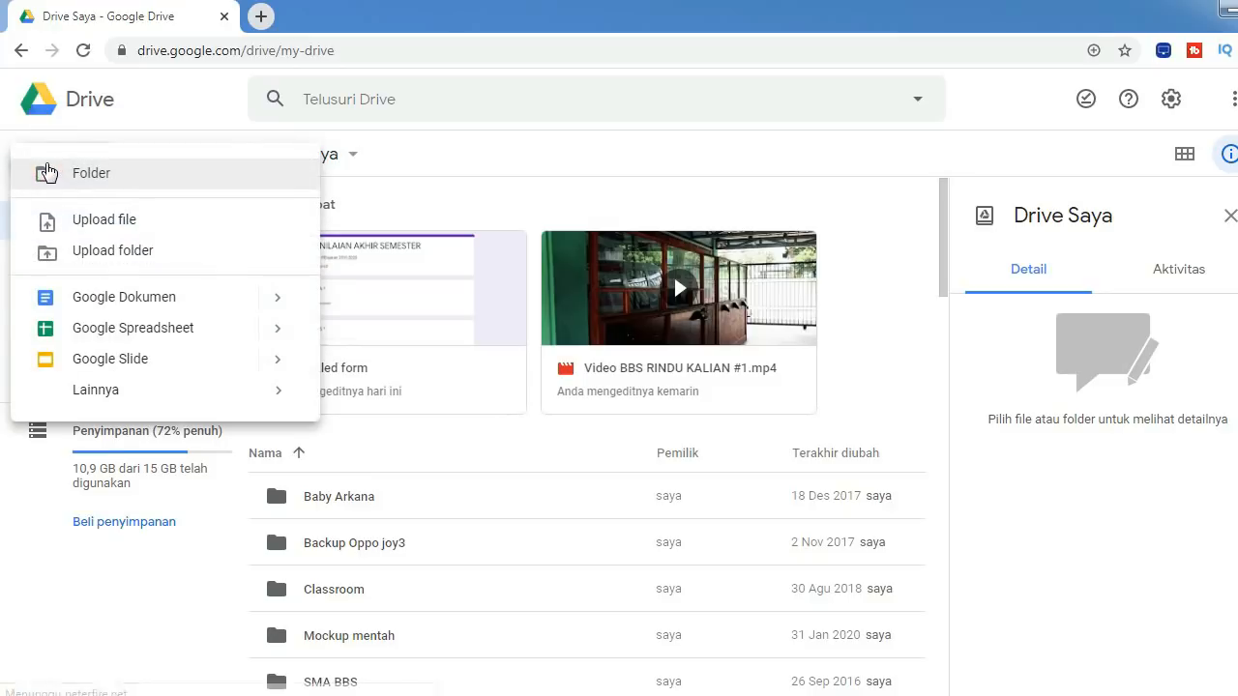
pyautogui.moveTo(179, 392)
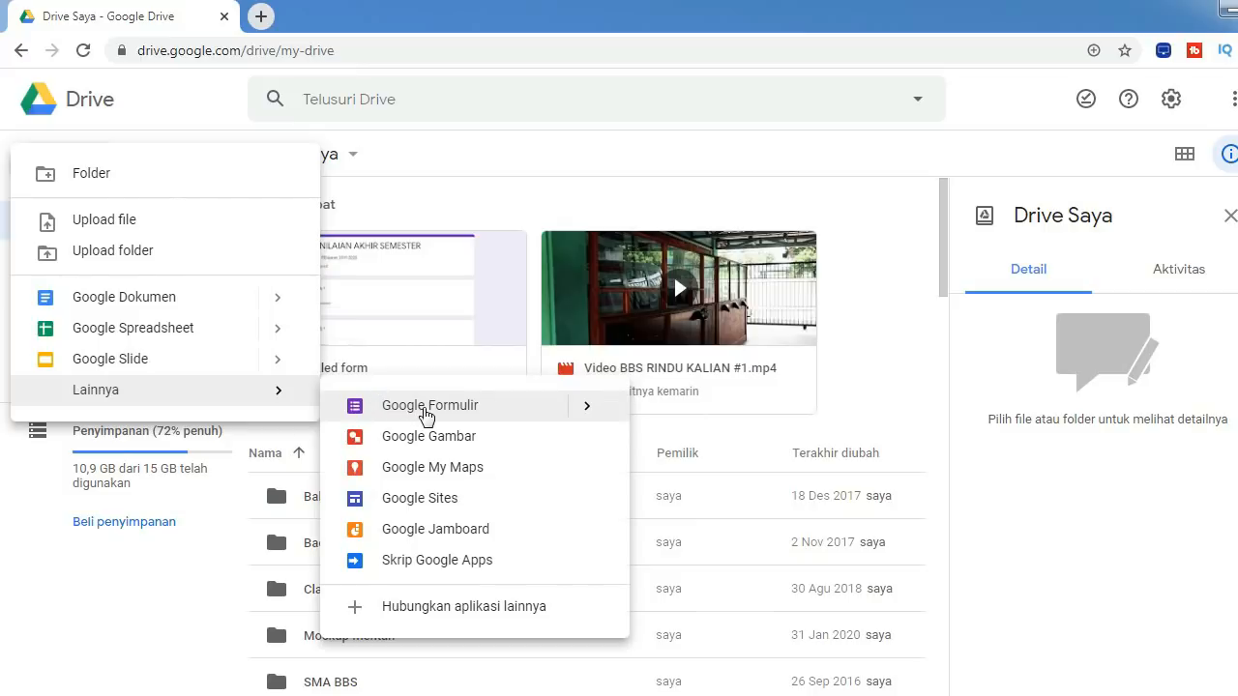
pyautogui.click(426, 412)
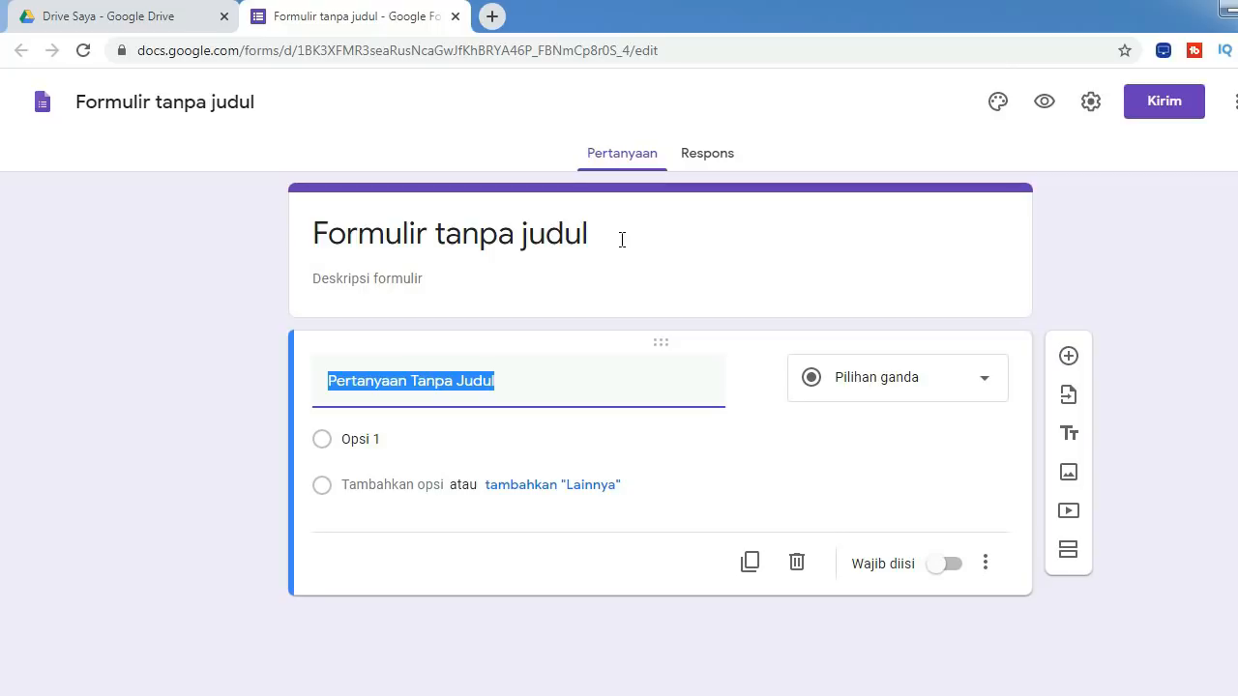
# Replace the form's title with "PENILAIAN AKHIR SEMESTER"
pyautogui.click(622, 239)
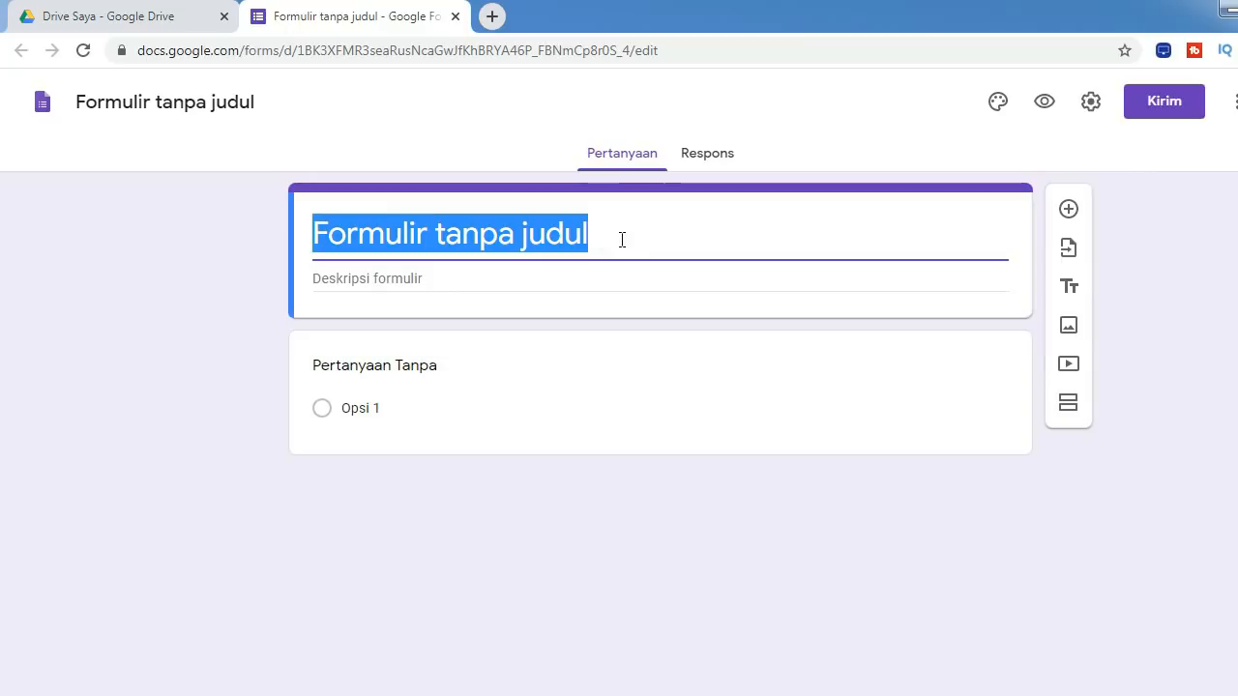
pyautogui.write('P')
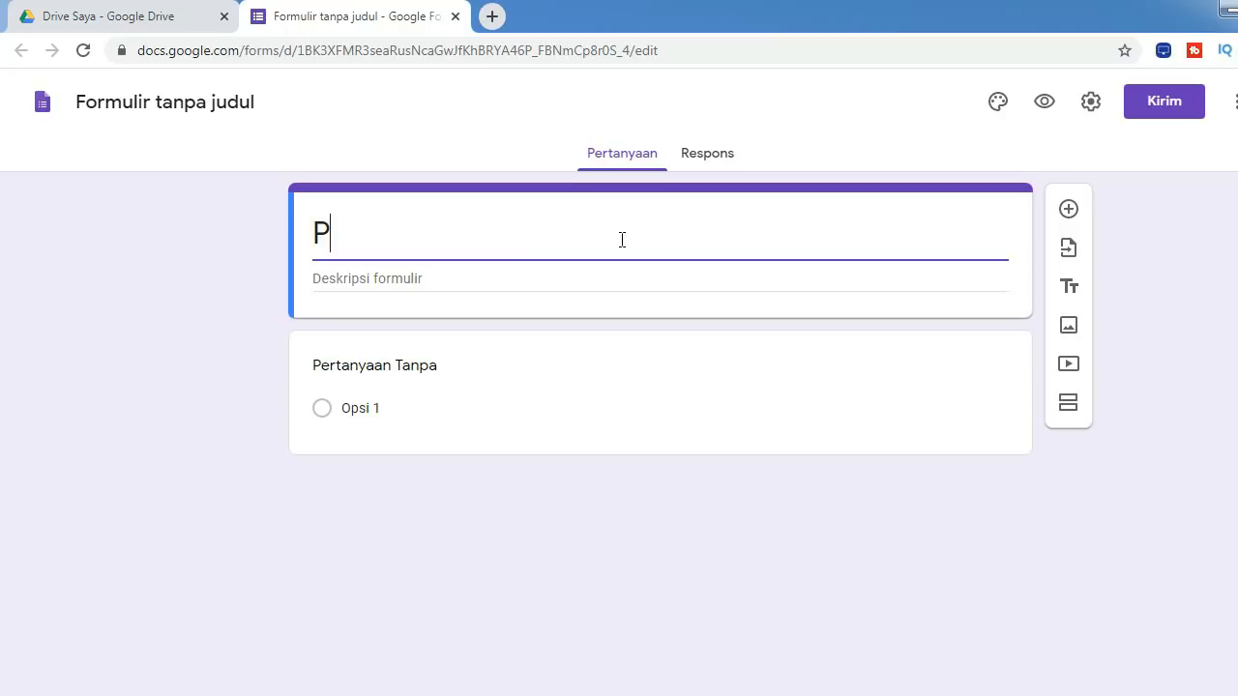
pyautogui.write('E')
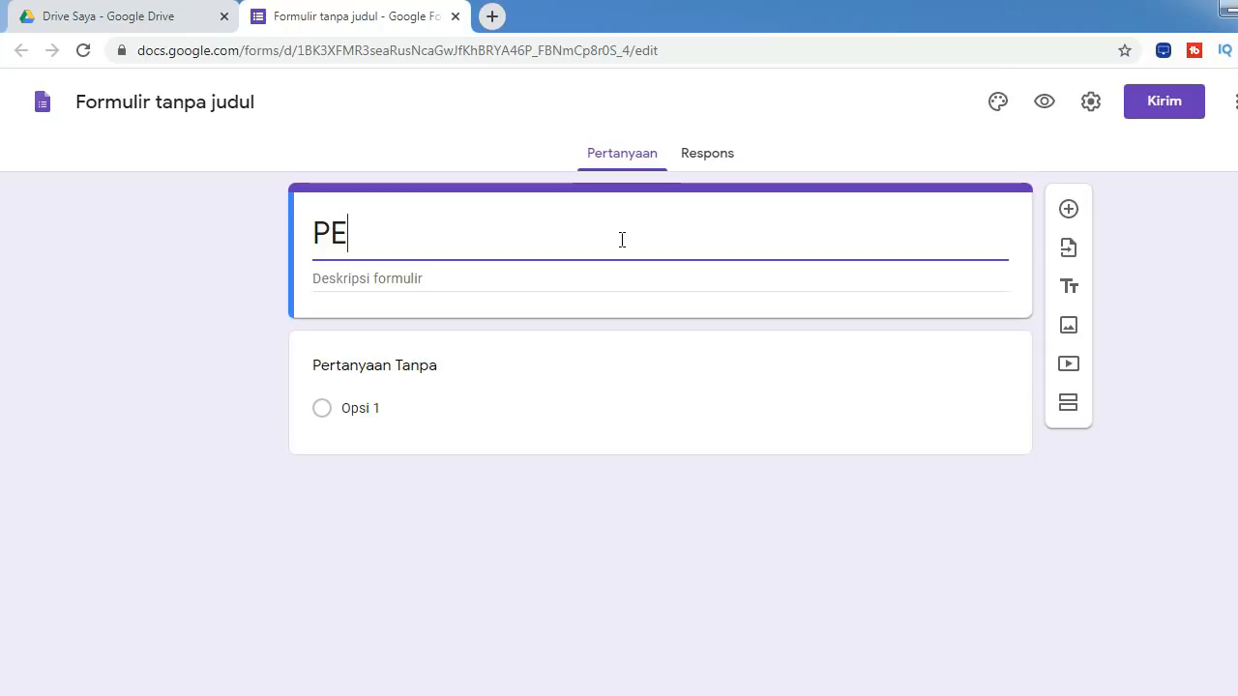
pyautogui.write('NILAIA')
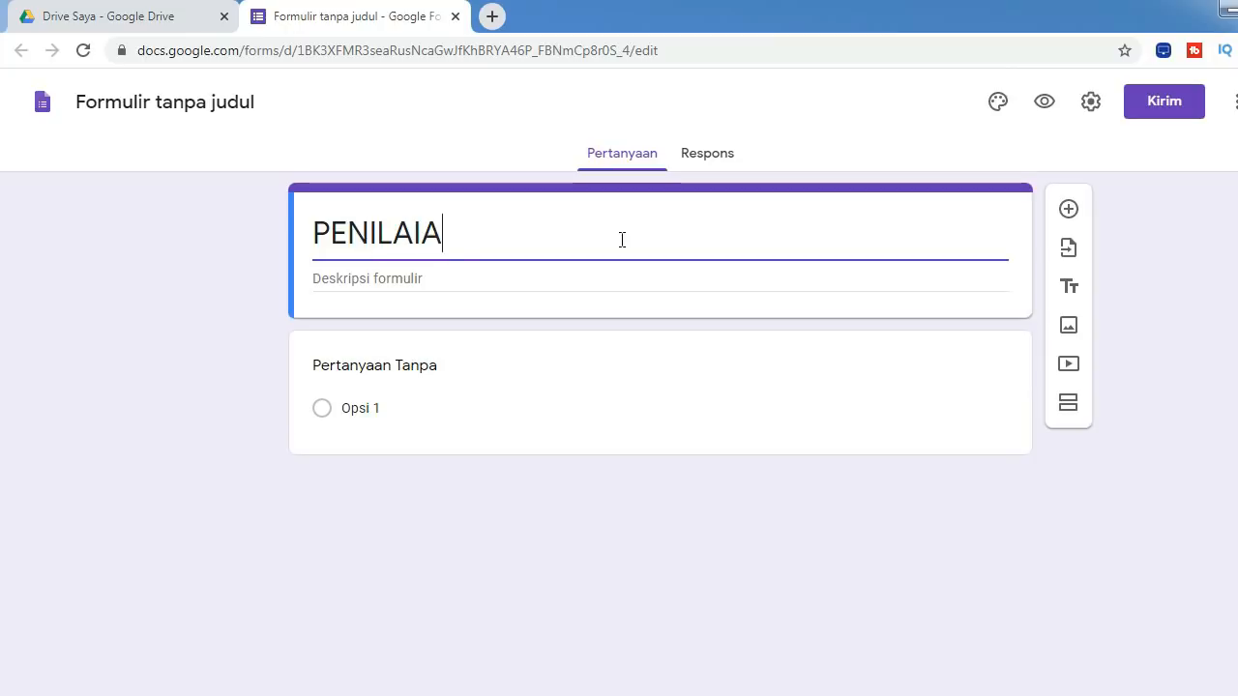
pyautogui.write('N AKHIR')
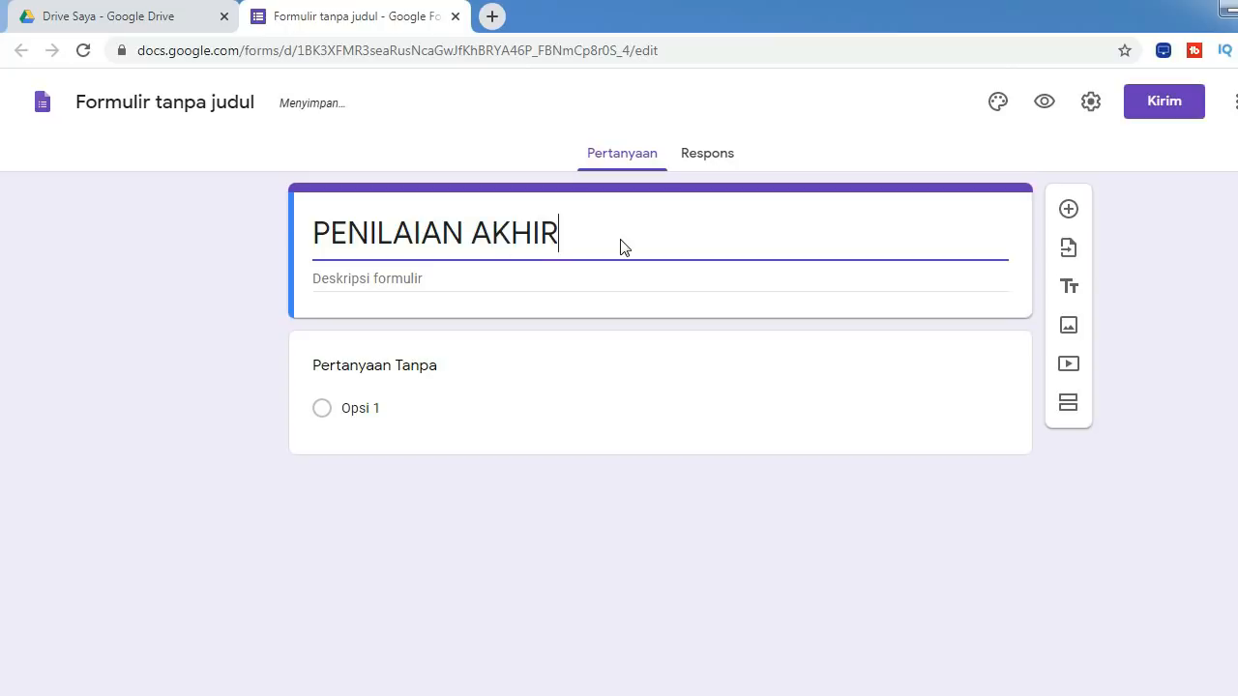
pyautogui.write(' SEMESTER')
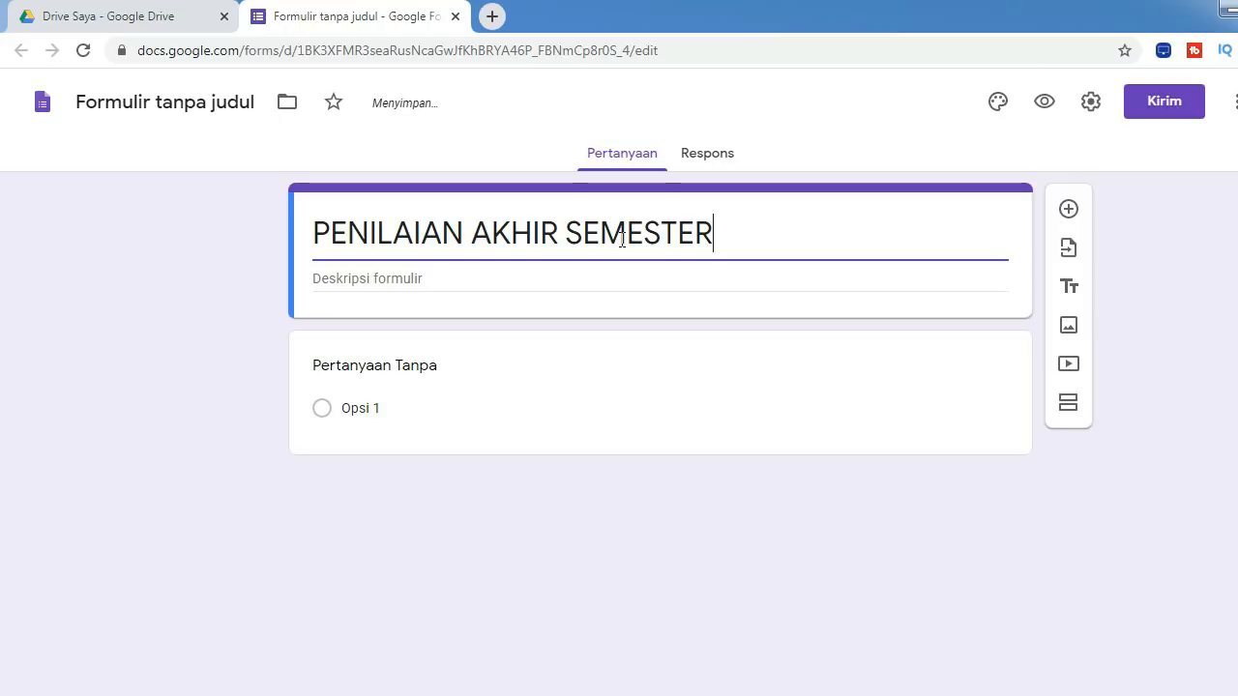
# Enter "Tahun Pelajaran 2019-2020" as the form description and name the form file "PENILAIAN AKHIR SEMESTER"
pyautogui.click(421, 272)
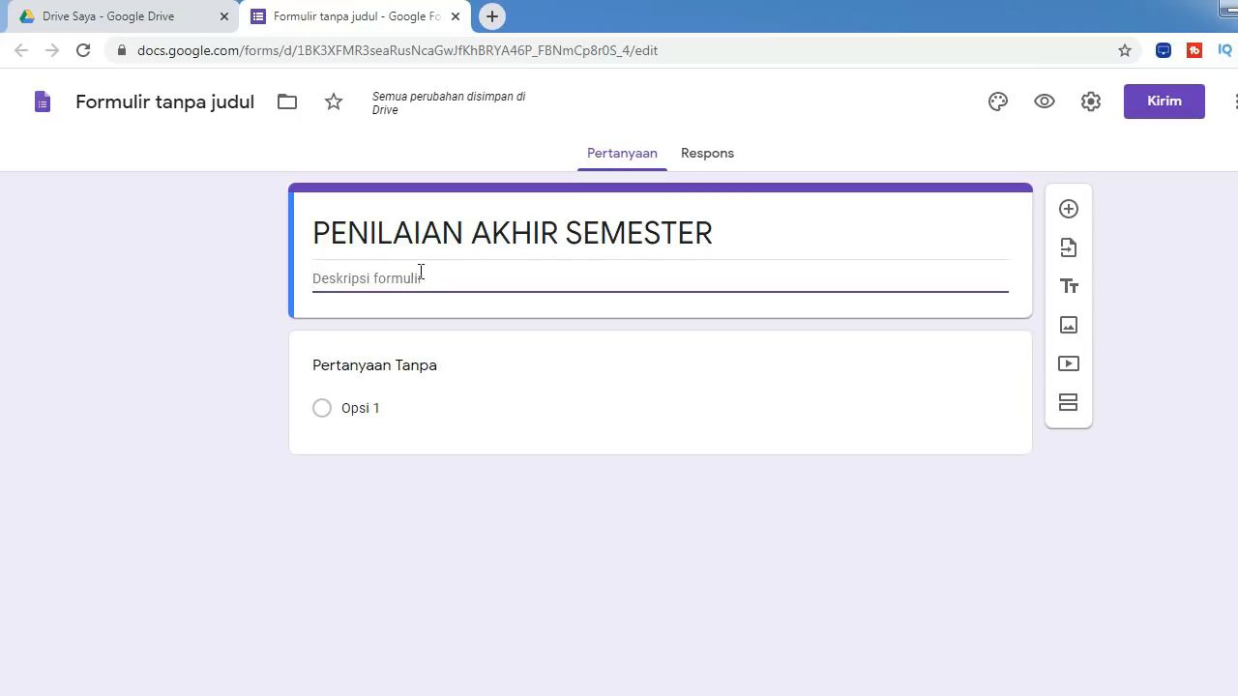
pyautogui.write('Tahun')
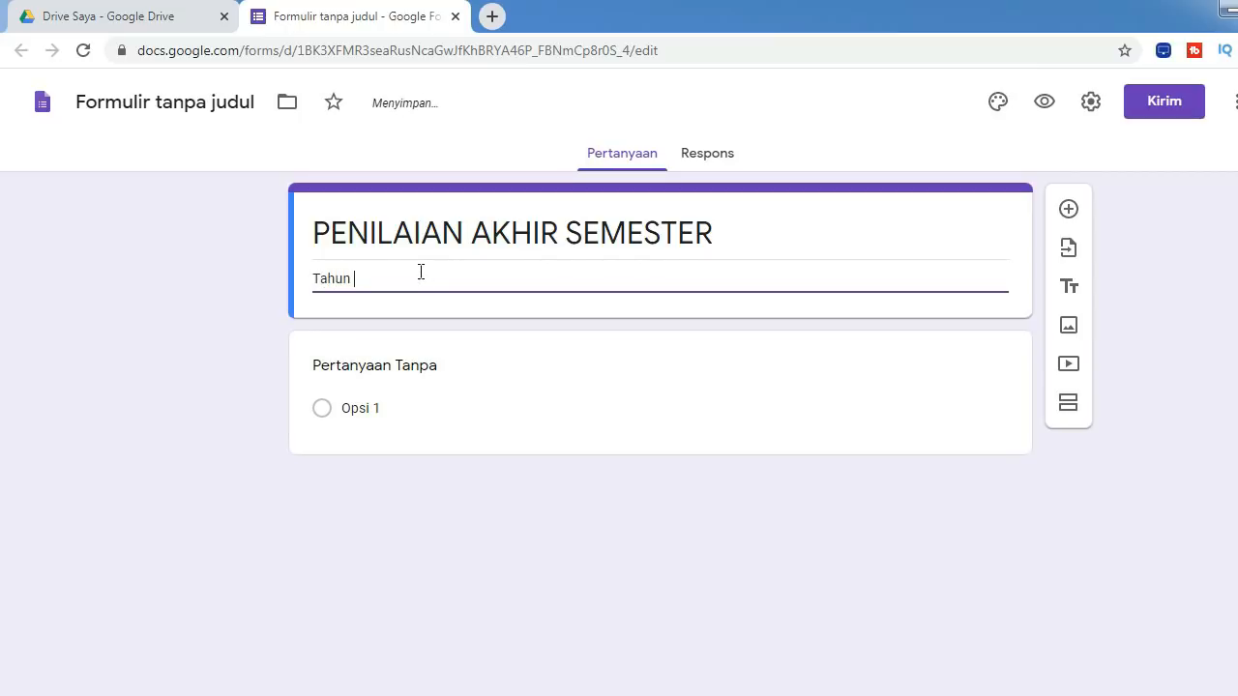
pyautogui.write(' Pelajaran 2019-2020')
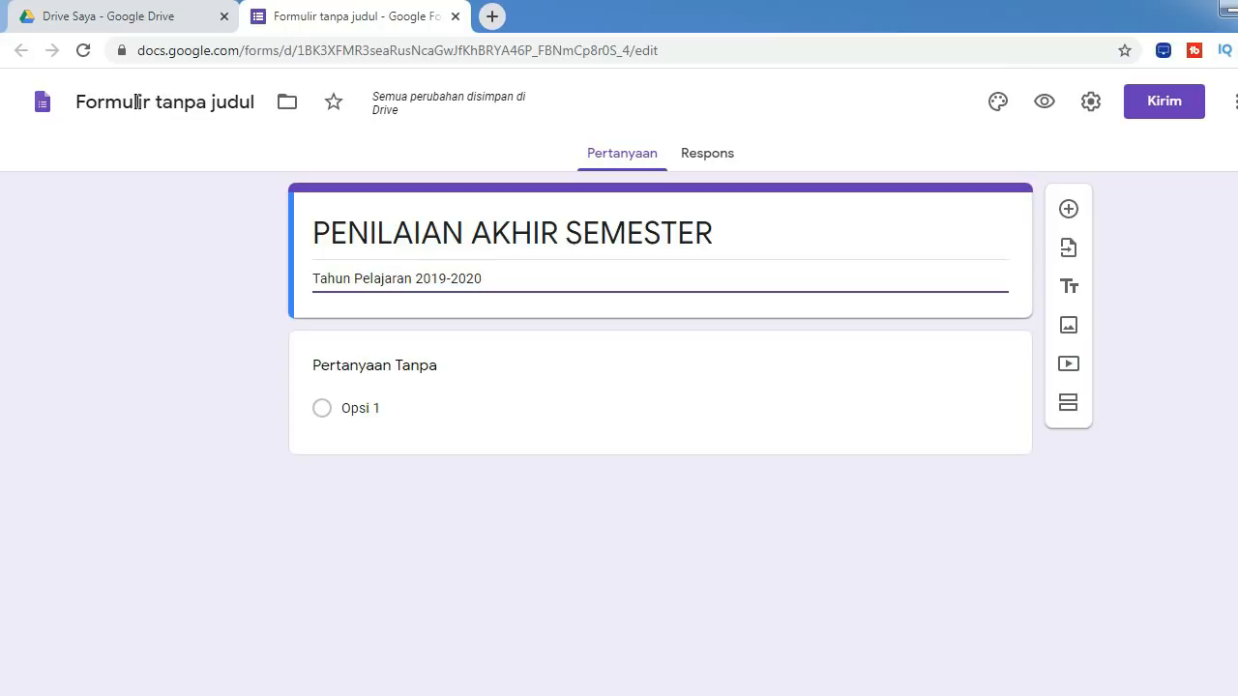
pyautogui.click(137, 102)
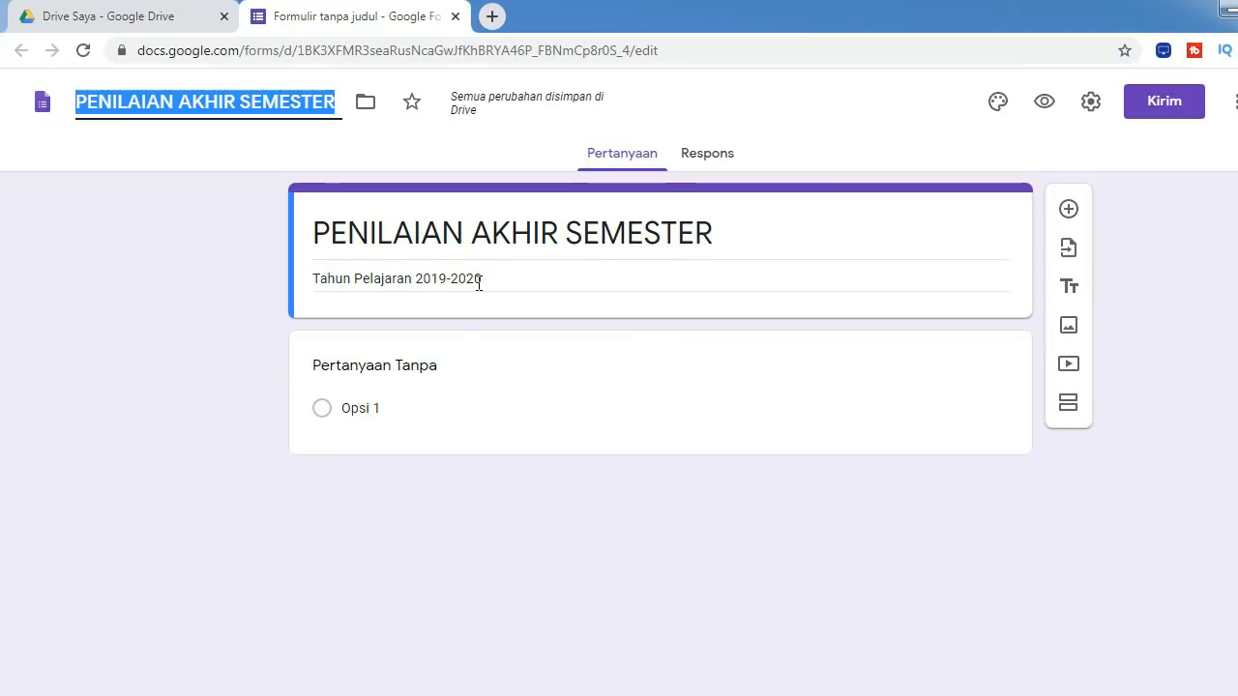
# Title the first question "NAMA", set its type to Jawaban singkat and make it required (Wajib diisi)
pyautogui.click(431, 367)
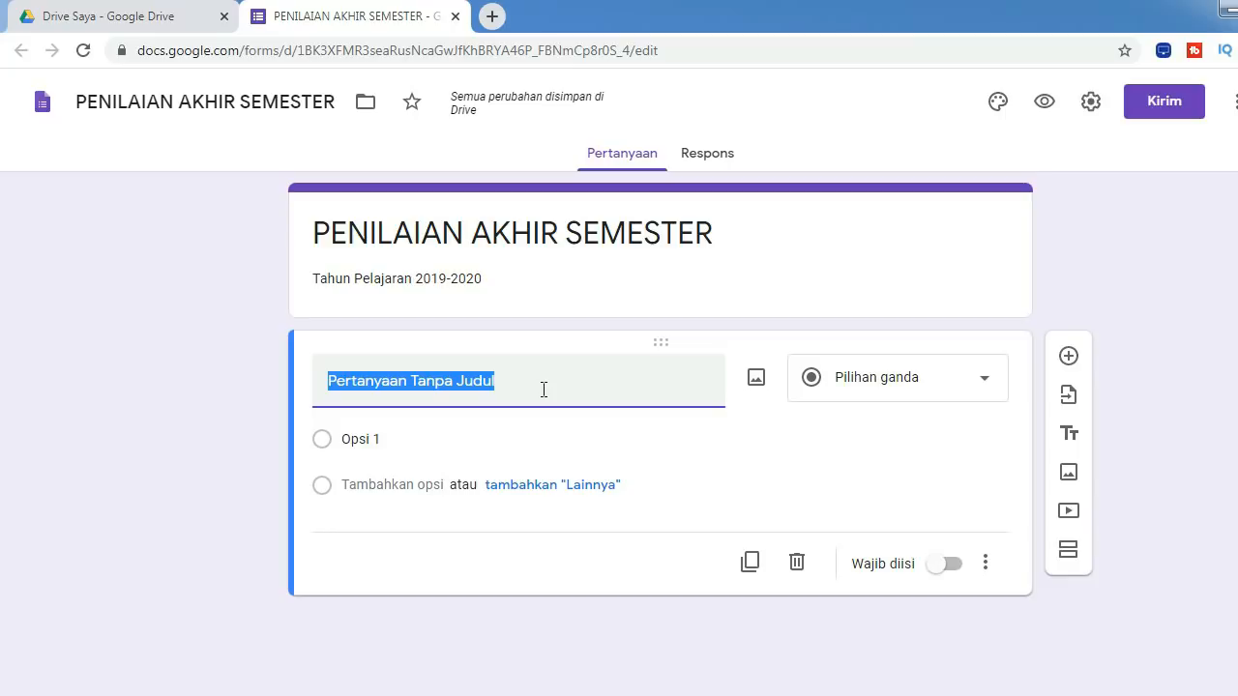
pyautogui.write('NAMA')
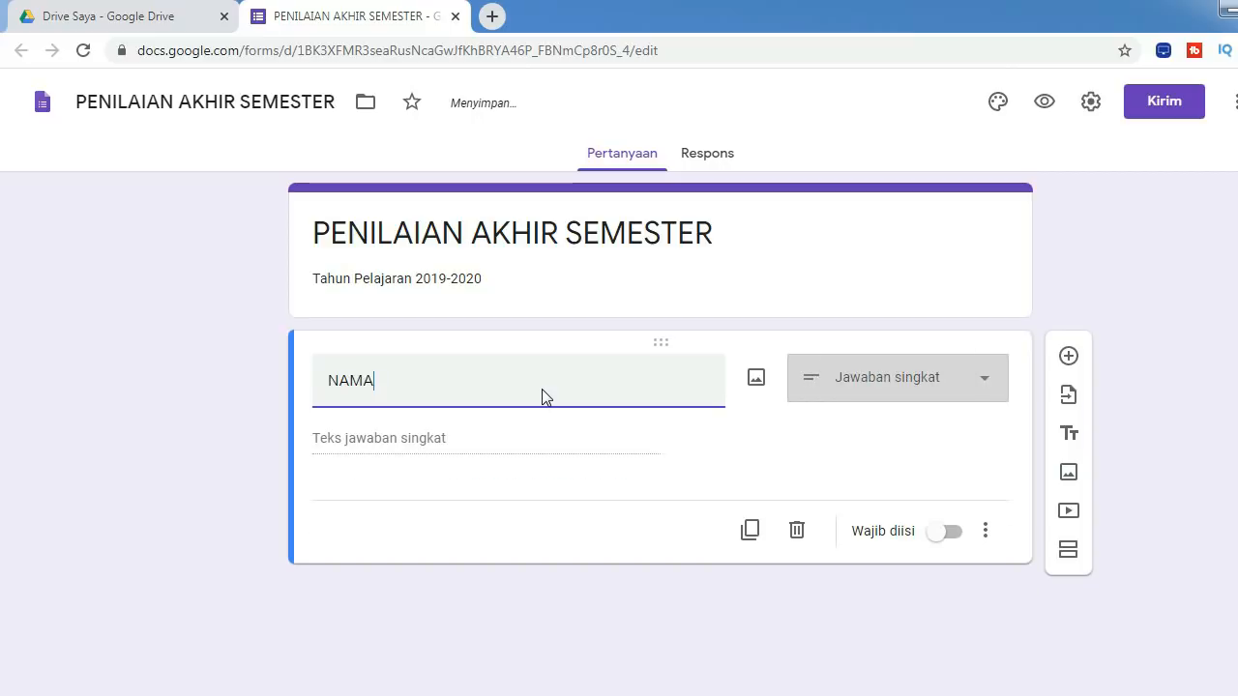
pyautogui.click(932, 384)
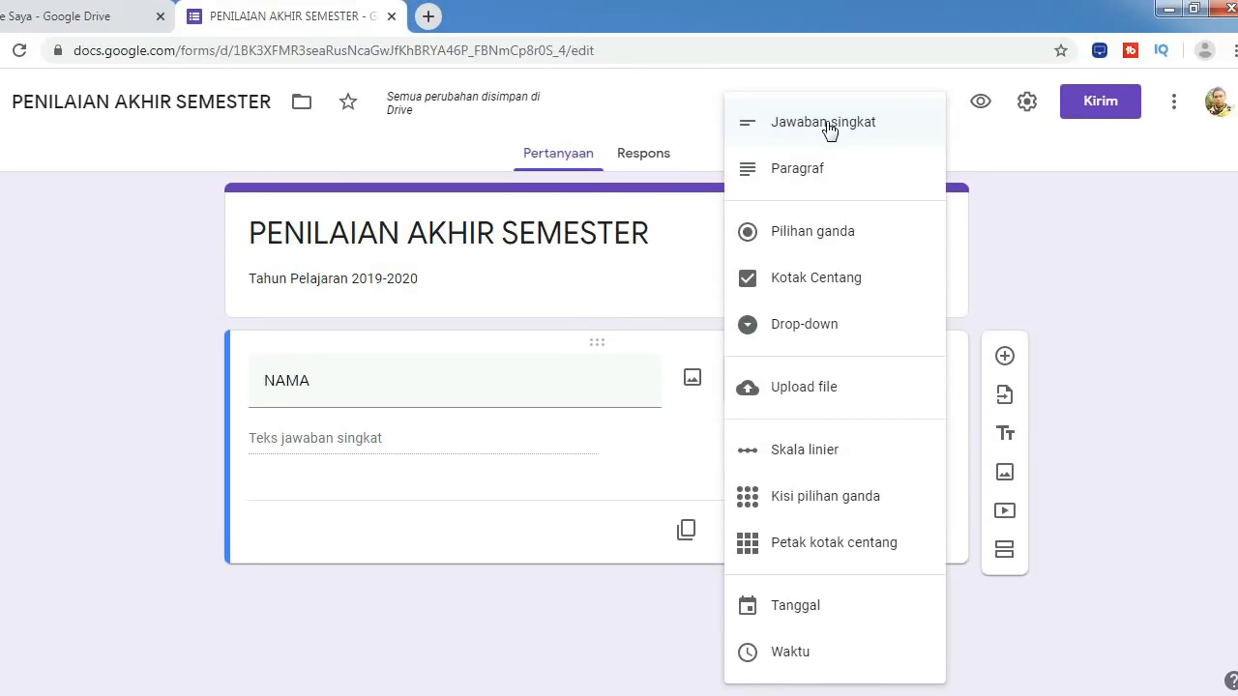
pyautogui.click(829, 130)
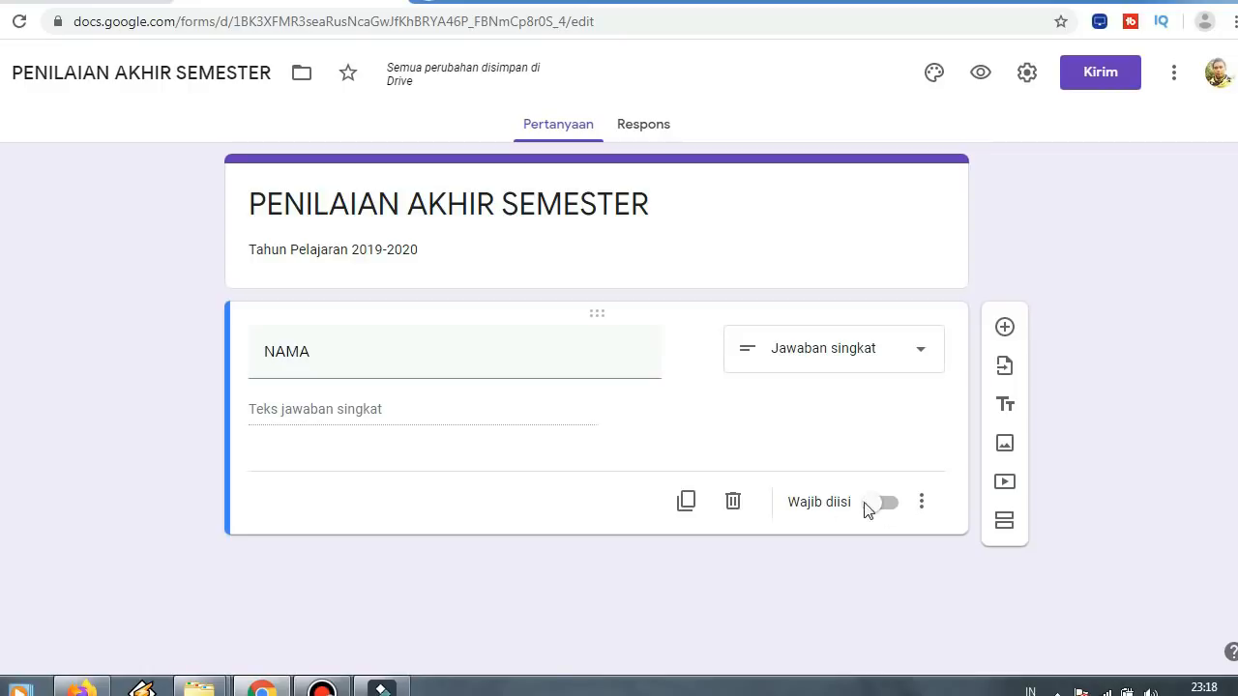
pyautogui.click(876, 511)
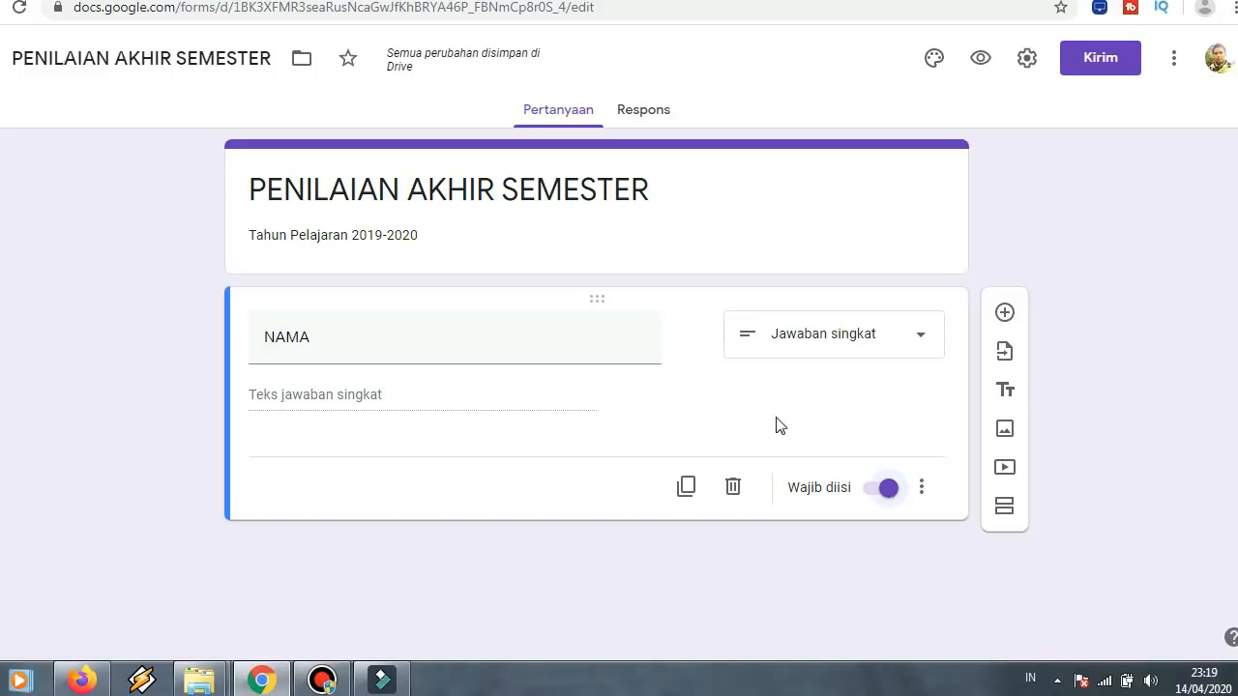
# Add a second question below NAMA and title it "KELAS"
pyautogui.click(1005, 313)
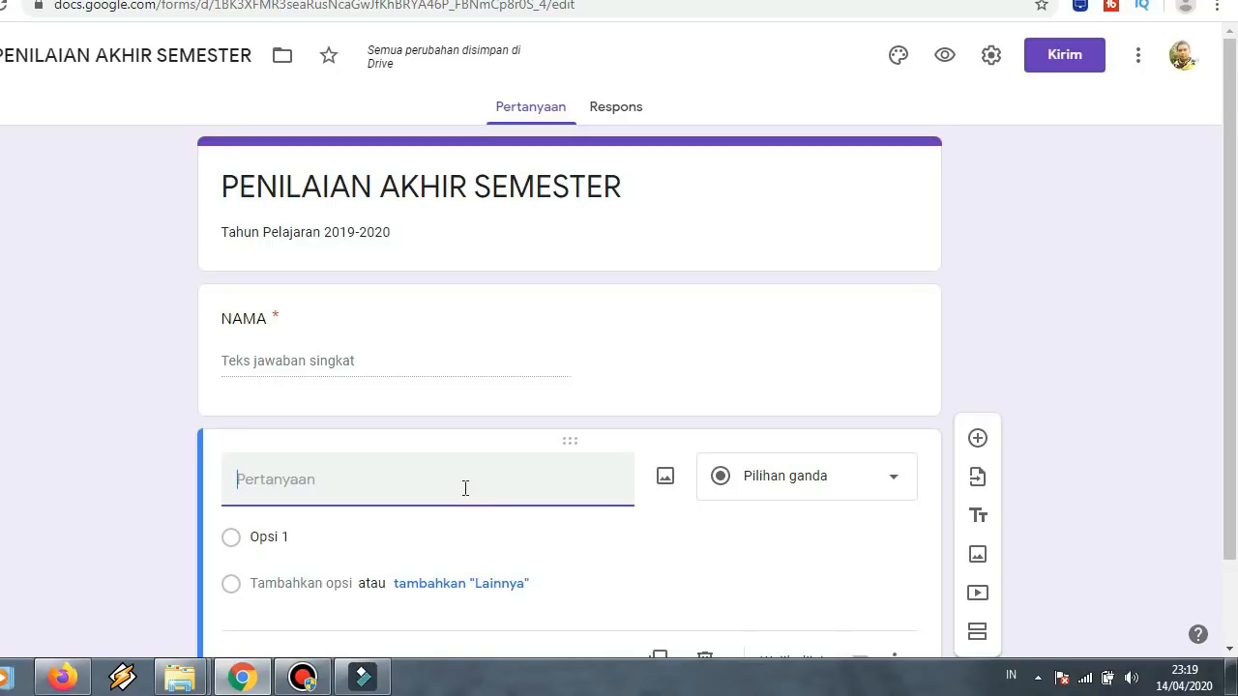
pyautogui.write('KE')
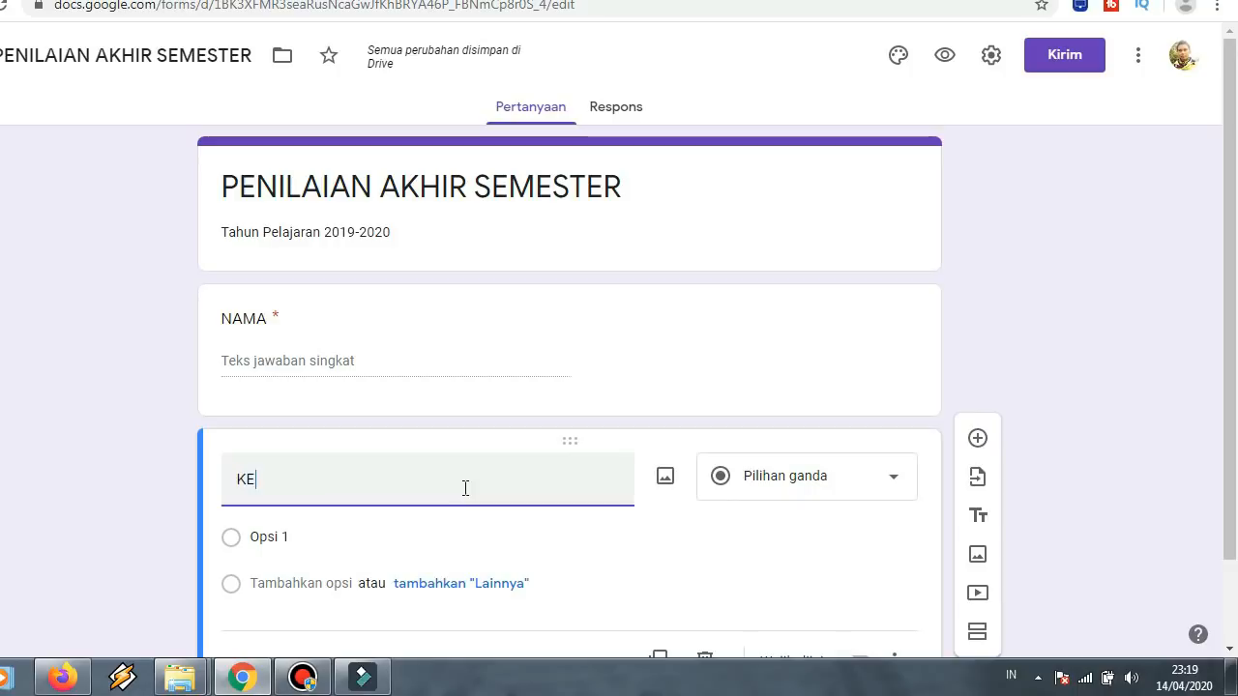
pyautogui.write('LAS')
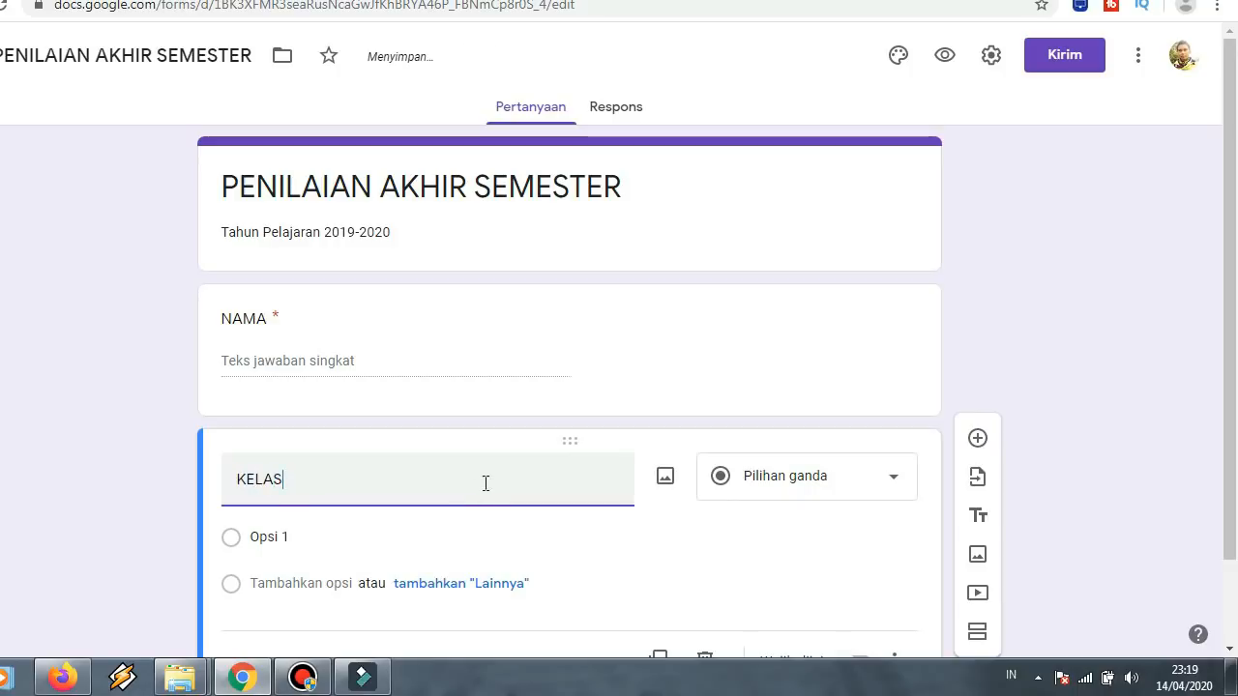
pyautogui.scroll(-1, 497, 478)
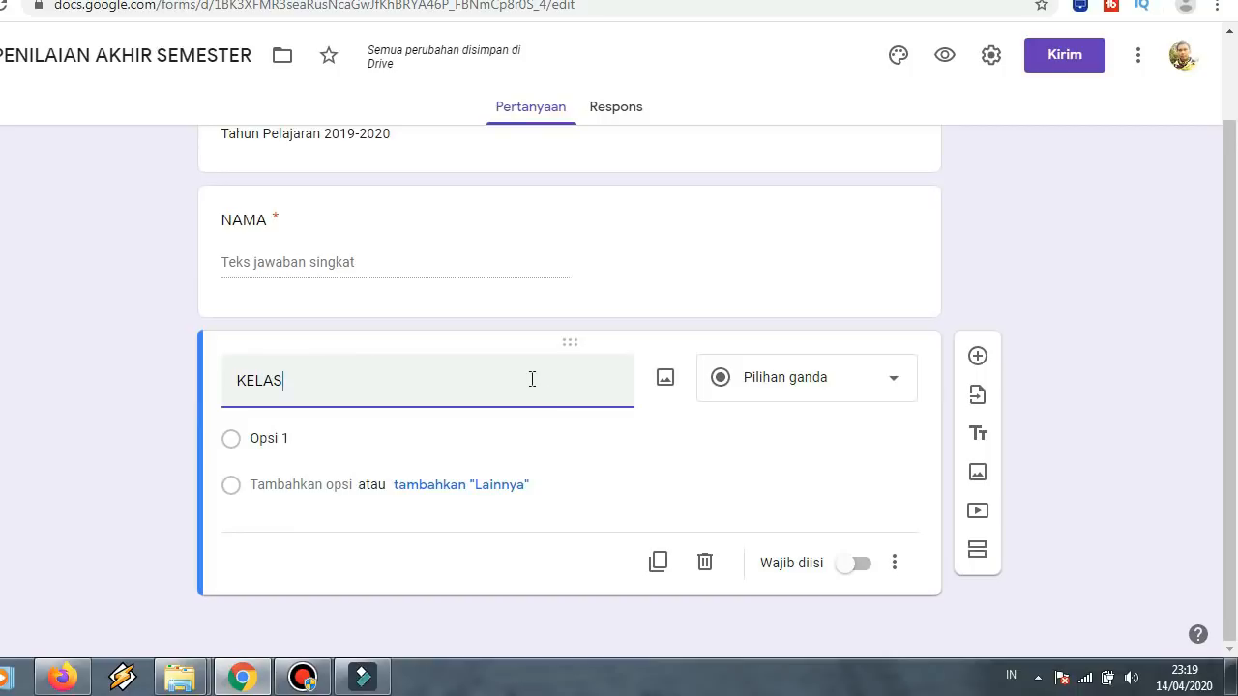
# Change the KELAS question's type to Drop-down and enter "Kelas 1" and "Kelas 2" as its first two options
pyautogui.click(896, 384)
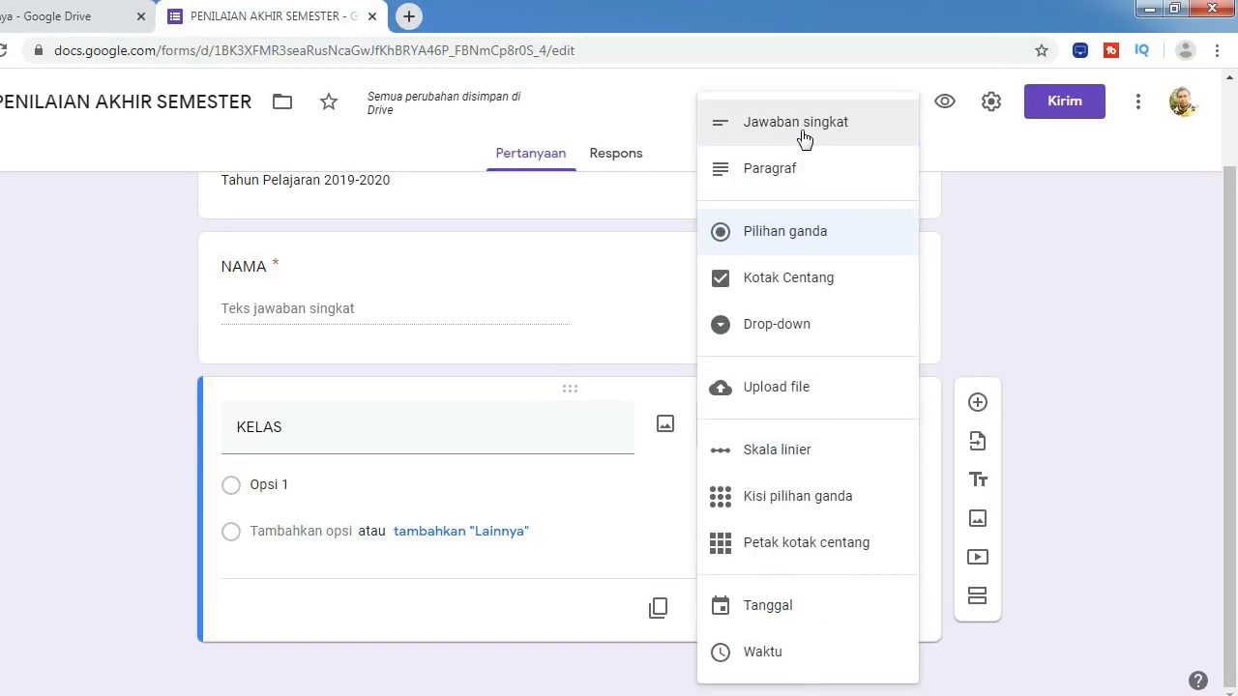
pyautogui.click(799, 327)
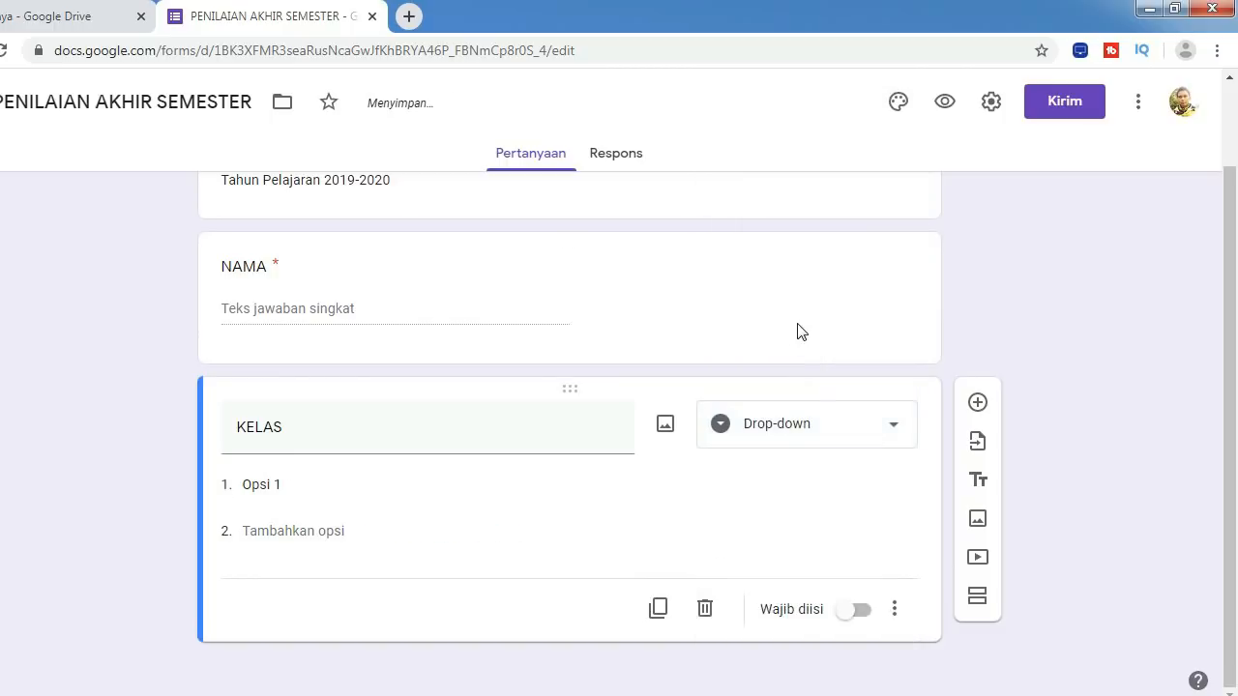
pyautogui.click(373, 484)
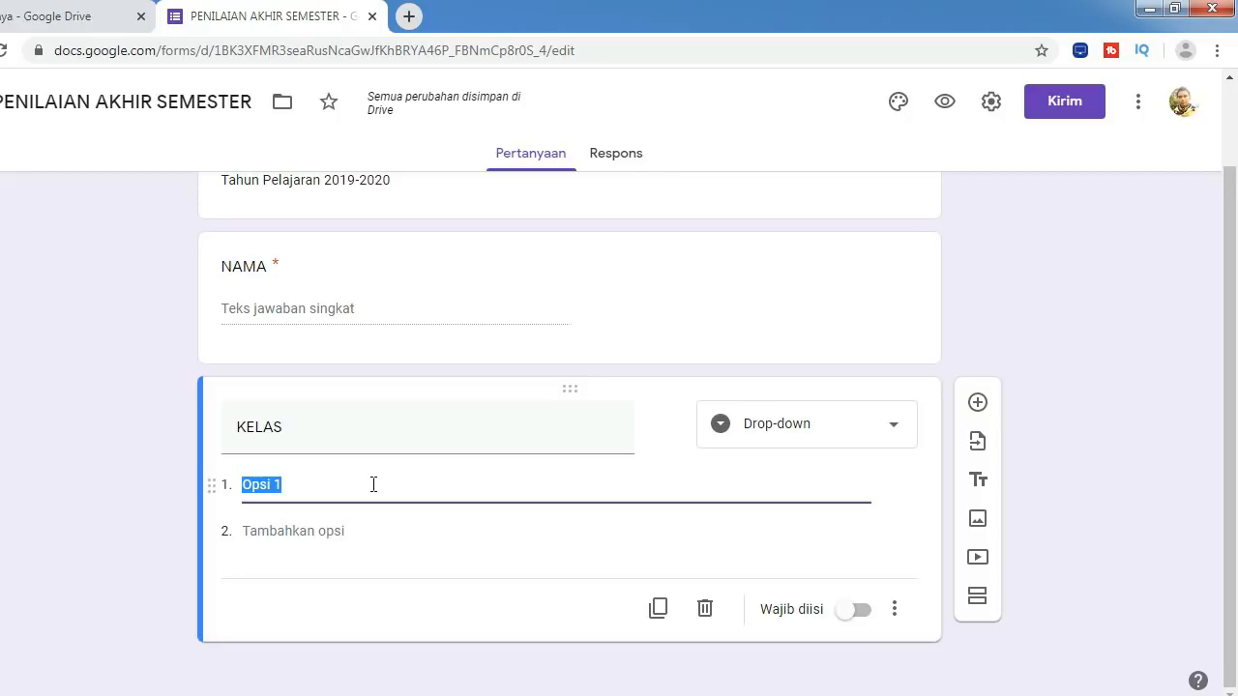
pyautogui.write('Kelas 1')
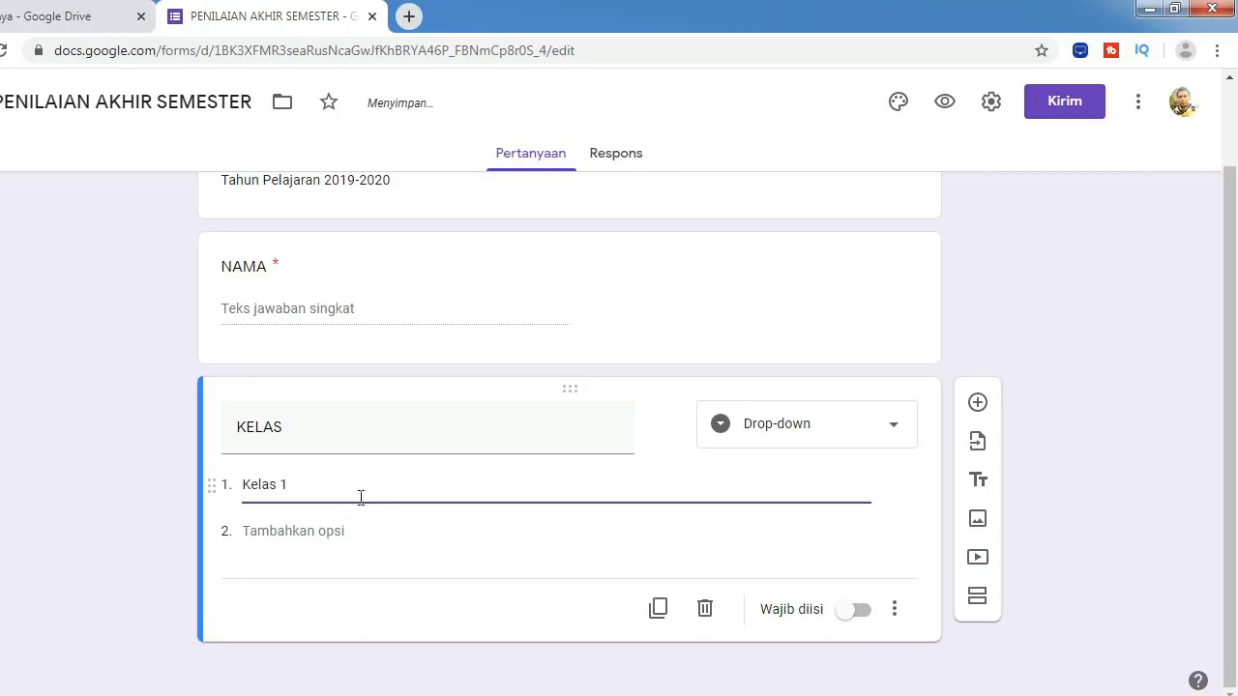
pyautogui.click(331, 517)
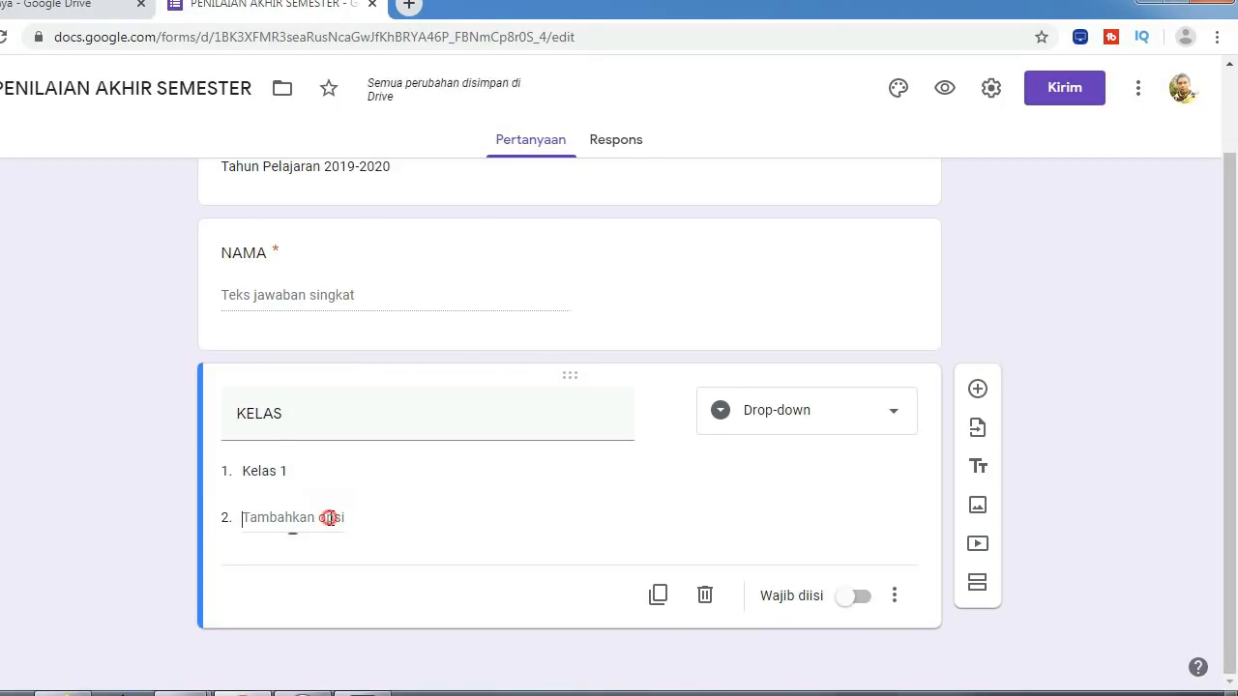
pyautogui.write('K')
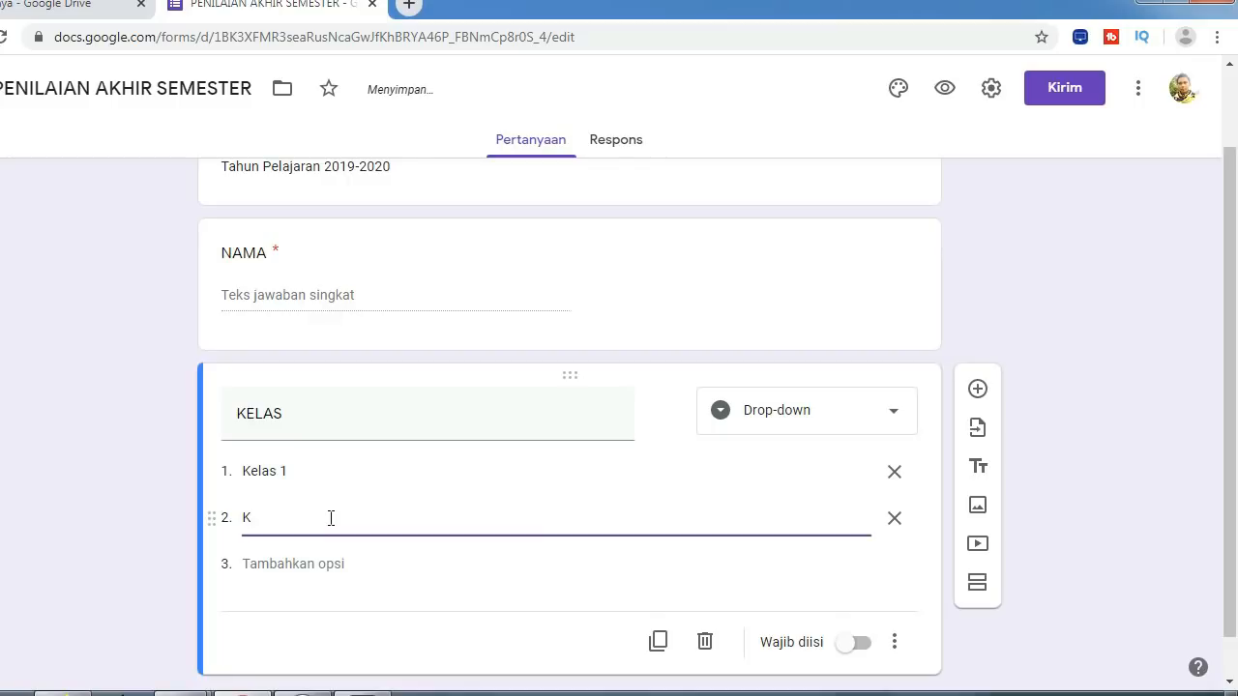
pyautogui.write('elas 2')
# Add "Kelas 3" and "Kelas 4" as the third and fourth options of the KELAS question
pyautogui.click(323, 565)
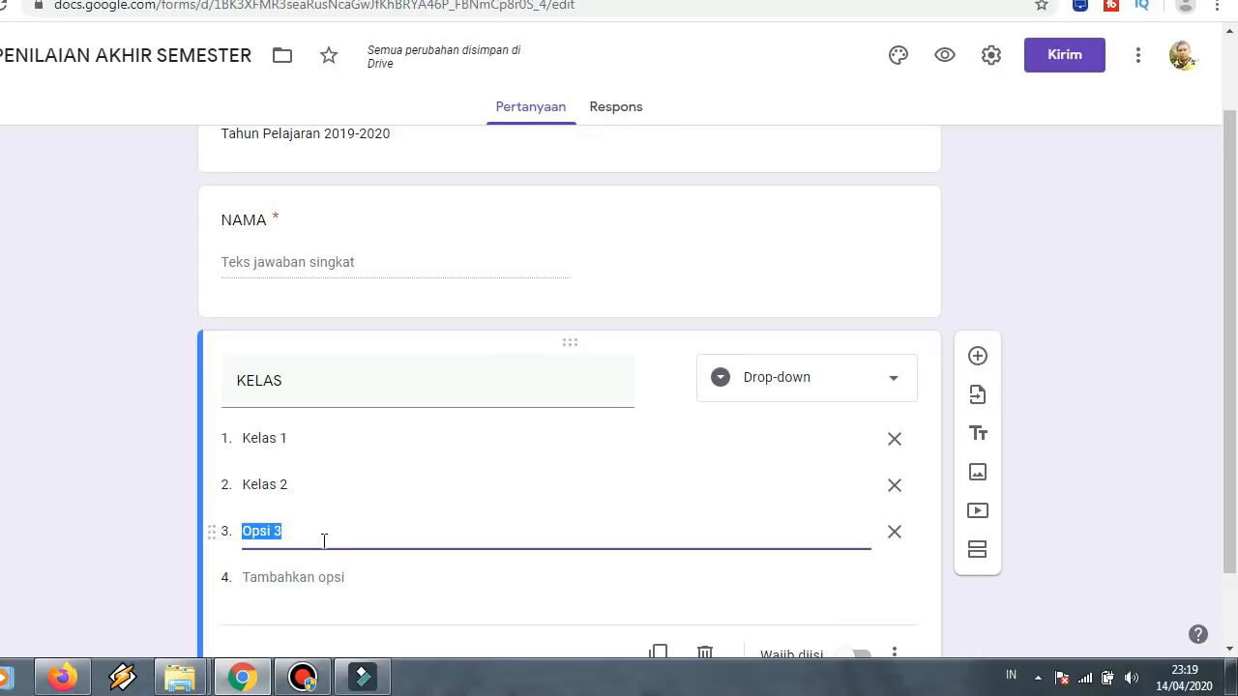
pyautogui.write('Kelas3')
pyautogui.press('BackSpace')
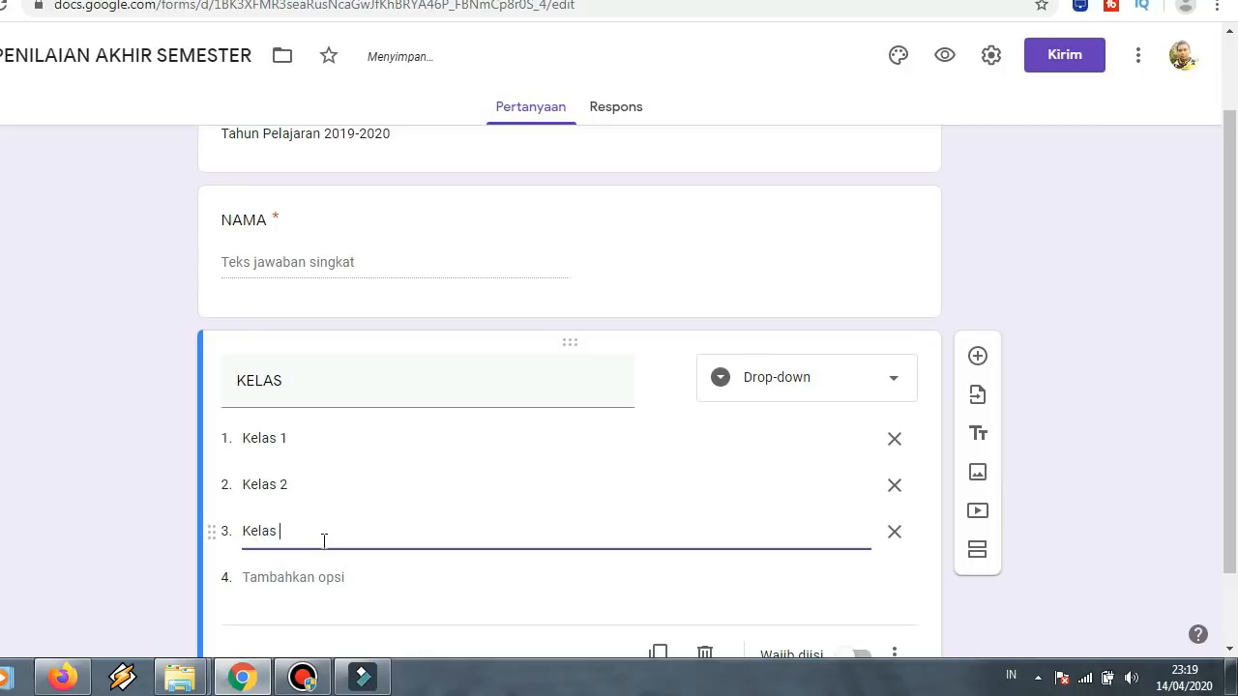
pyautogui.write('3')
pyautogui.click(320, 574)
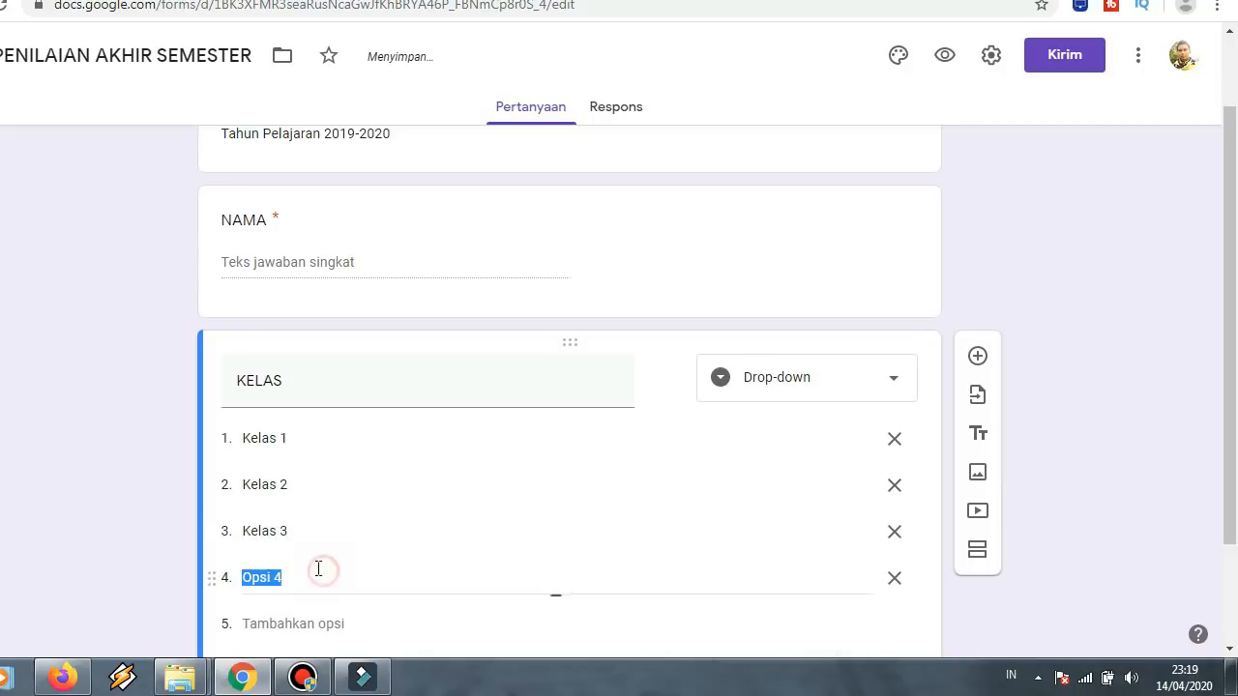
pyautogui.write('KEla')
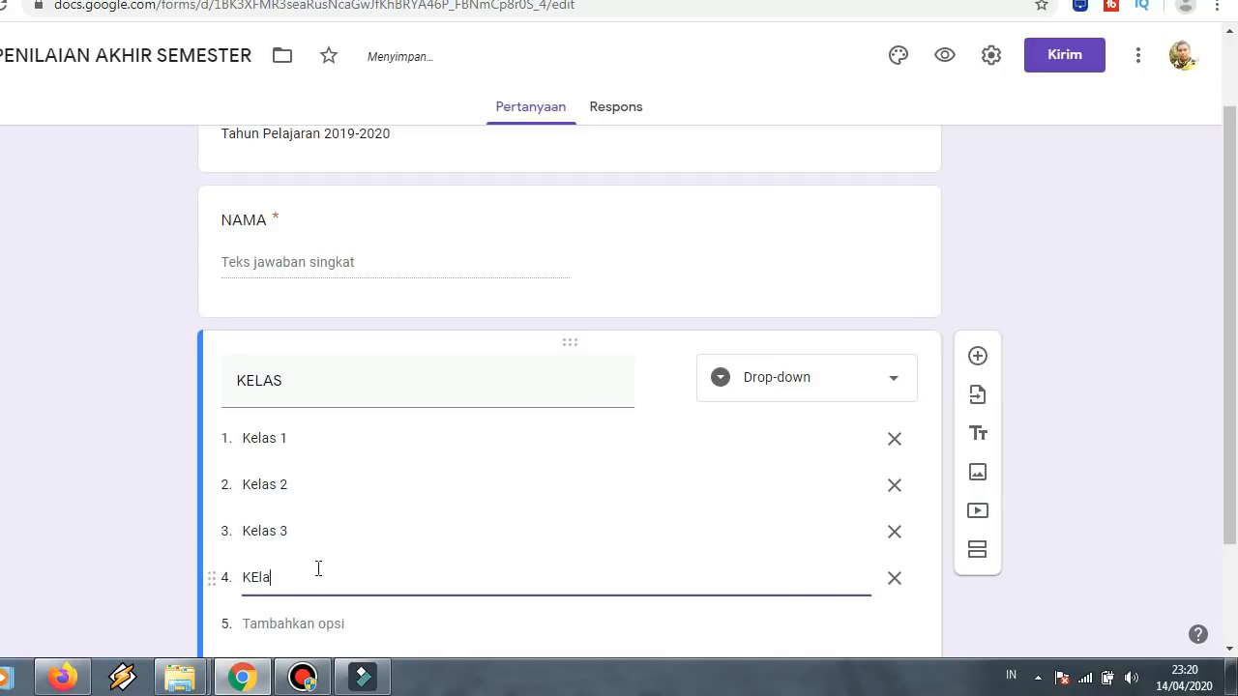
pyautogui.press('BackSpace')
pyautogui.press('BackSpace')
pyautogui.write('elas 4')
# Add the options "Kelas 5" and "Kelas 6" to the KELAS question and make it required (Wajib diisi)
pyautogui.scroll(-1, 377, 556)
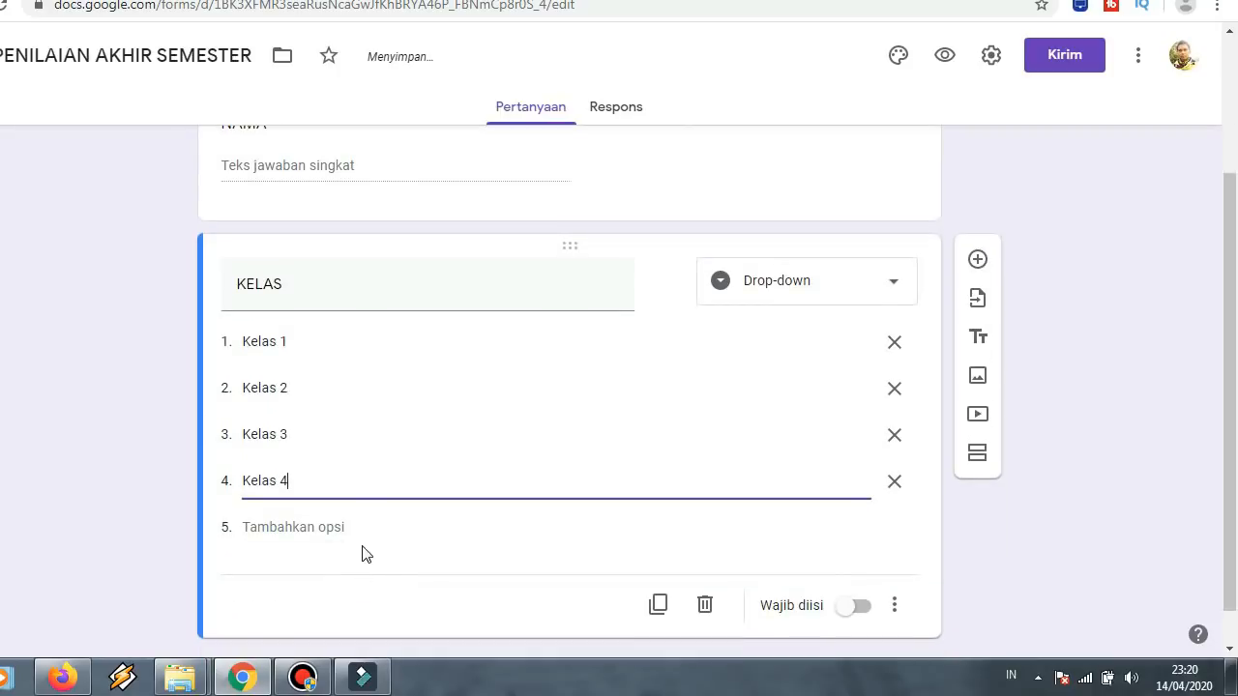
pyautogui.click(372, 520)
pyautogui.click(315, 525)
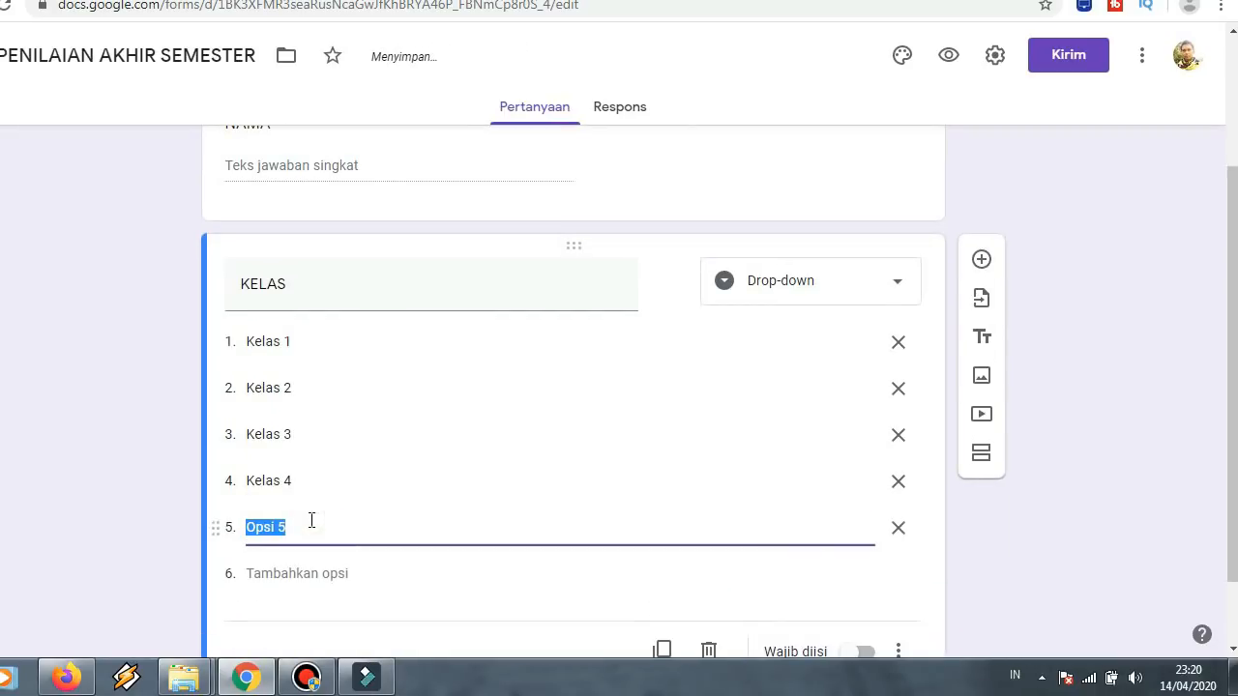
pyautogui.write('Kelas 5')
pyautogui.click(305, 572)
pyautogui.write('KElas')
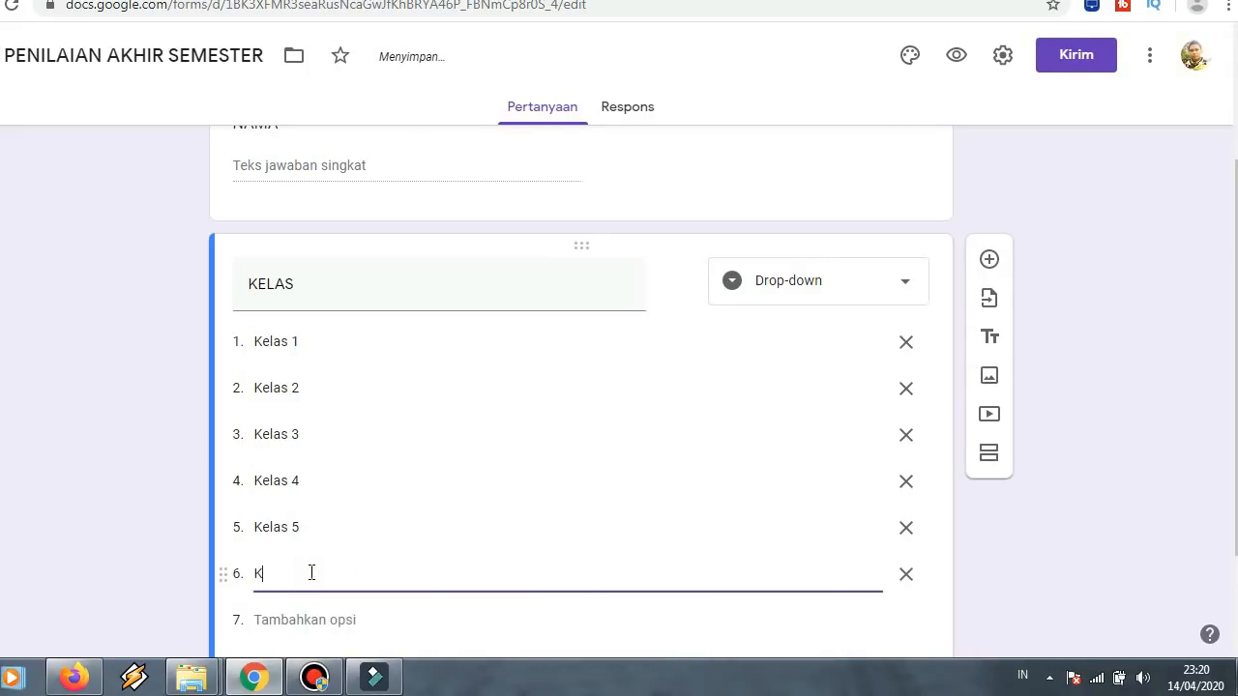
pyautogui.press('BackSpace')
pyautogui.press('BackSpace')
pyautogui.press('BackSpace')
pyautogui.press('BackSpace')
pyautogui.write('elas 6')
pyautogui.scroll(-2, 642, 449)
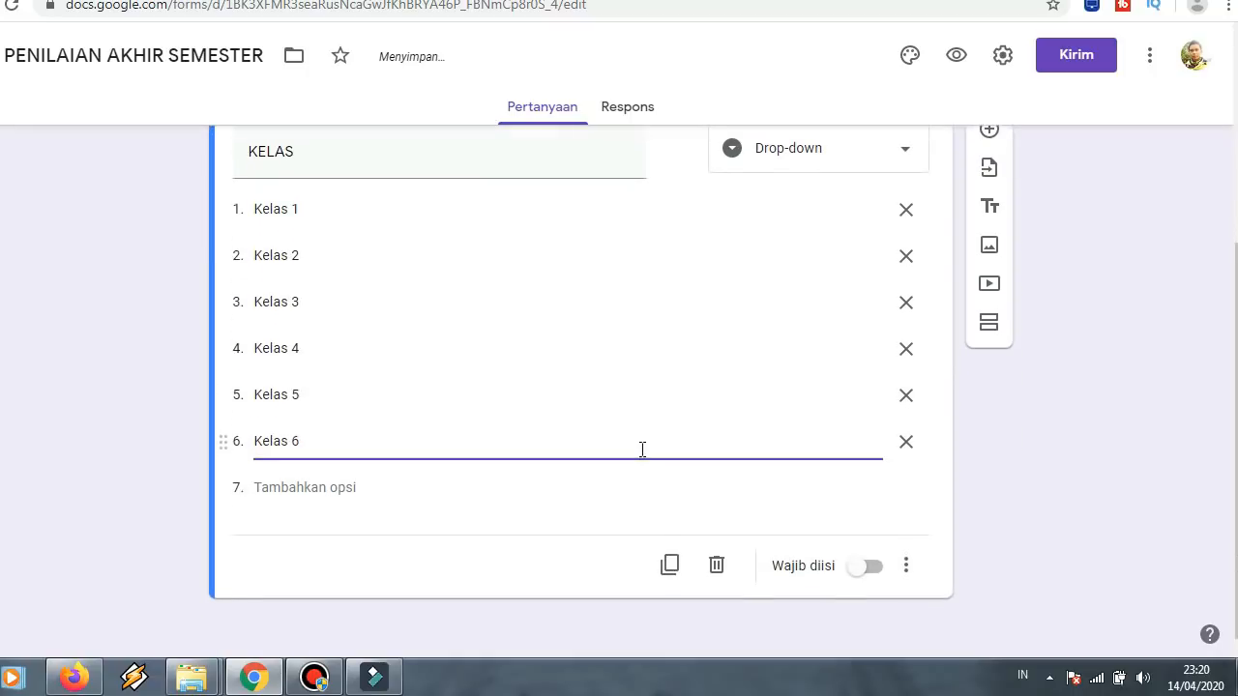
pyautogui.click(857, 563)
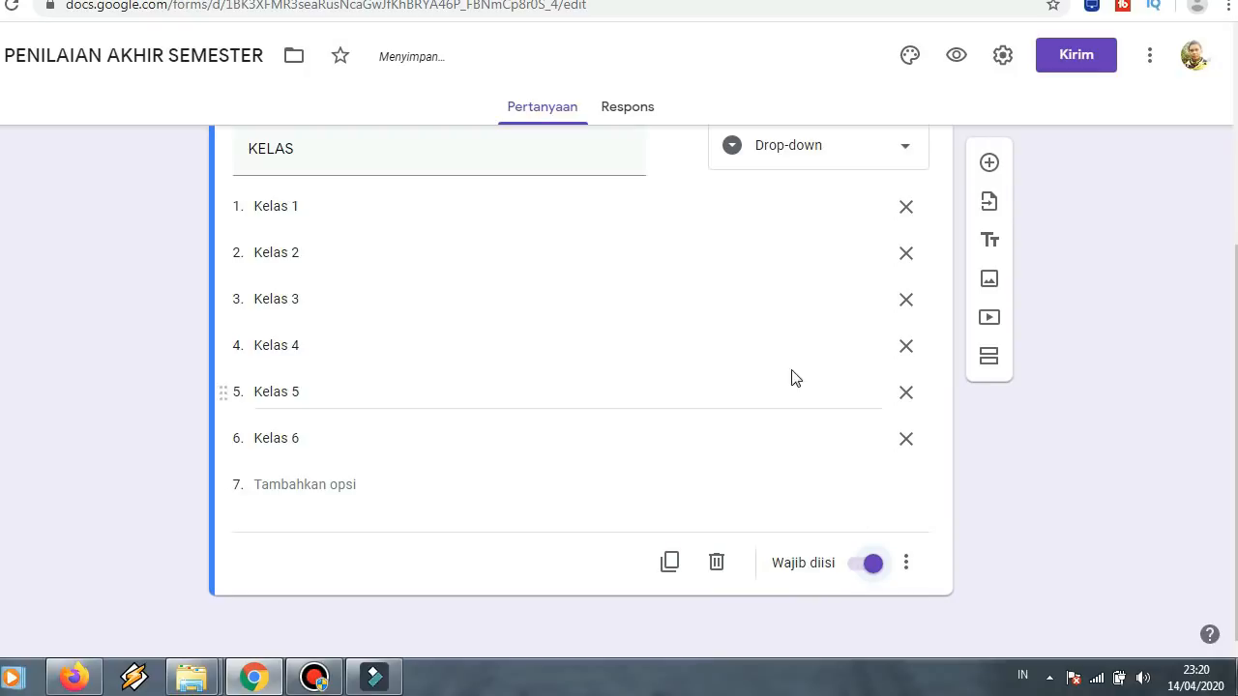
# Add a new question below KELAS and title it "Token"
pyautogui.scroll(1, 764, 339)
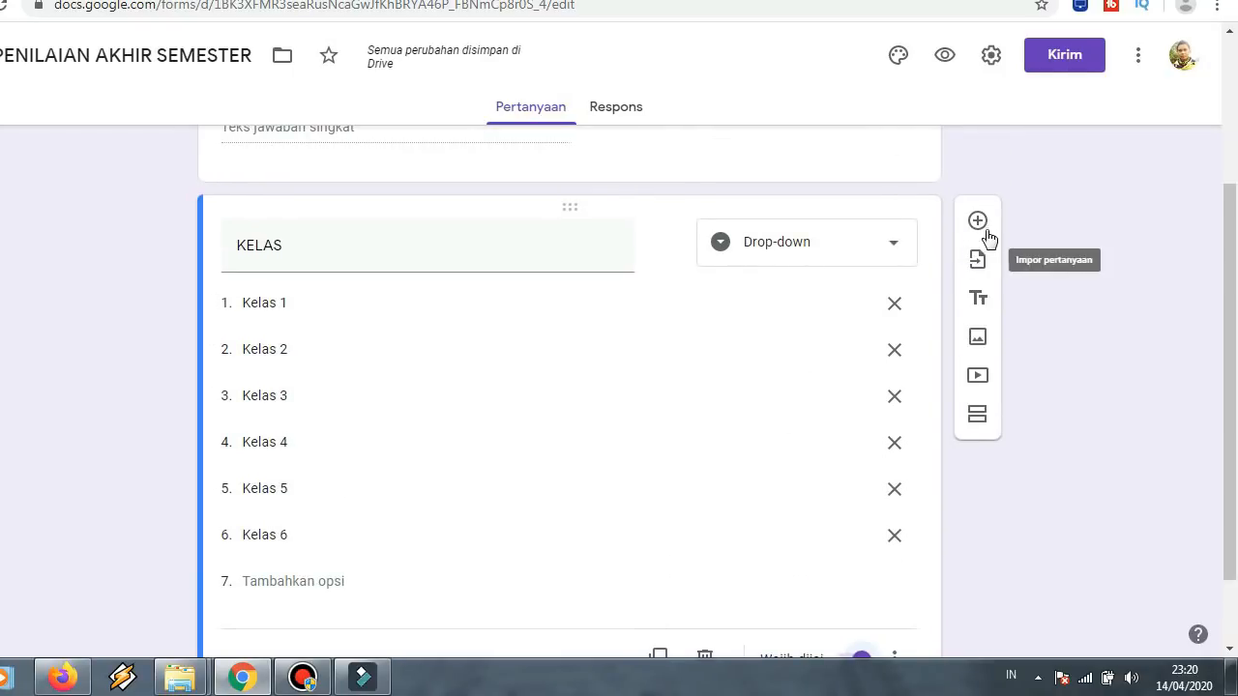
pyautogui.click(977, 223)
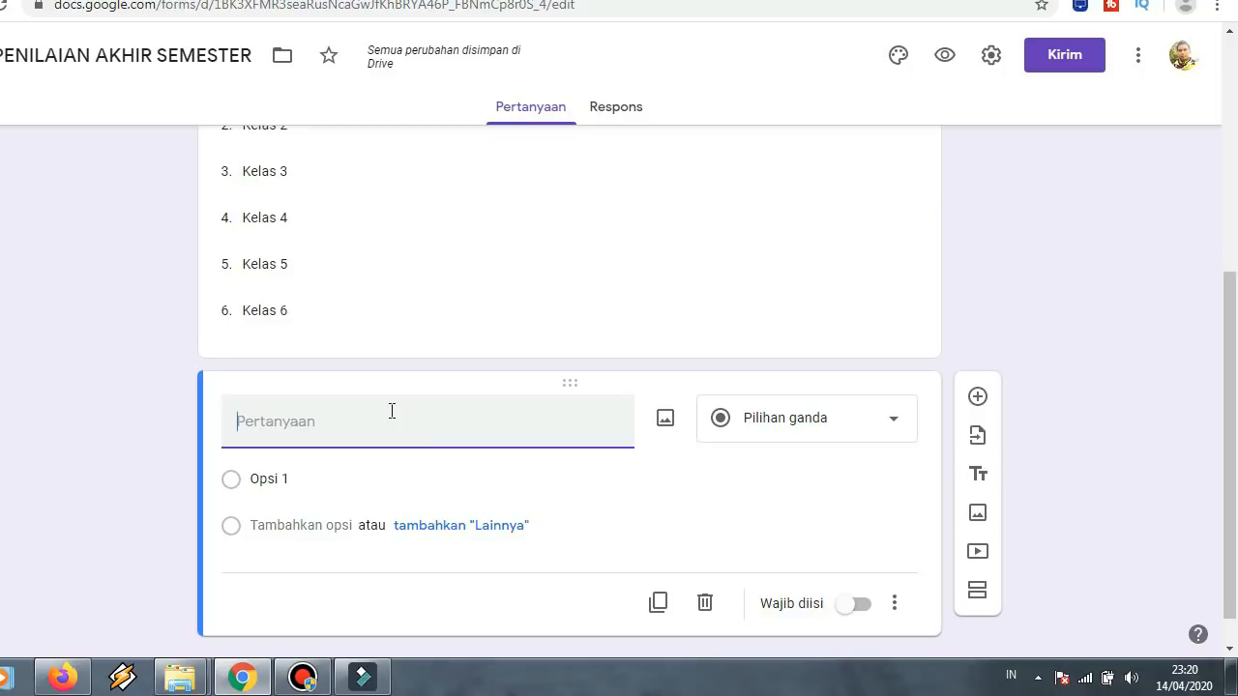
pyautogui.write('Token')
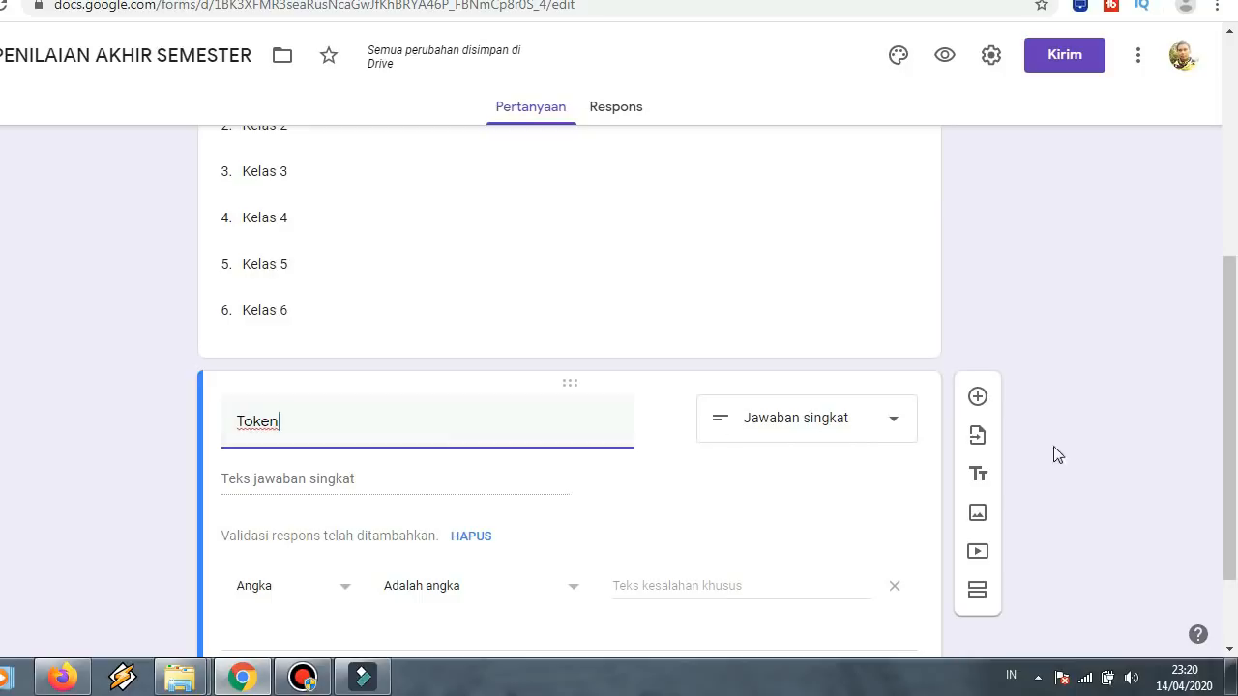
# Set the Token question's response validation to Teks with the condition Berisi and enter the exam token as the text to match
pyautogui.moveTo(1234, 406); pyautogui.dragTo(1234, 478)
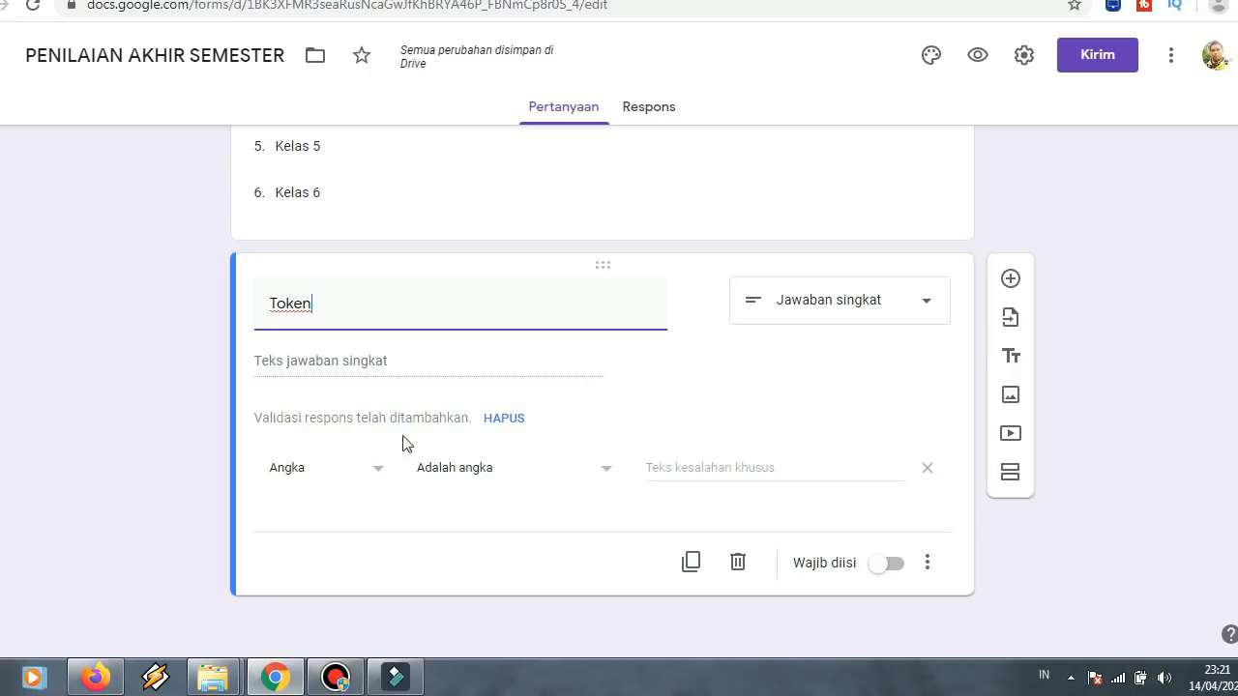
pyautogui.click(367, 472)
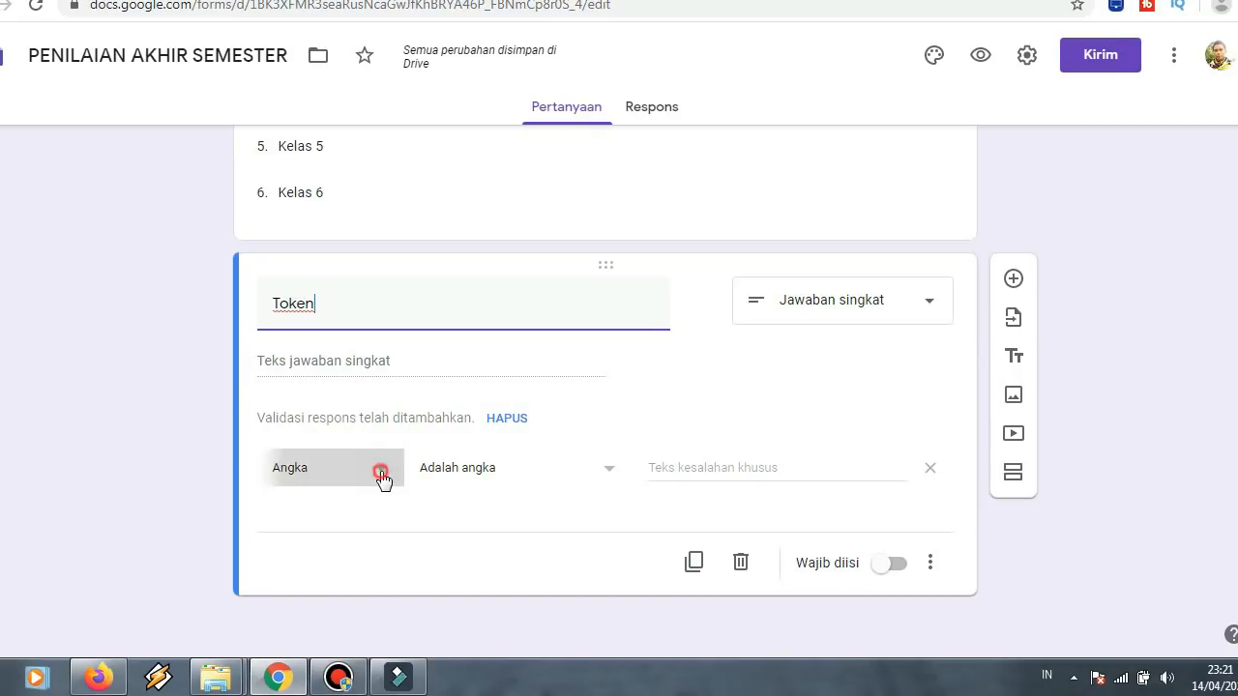
pyautogui.click(342, 533)
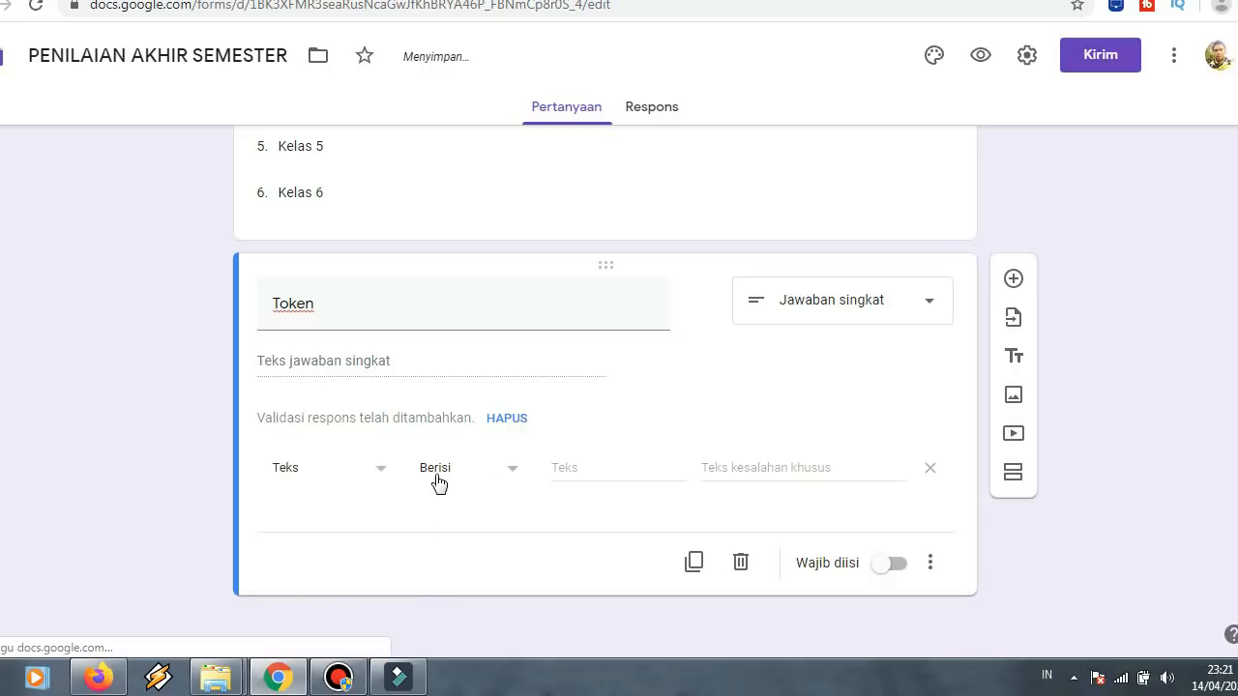
pyautogui.click(504, 471)
pyautogui.click(511, 478)
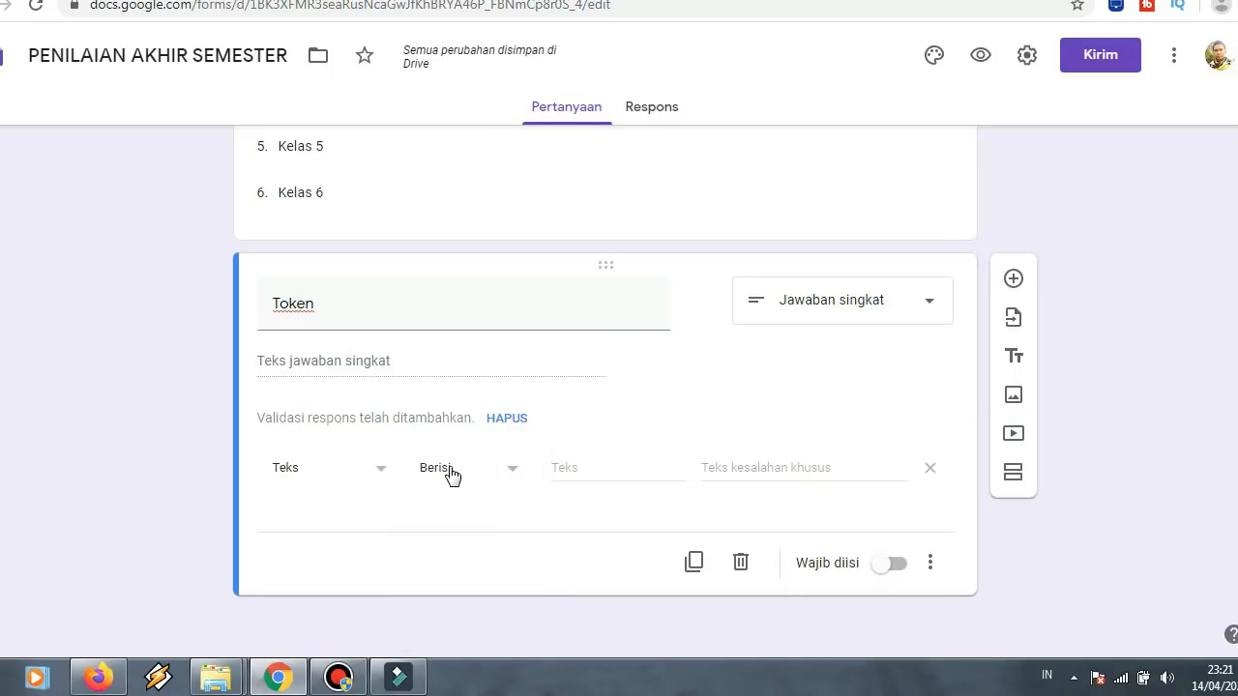
pyautogui.click(592, 469)
pyautogui.write('ABC')
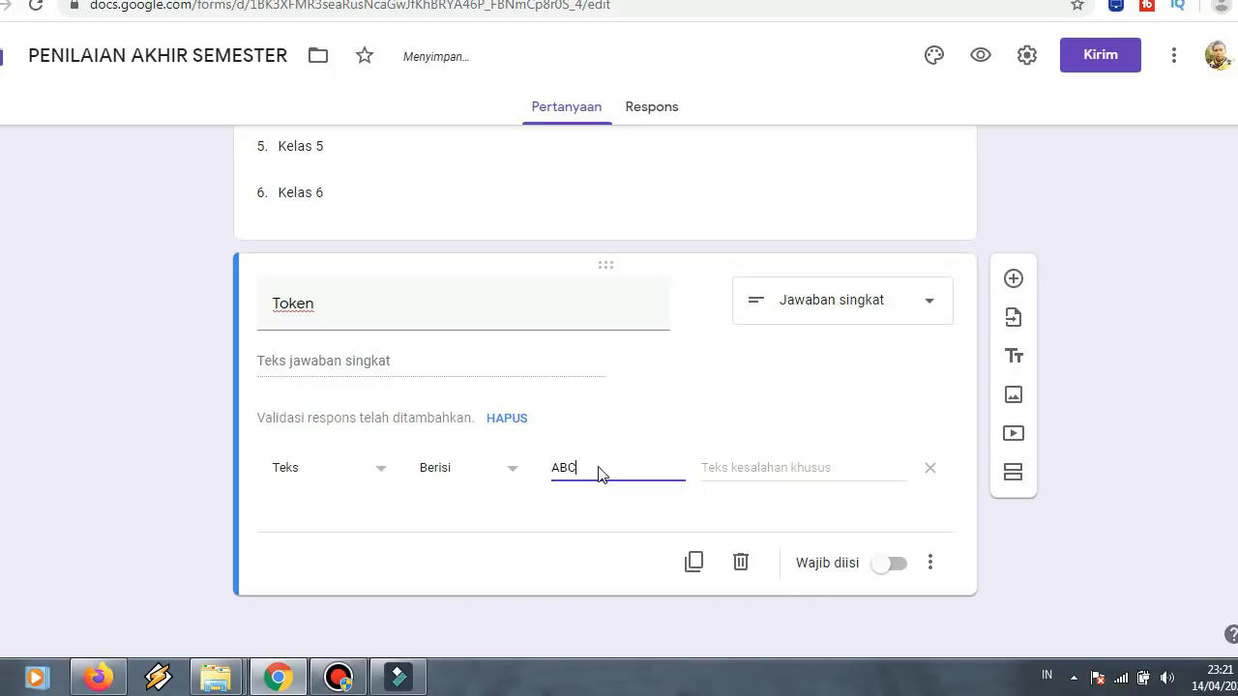
pyautogui.write('D1234')
# Enter "Token Invalid! Silakan Hub Guru Ybs!" as the Token question's custom error text and make the question required (Wajib diisi)
pyautogui.click(777, 467)
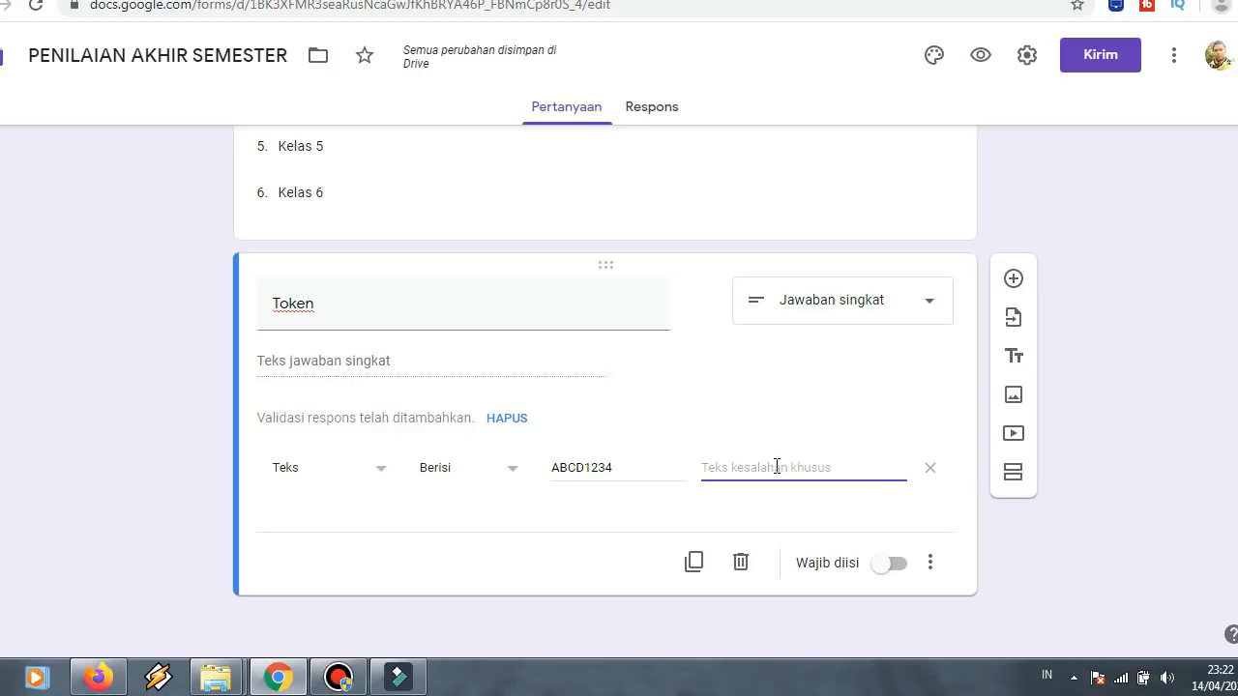
pyautogui.write('Token In')
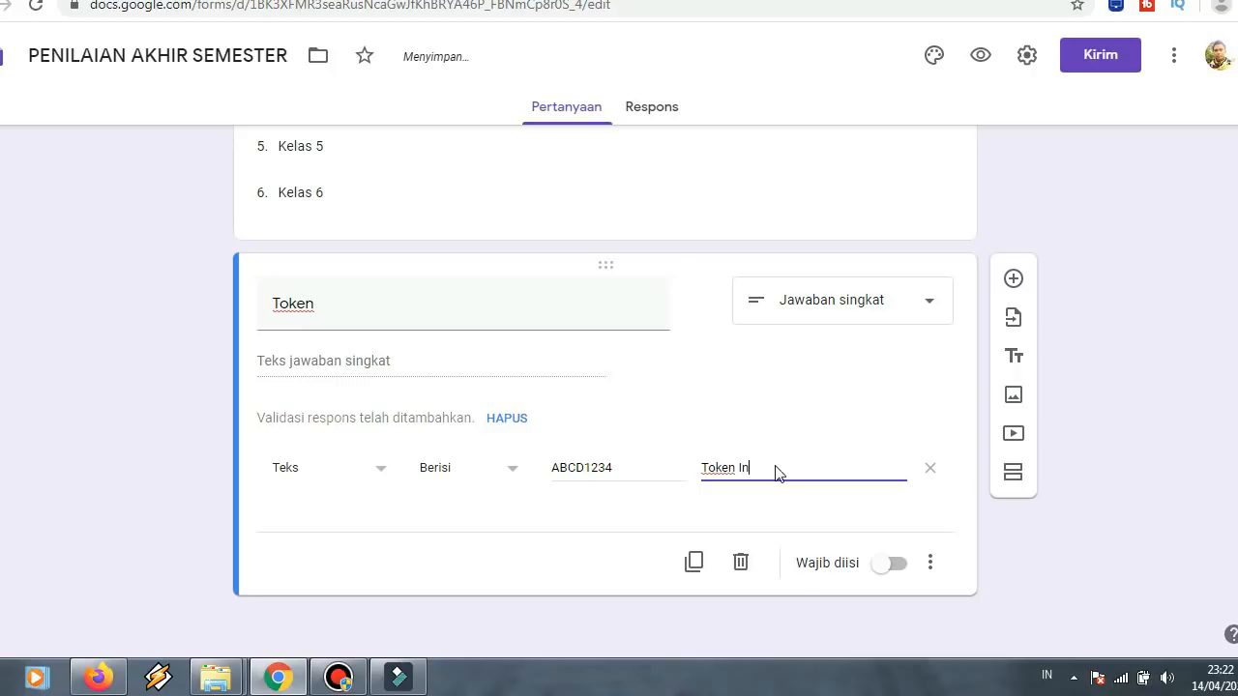
pyautogui.write('valid! Silakan Hub Guru Ybs!')
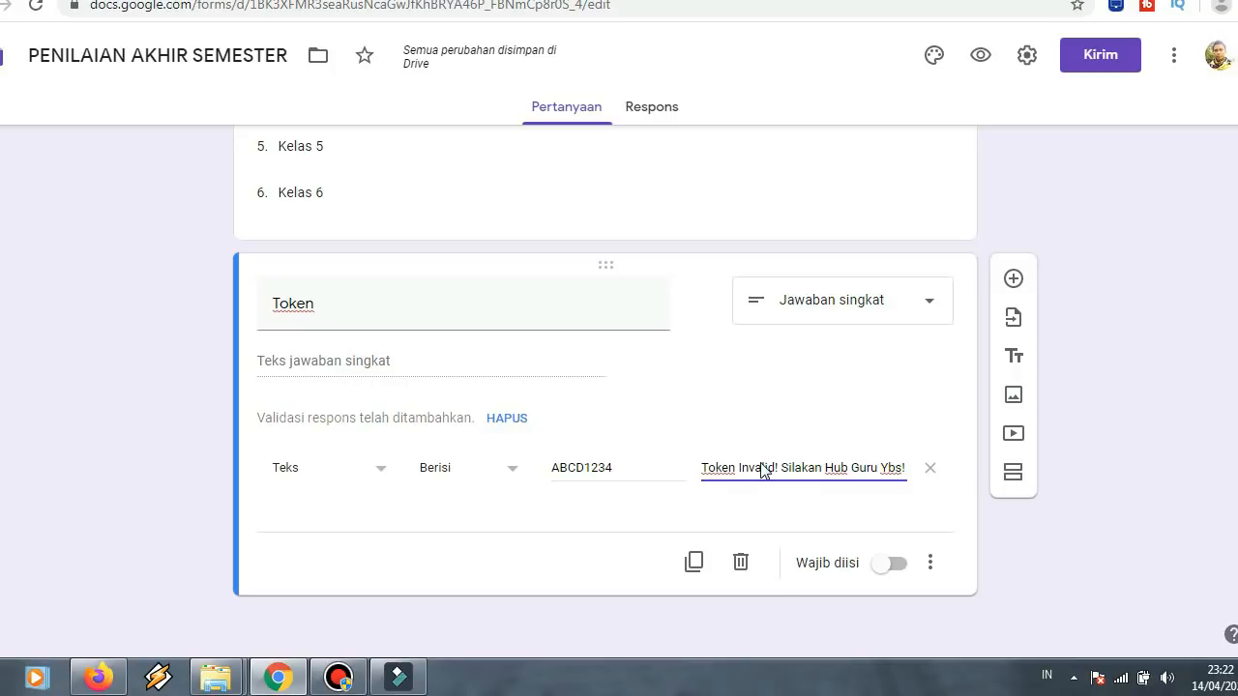
pyautogui.click(884, 570)
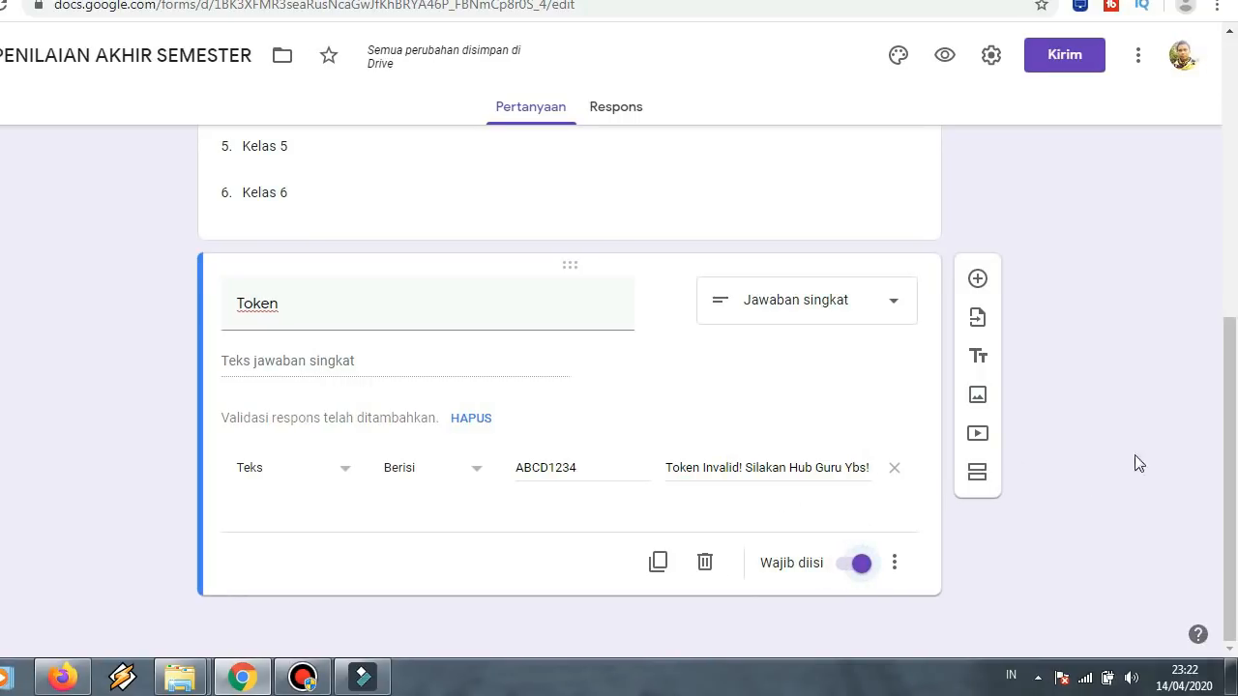
# Add a new section after the Token question and title it "Pilihlah Jawaban Yang Kalian Anggap Benar!"
pyautogui.moveTo(1236, 493); pyautogui.dragTo(1236, 172)
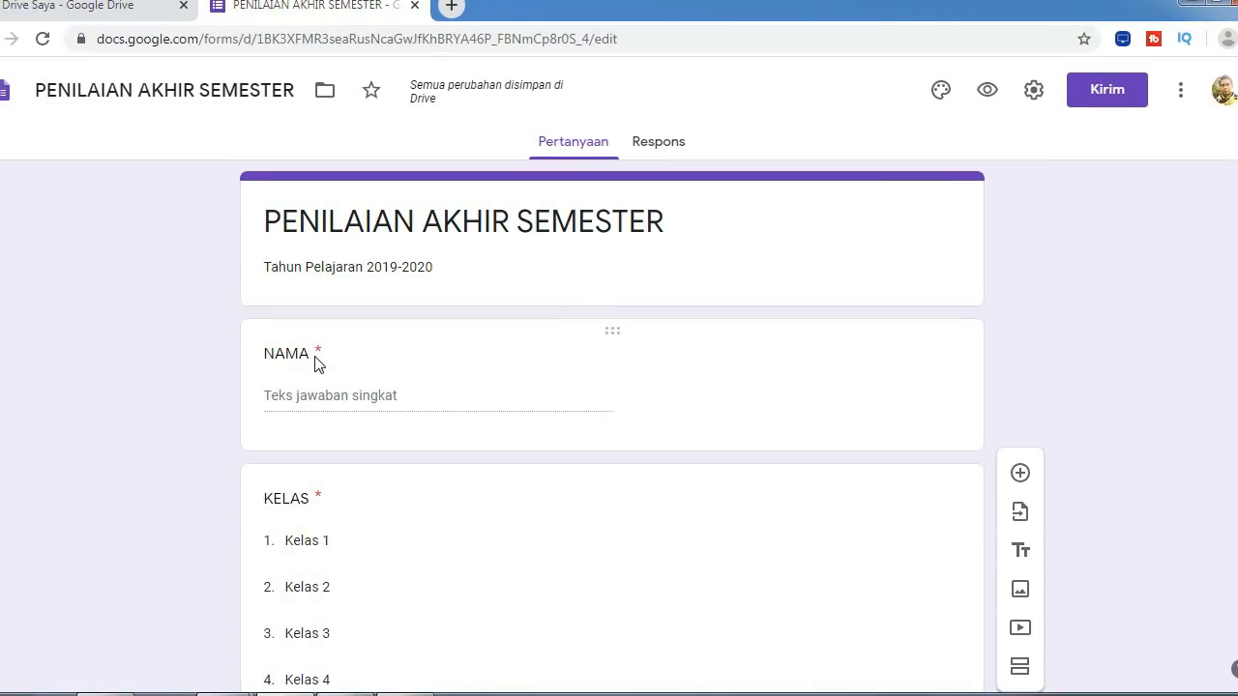
pyautogui.scroll(-1, 319, 364)
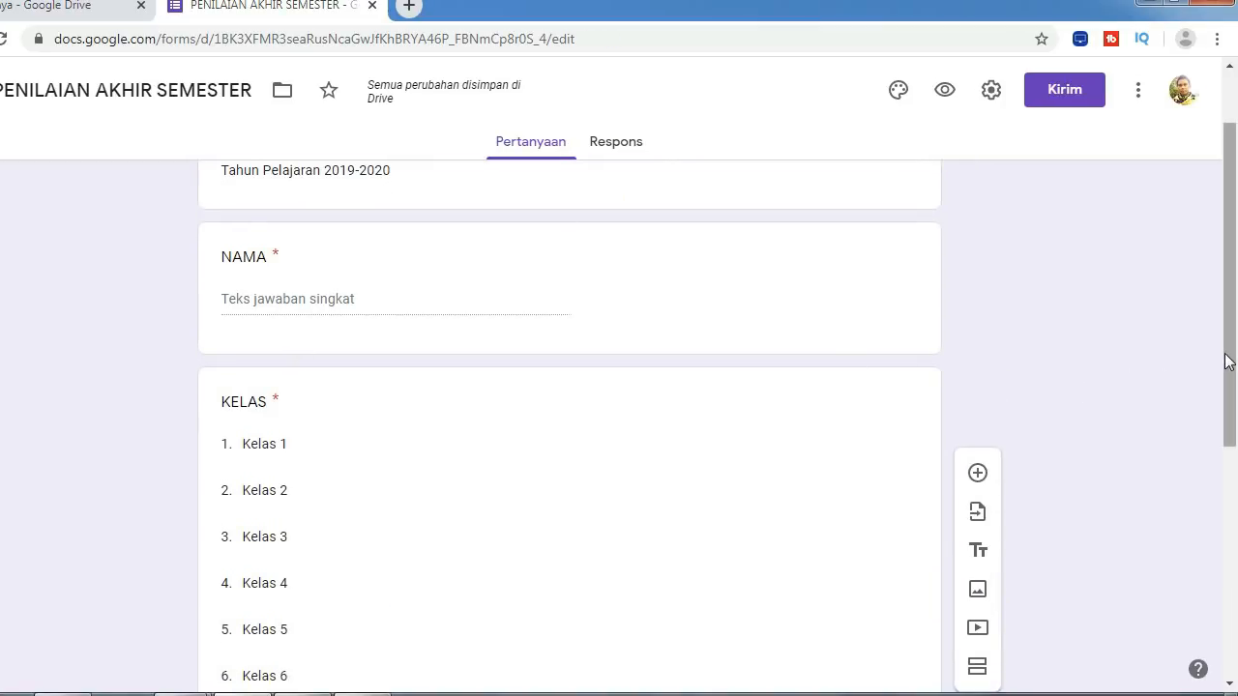
pyautogui.moveTo(1227, 360); pyautogui.dragTo(1196, 439)
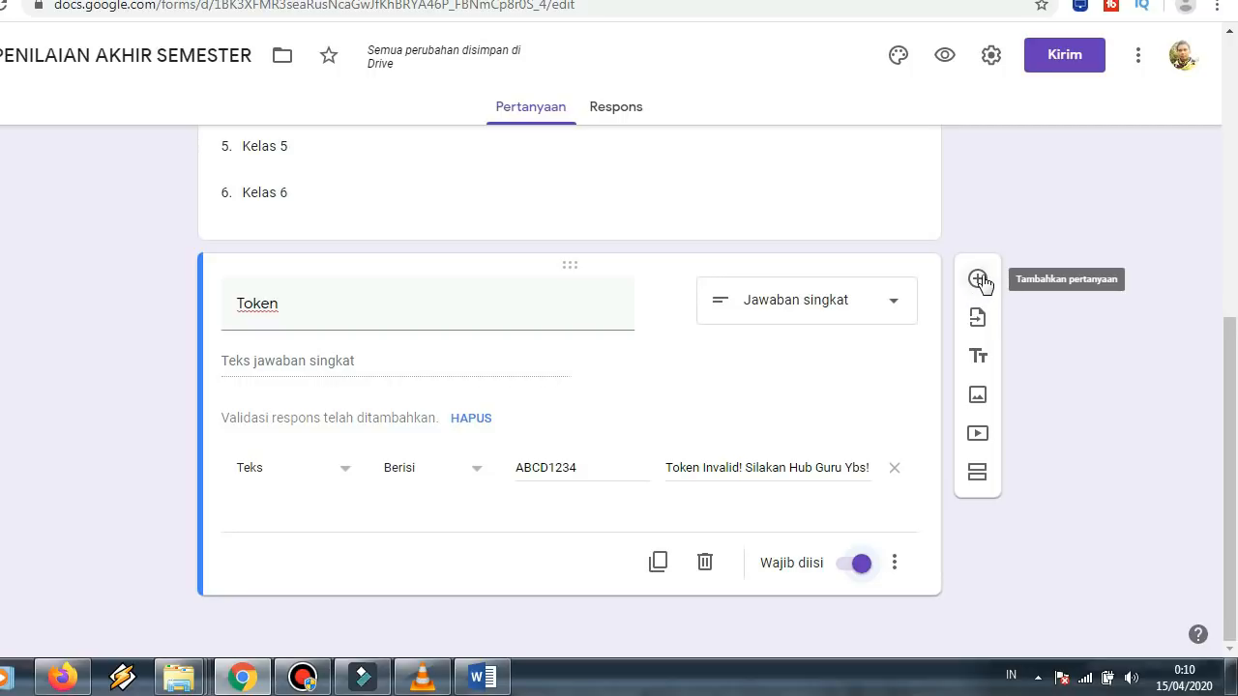
pyautogui.click(976, 475)
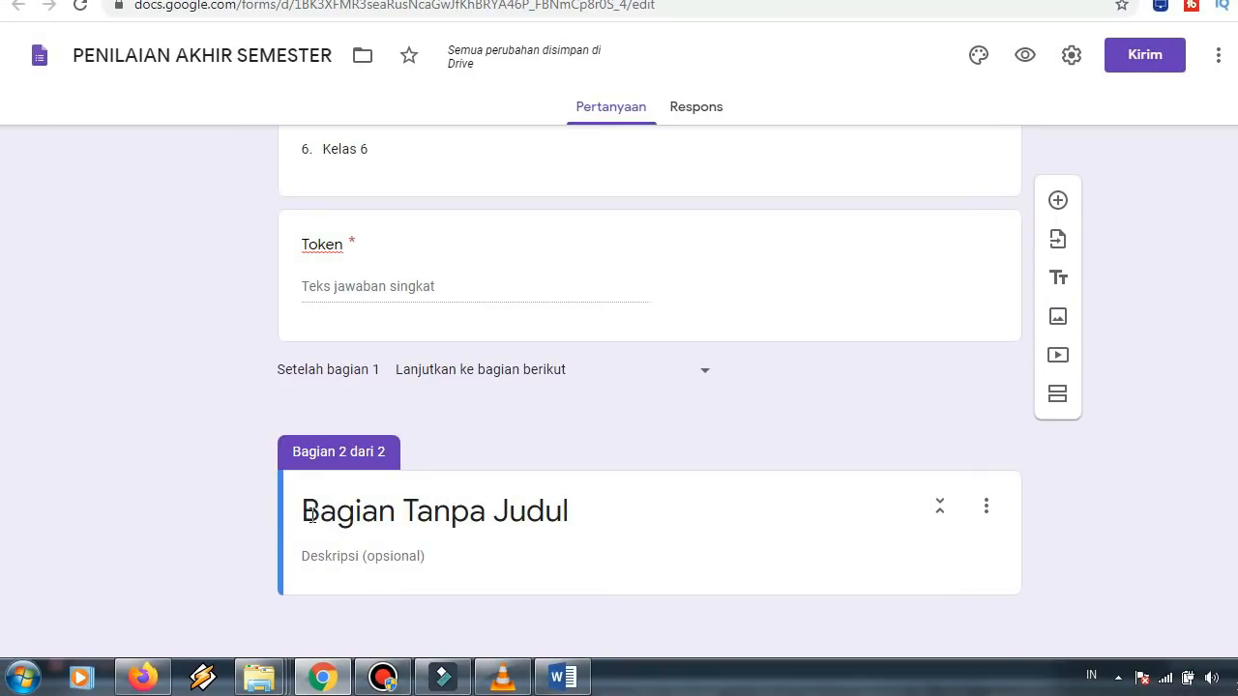
pyautogui.click(309, 515)
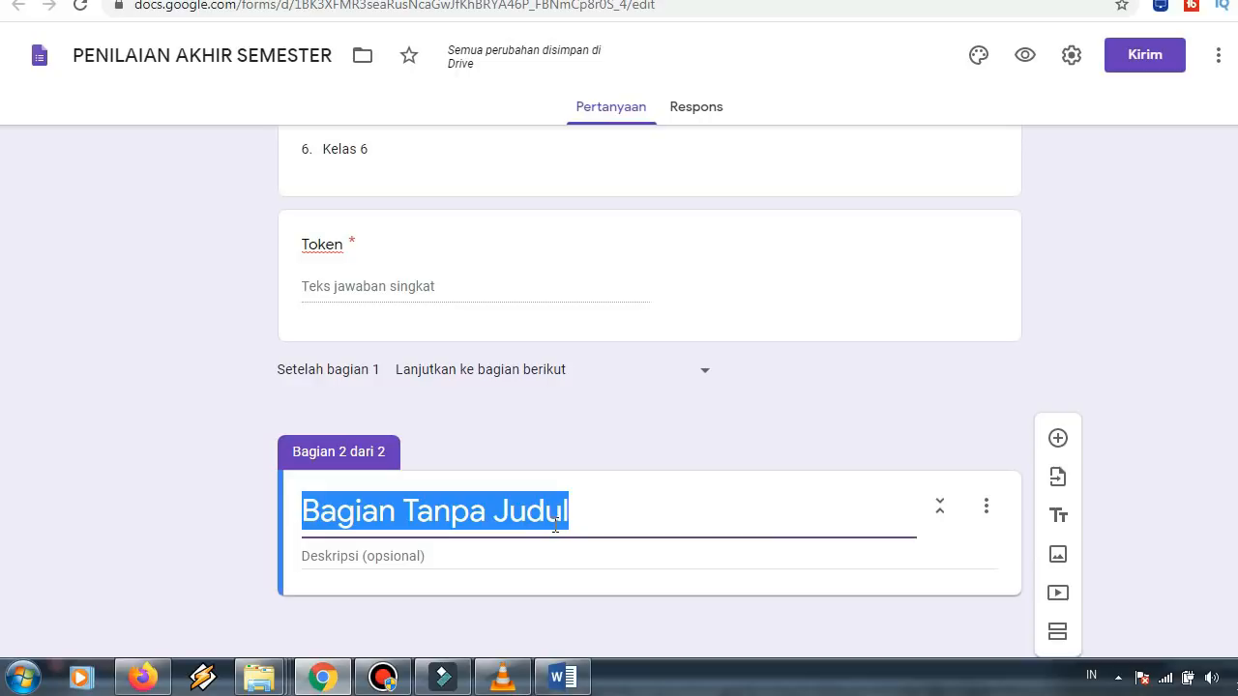
pyautogui.press('BackSpace')
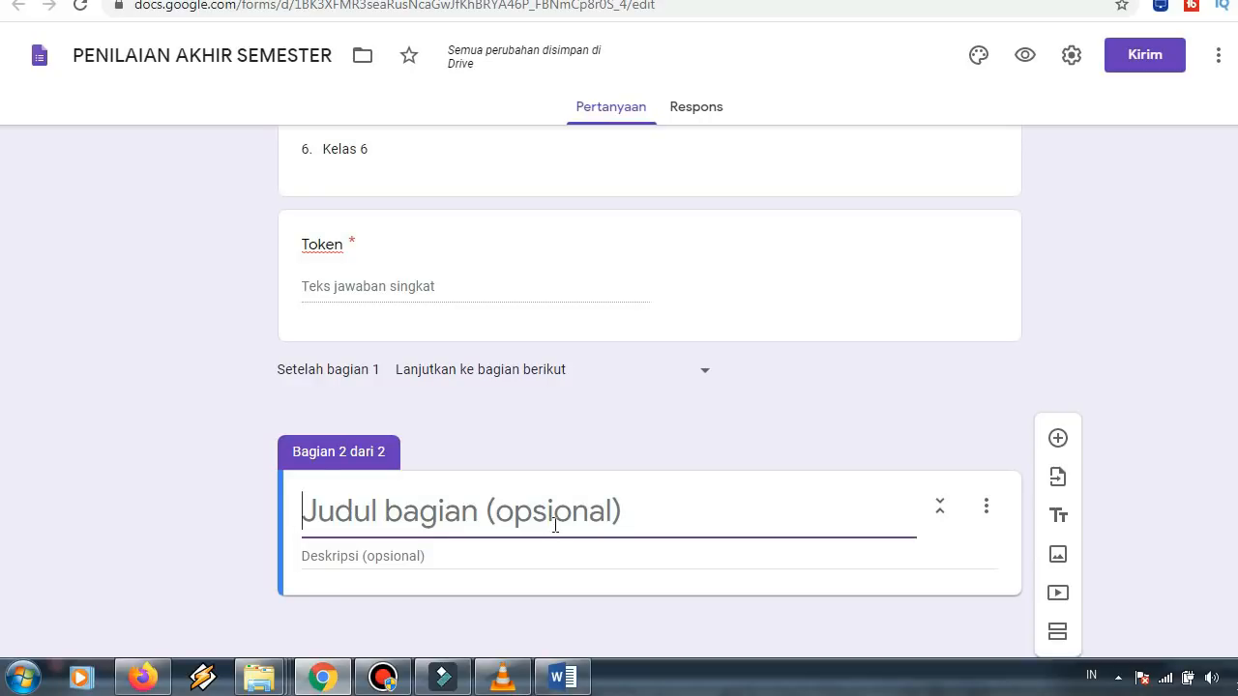
pyautogui.write('Pili')
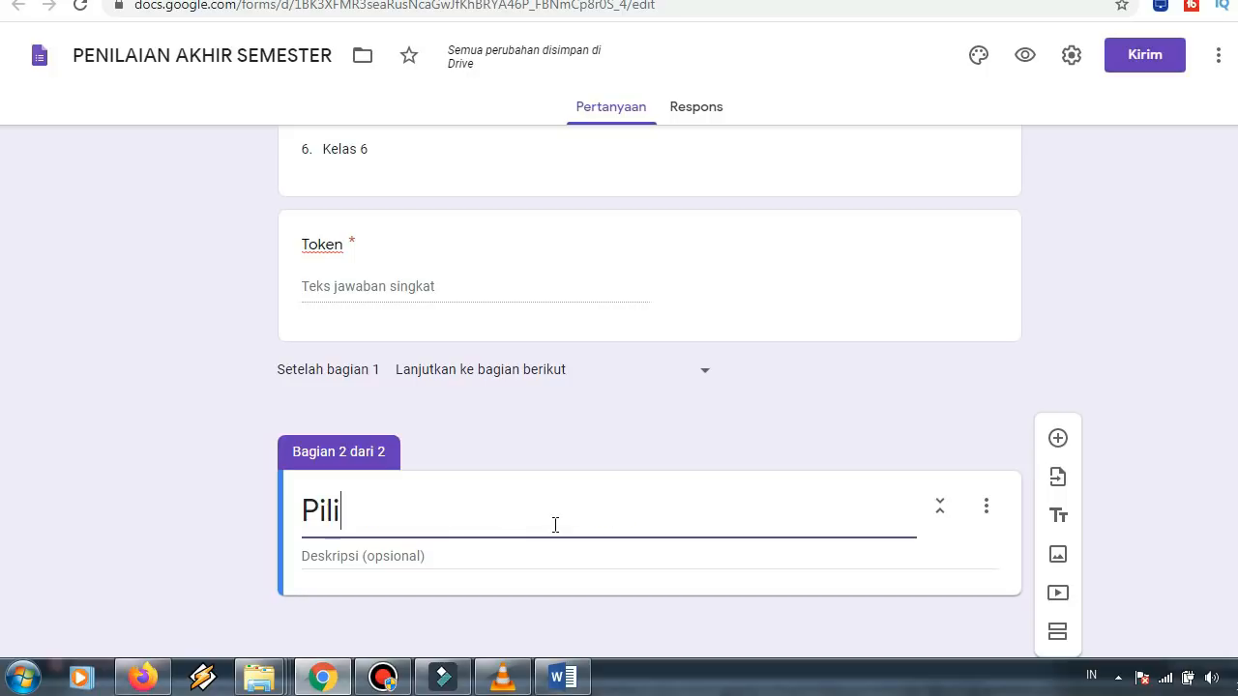
pyautogui.write('hlah ')
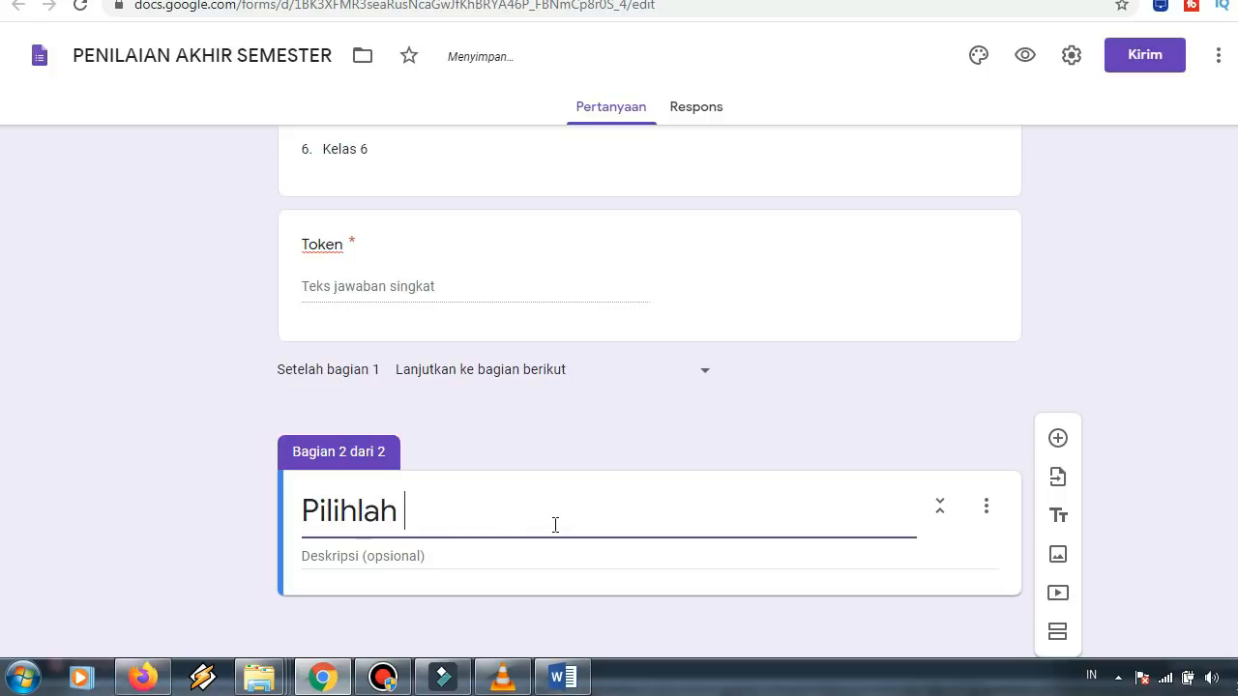
pyautogui.write('Jawa')
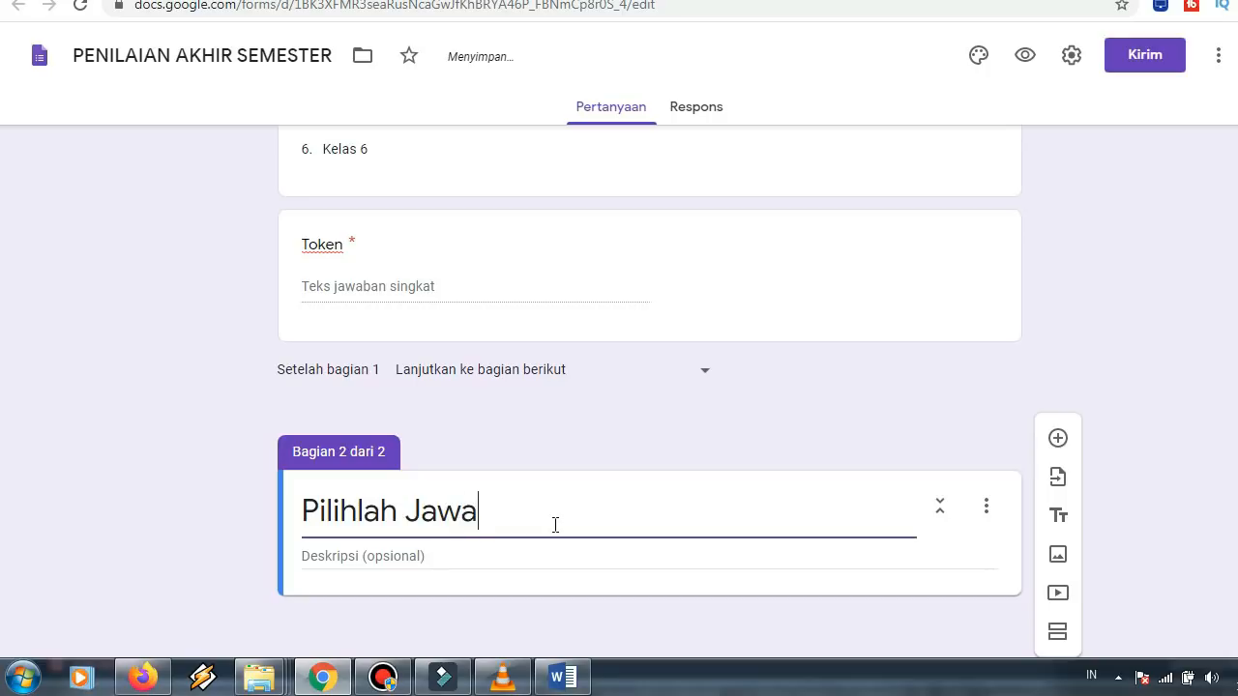
pyautogui.write('ban Yang Ka')
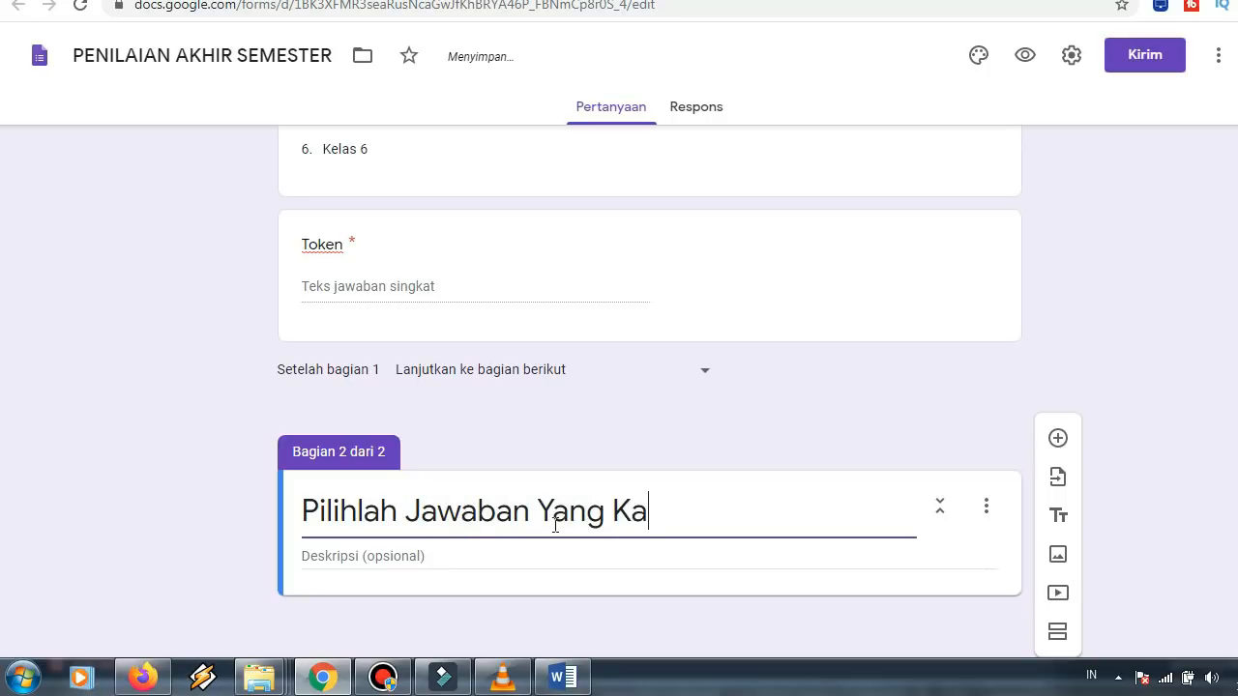
pyautogui.write('lian Angga')
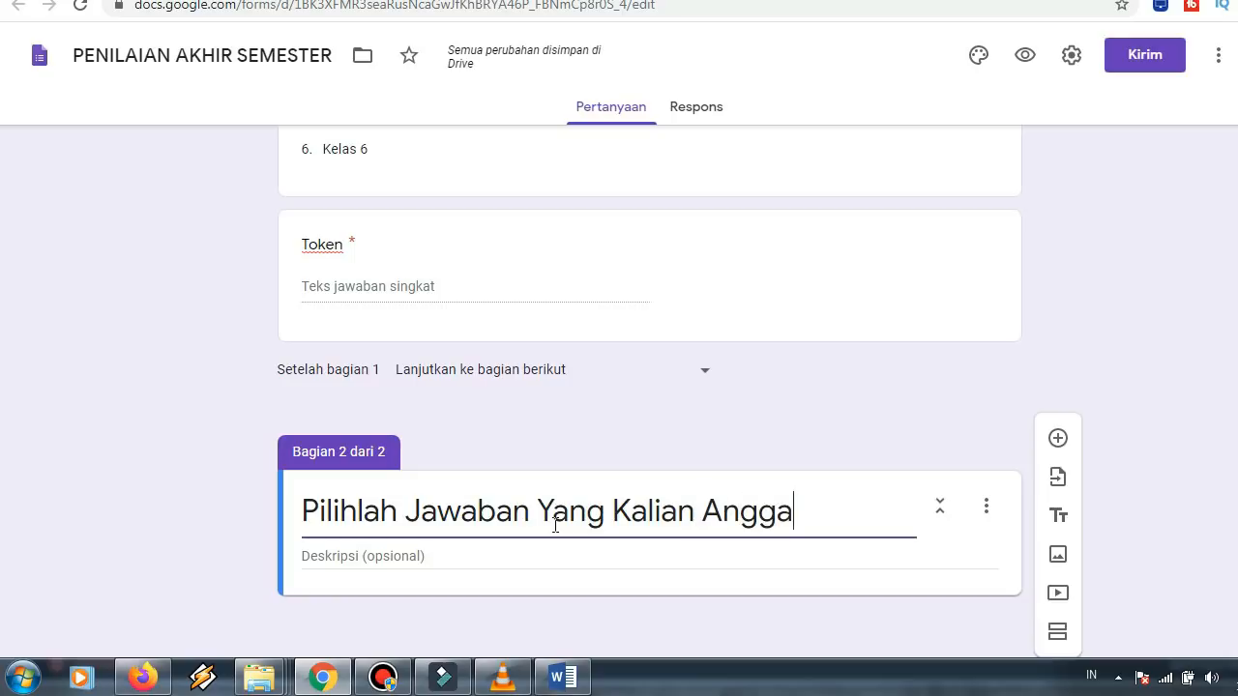
pyautogui.write('p B')
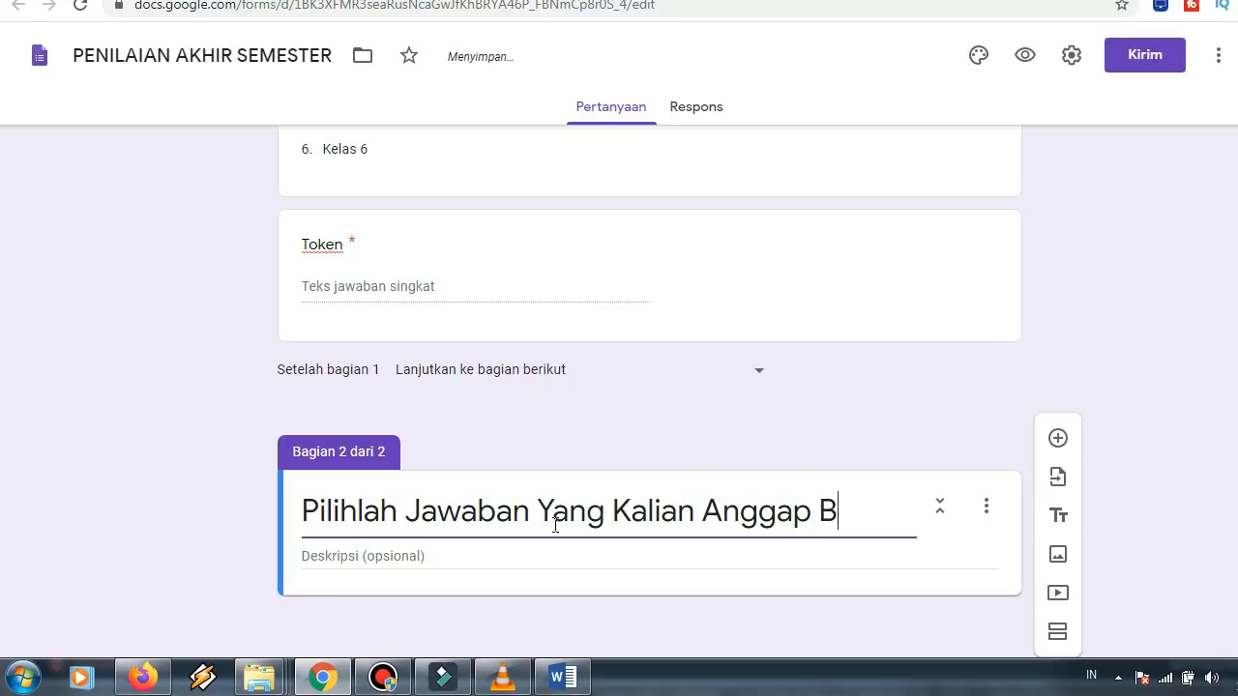
pyautogui.write('enar!')
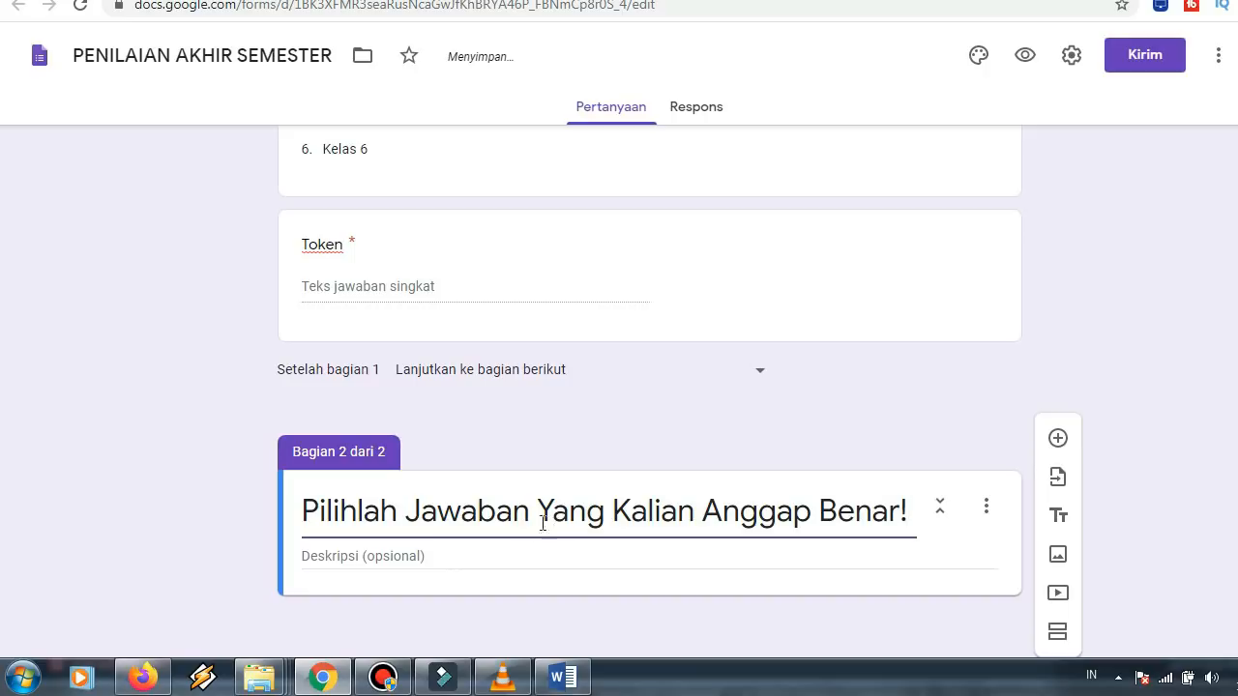
pyautogui.click(496, 555)
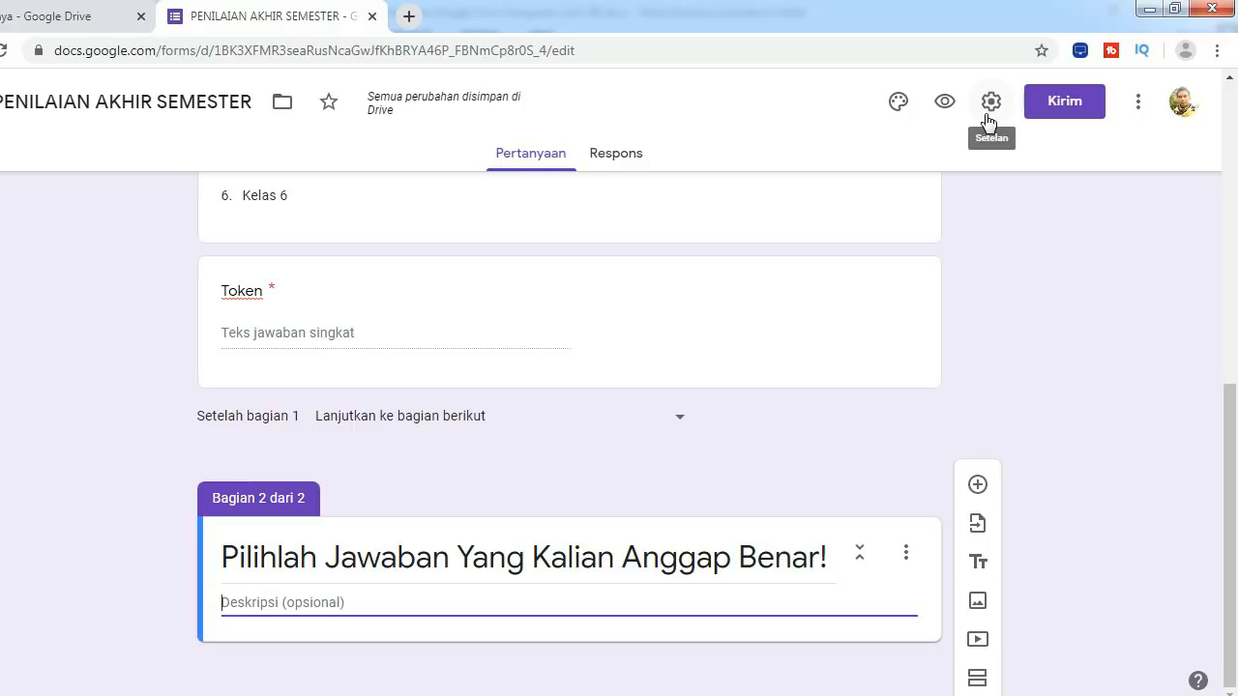
# In the form settings, limit respondents to one response (Batasi ke 1 tanggapan) and shuffle the question order (Acak urutan pertanyaan)
pyautogui.click(992, 100)
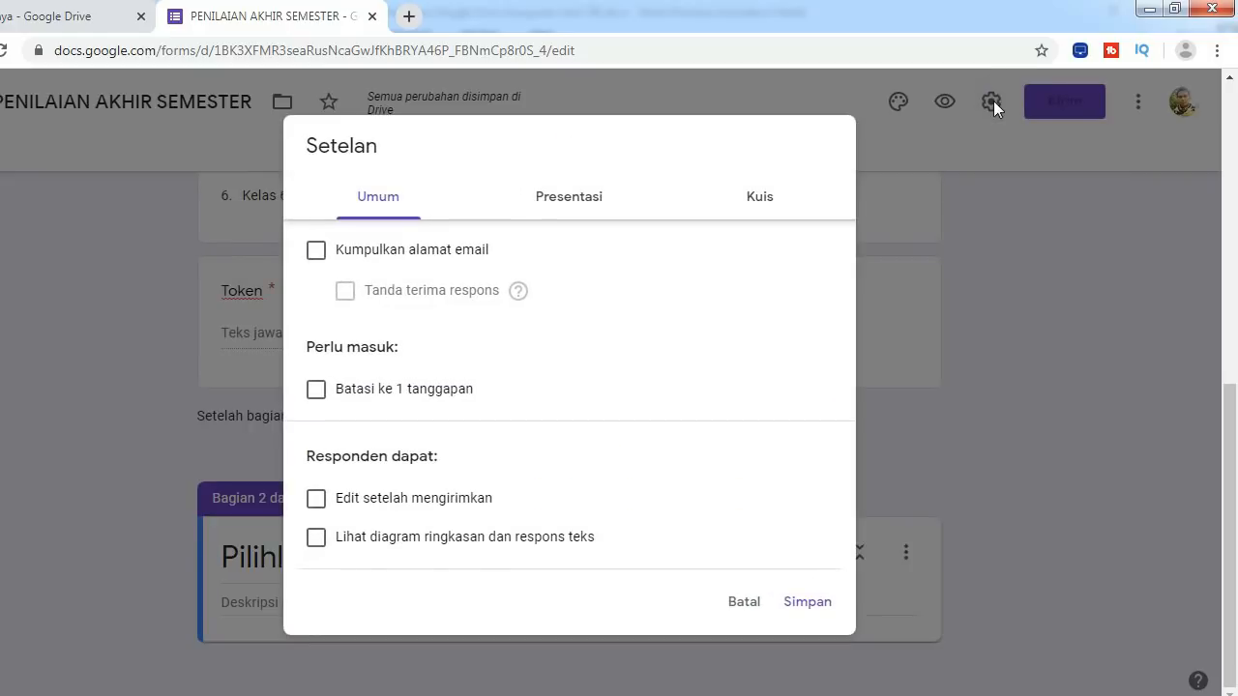
pyautogui.click(578, 205)
pyautogui.click(762, 208)
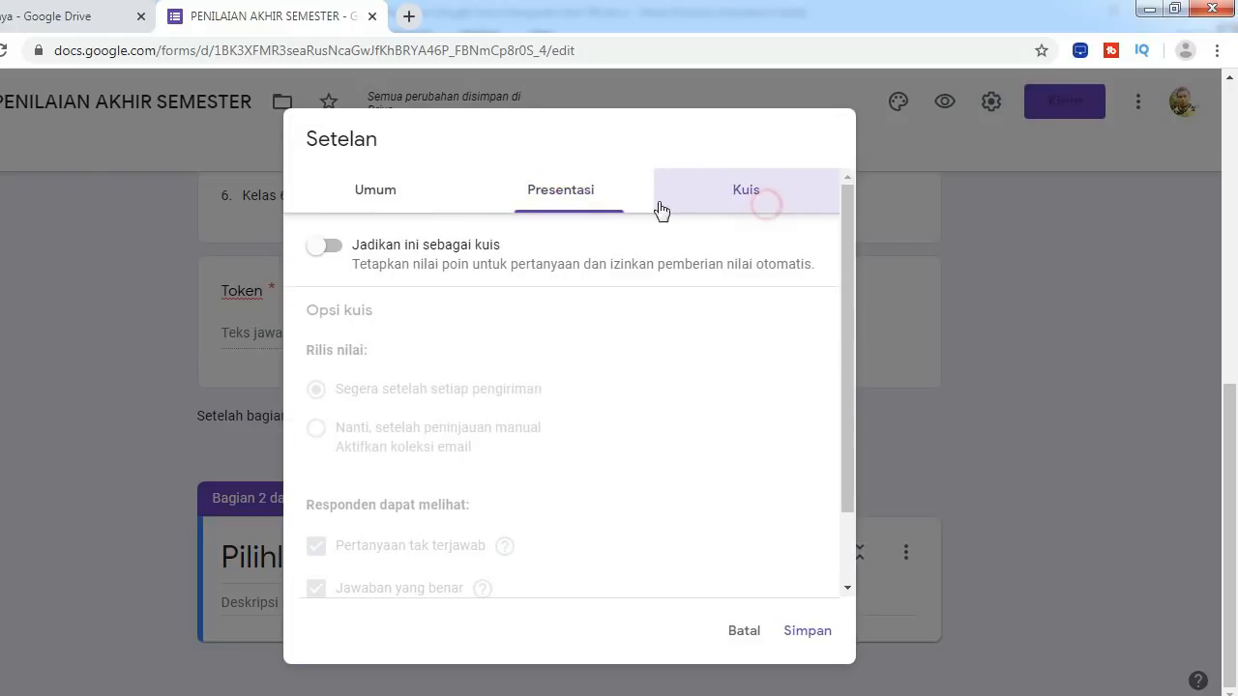
pyautogui.click(387, 192)
pyautogui.click(555, 203)
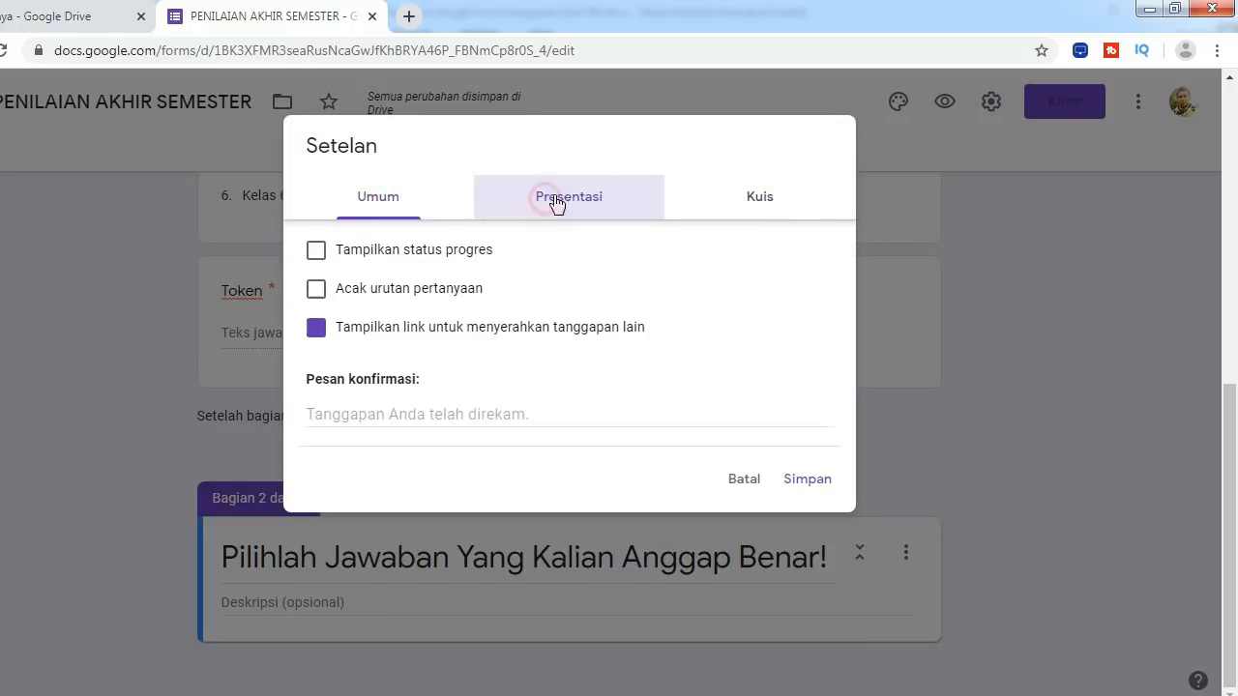
pyautogui.click(754, 198)
pyautogui.click(381, 201)
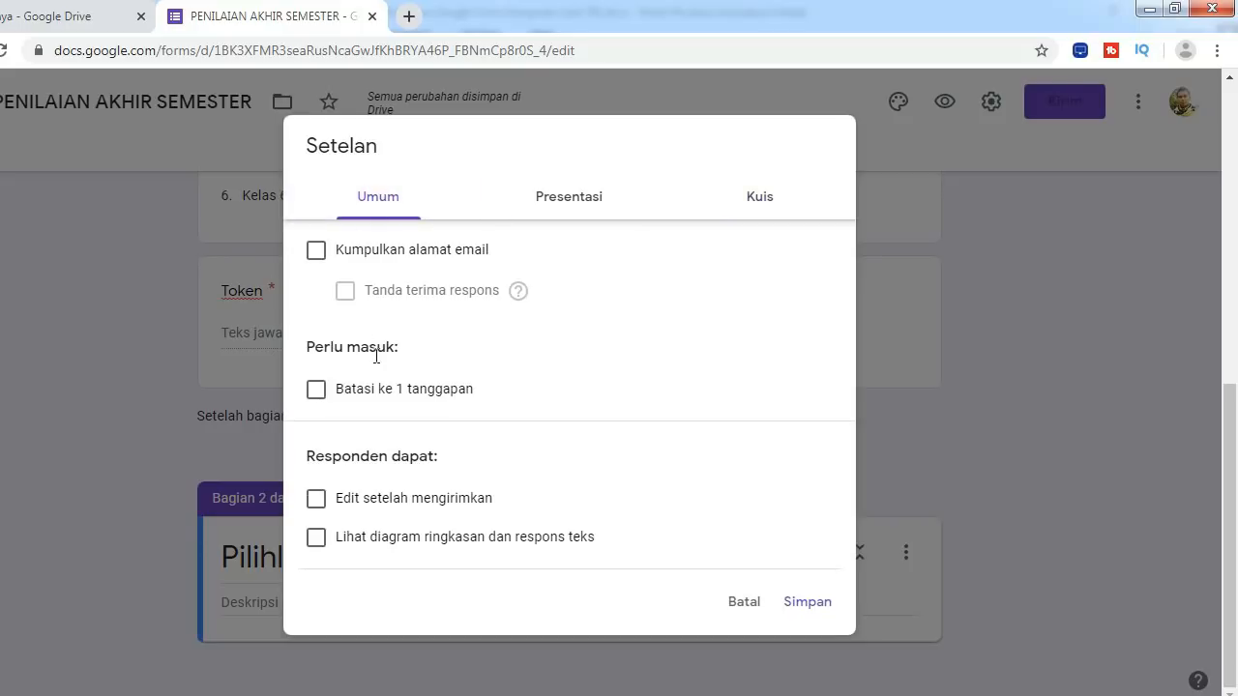
pyautogui.click(318, 392)
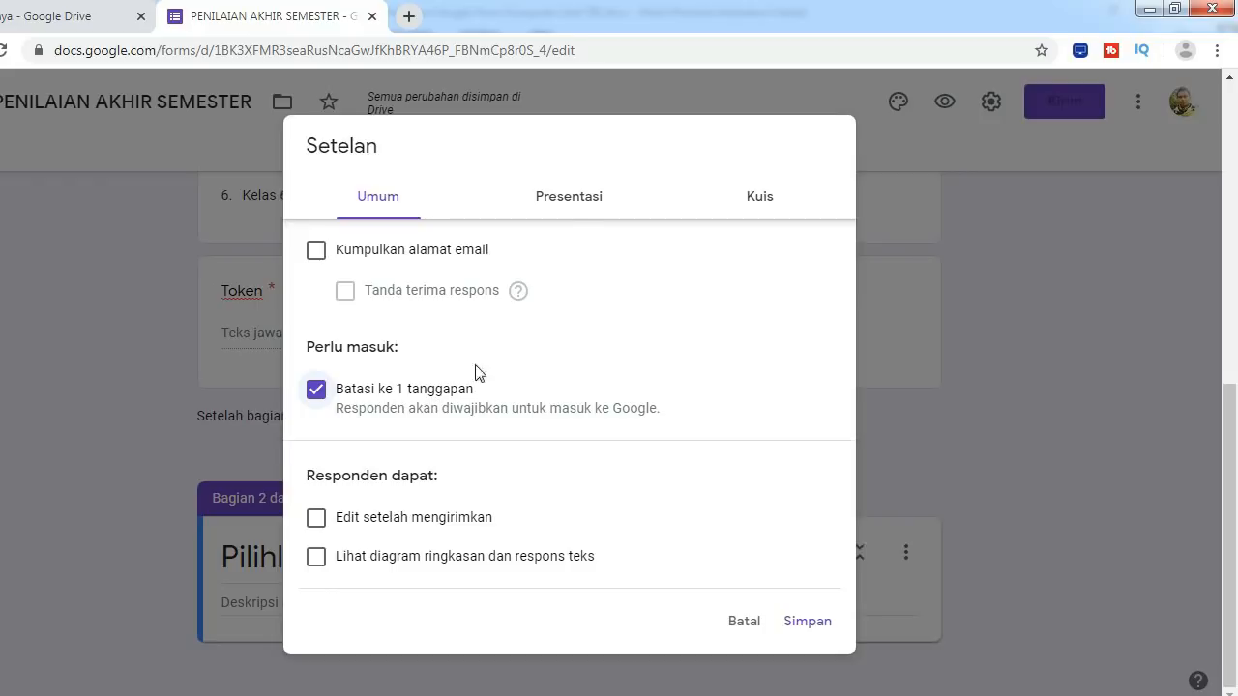
pyautogui.click(560, 199)
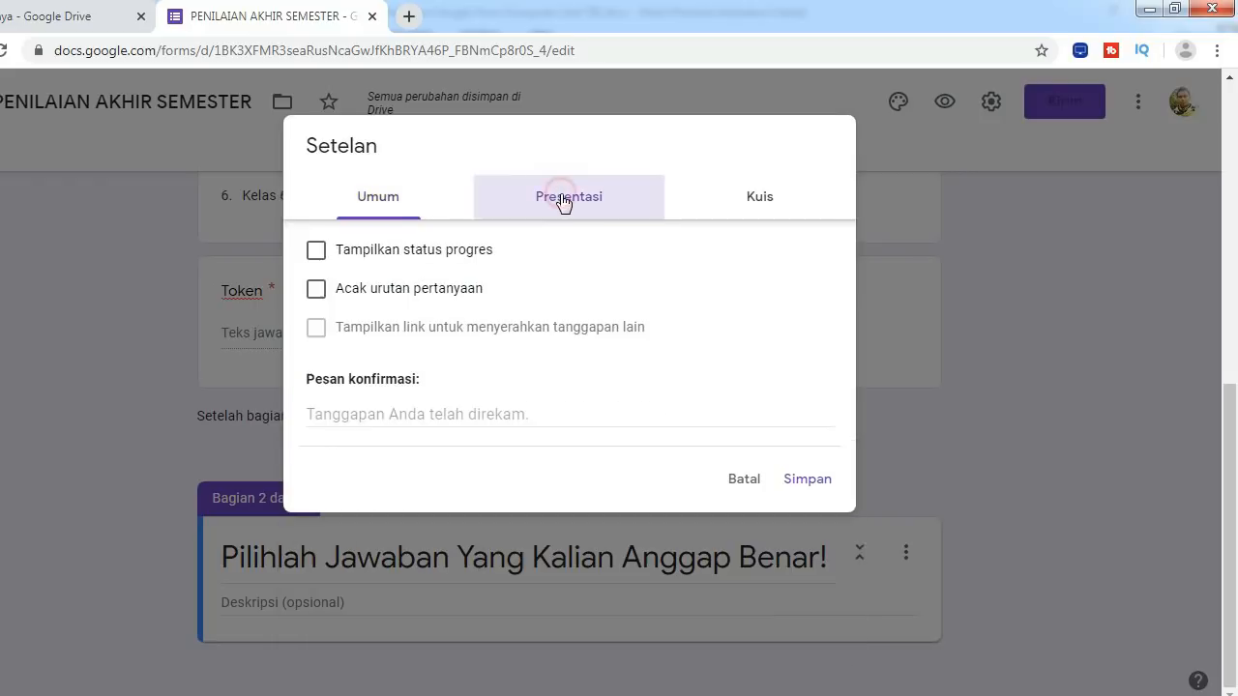
pyautogui.click(316, 290)
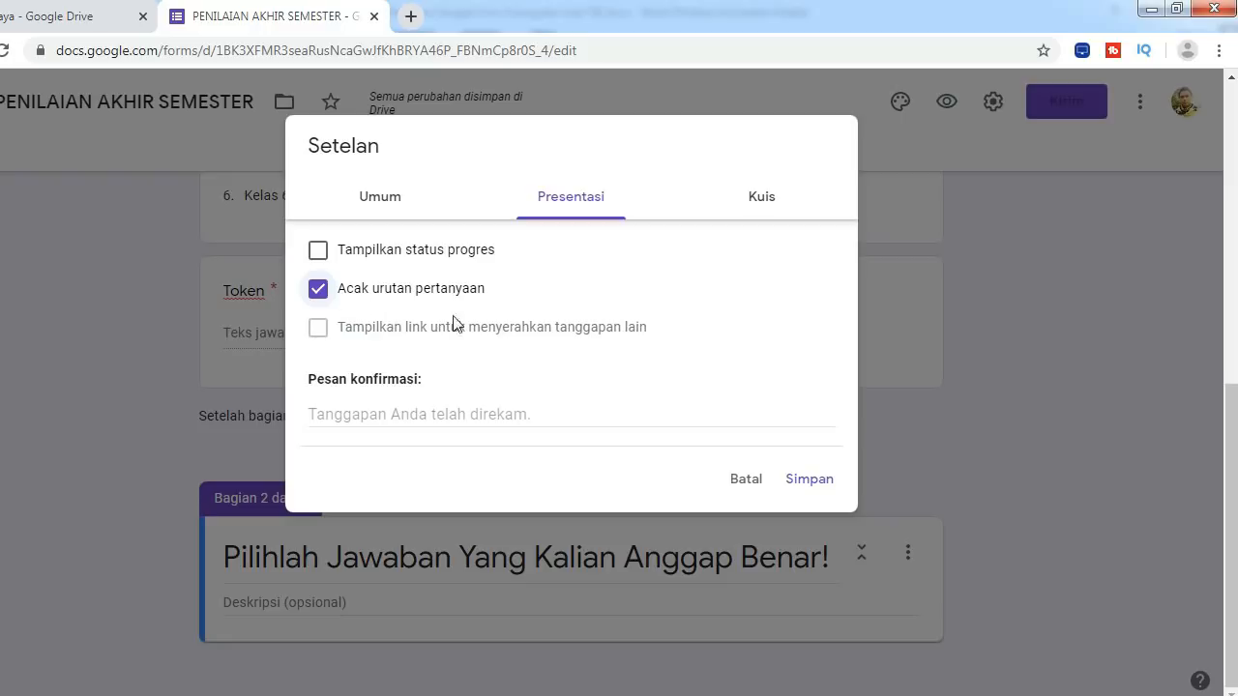
# Make the form a quiz that hides Pertanyaan tak terjawab and Jawaban yang benar from respondents, and save the settings
pyautogui.click(752, 201)
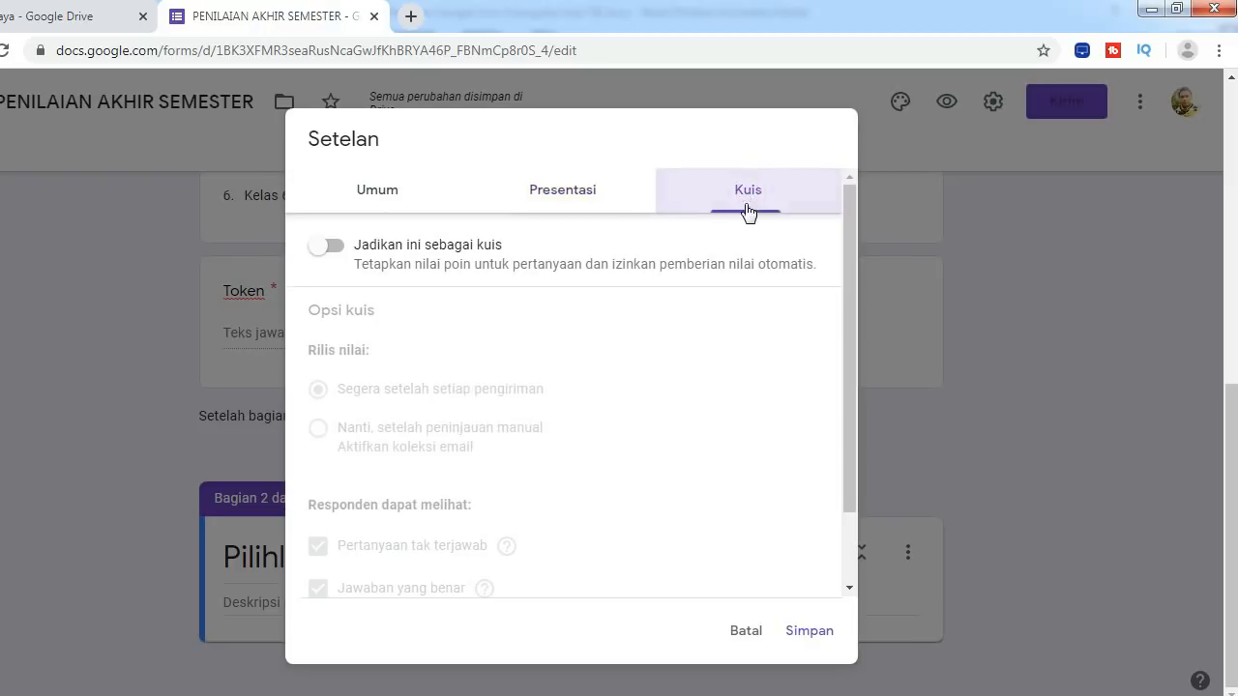
pyautogui.click(329, 252)
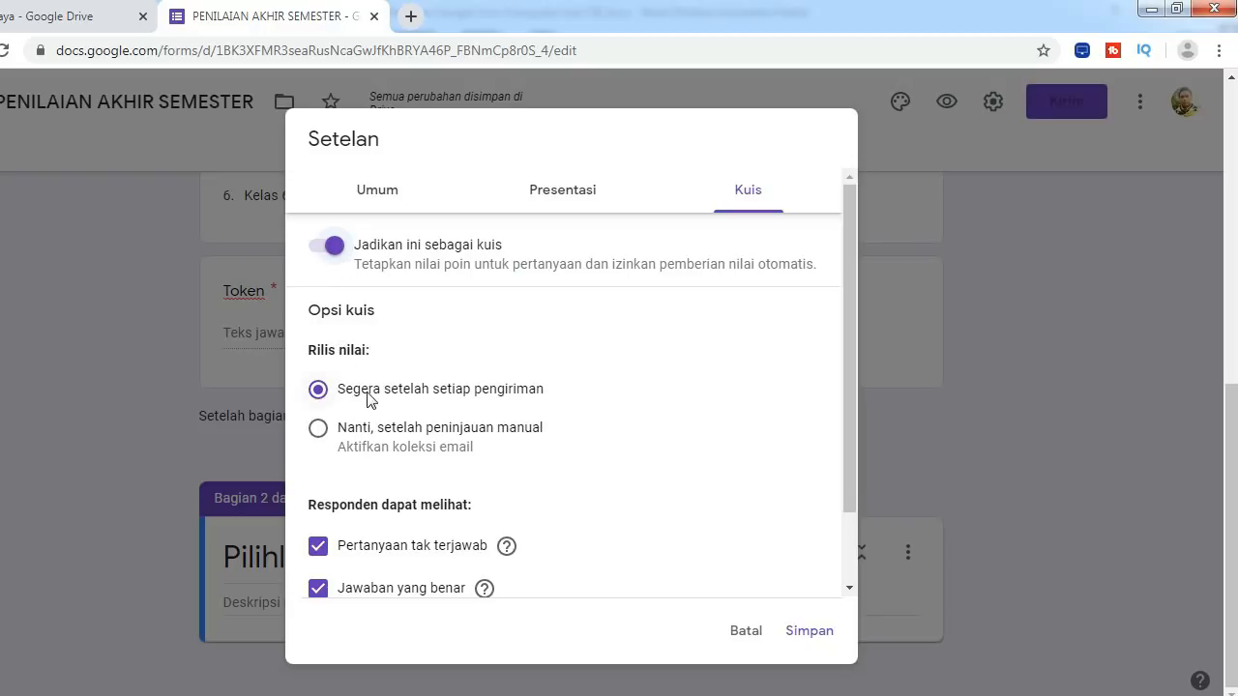
pyautogui.scroll(-2, 329, 454)
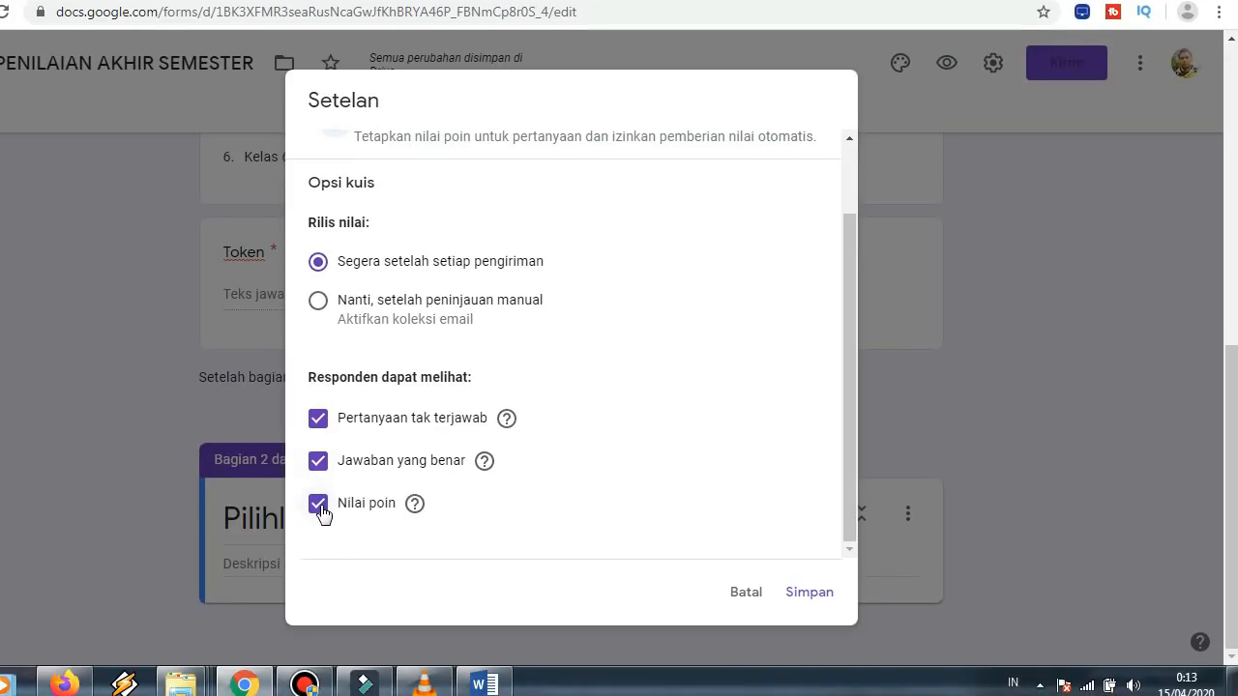
pyautogui.click(319, 461)
pyautogui.click(322, 420)
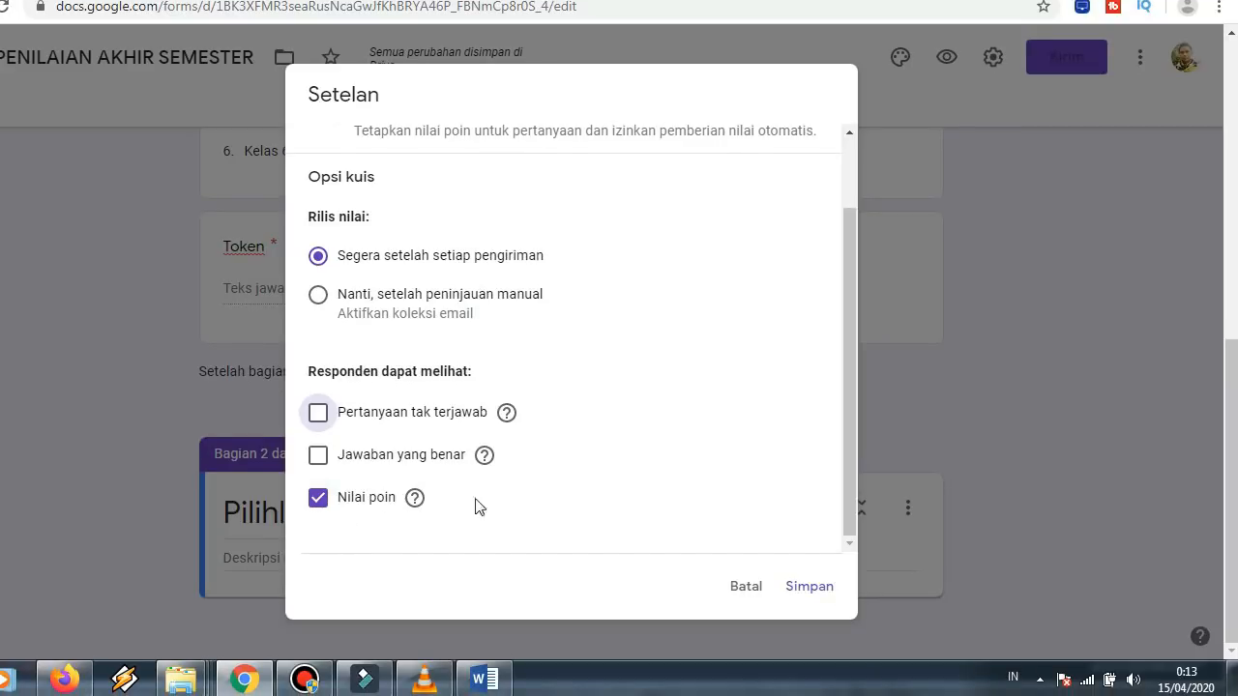
pyautogui.click(815, 586)
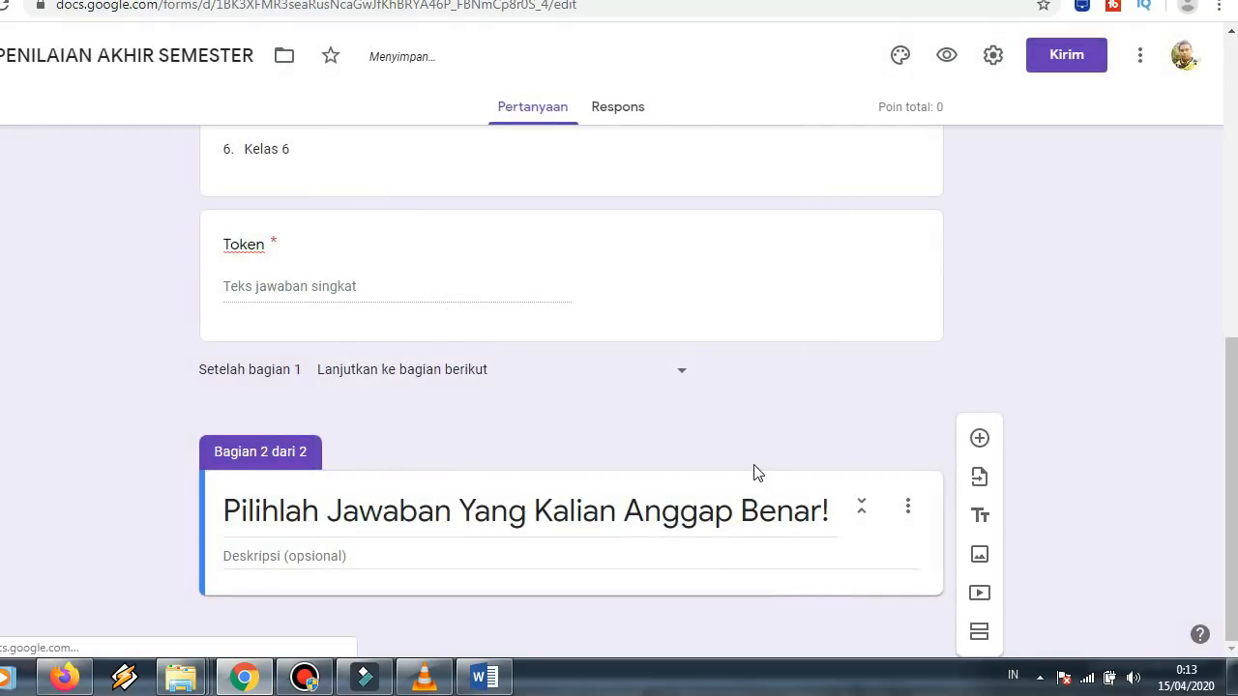
# Add a new question below the heading of section 2, ready for its question text
pyautogui.scroll(1, 750, 469)
pyautogui.scroll(-1, 1226, 416)
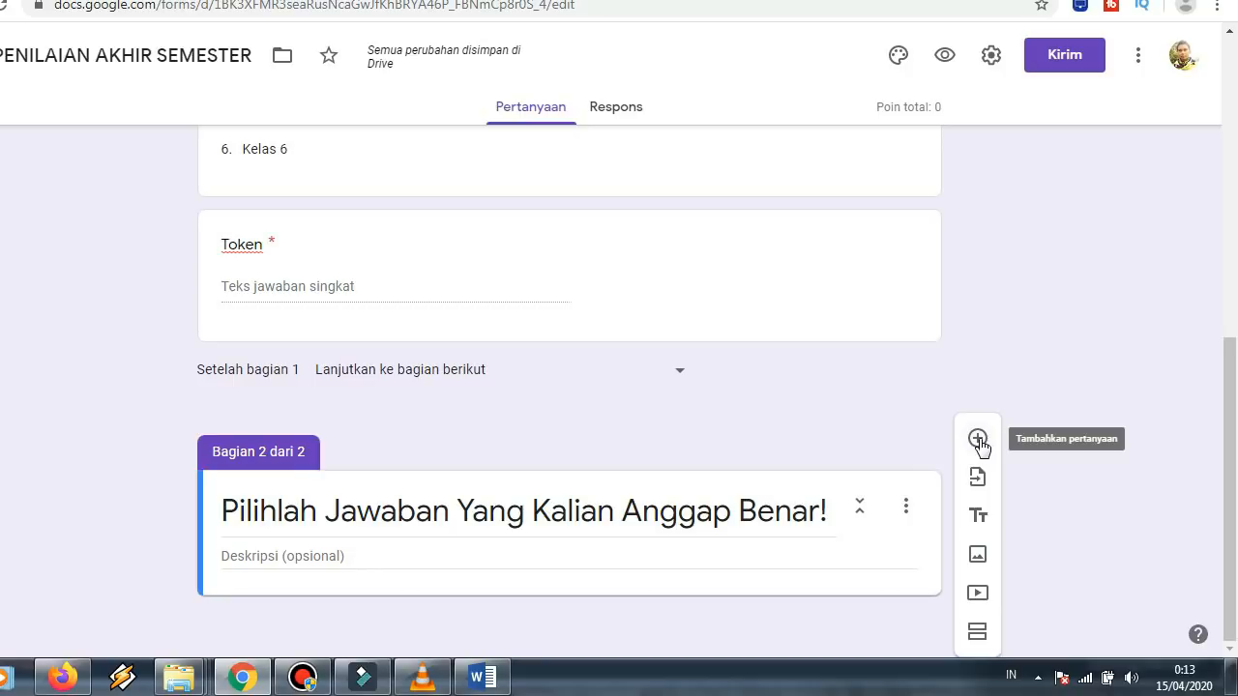
pyautogui.click(978, 439)
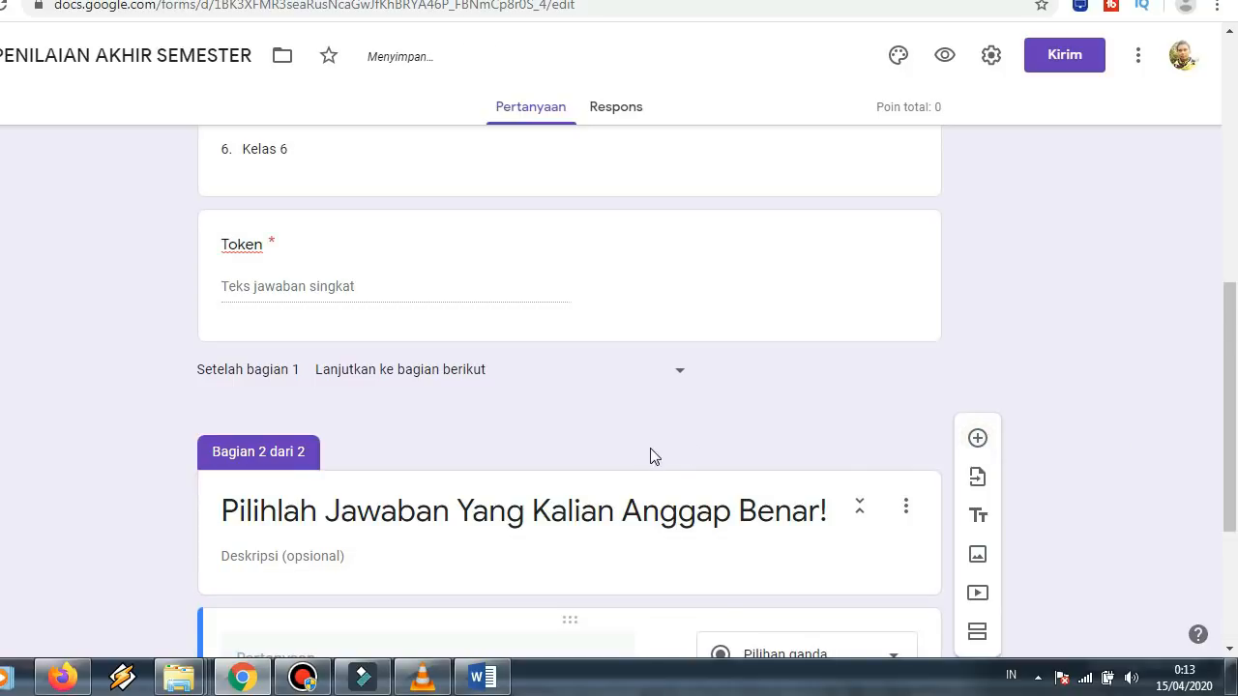
pyautogui.click(374, 383)
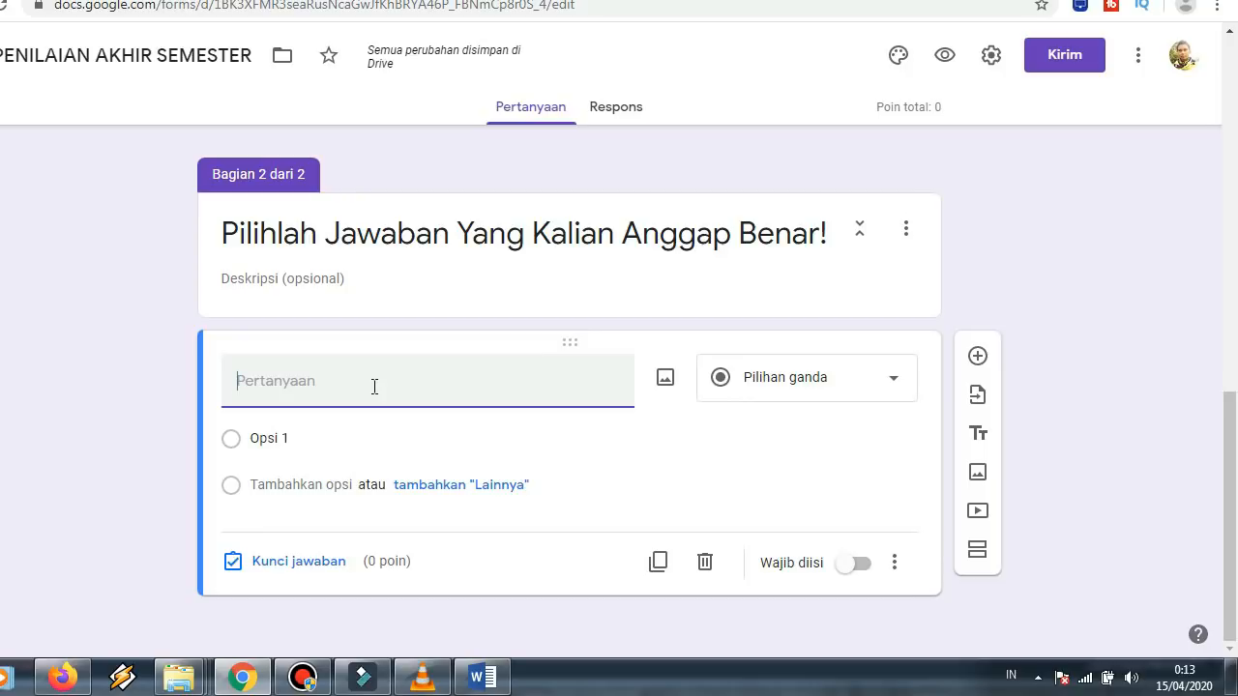
# Switch to the Word document, copy the text of question 1, "Kepanjangan RAM adalah . . . .", and return to the form in Chrome
pyautogui.click(483, 679)
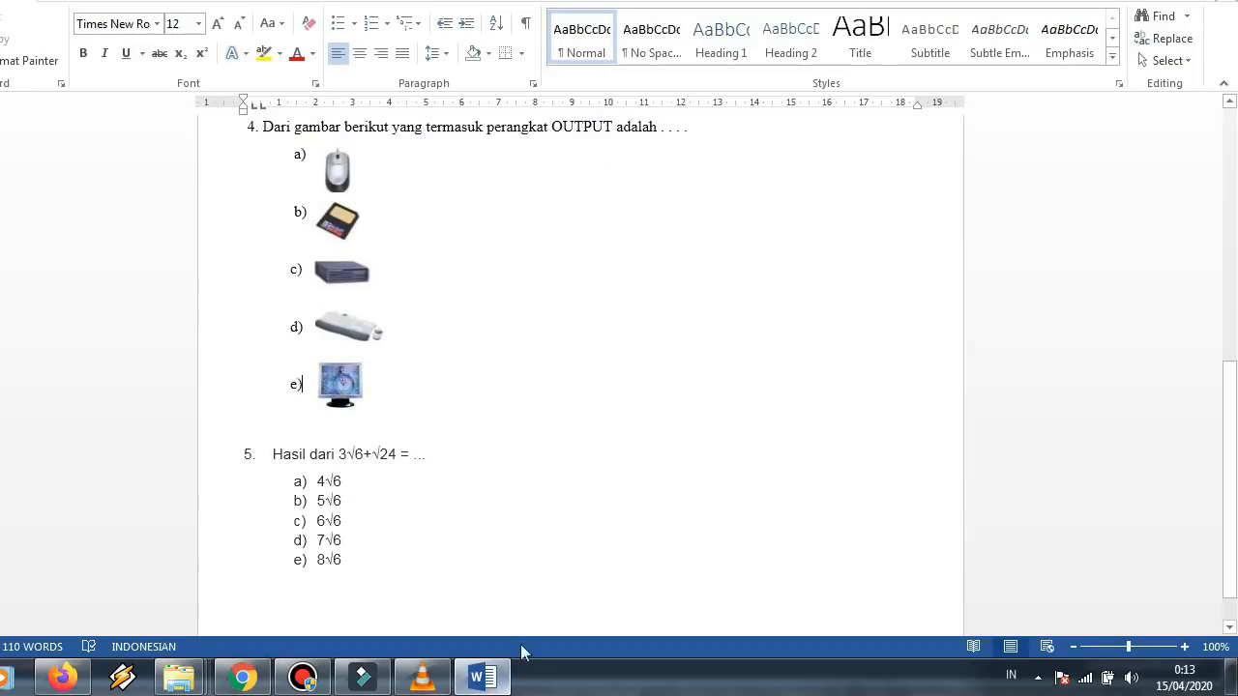
pyautogui.moveTo(1230, 432); pyautogui.dragTo(1235, 181)
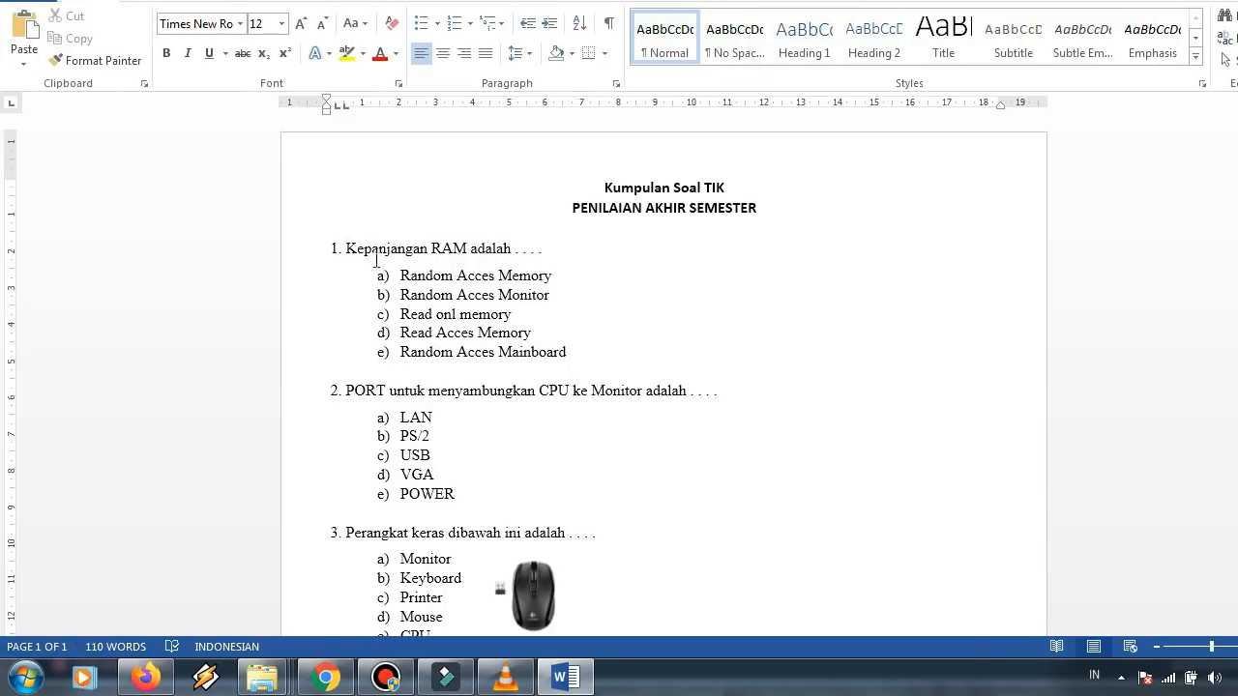
pyautogui.moveTo(350, 244); pyautogui.dragTo(546, 251)
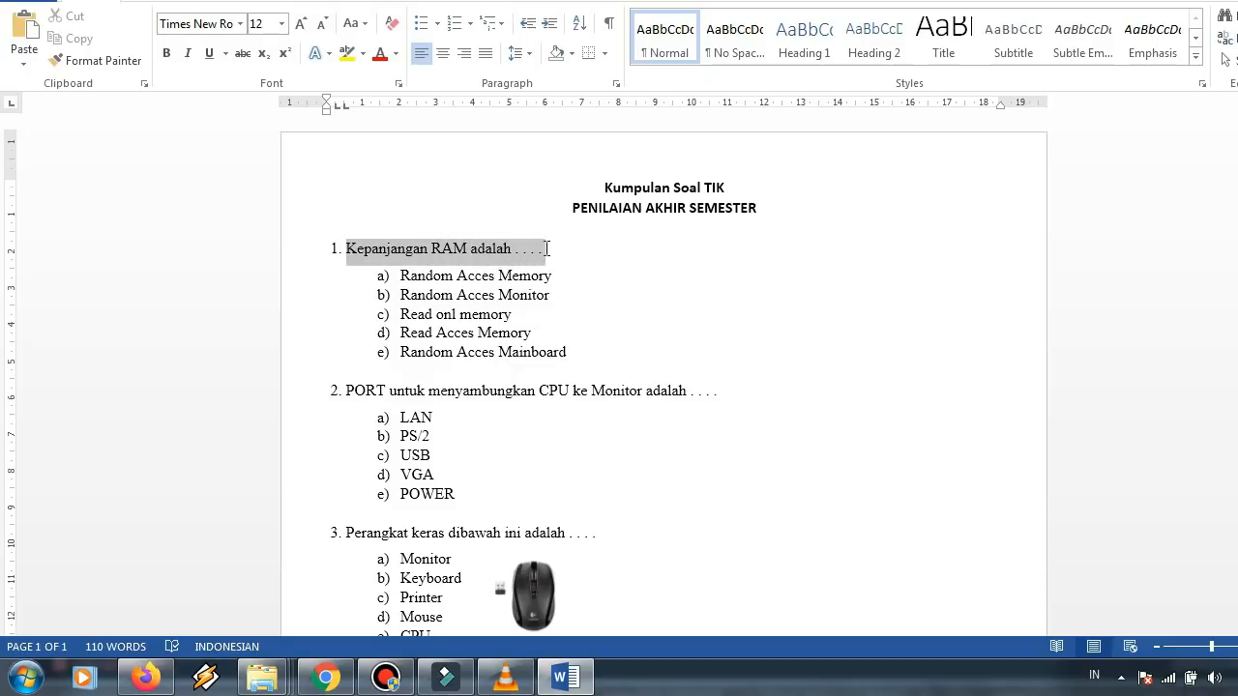
pyautogui.rightClick(471, 250)
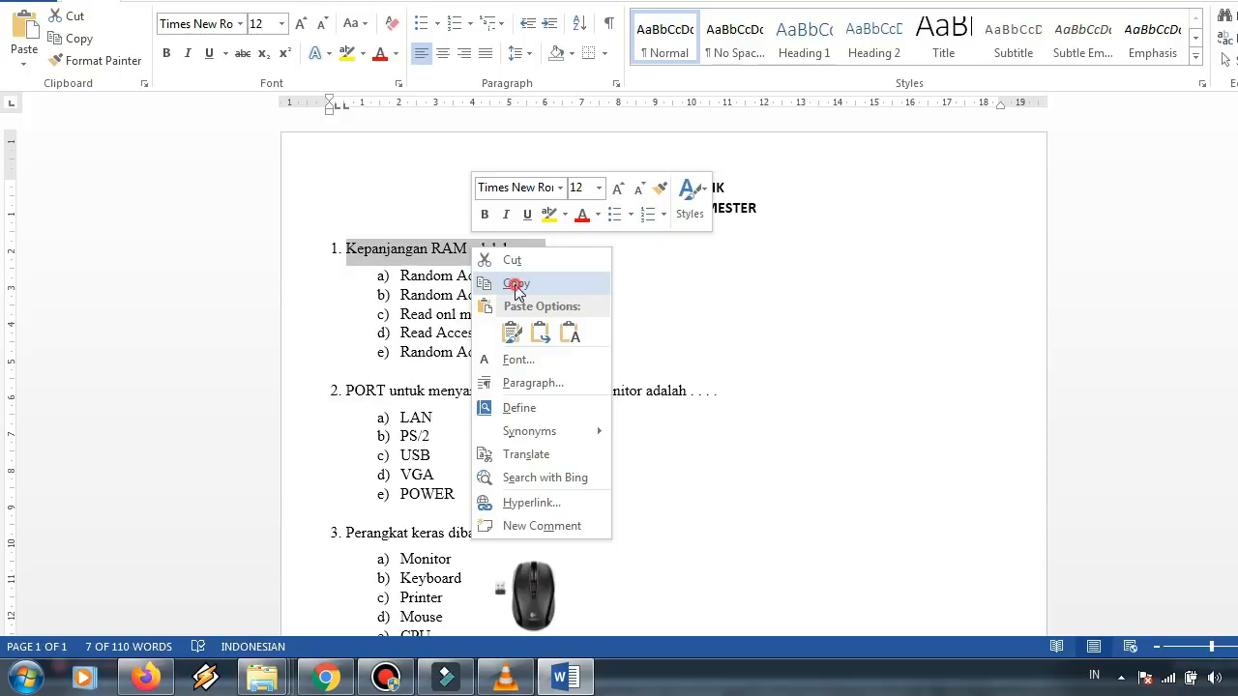
pyautogui.click(515, 285)
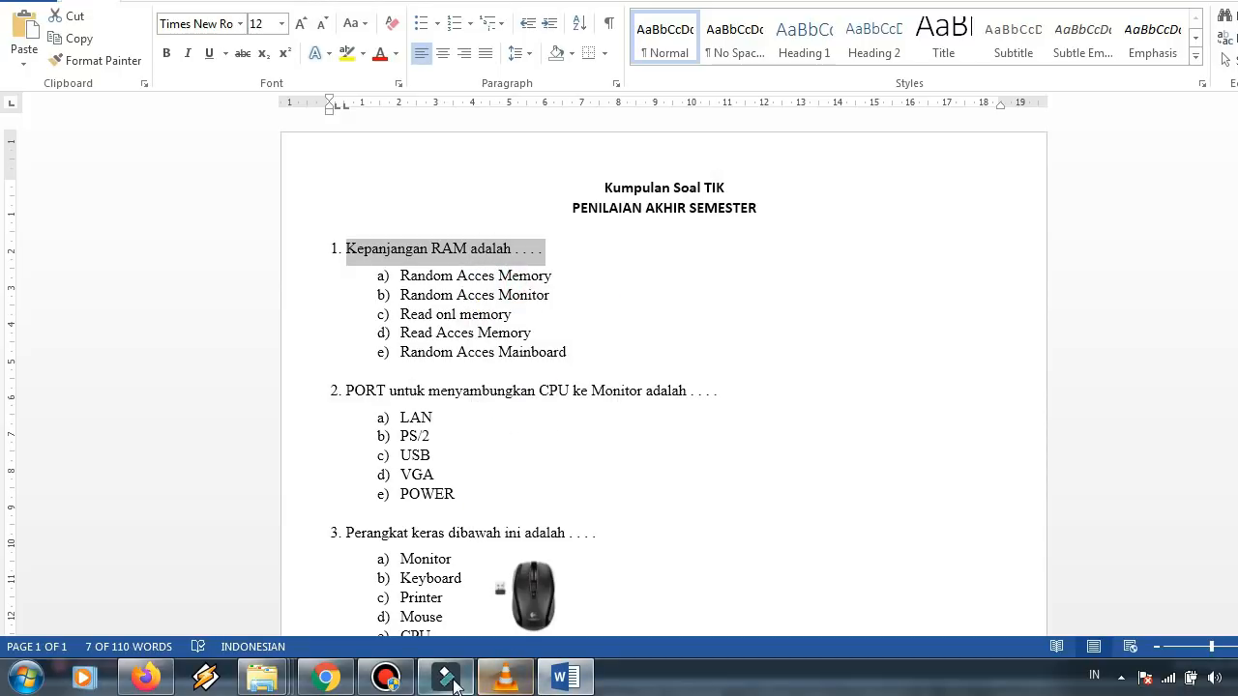
pyautogui.click(325, 676)
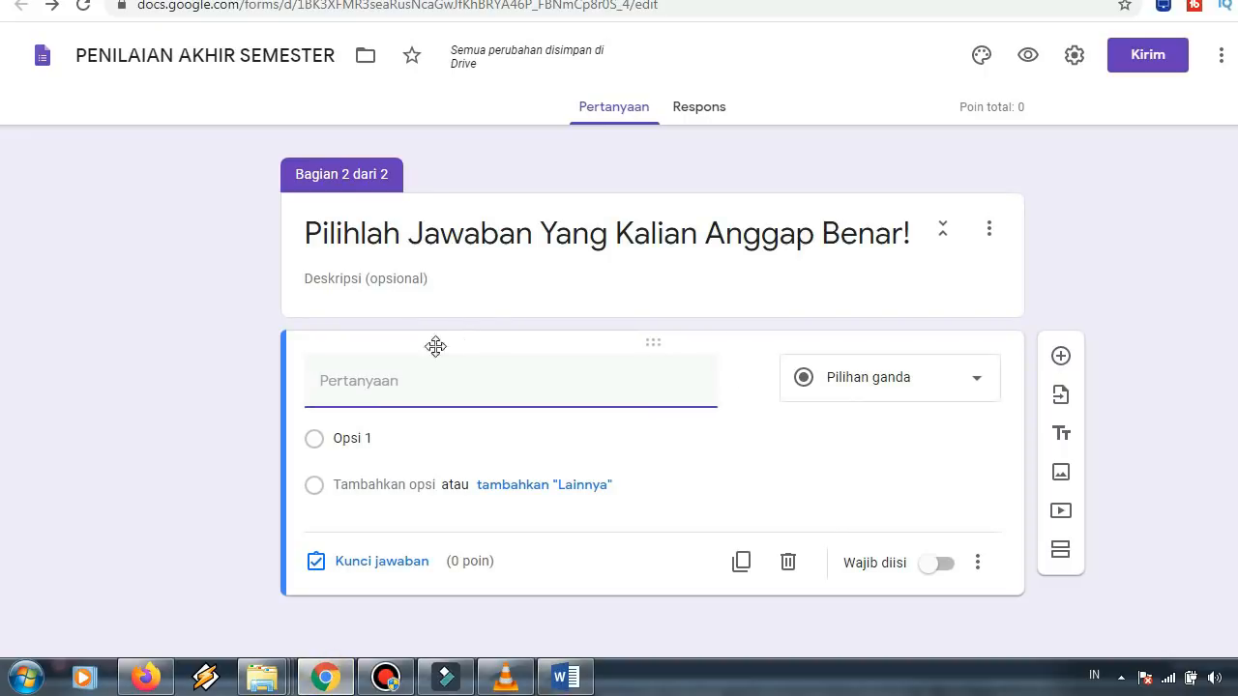
# Paste the copied text "Kepanjangan RAM adalah . . . ." as the question text of the new multiple-choice question in section 2
pyautogui.click(402, 383)
pyautogui.rightClick(403, 387)
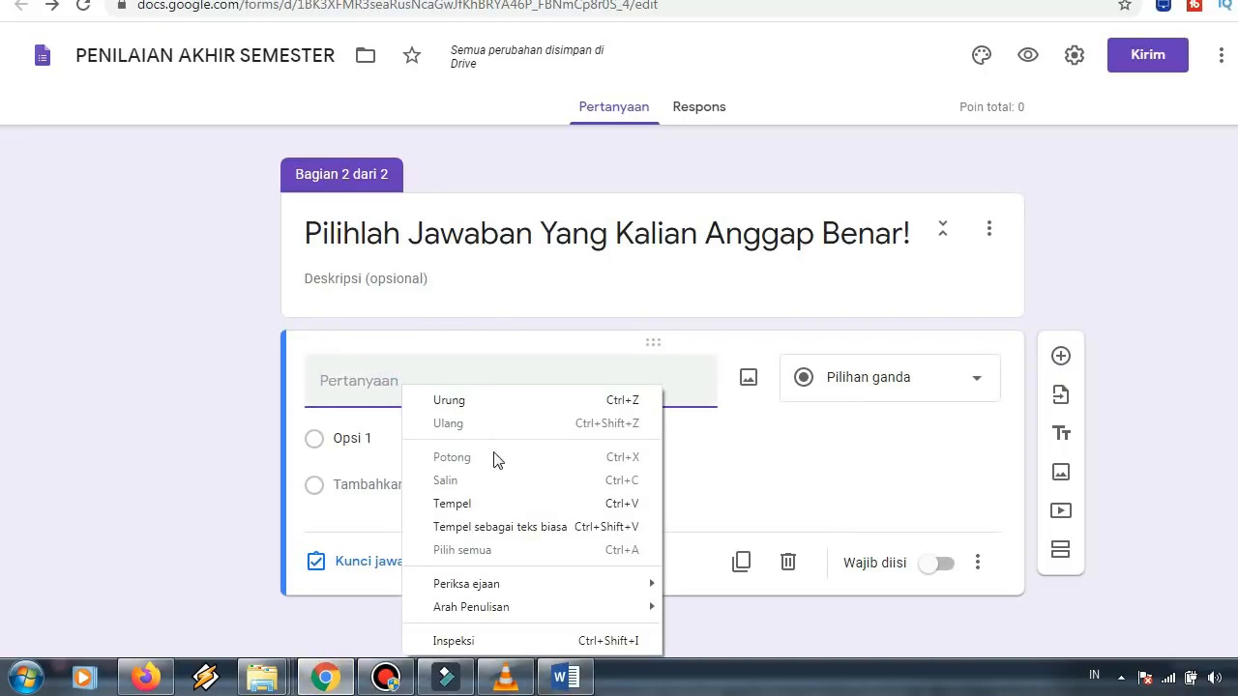
pyautogui.click(497, 503)
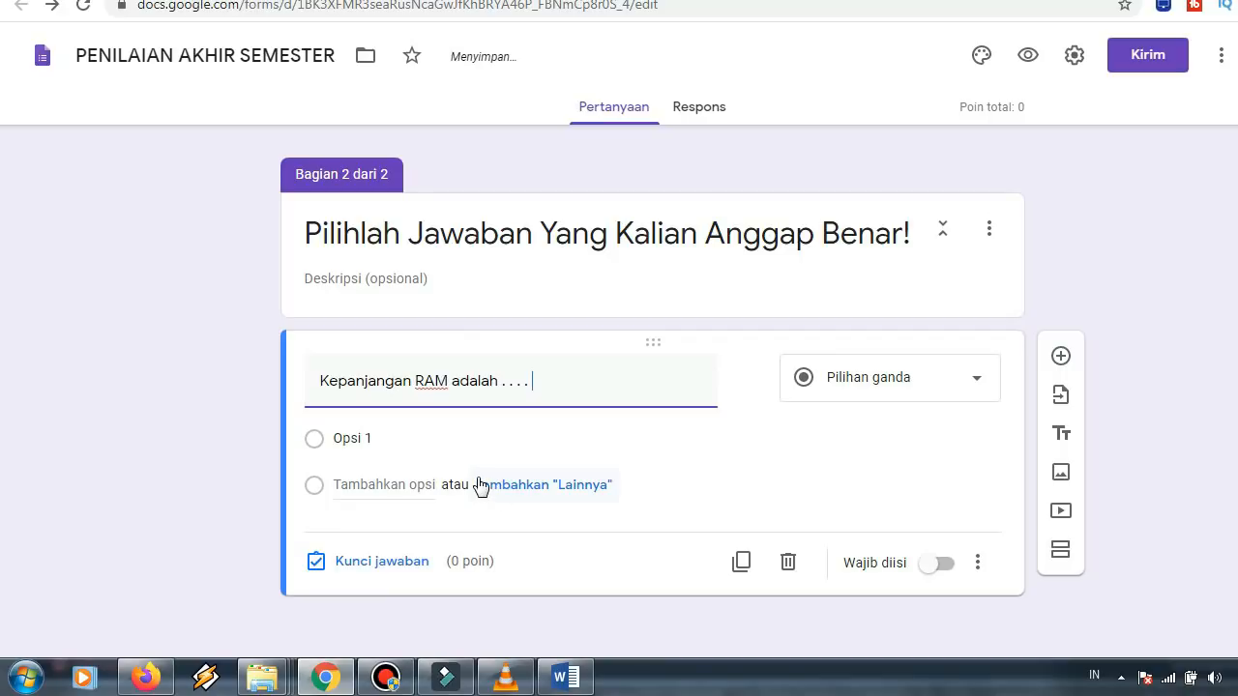
pyautogui.click(321, 382)
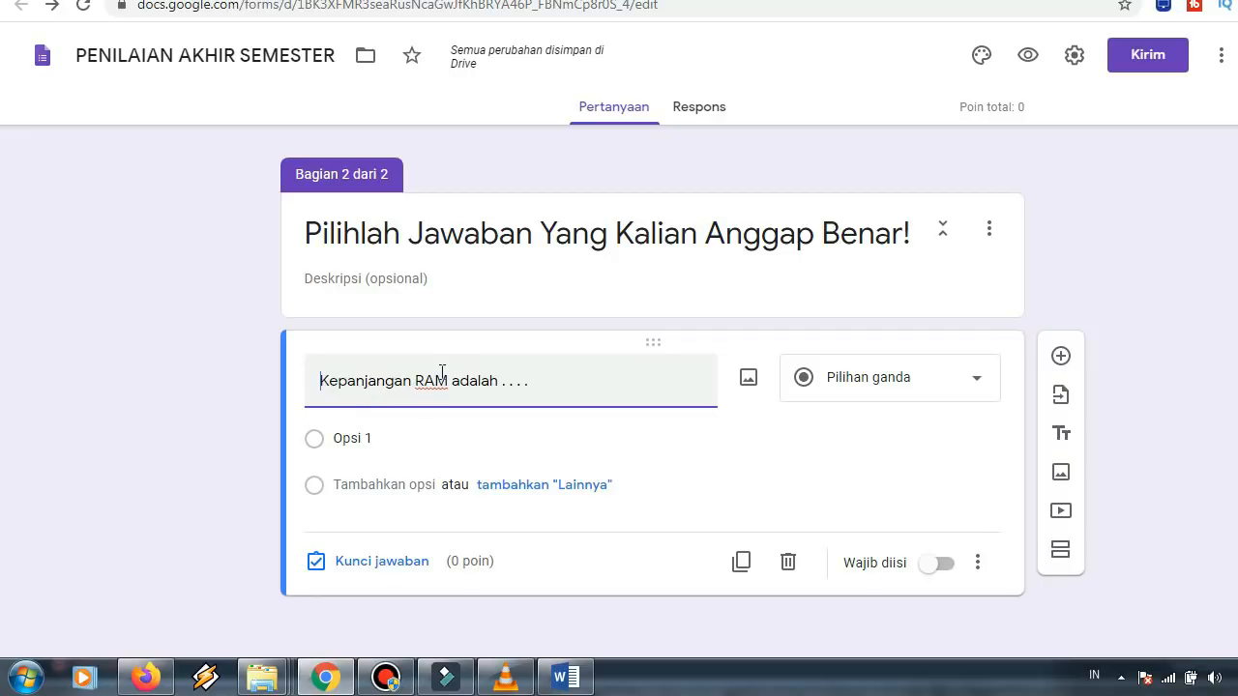
pyautogui.write('1.')
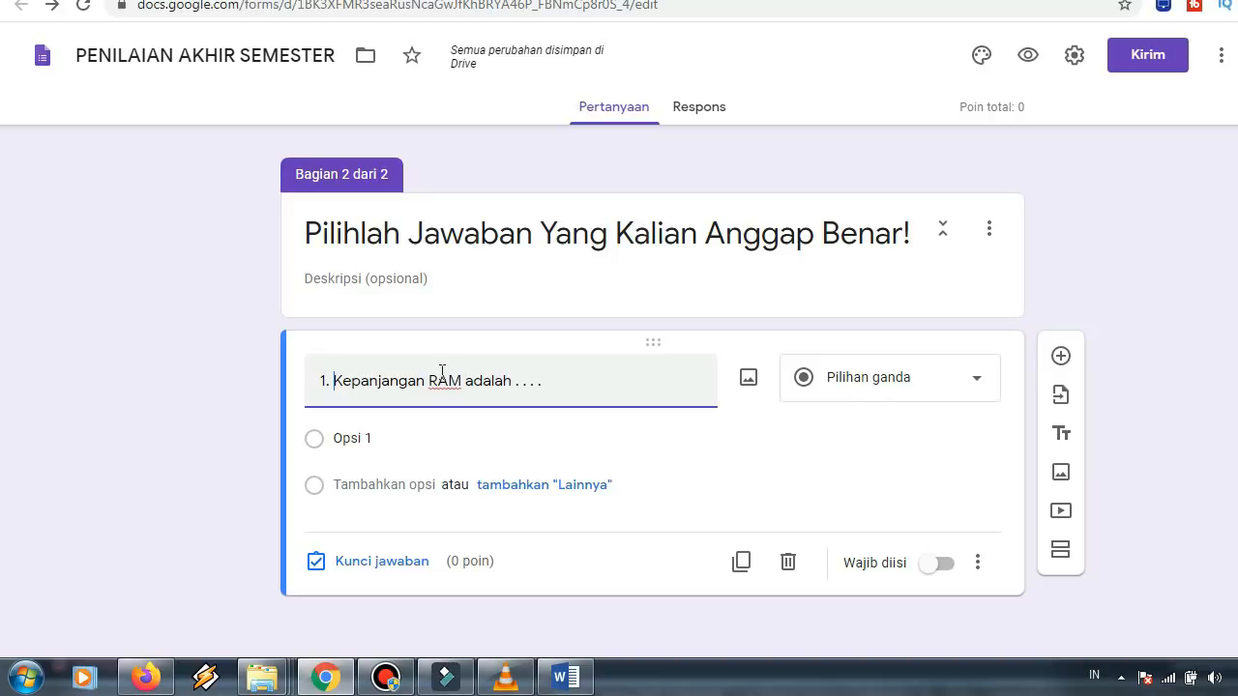
pyautogui.press('BackSpace')
pyautogui.press('BackSpace')
pyautogui.press('BackSpace')
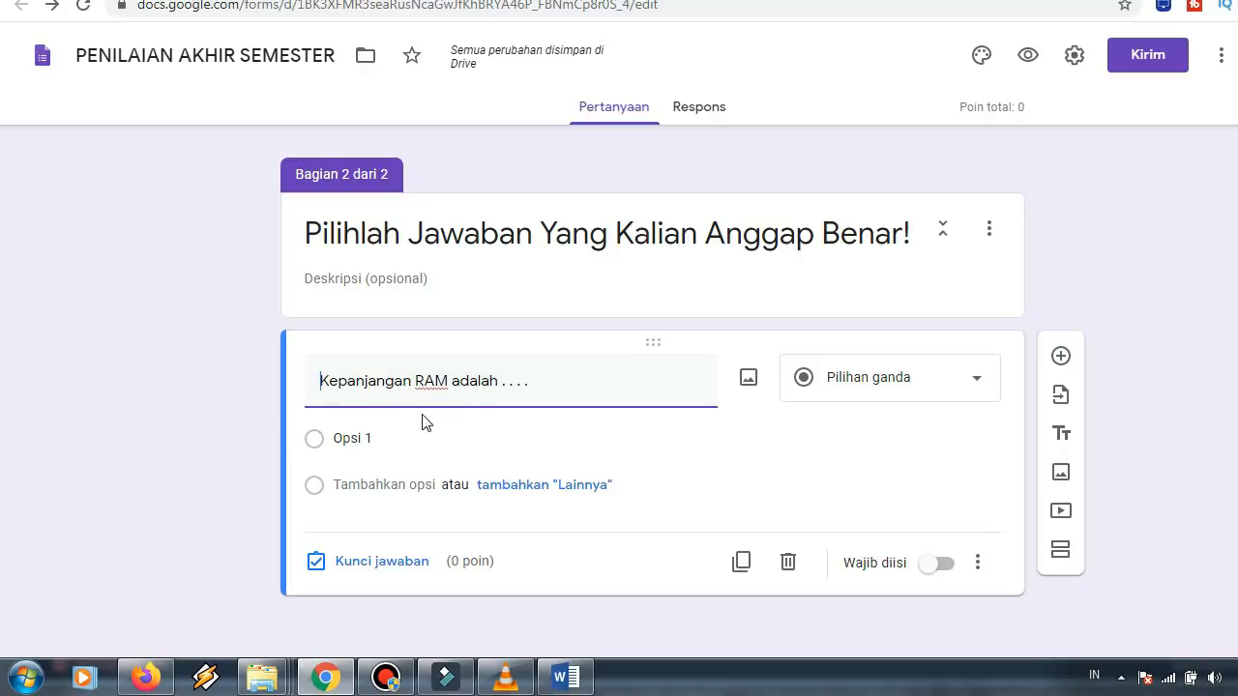
# Select the first option's placeholder text, copy answer a, "Random Acces Memory", from the Word document, and return to the form in Chrome
pyautogui.click(379, 441)
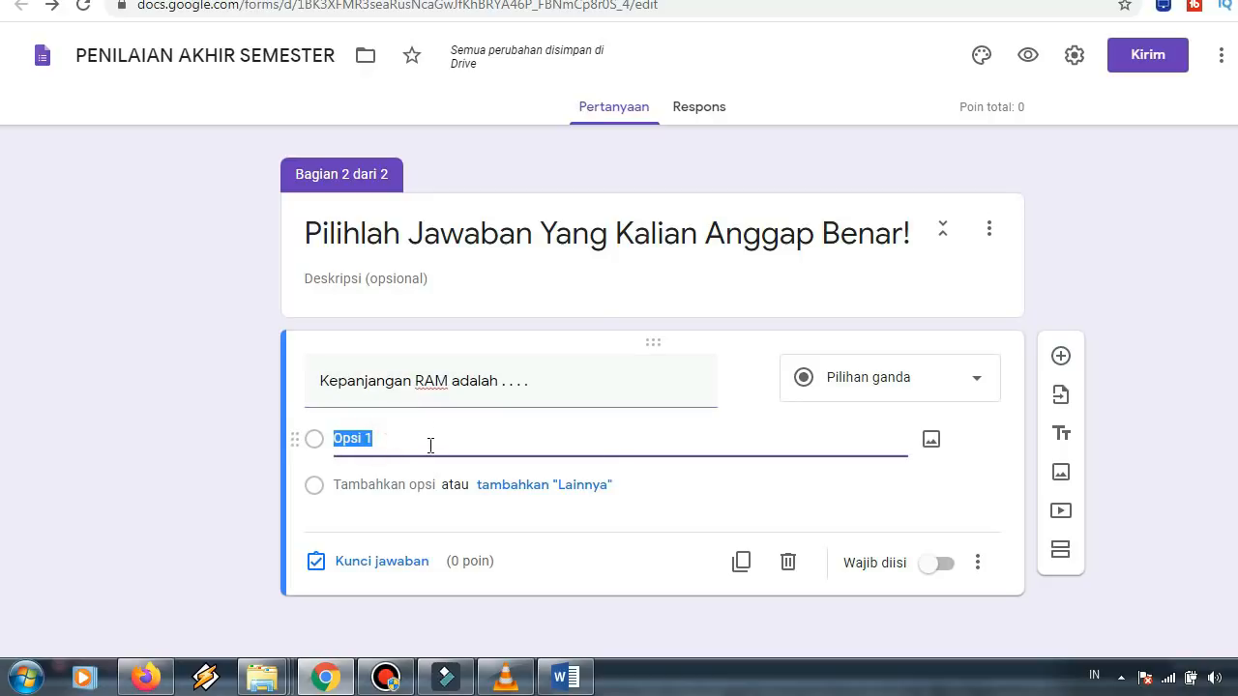
pyautogui.click(566, 676)
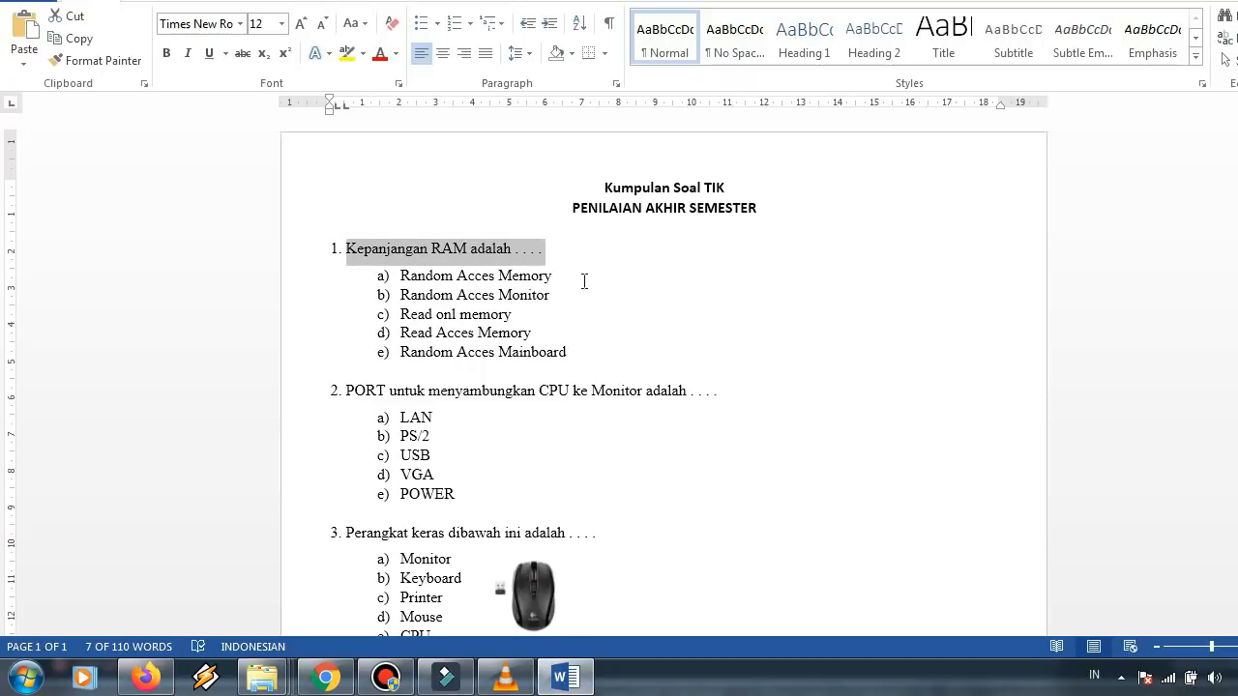
pyautogui.moveTo(559, 275); pyautogui.dragTo(418, 278)
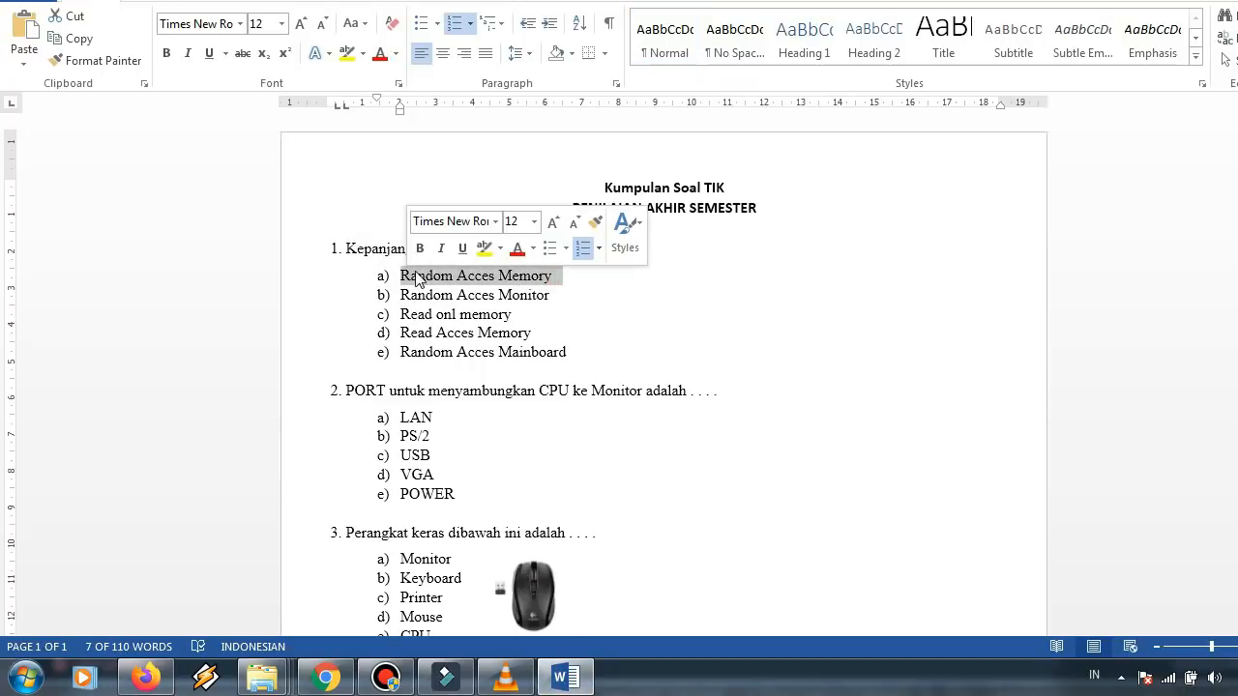
pyautogui.rightClick(414, 278)
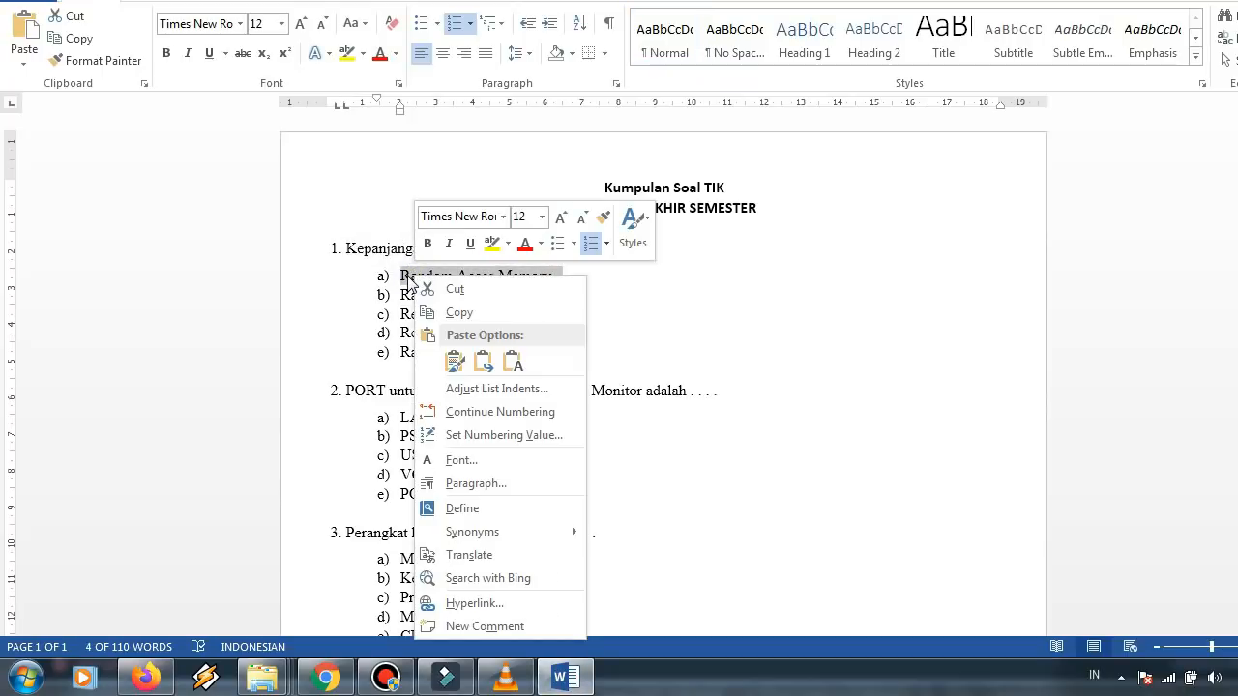
pyautogui.click(450, 316)
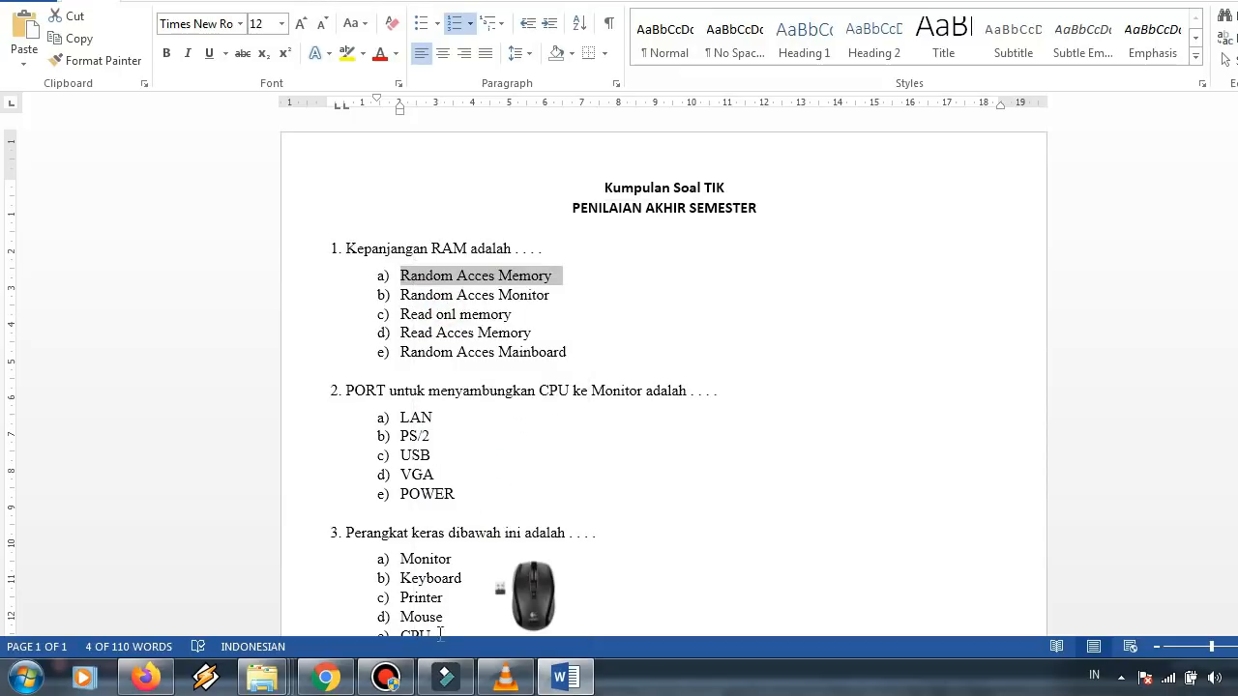
pyautogui.click(326, 677)
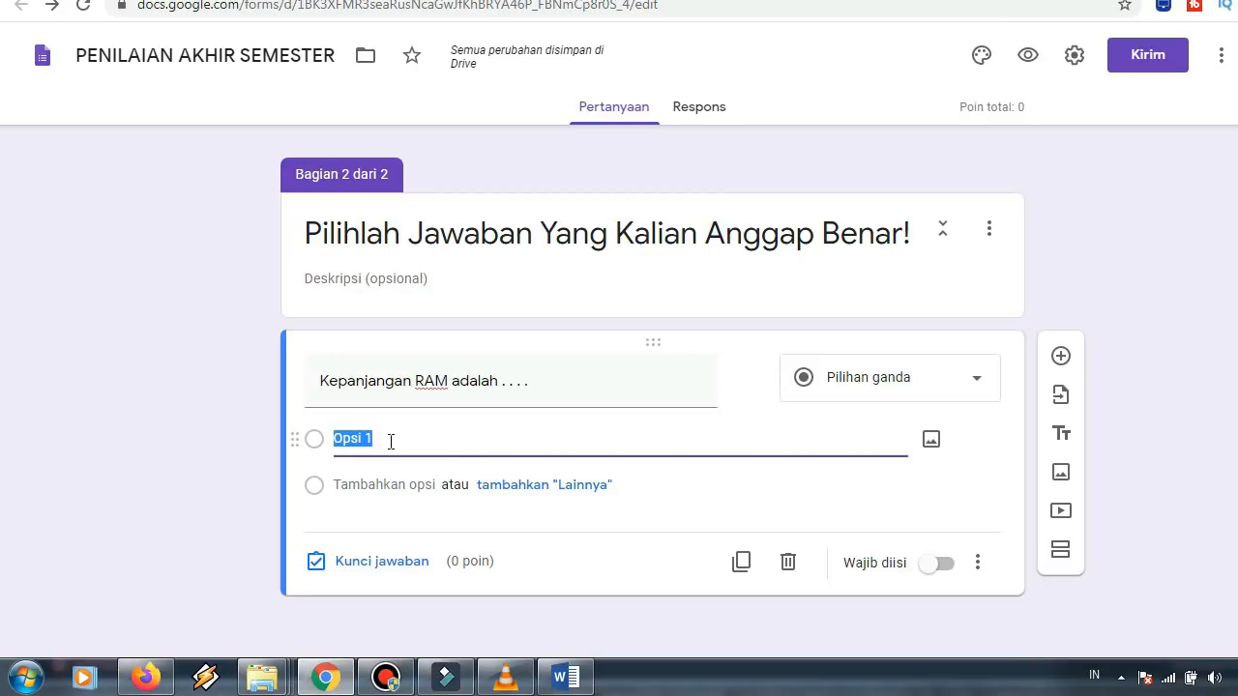
# Paste "Random Acces Memory" over the first option and remove its "a)" list prefix
pyautogui.rightClick(345, 438)
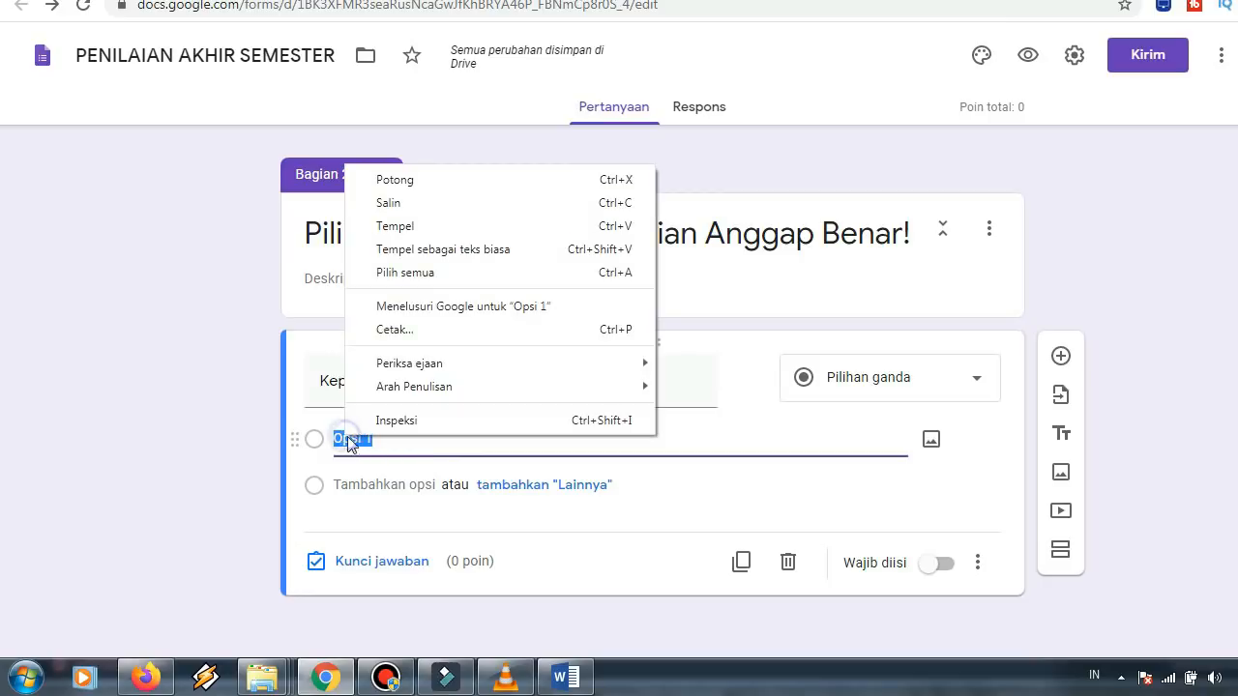
pyautogui.click(419, 230)
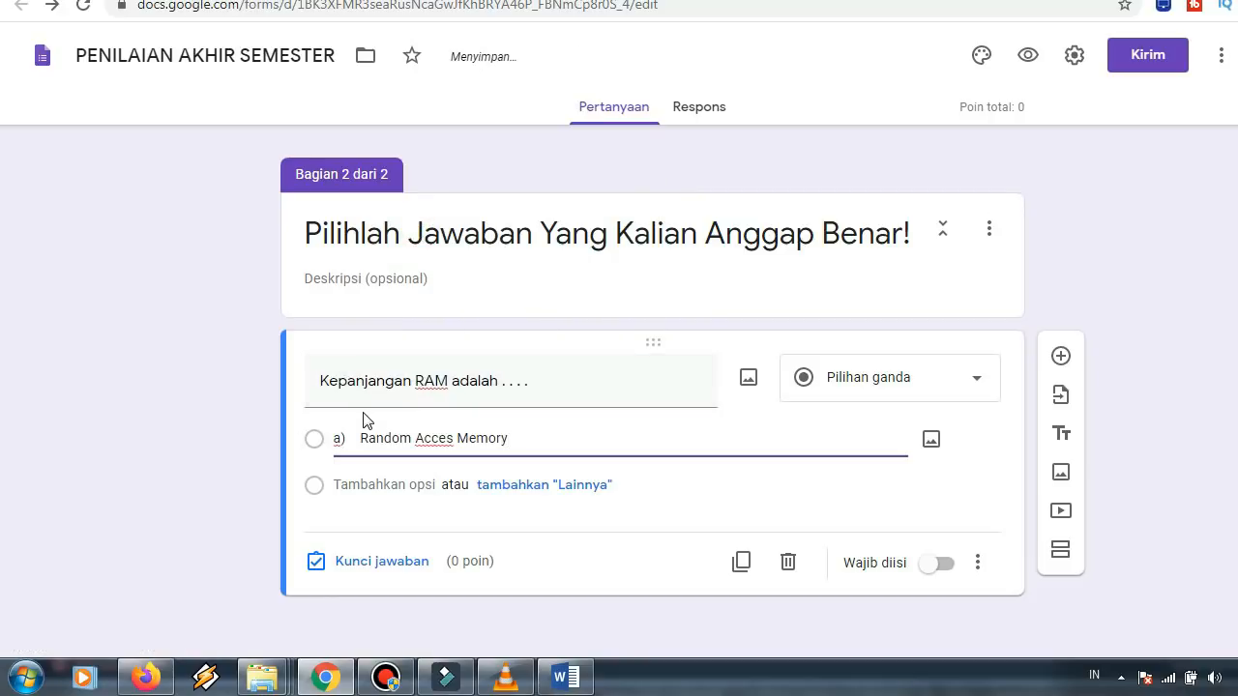
pyautogui.click(358, 438)
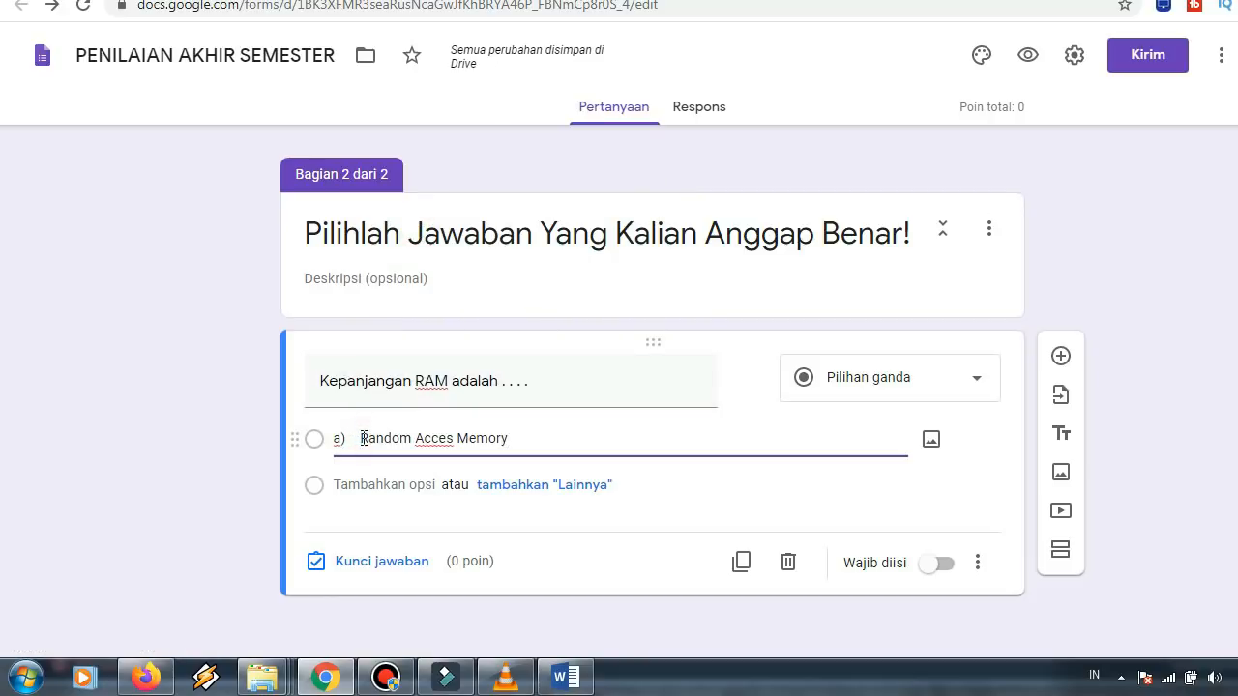
pyautogui.press('BackSpace')
pyautogui.press('BackSpace')
pyautogui.press('BackSpace')
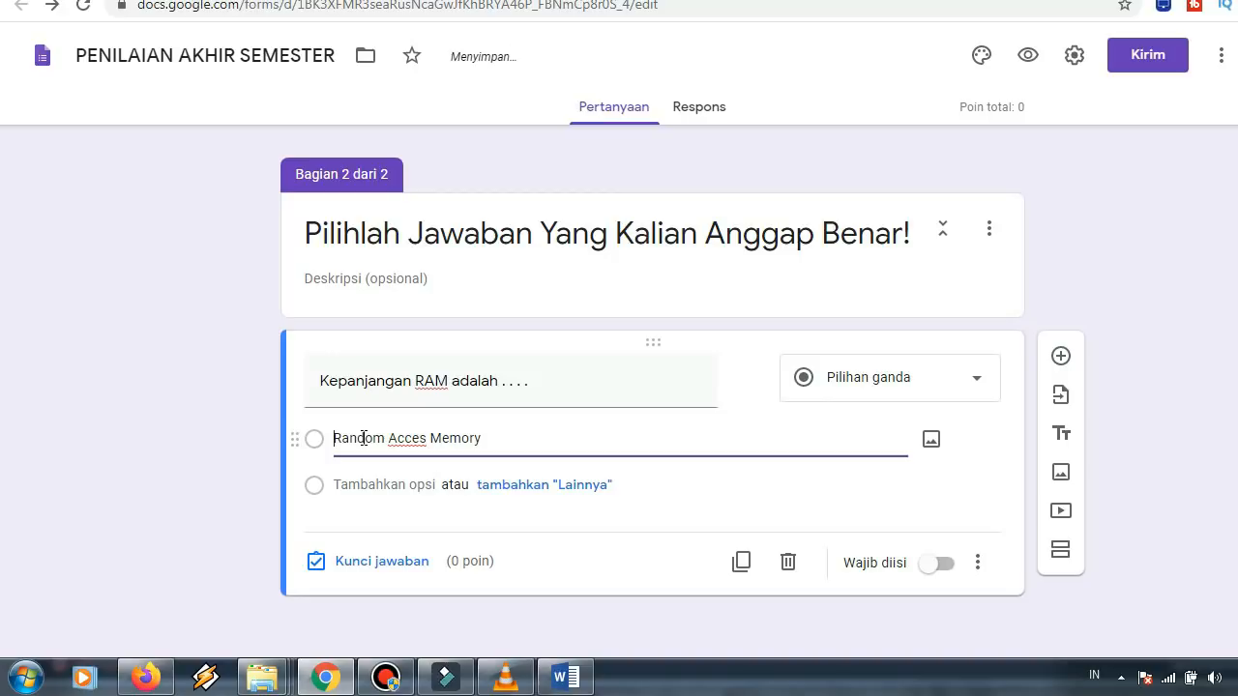
# Add a second option, copy answer b, "Random Acces Monitor", from the Word document, and return to the form in Chrome
pyautogui.click(383, 485)
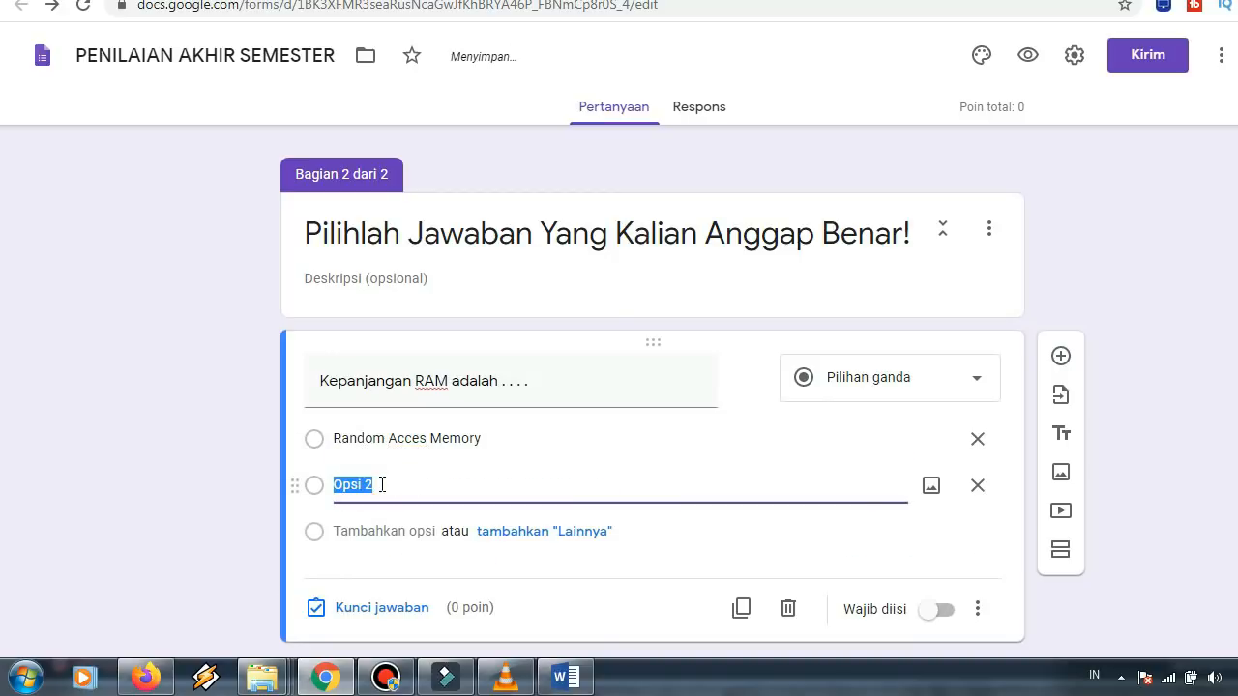
pyautogui.click(565, 677)
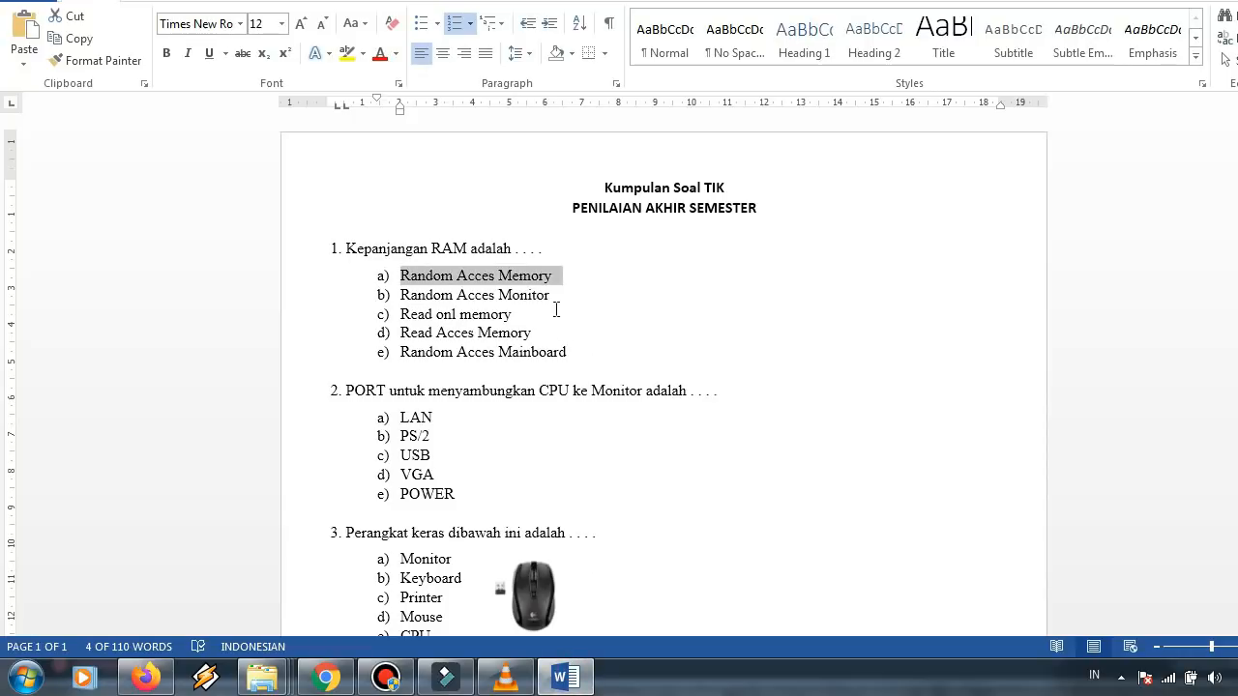
pyautogui.moveTo(556, 295); pyautogui.dragTo(412, 294)
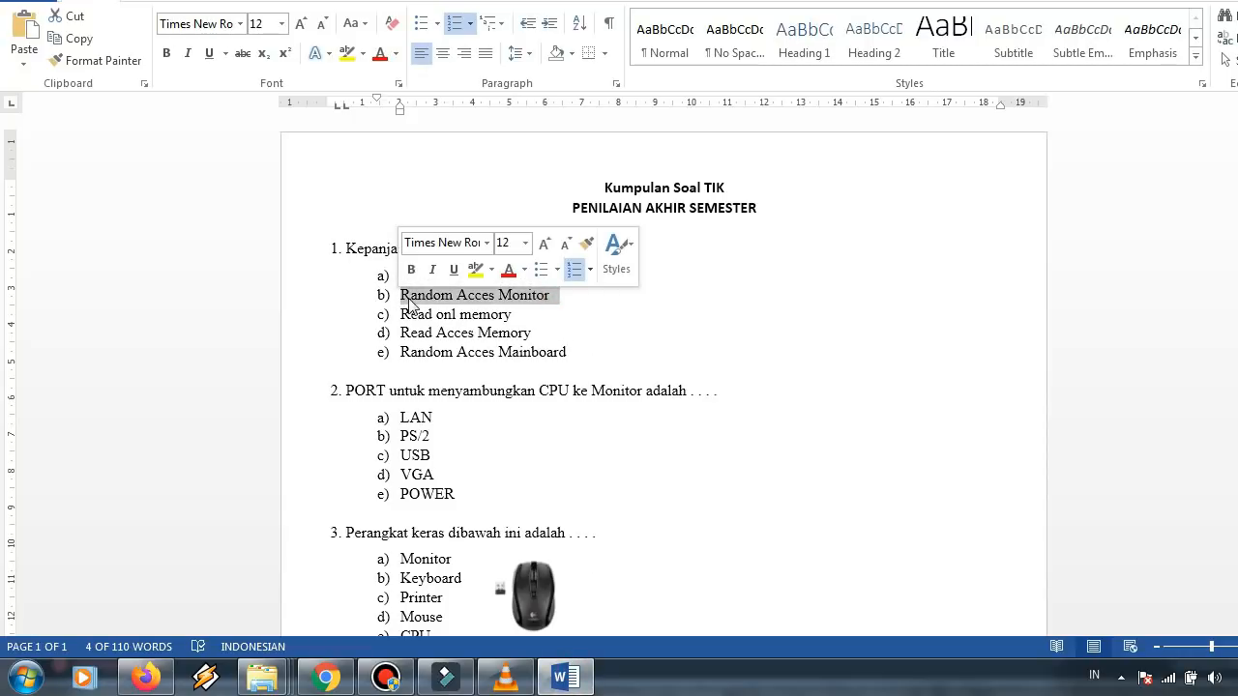
pyautogui.rightClick(411, 301)
pyautogui.click(459, 304)
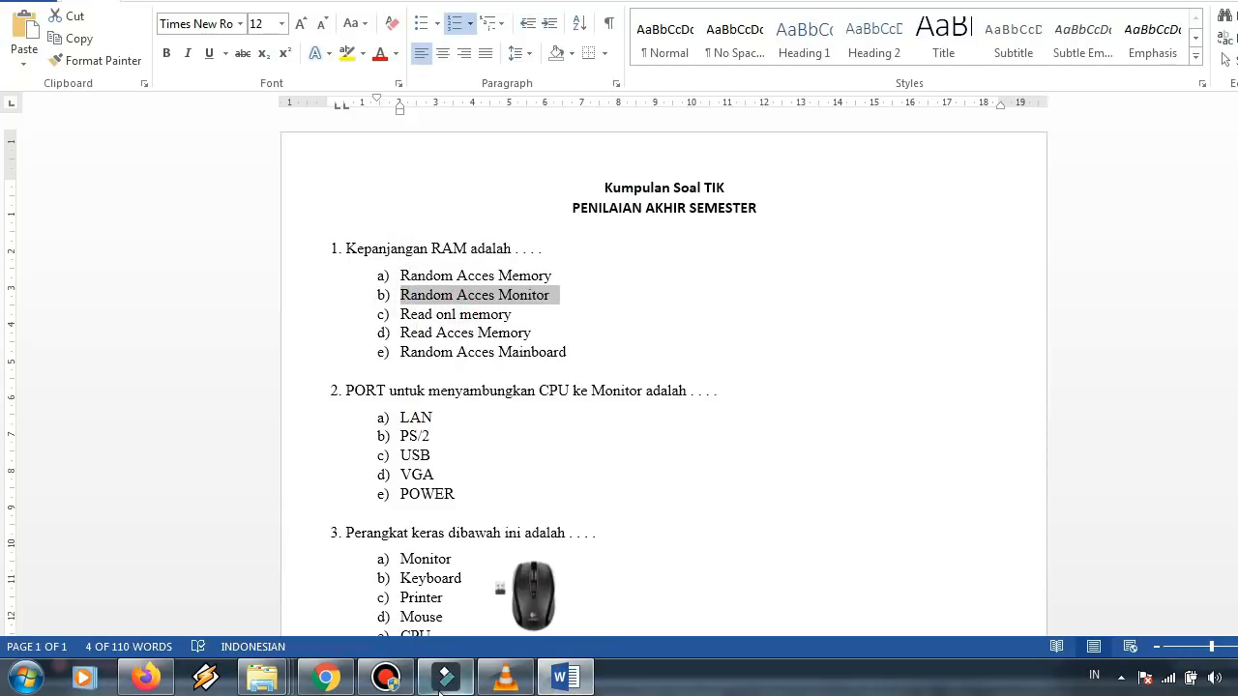
pyautogui.click(325, 677)
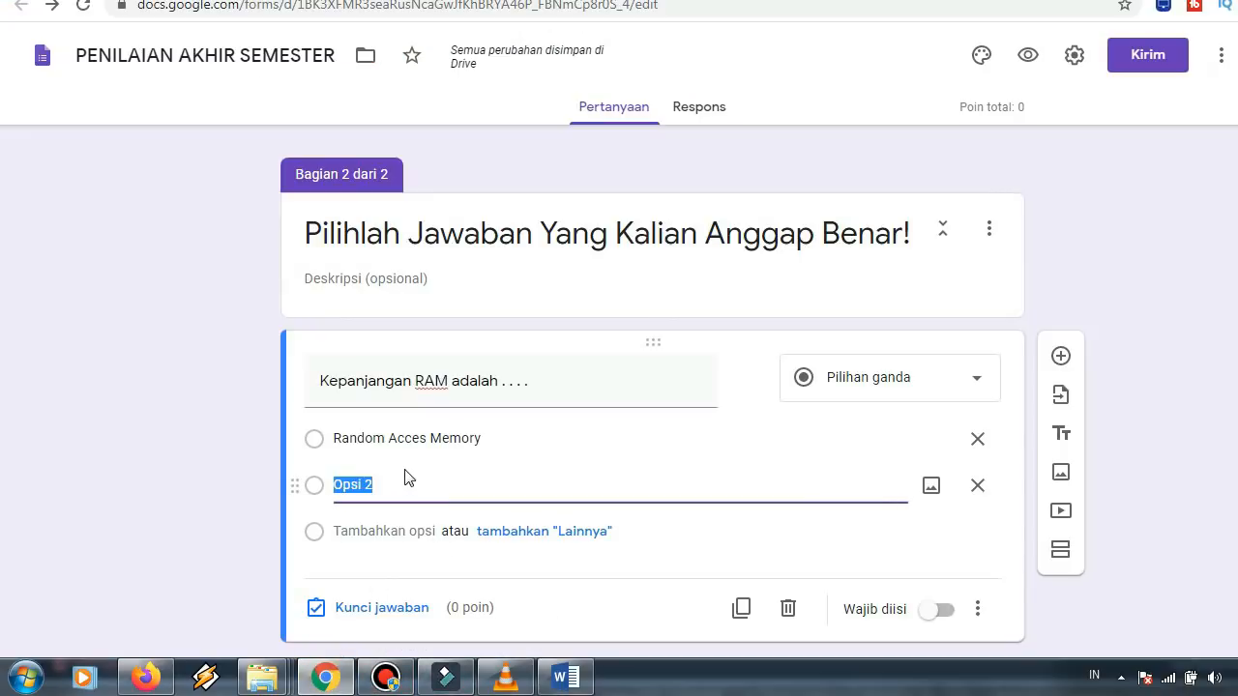
# Paste "Random Acces Monitor" over the second option and remove its "b)" list prefix
pyautogui.rightClick(366, 483)
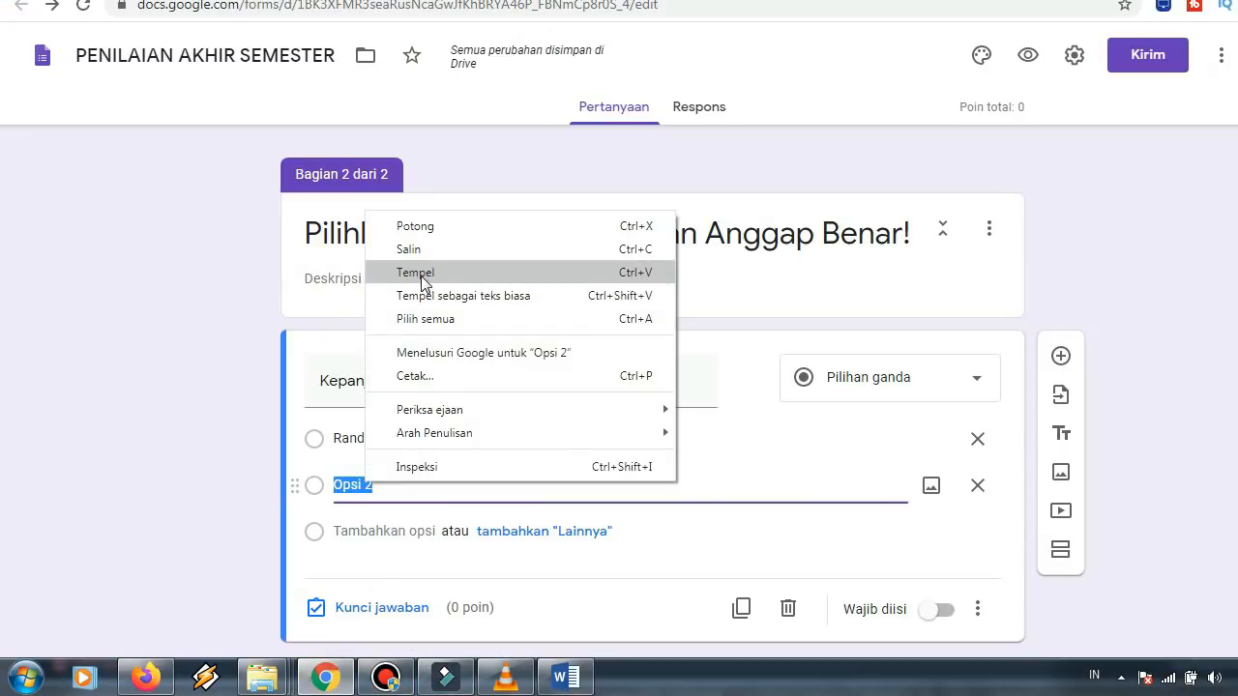
pyautogui.click(416, 273)
pyautogui.click(361, 484)
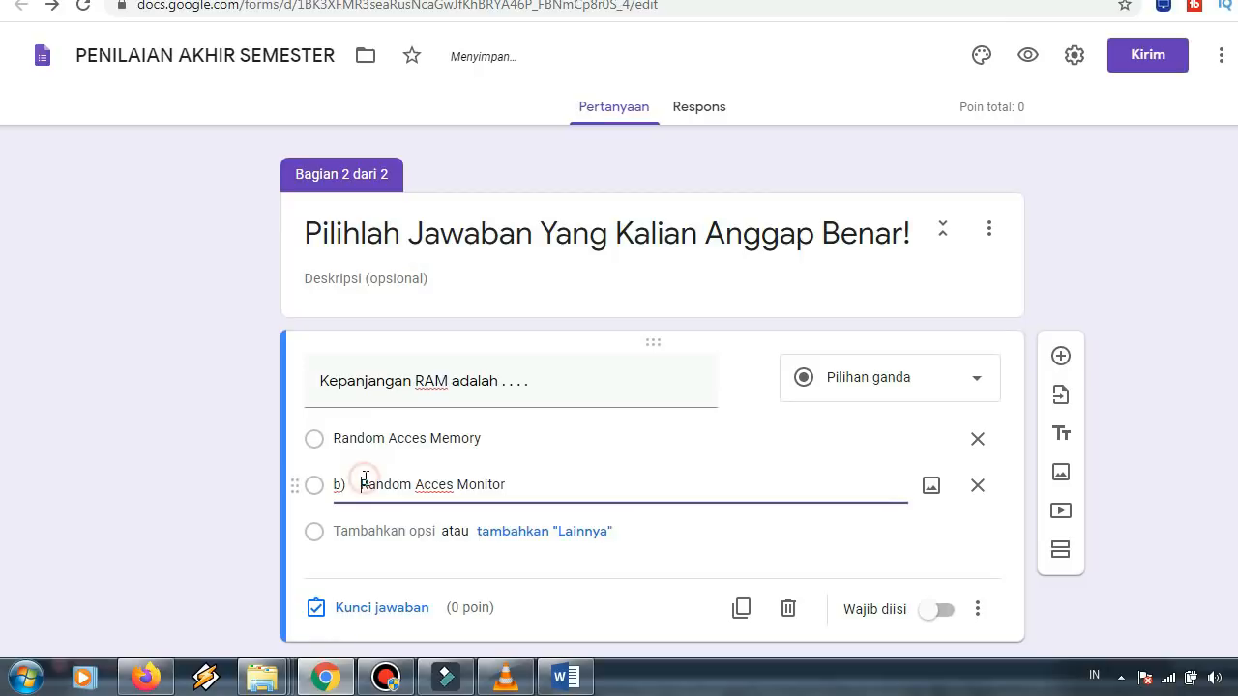
pyautogui.press('BackSpace')
pyautogui.press('BackSpace')
pyautogui.press('BackSpace')
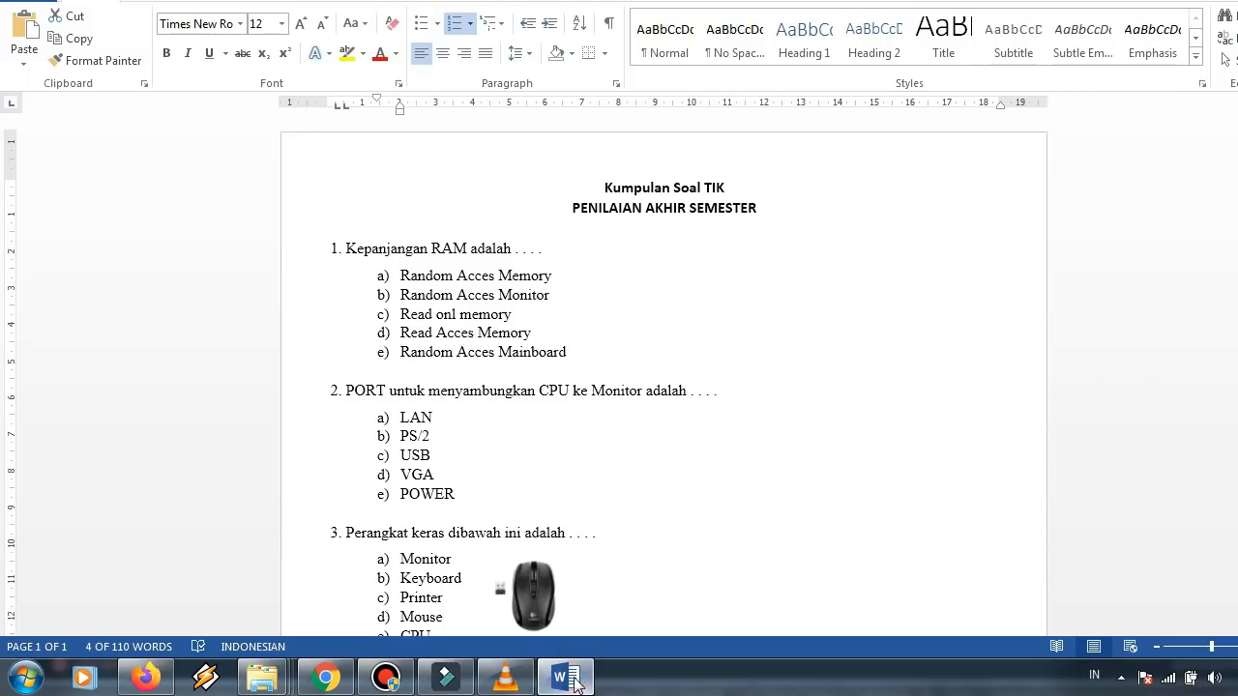
pyautogui.click(565, 677)
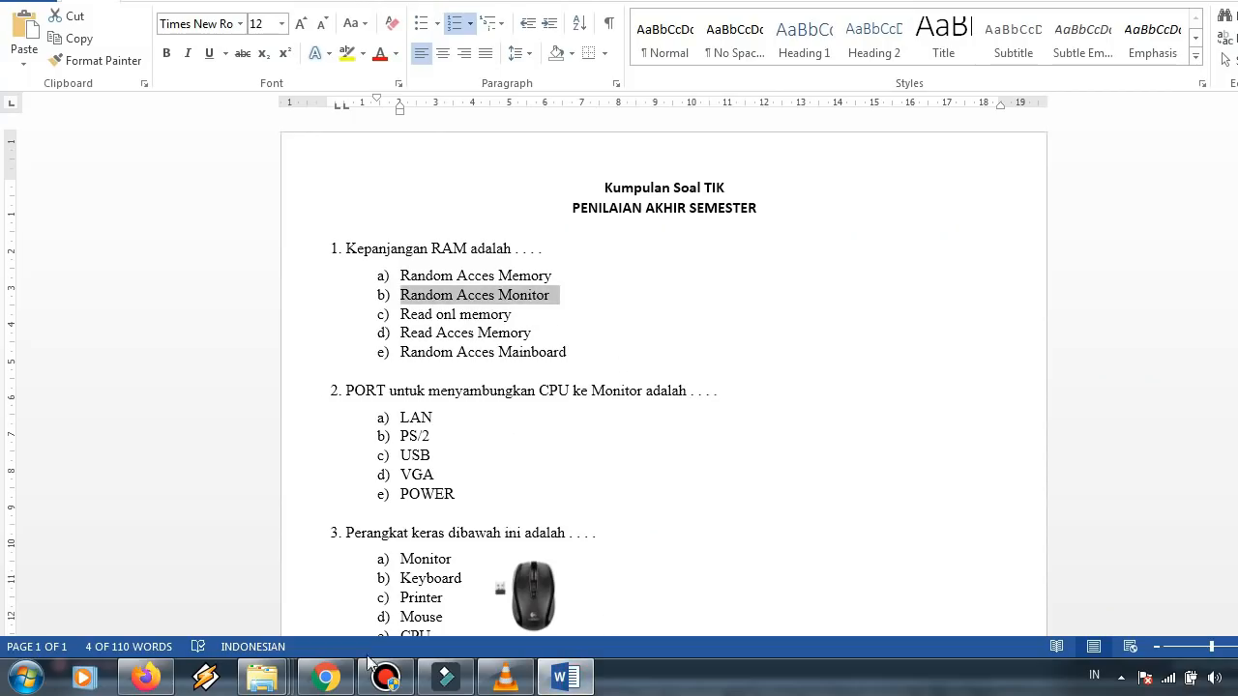
pyautogui.click(329, 677)
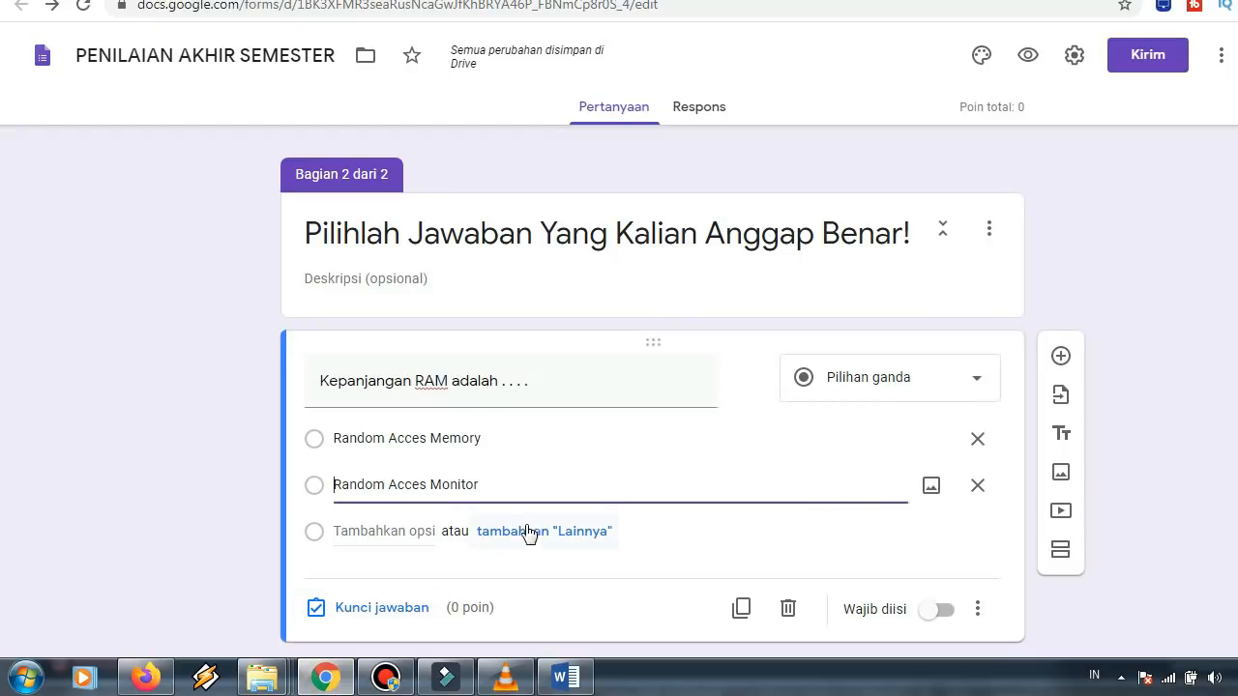
pyautogui.scroll(-1, 511, 511)
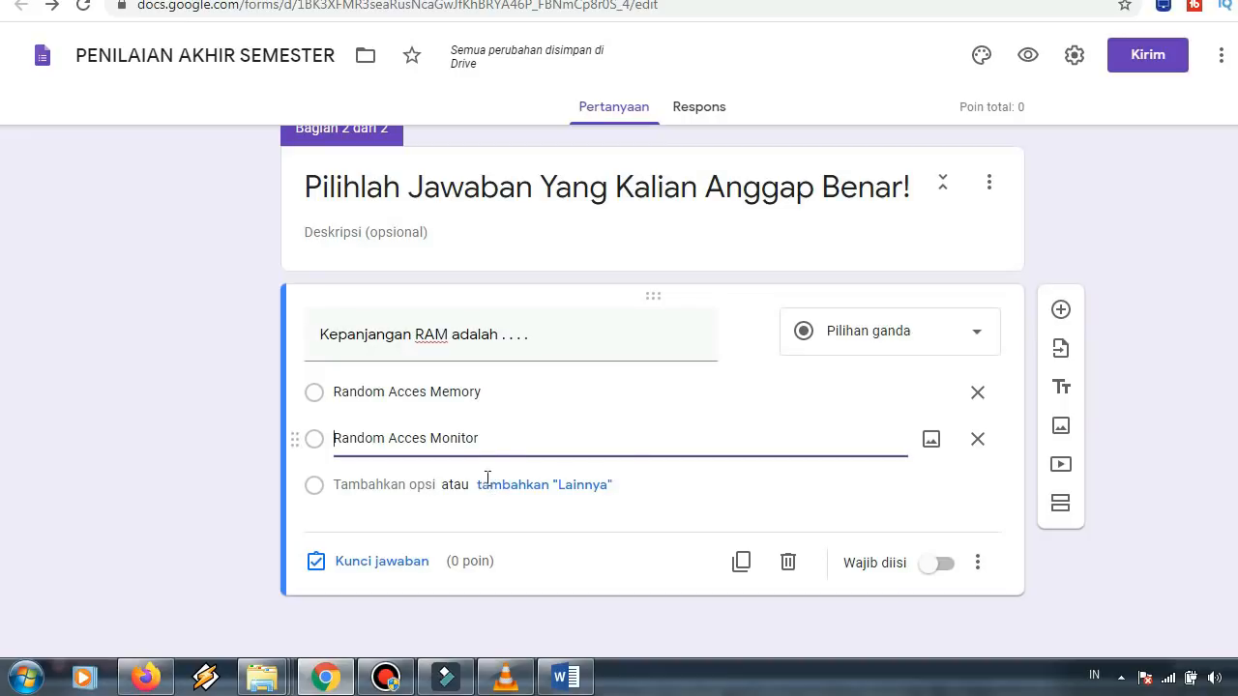
# Switch to the Word document and remove the list numbering from question 1's first answer, "Random Acces Memory"
pyautogui.moveTo(571, 677)
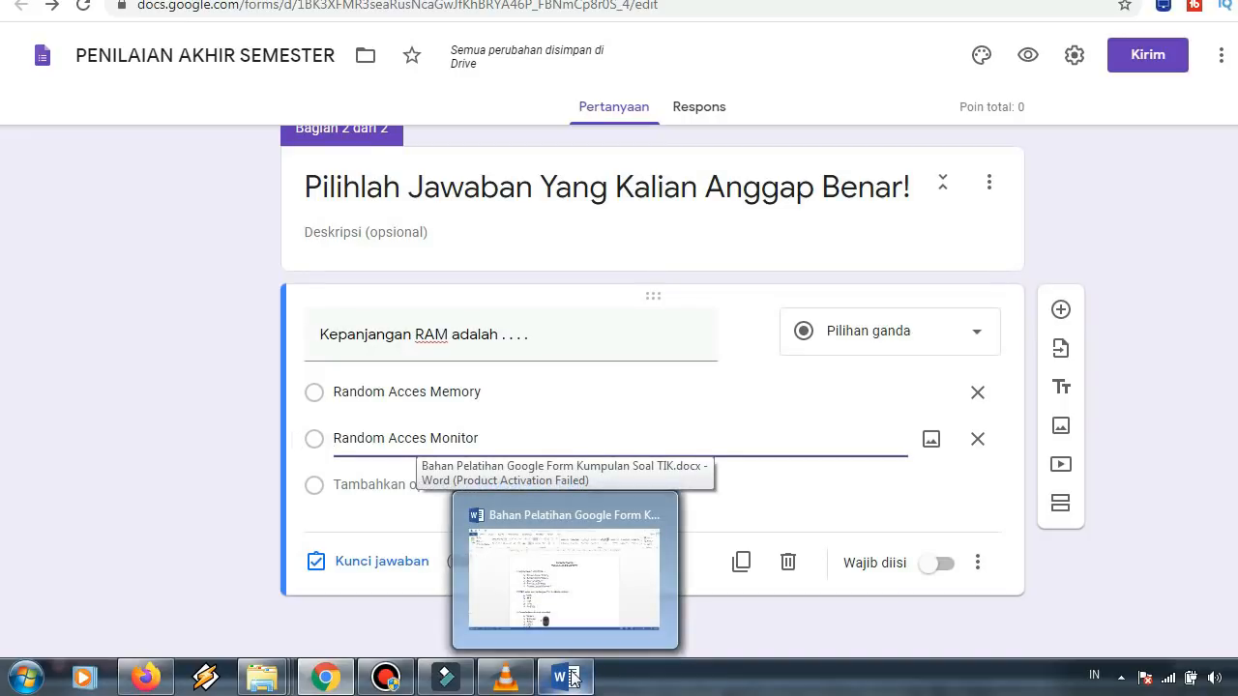
pyautogui.click(571, 677)
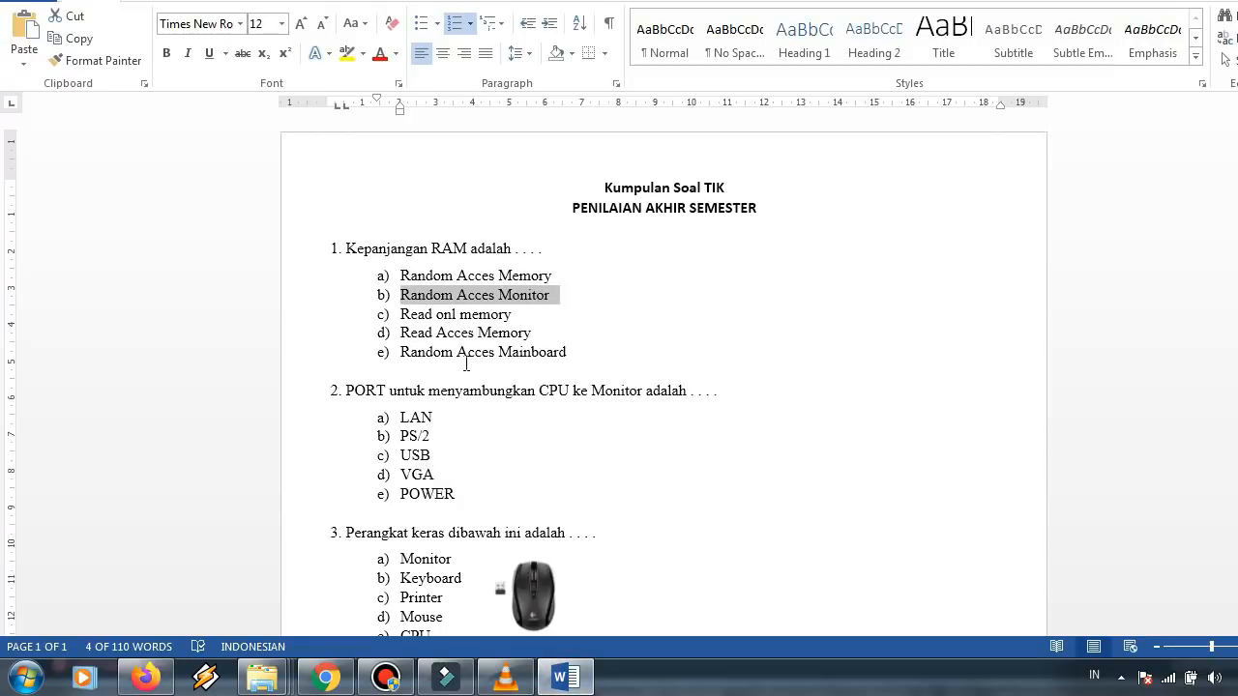
pyautogui.moveTo(402, 277); pyautogui.dragTo(570, 350)
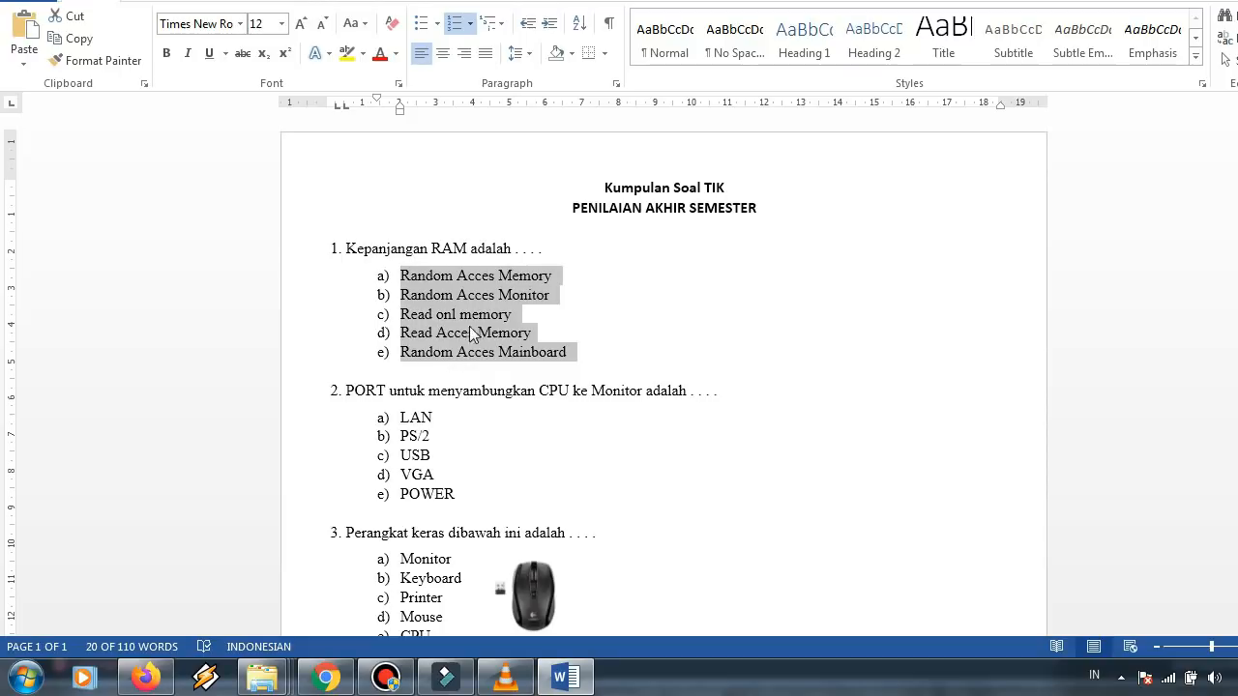
pyautogui.click(403, 280)
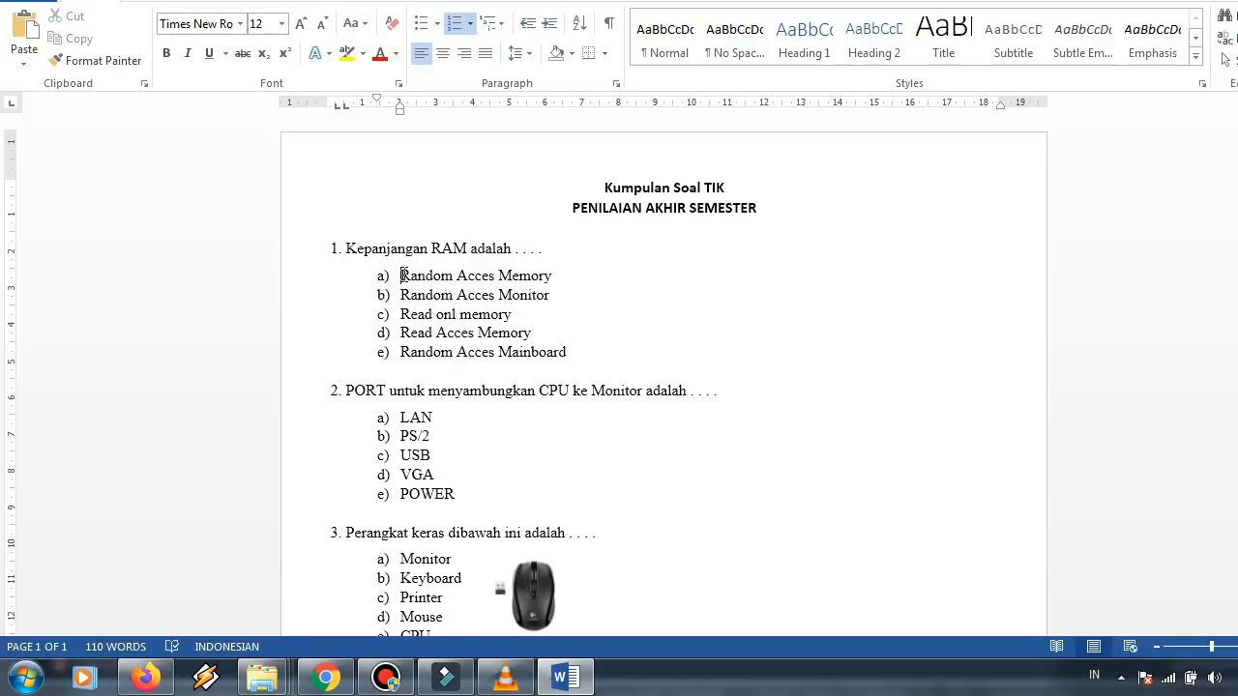
pyautogui.moveTo(410, 276); pyautogui.dragTo(516, 324)
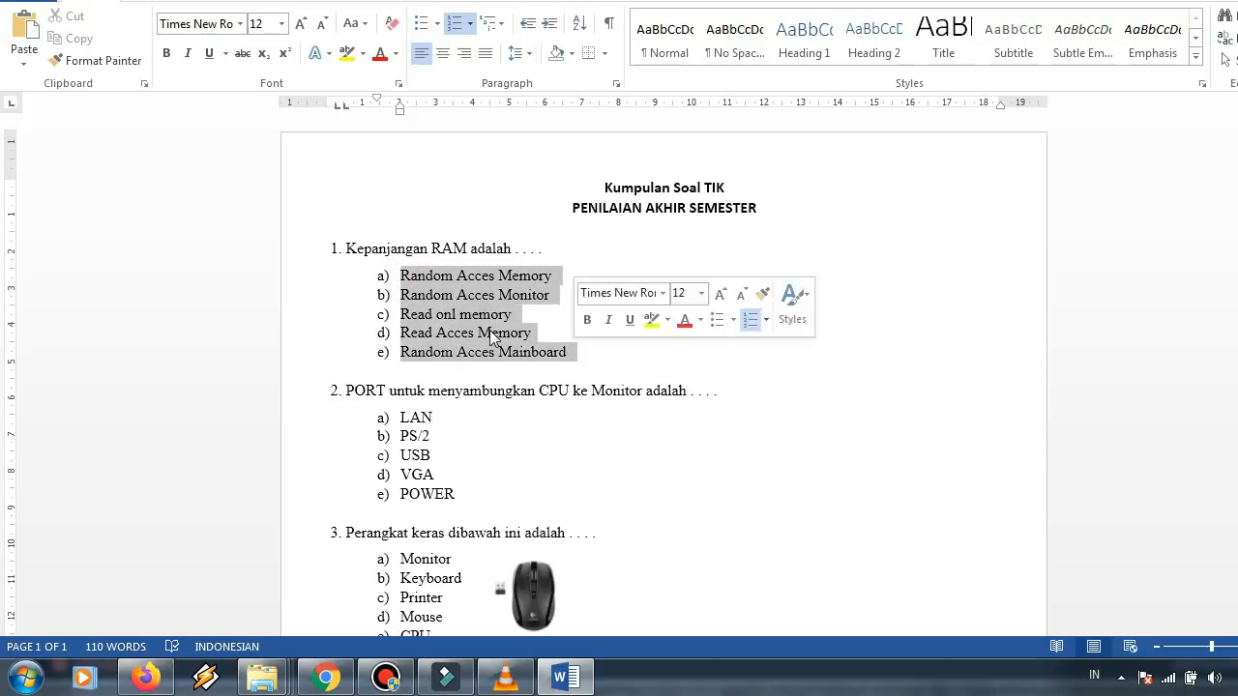
pyautogui.click(385, 282)
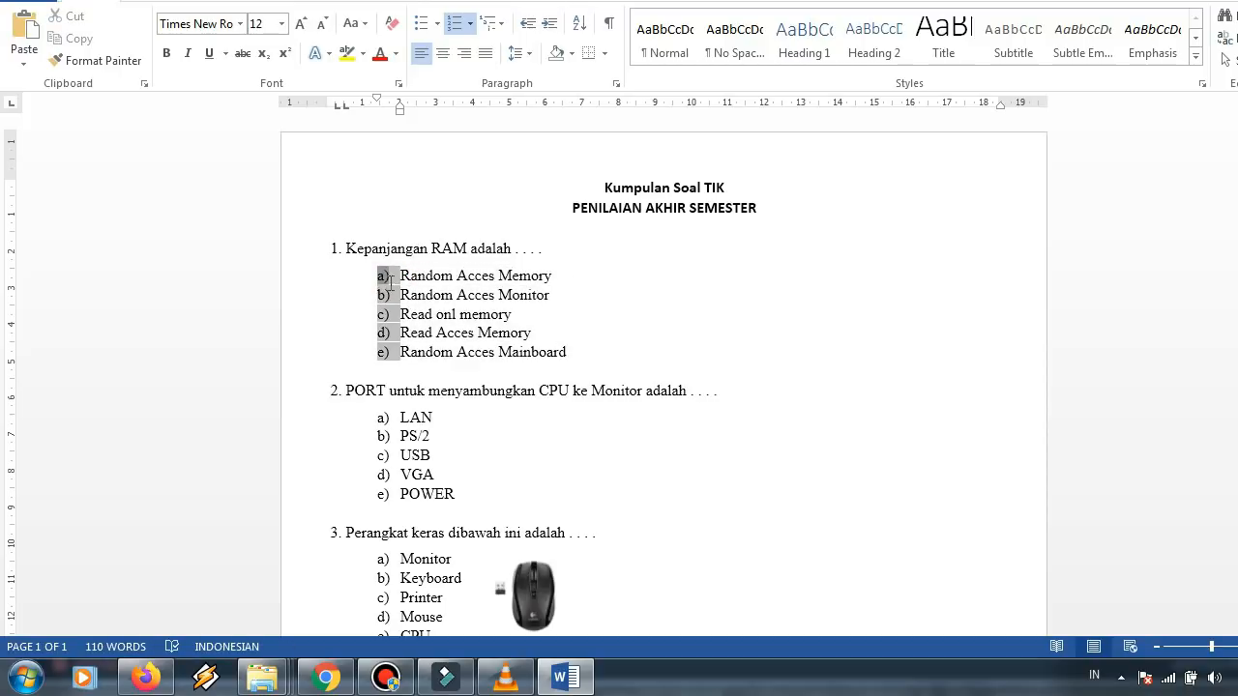
pyautogui.click(401, 274)
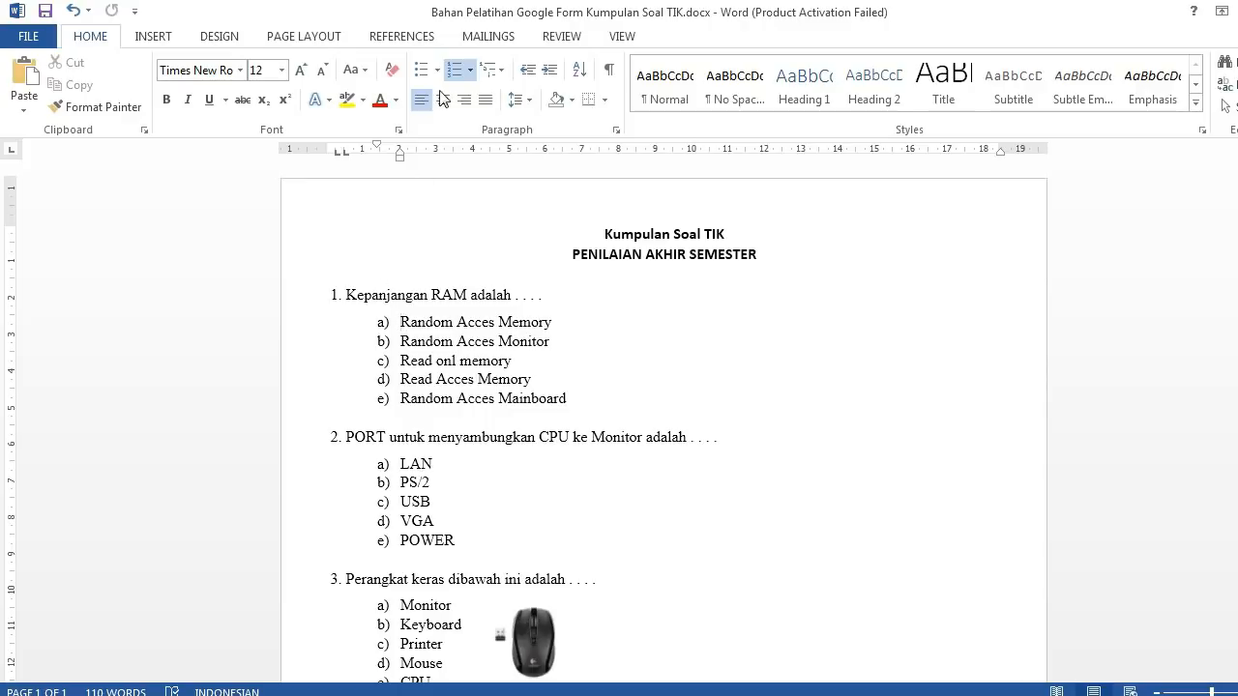
pyautogui.click(470, 75)
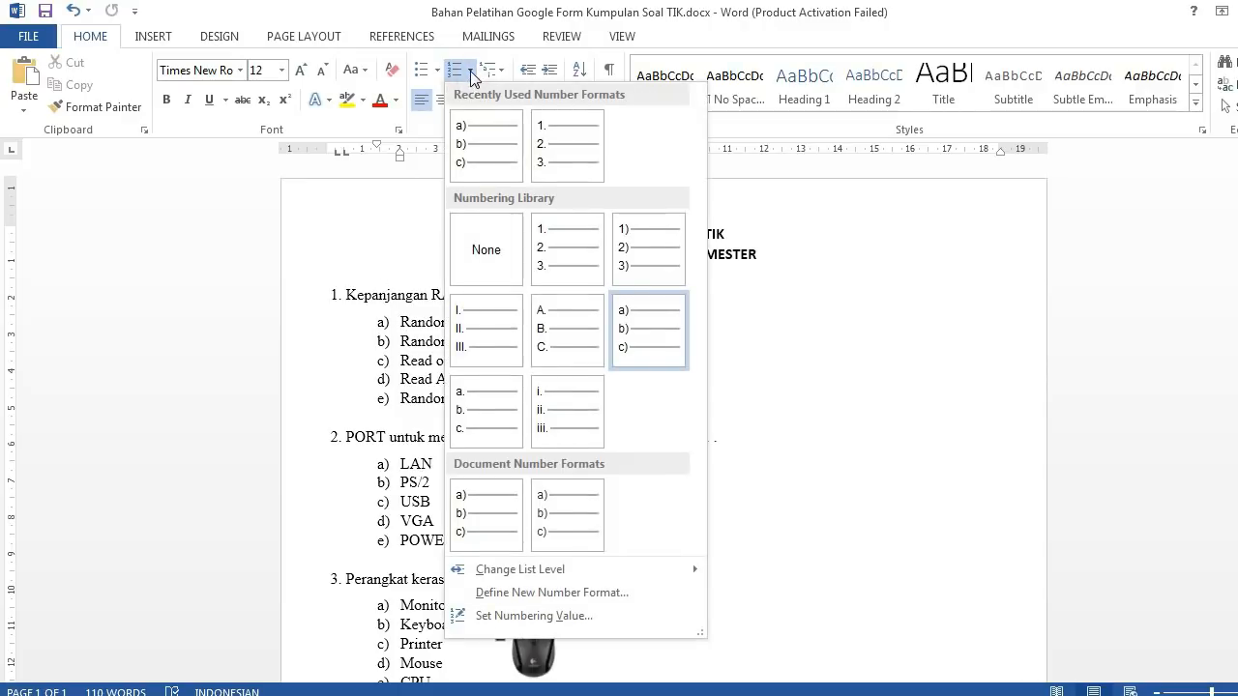
pyautogui.click(455, 70)
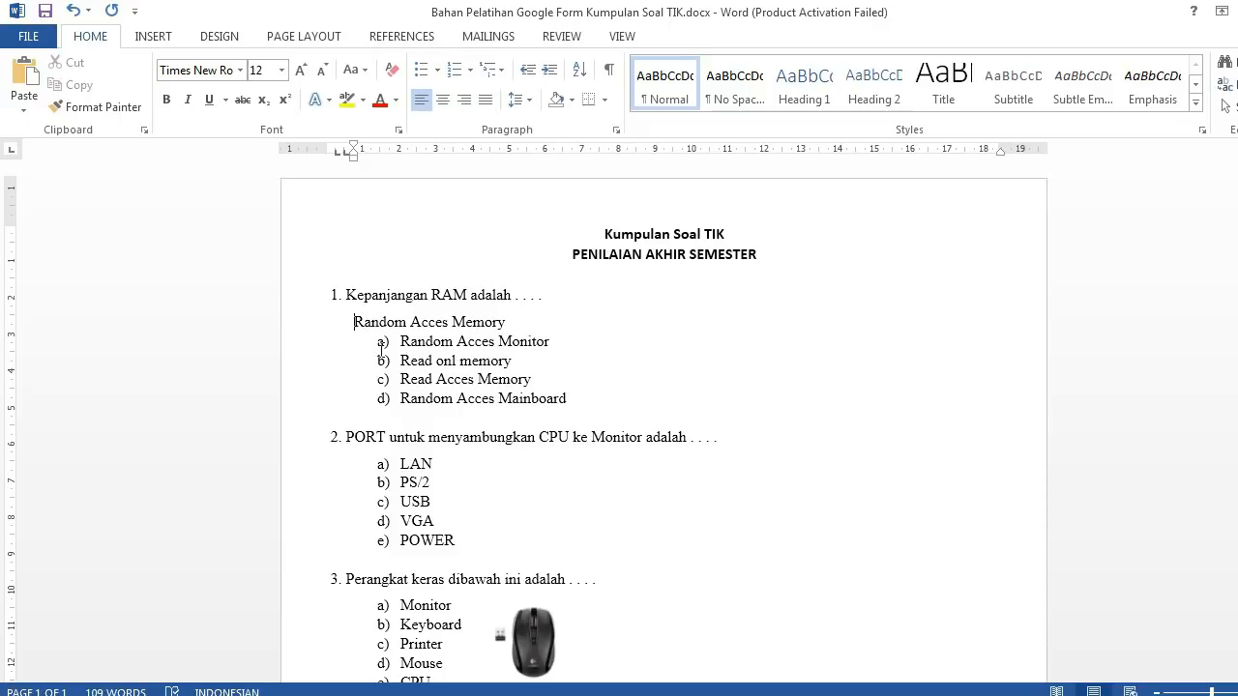
# Undo the numbering removal on the first answer, and remove the list numbering from all five answers of question 1
pyautogui.hotkey('ctrl', 'z')
pyautogui.moveTo(401, 322); pyautogui.dragTo(573, 398)
pyautogui.click(450, 73)
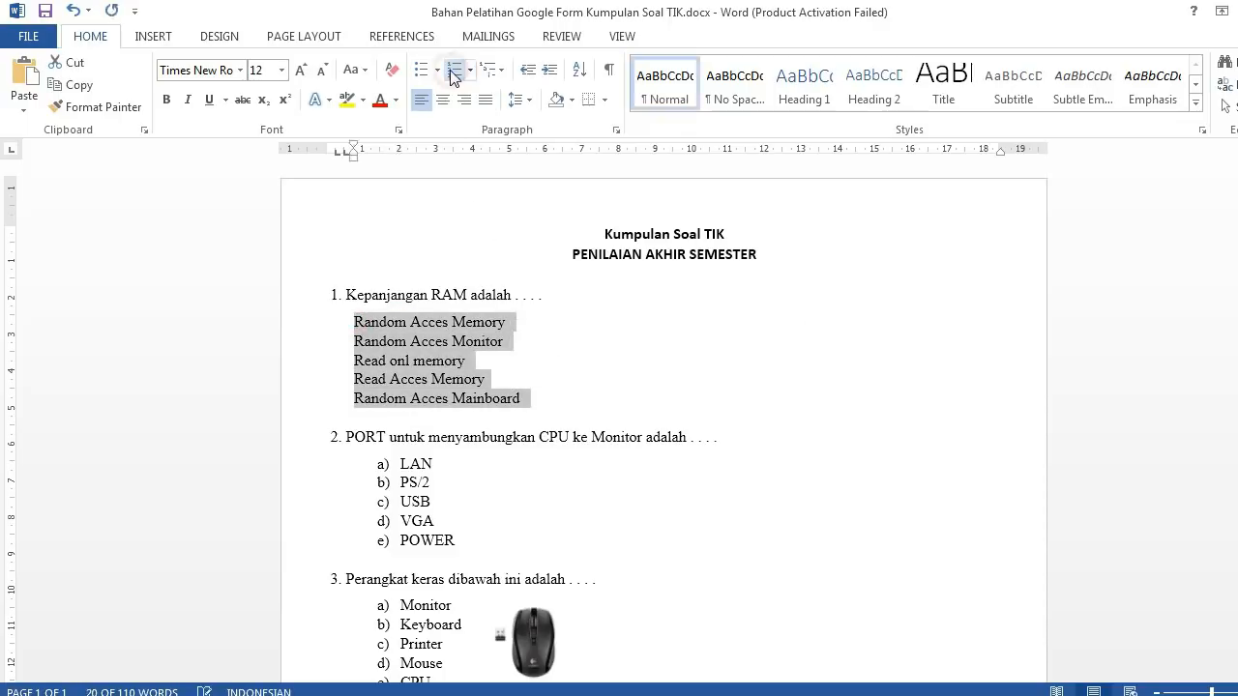
pyautogui.click(410, 398)
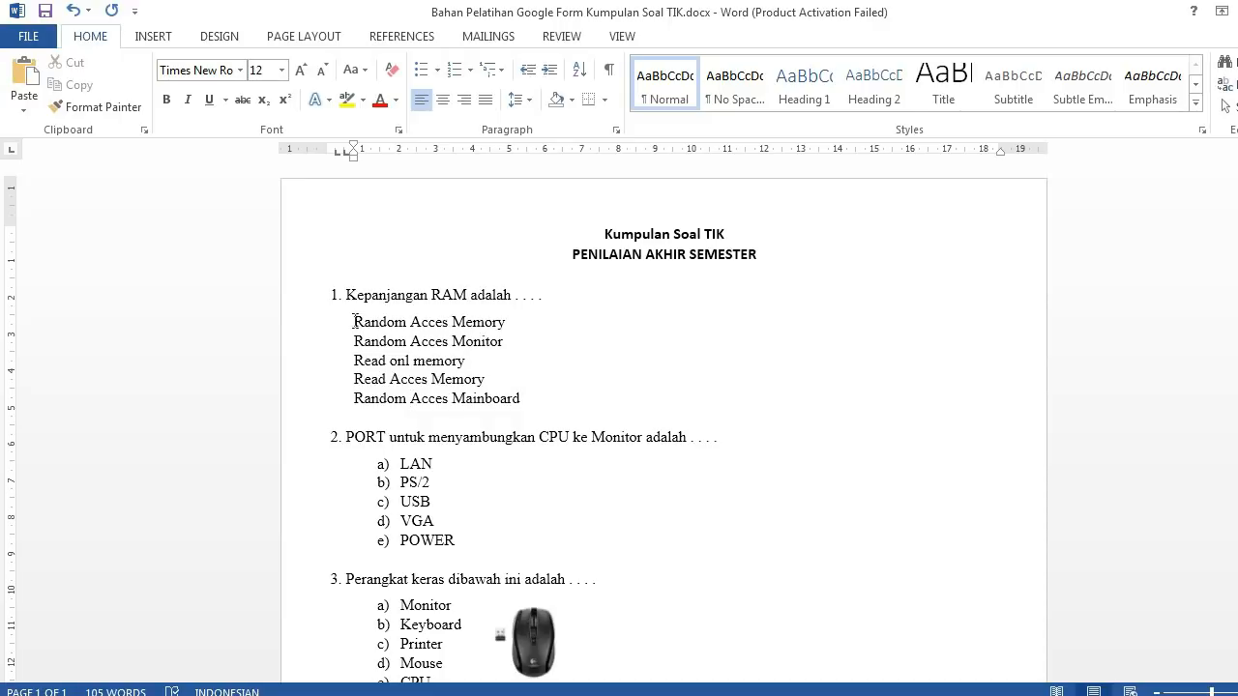
# Copy question 1's five unnumbered answers from the Word document and return to the form in Chrome
pyautogui.moveTo(354, 322); pyautogui.dragTo(528, 394)
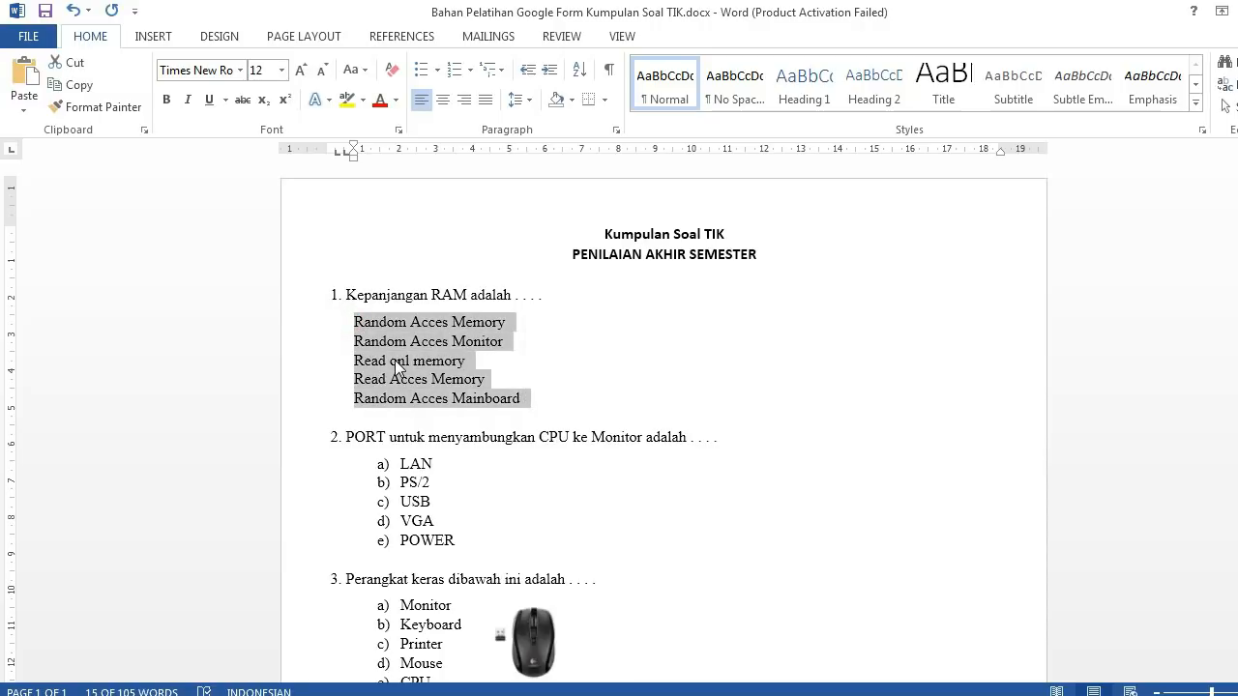
pyautogui.rightClick(395, 360)
pyautogui.click(441, 397)
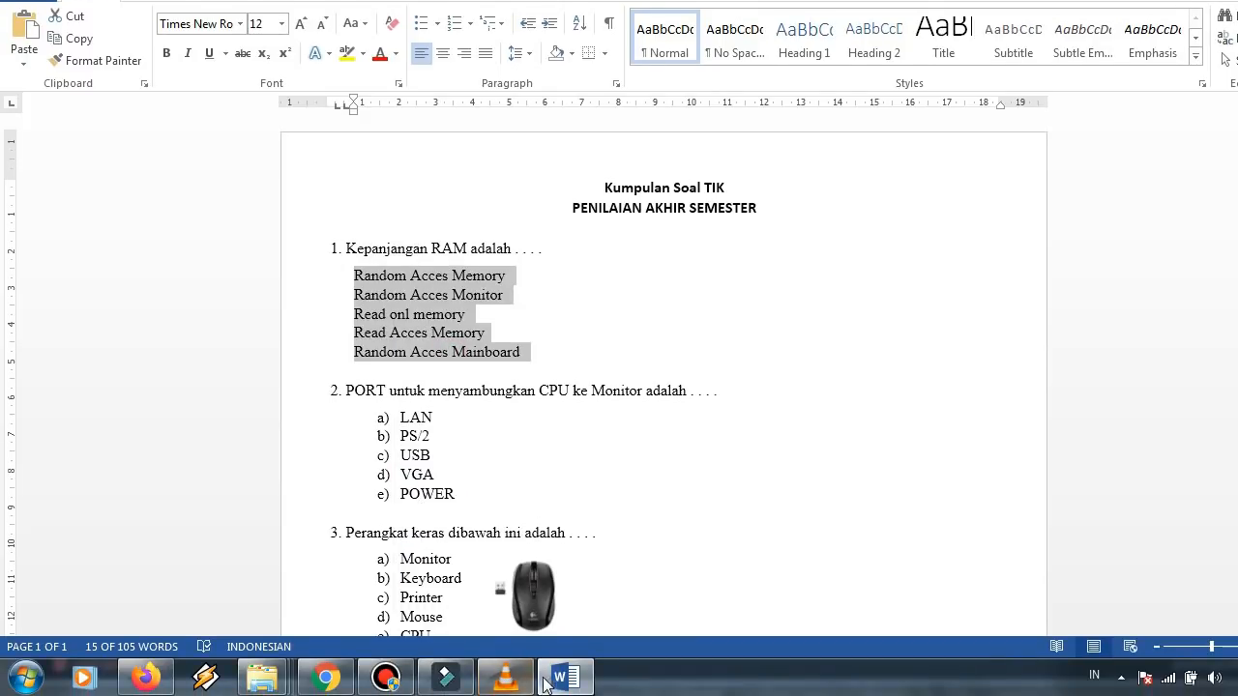
pyautogui.click(326, 677)
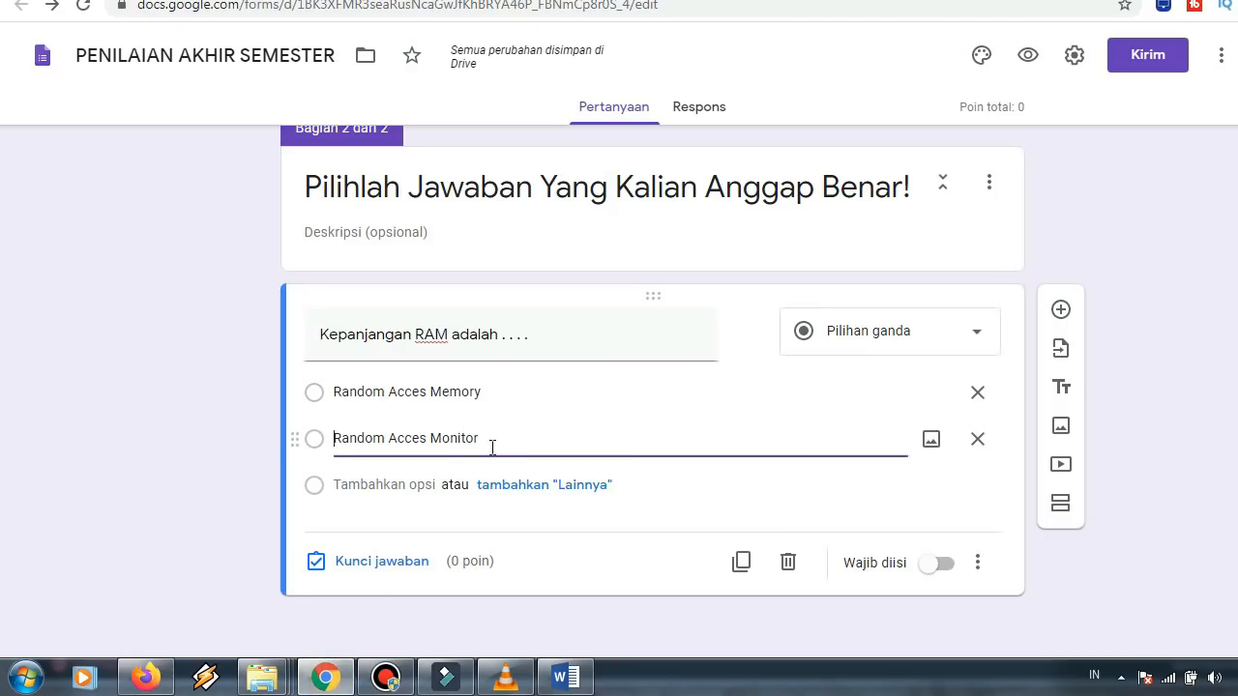
# Delete one of the RAM question's two options, clear the remaining one, and paste all five copied answers as options
pyautogui.moveTo(492, 447); pyautogui.dragTo(333, 440)
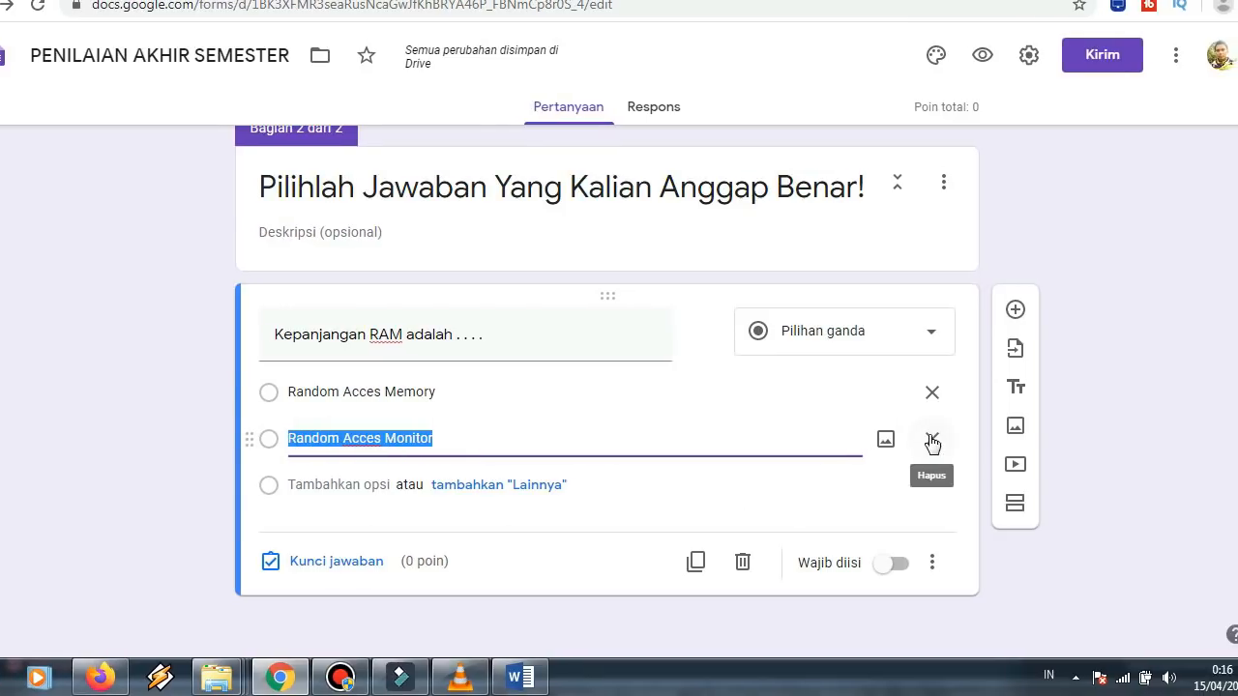
pyautogui.click(931, 442)
pyautogui.press('BackSpace')
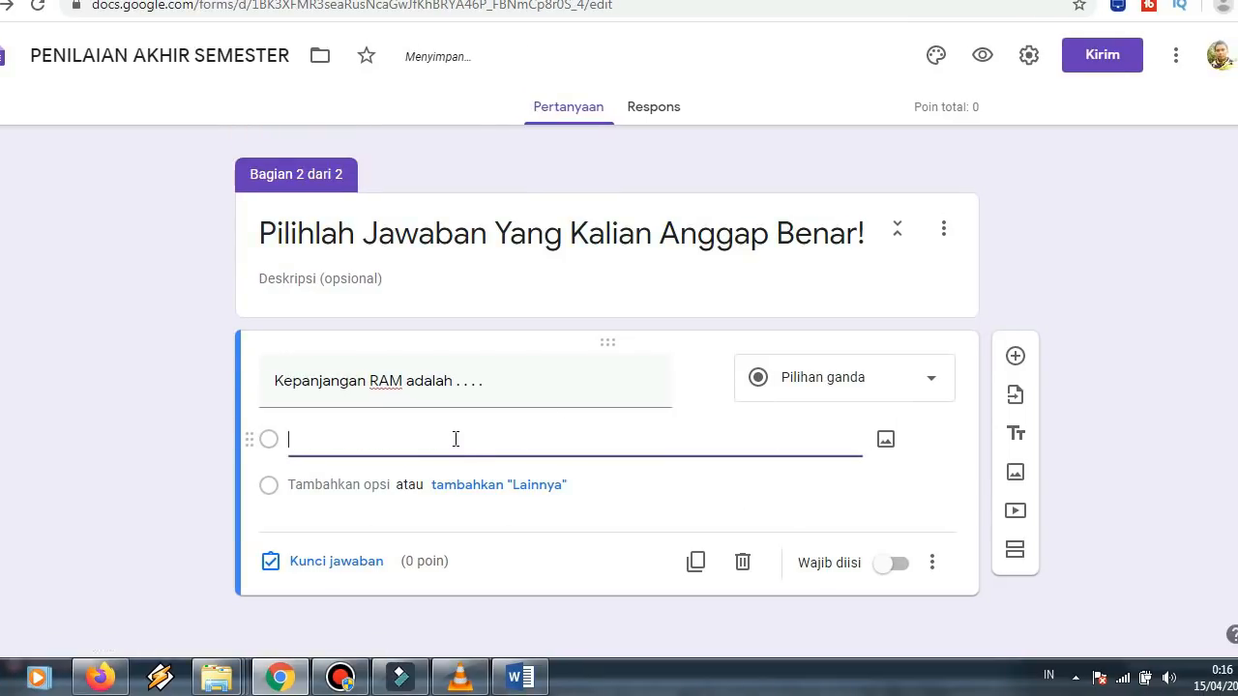
pyautogui.rightClick(331, 438)
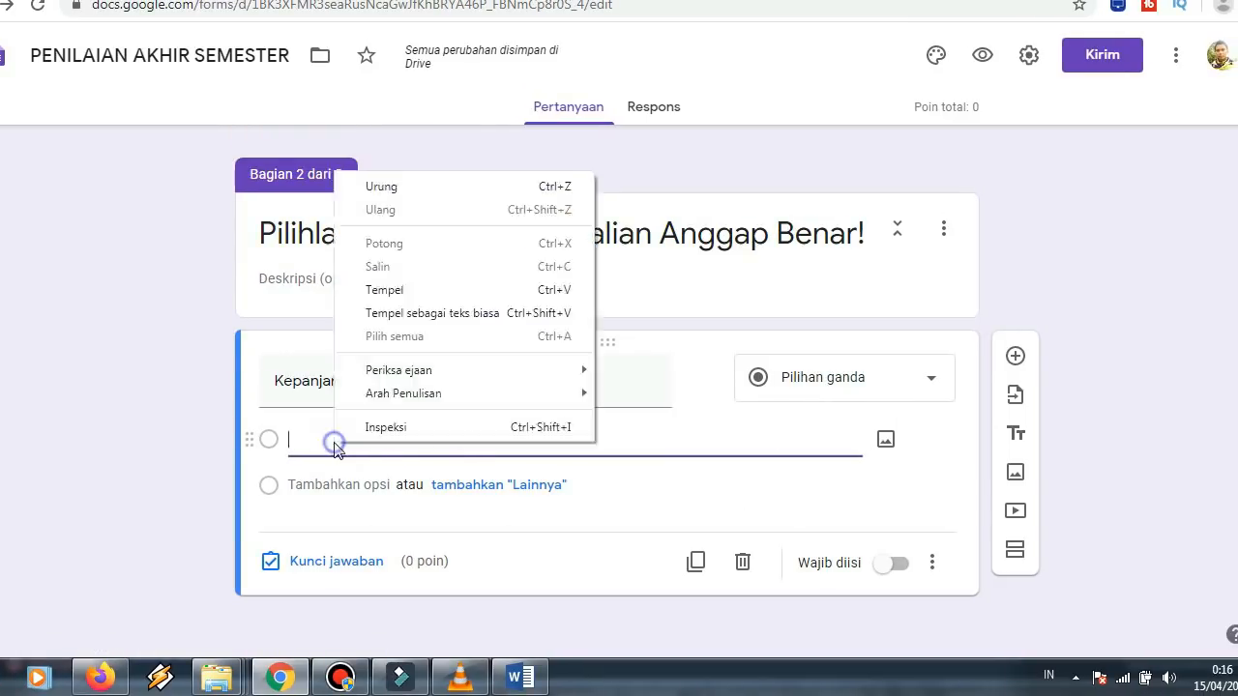
pyautogui.click(410, 295)
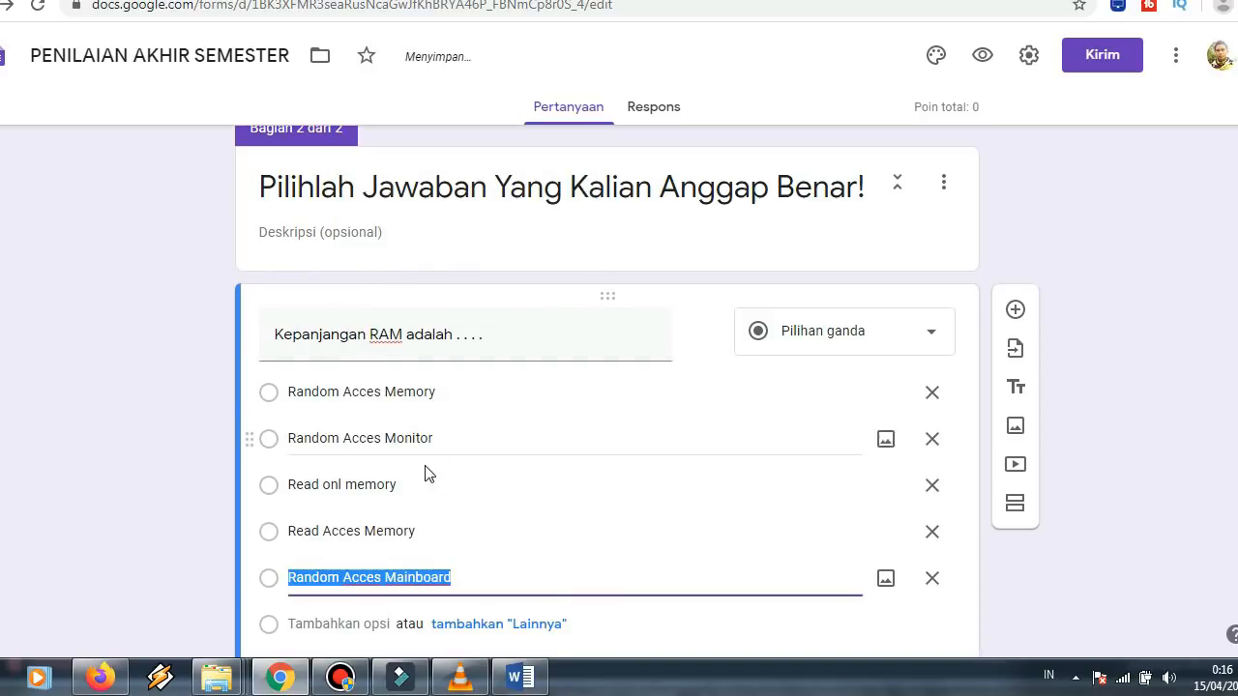
# Make the RAM question required and set its answer key to "Random Acces Memory" with 20 points
pyautogui.scroll(-2, 423, 473)
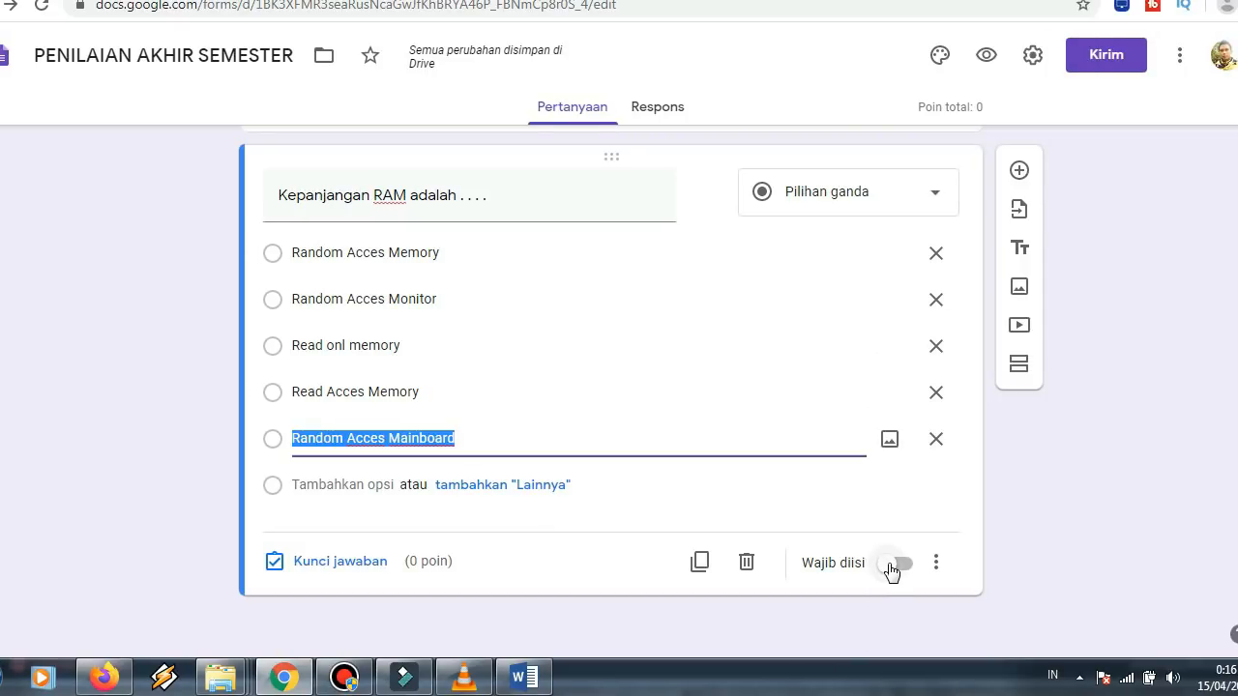
pyautogui.click(891, 570)
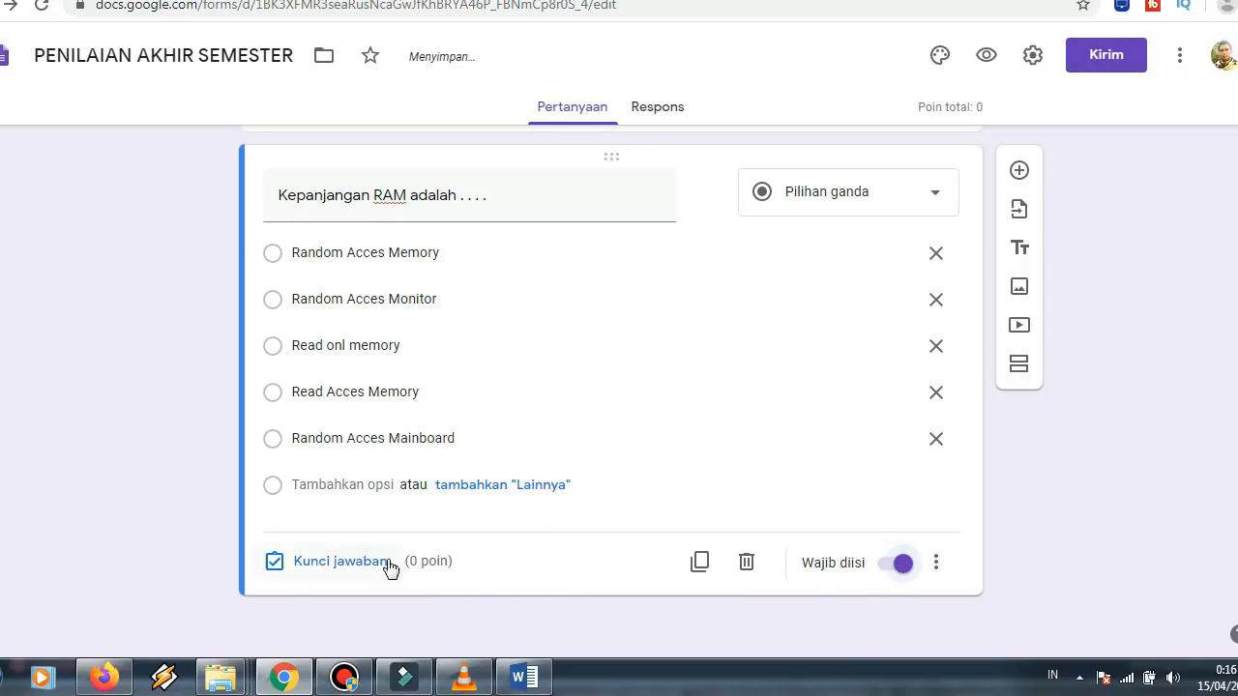
pyautogui.click(323, 563)
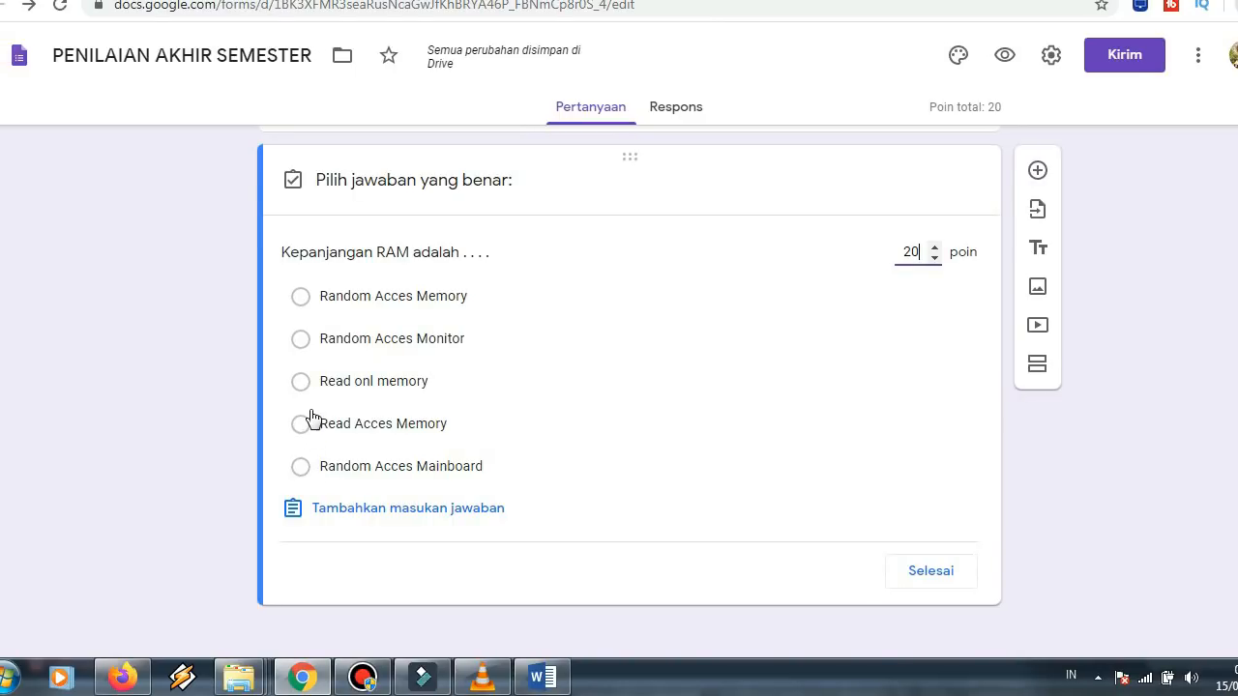
pyautogui.click(309, 297)
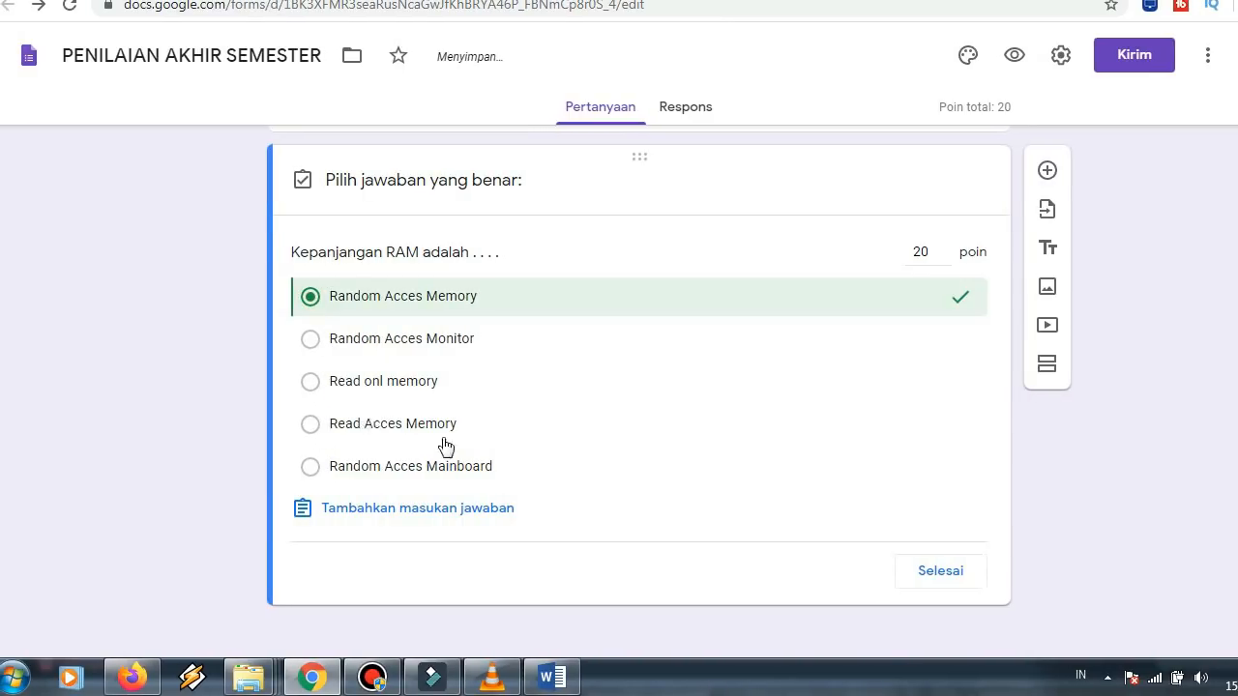
pyautogui.click(926, 576)
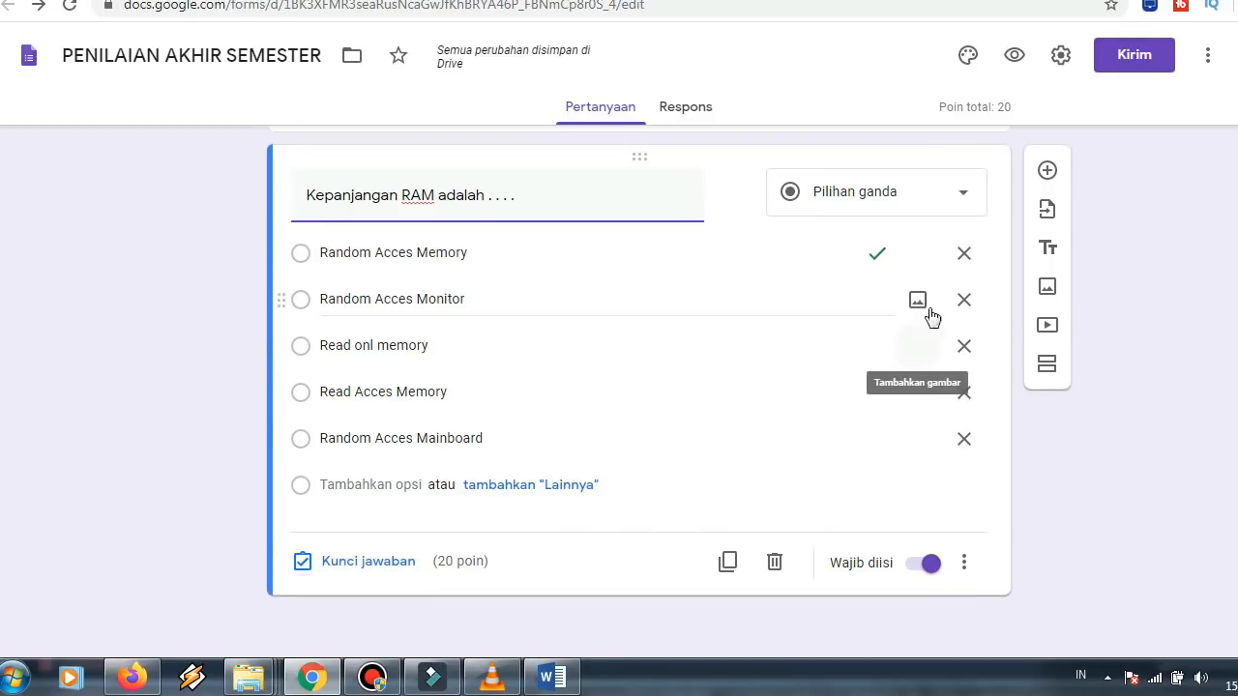
# Add a new multiple-choice question below the RAM question
pyautogui.click(1047, 170)
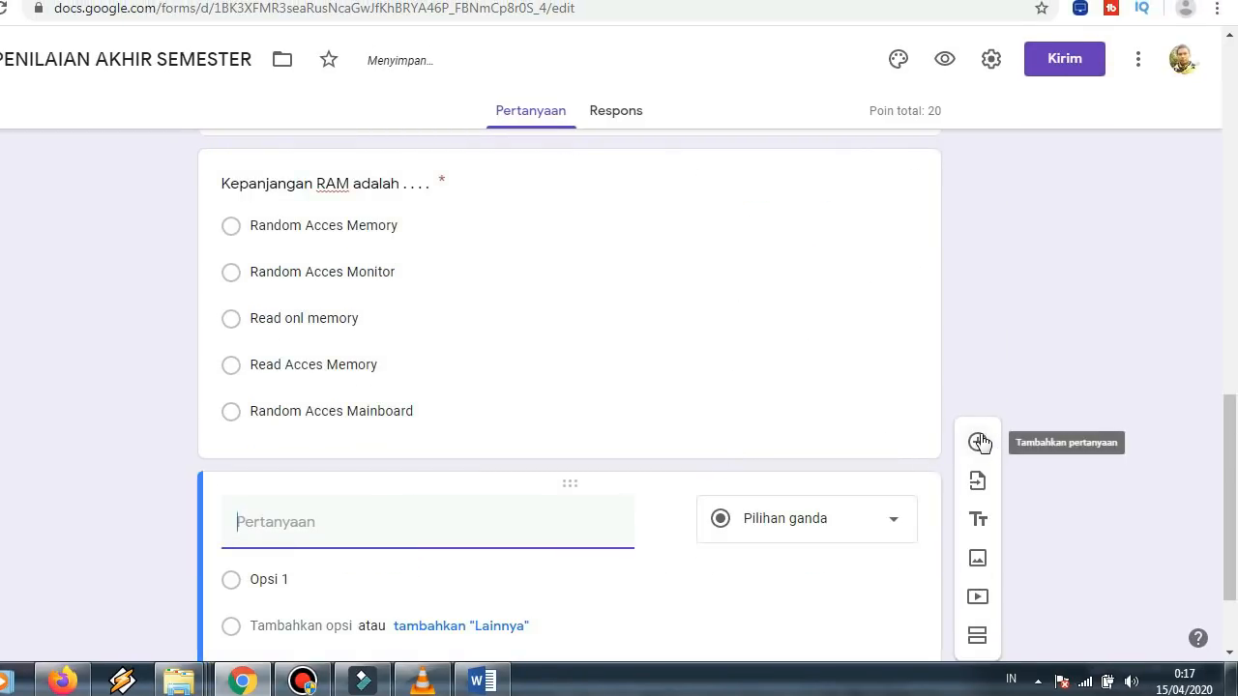
pyautogui.scroll(3, 323, 491)
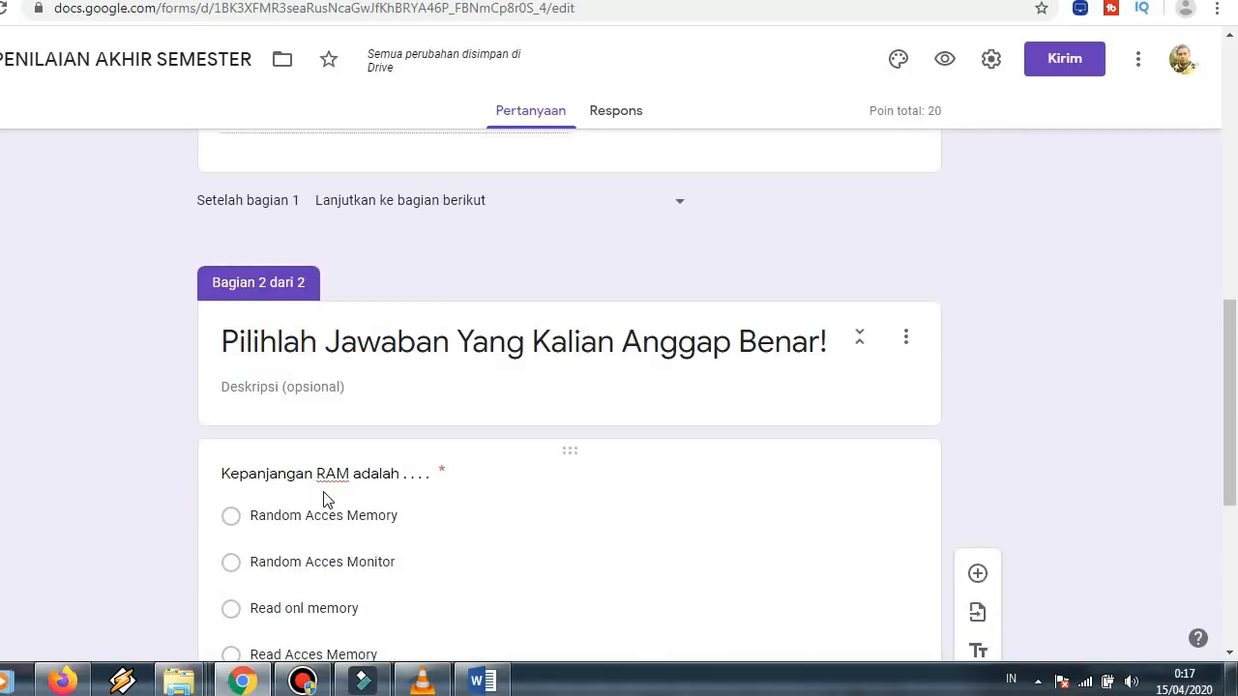
pyautogui.scroll(-3, 326, 496)
pyautogui.scroll(-2, 361, 533)
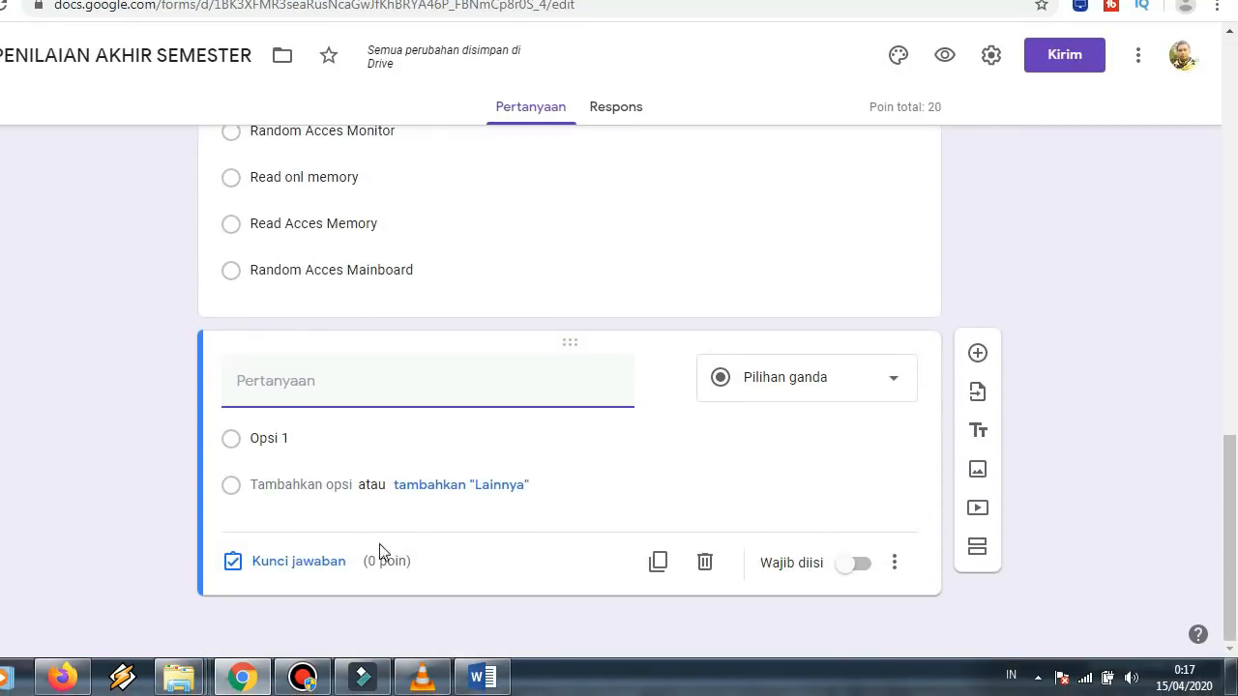
# Copy "PORT untuk menyambungkan CPU ke Monitor adalah . . . ." from Word and paste it as the new question's text in Chrome
pyautogui.click(484, 679)
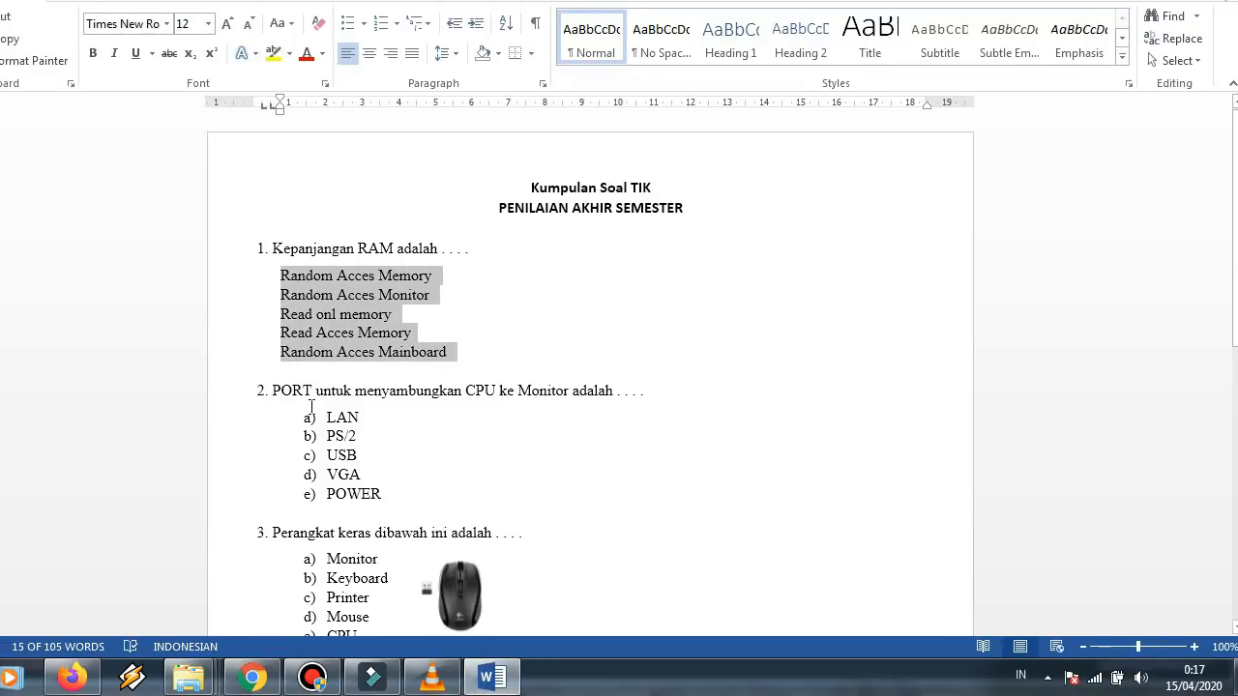
pyautogui.moveTo(311, 386); pyautogui.dragTo(685, 396)
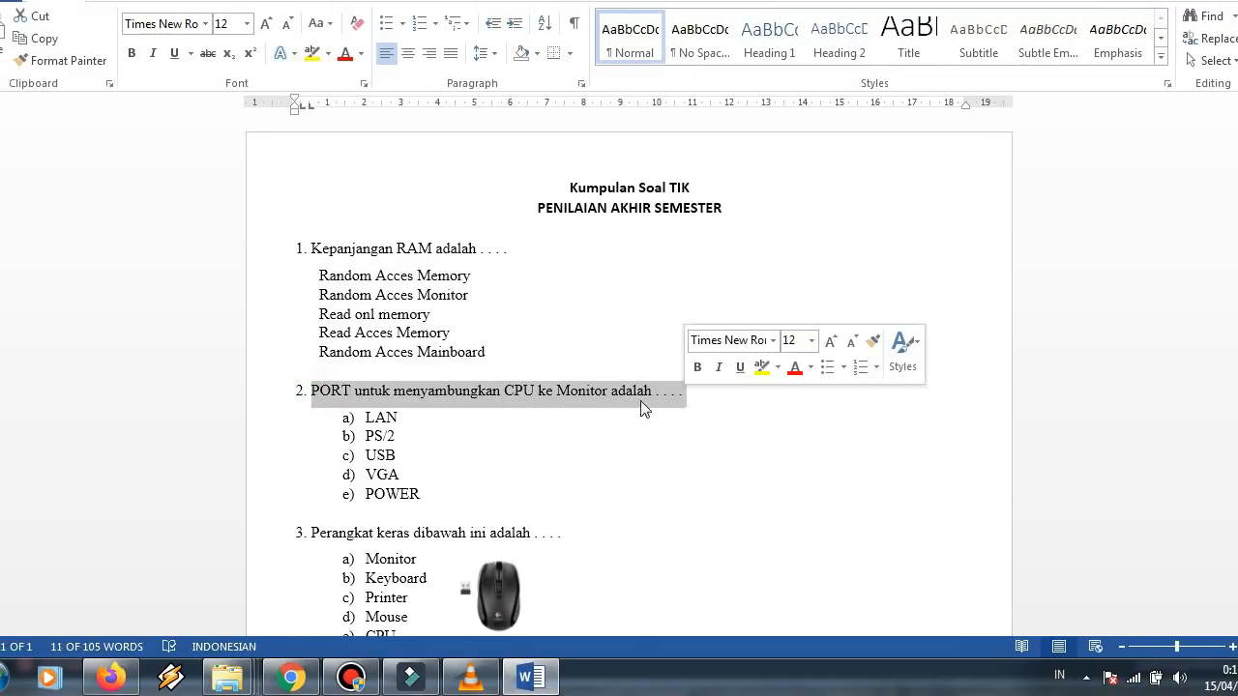
pyautogui.rightClick(640, 400)
pyautogui.click(677, 142)
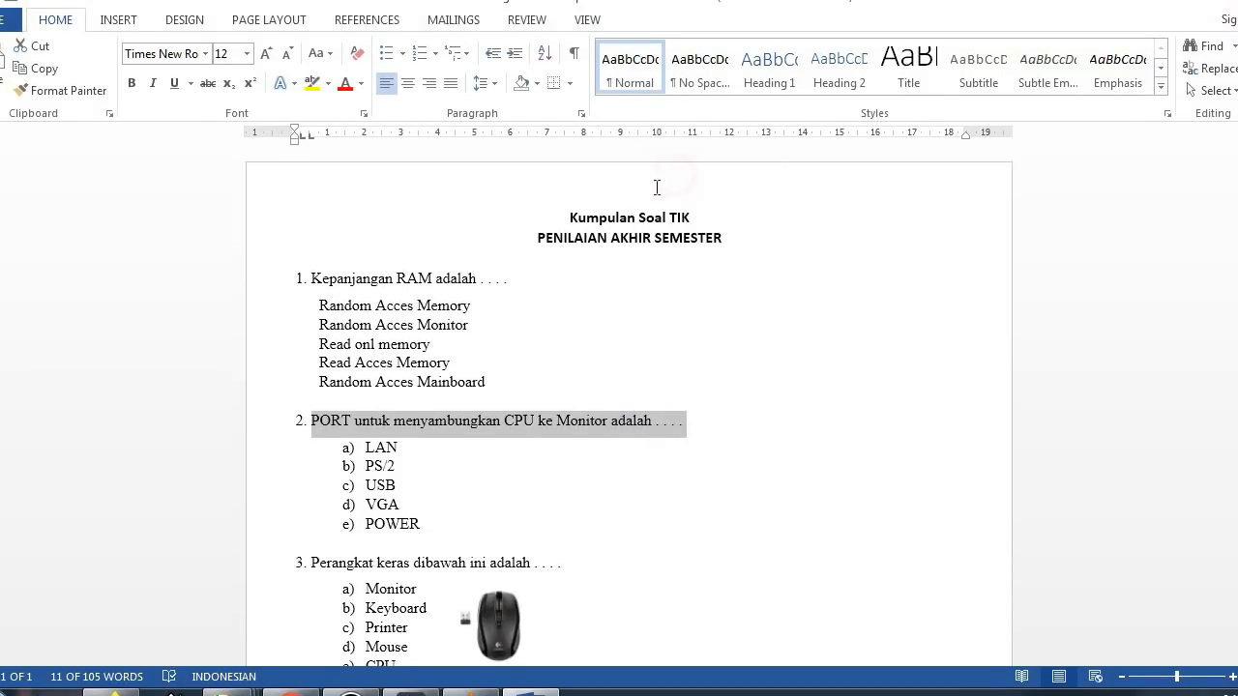
pyautogui.click(331, 676)
pyautogui.rightClick(356, 387)
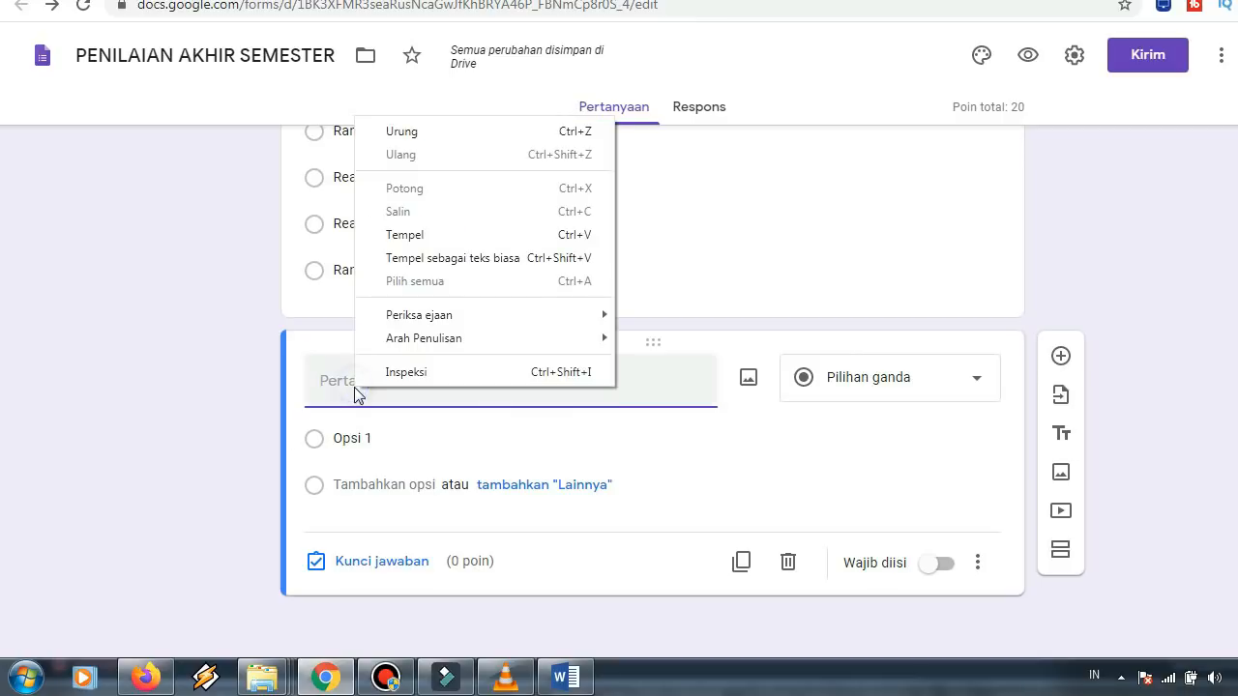
pyautogui.click(417, 242)
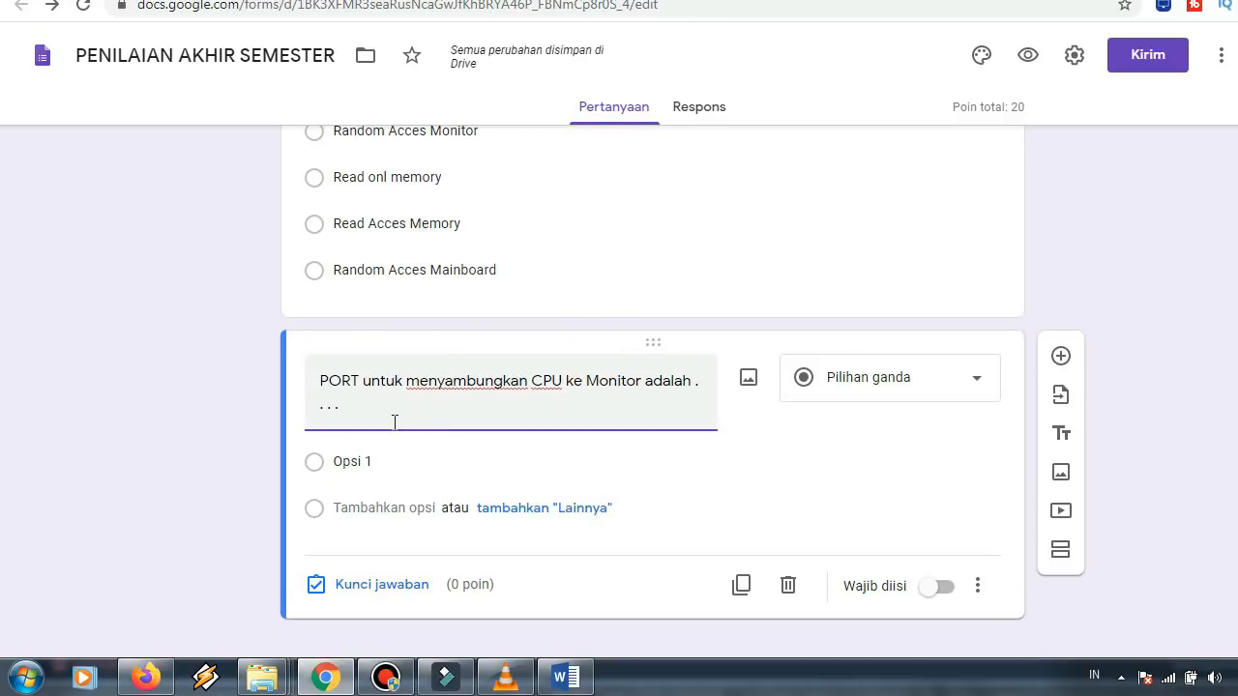
# Select the PORT question's first option text, switch to Word, and remove the list numbering from question 2's five answers
pyautogui.click(370, 461)
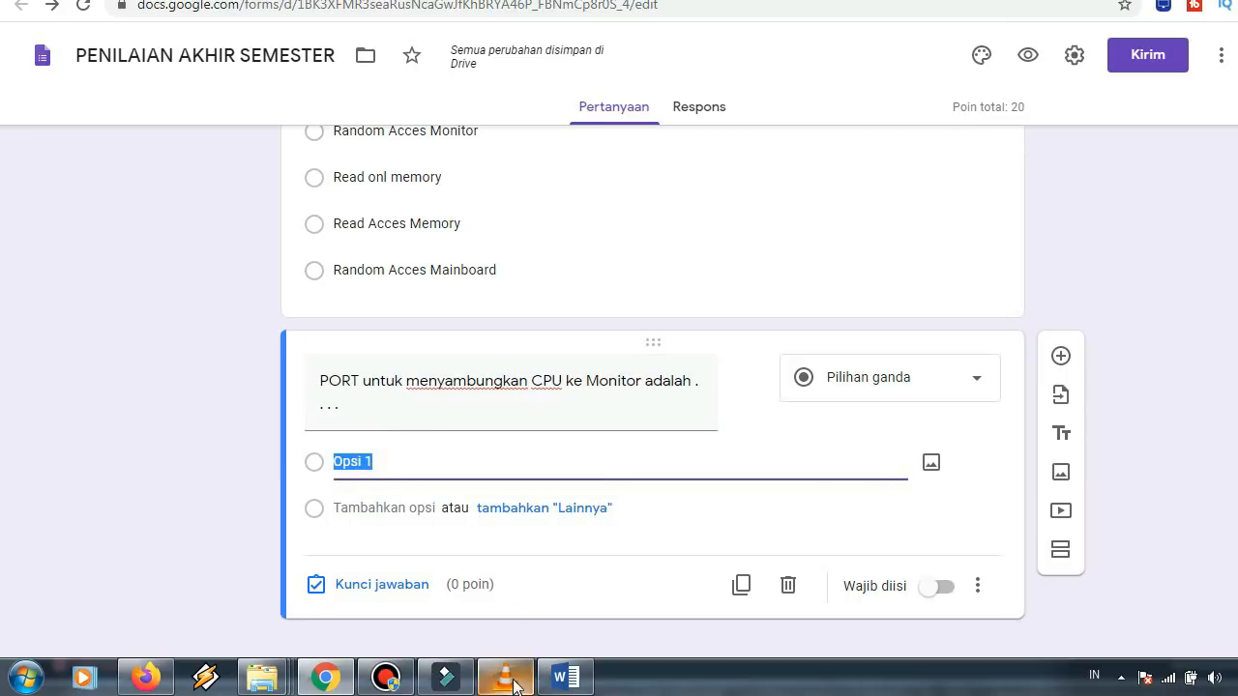
pyautogui.click(565, 677)
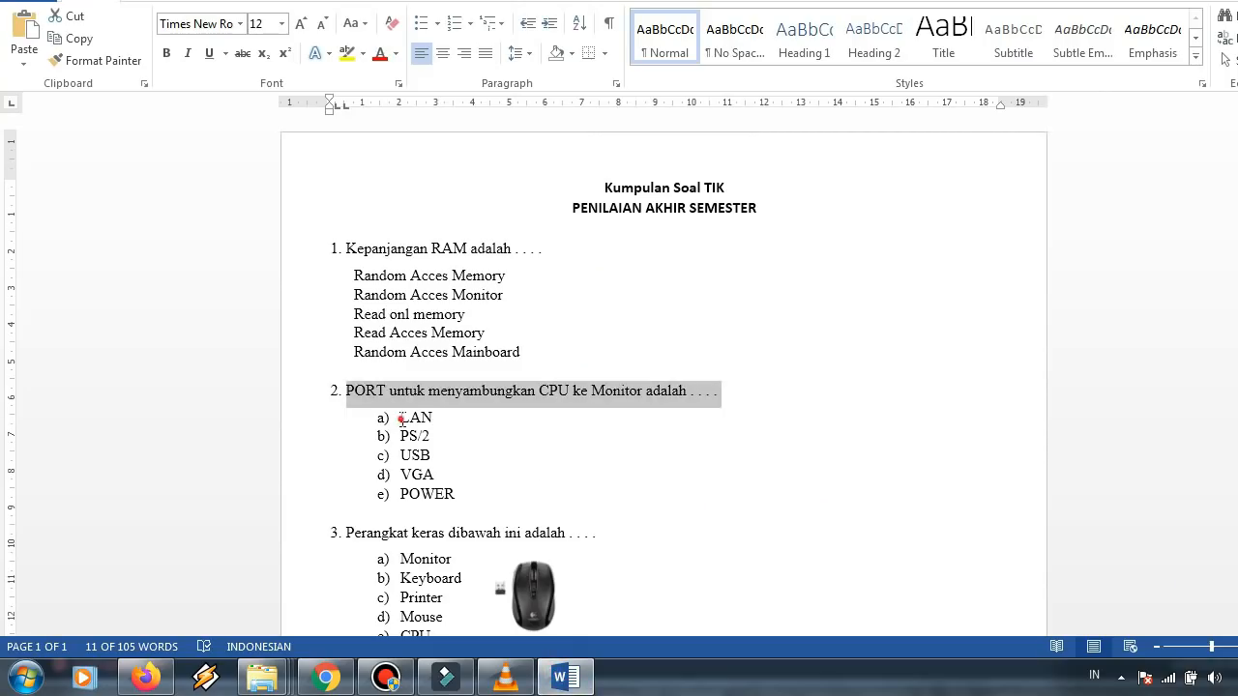
pyautogui.moveTo(400, 419); pyautogui.dragTo(460, 495)
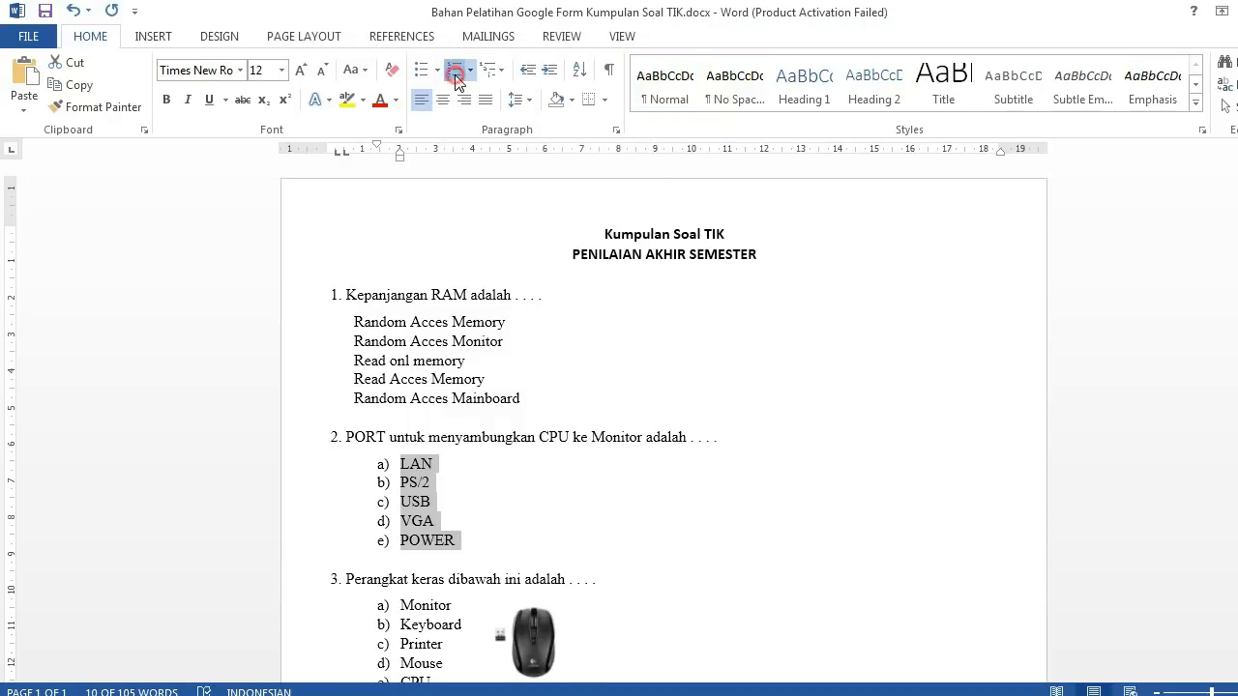
pyautogui.click(455, 76)
# Copy the answers LAN, PS/2, USB, VGA and POWER and paste them over the first option of the PORT question in Chrome
pyautogui.rightClick(366, 480)
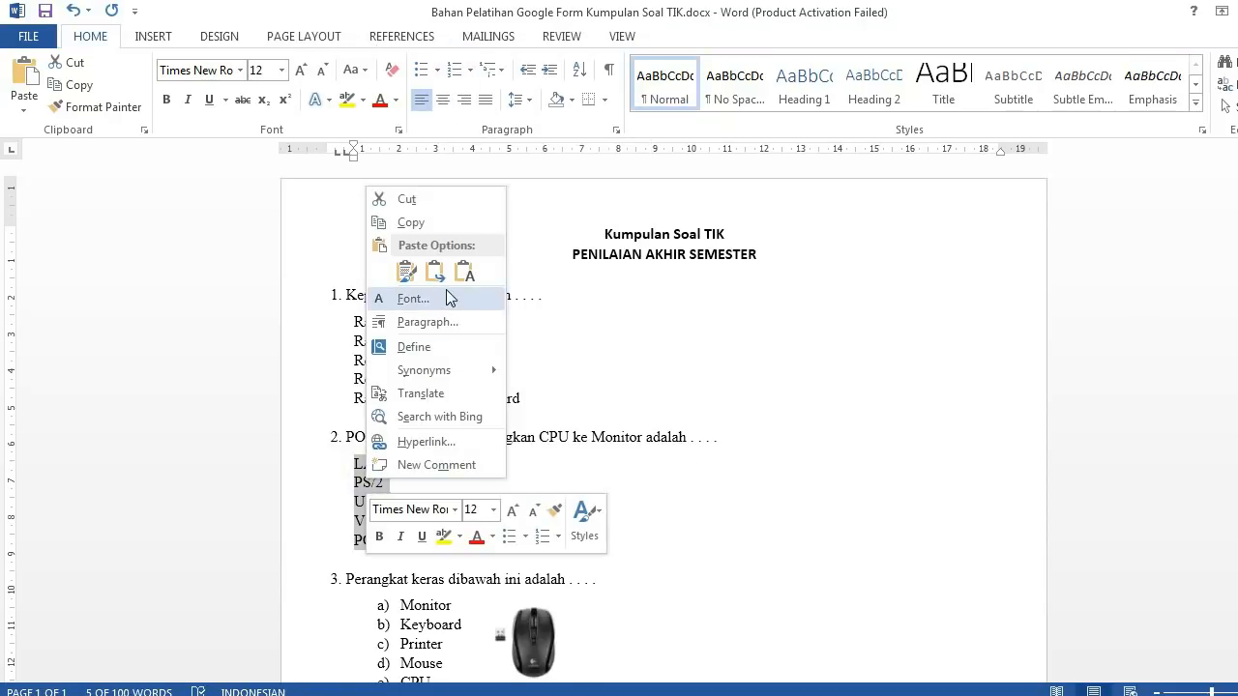
pyautogui.click(382, 222)
pyautogui.click(325, 683)
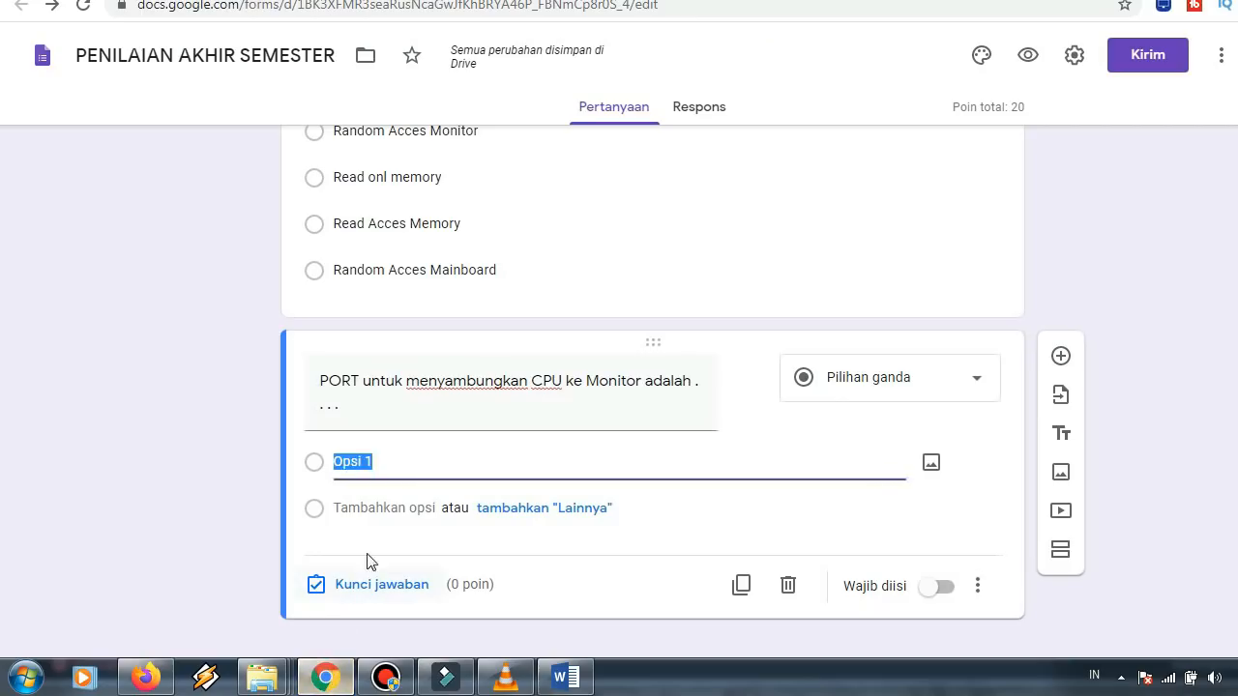
pyautogui.hotkey('ctrl', 'v')
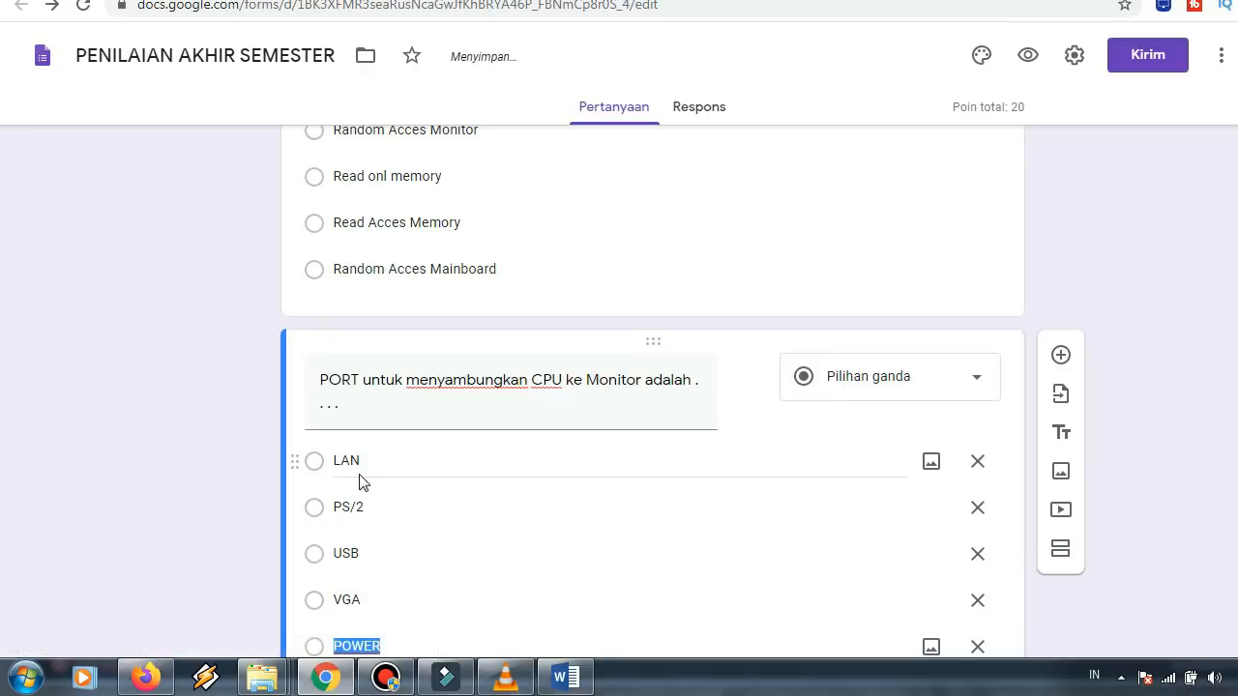
# Make the PORT question required and set its answer key to "VGA" with 20 points
pyautogui.scroll(-2, 420, 494)
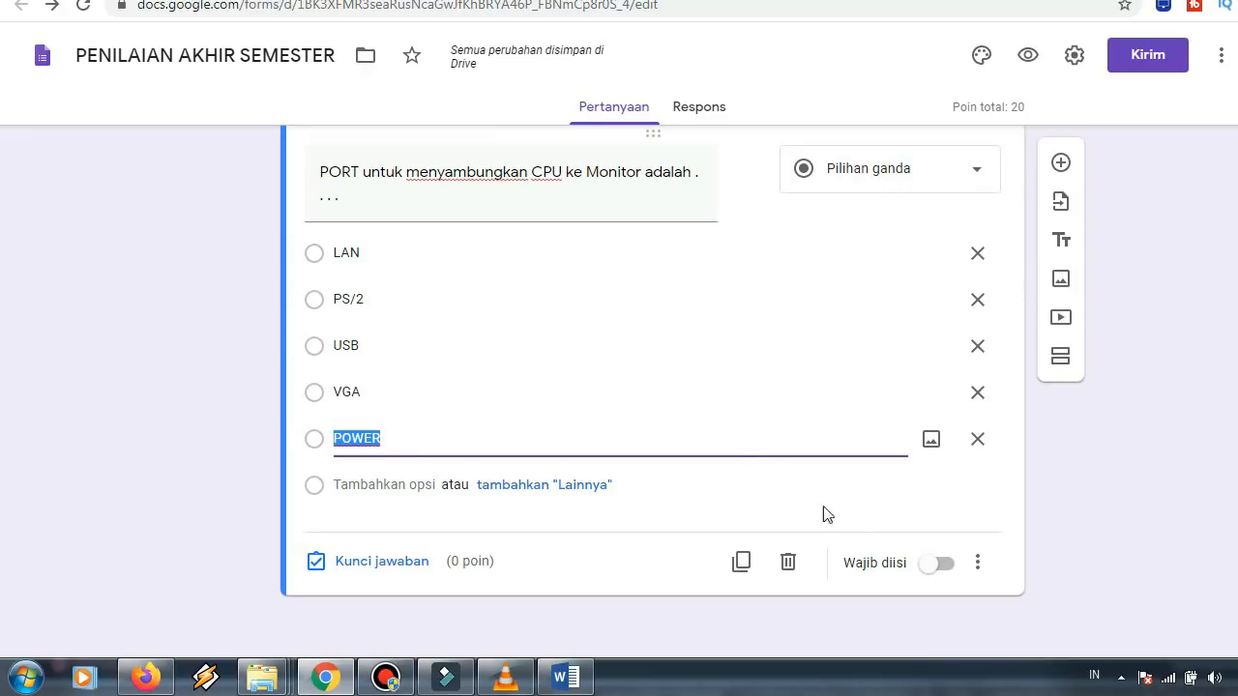
pyautogui.click(932, 571)
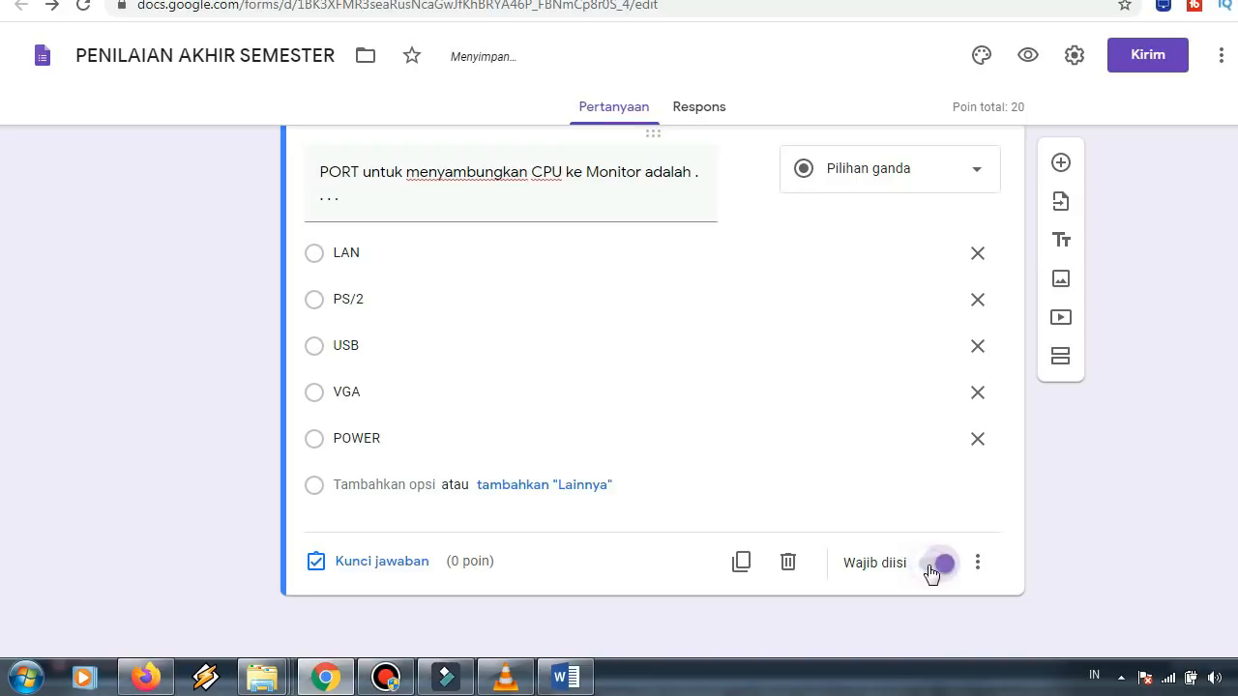
pyautogui.click(370, 569)
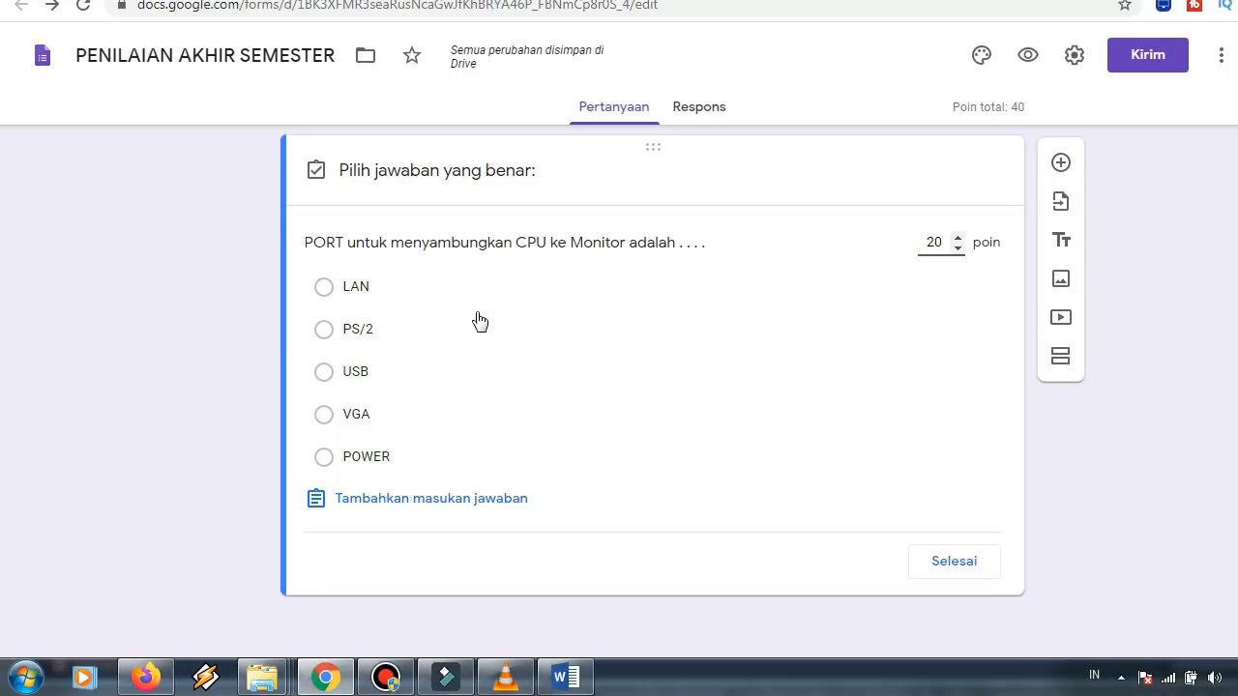
pyautogui.click(329, 418)
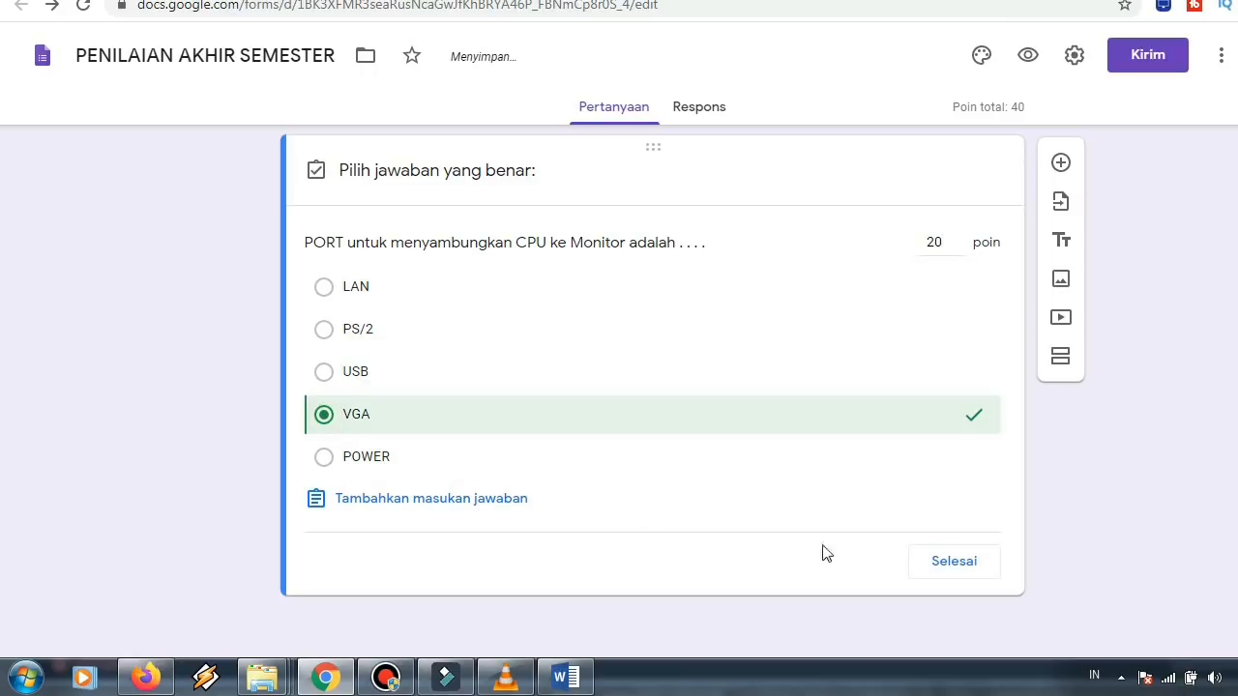
pyautogui.click(931, 564)
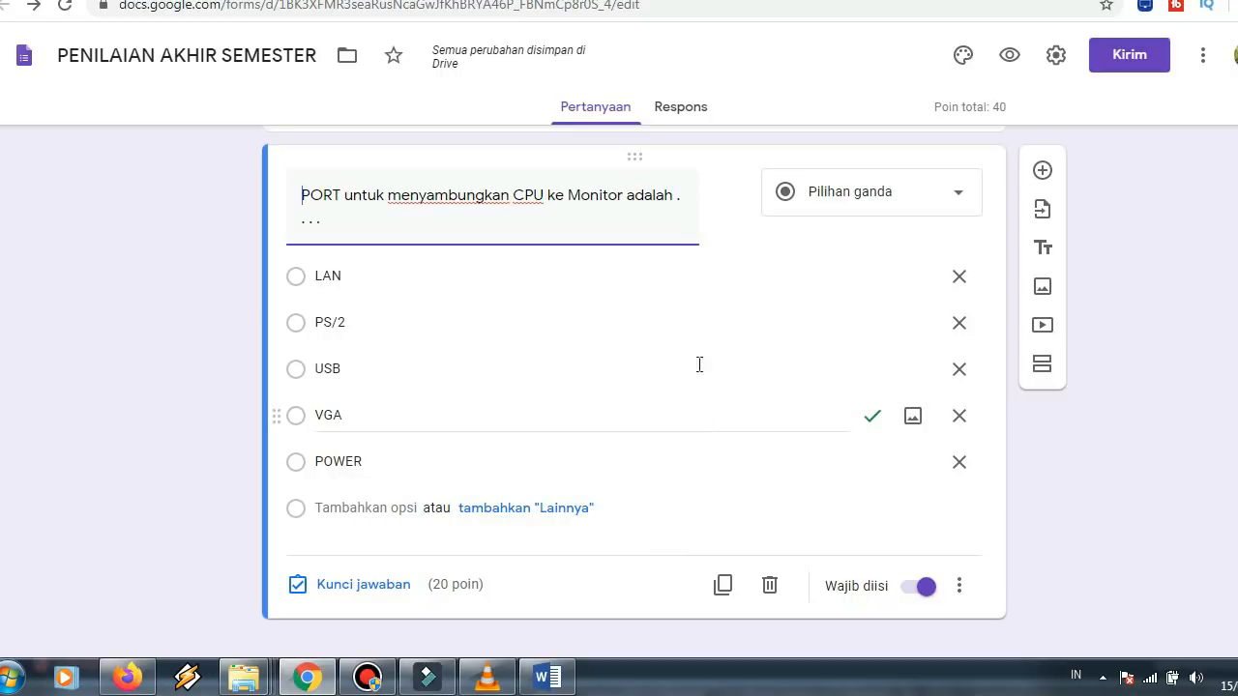
# Add another multiple-choice question below the PORT question
pyautogui.scroll(-1, 715, 417)
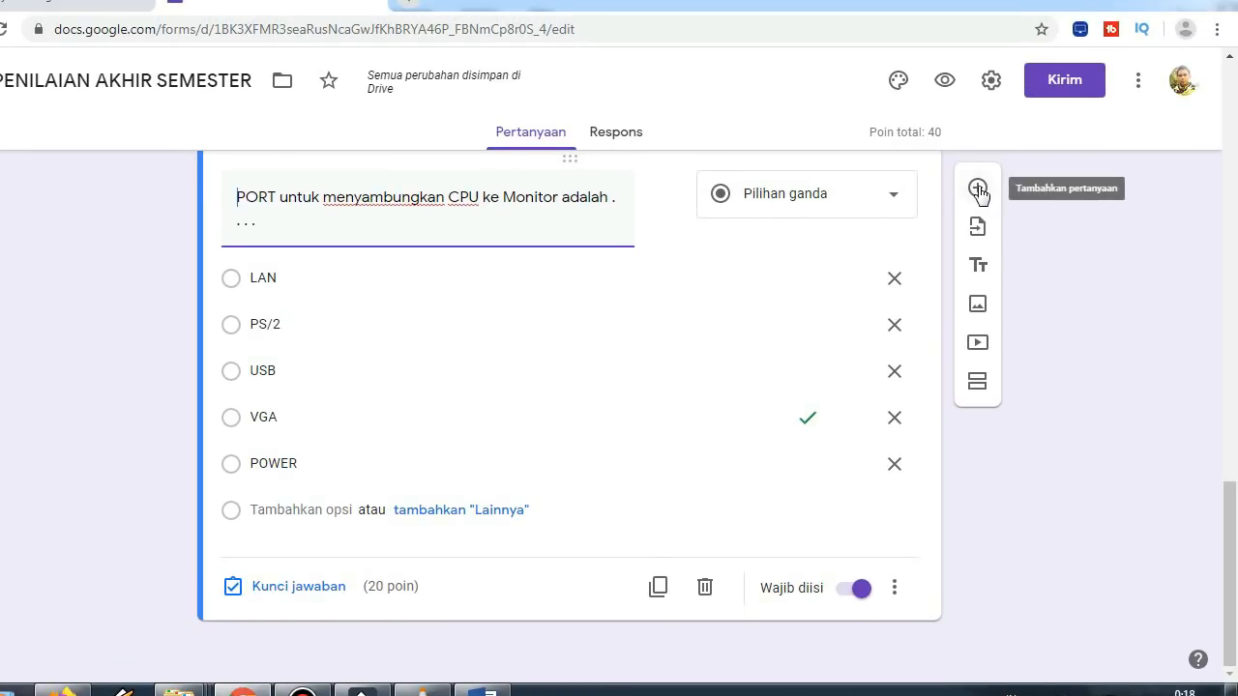
pyautogui.click(978, 189)
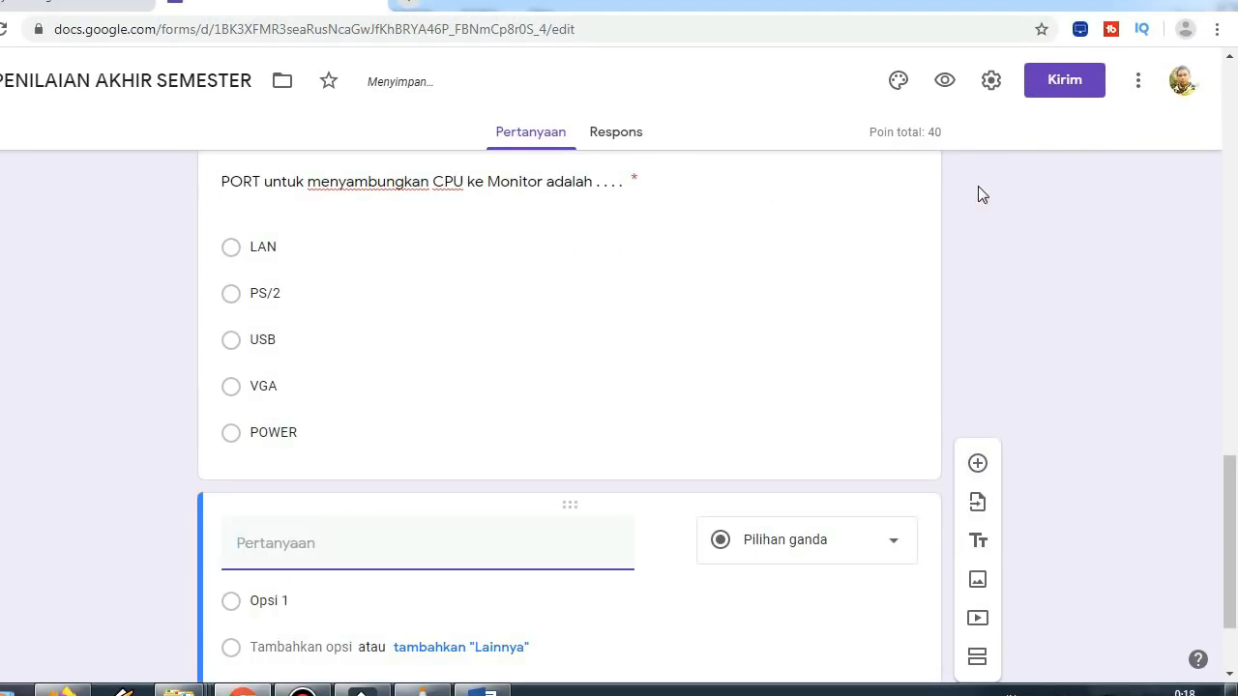
# Switch to Word and copy question 3's text, "Perangkat keras dibawah ini adalah . . . .", without its answers
pyautogui.scroll(-1, 398, 530)
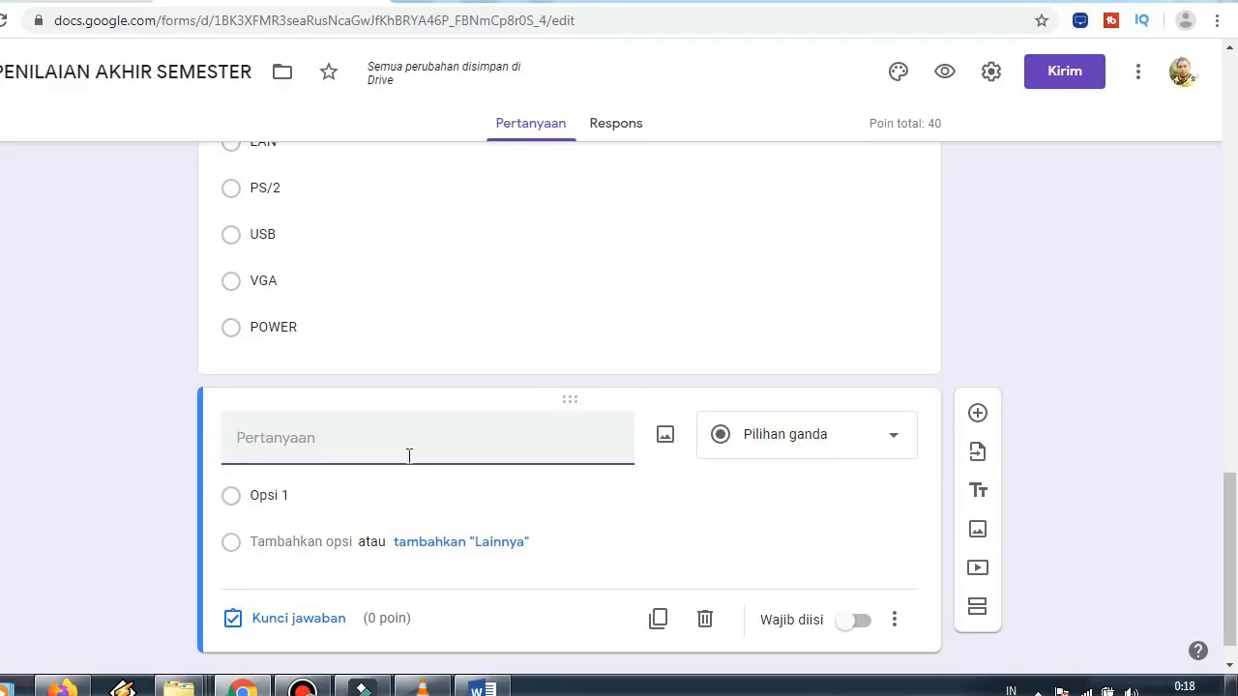
pyautogui.click(482, 689)
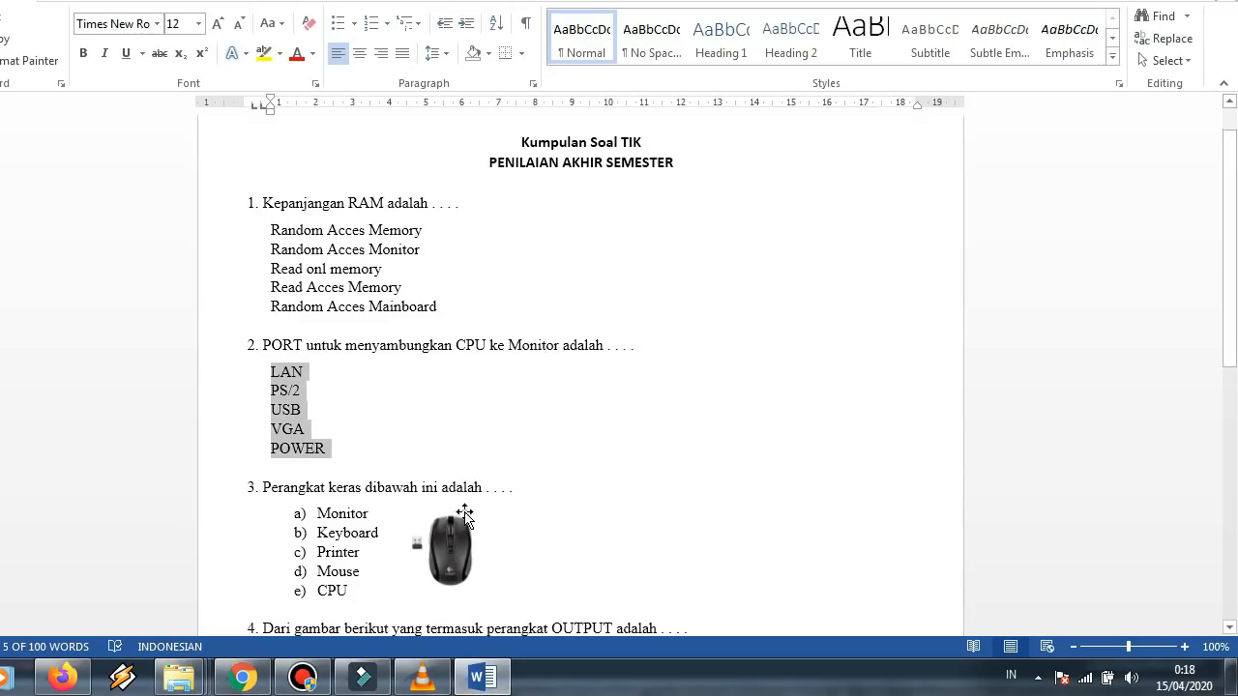
pyautogui.scroll(-2, 465, 518)
pyautogui.click(451, 447)
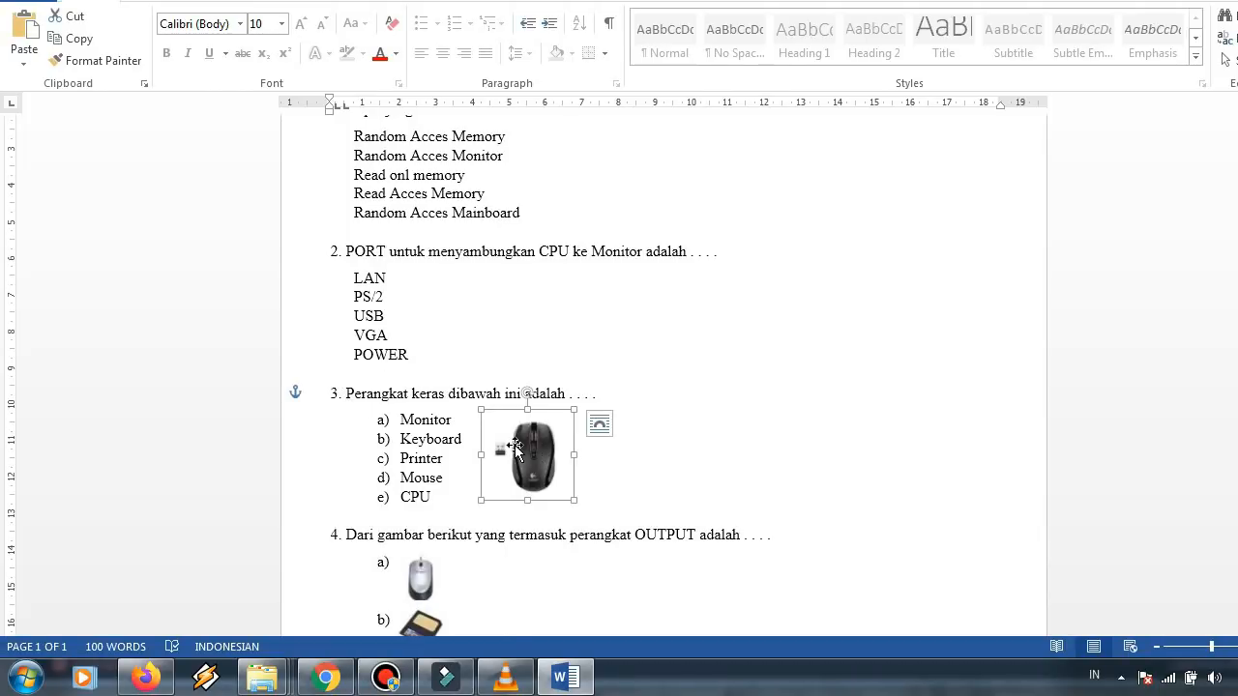
pyautogui.moveTo(345, 388); pyautogui.dragTo(592, 387)
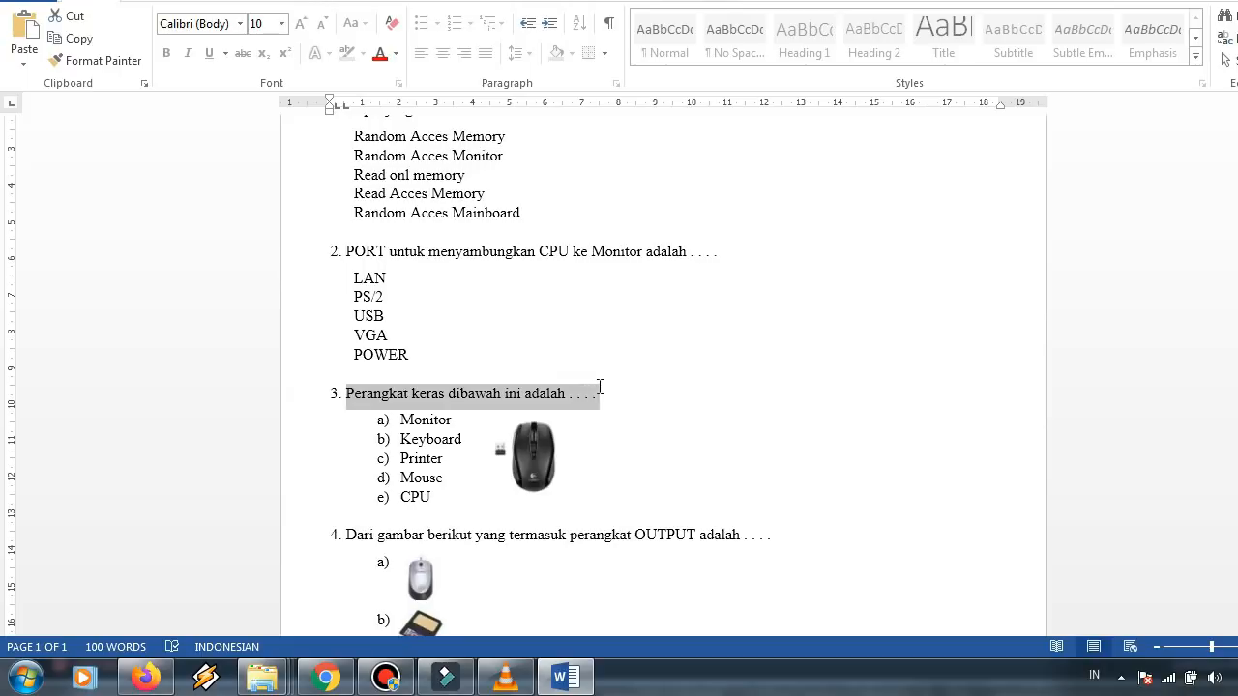
pyautogui.rightClick(553, 394)
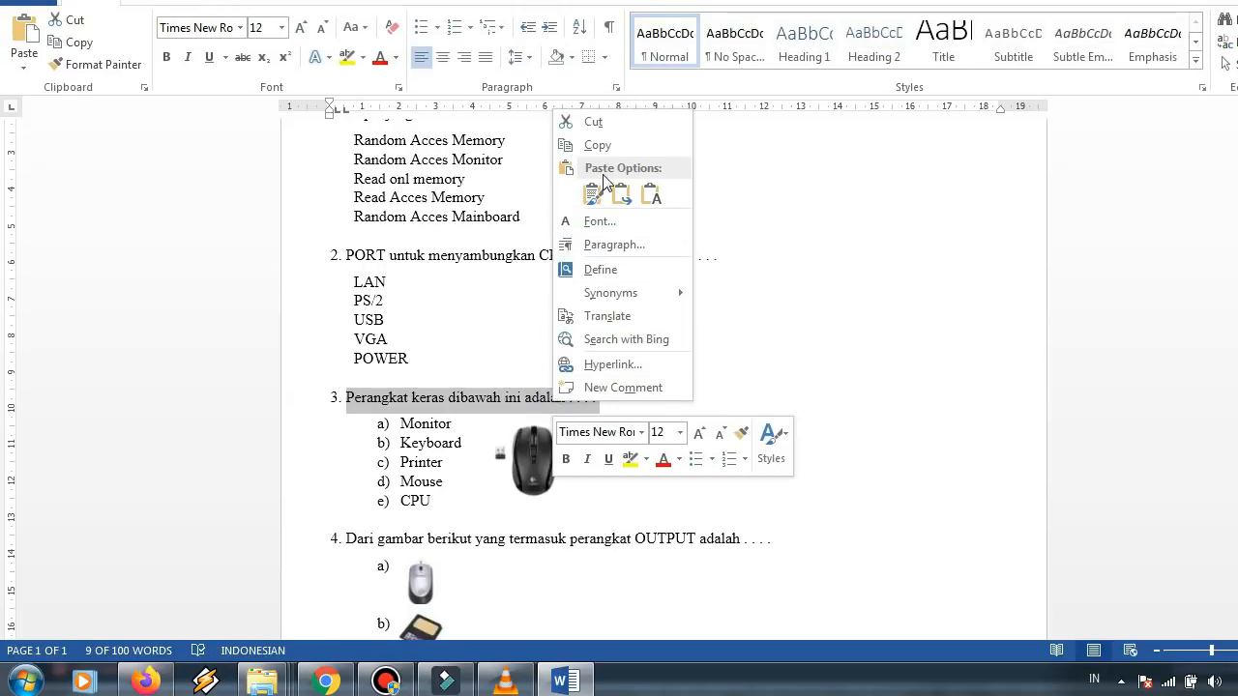
pyautogui.click(597, 145)
# Switch to Chrome and paste the copied text as the title of the new multiple-choice question
pyautogui.click(325, 681)
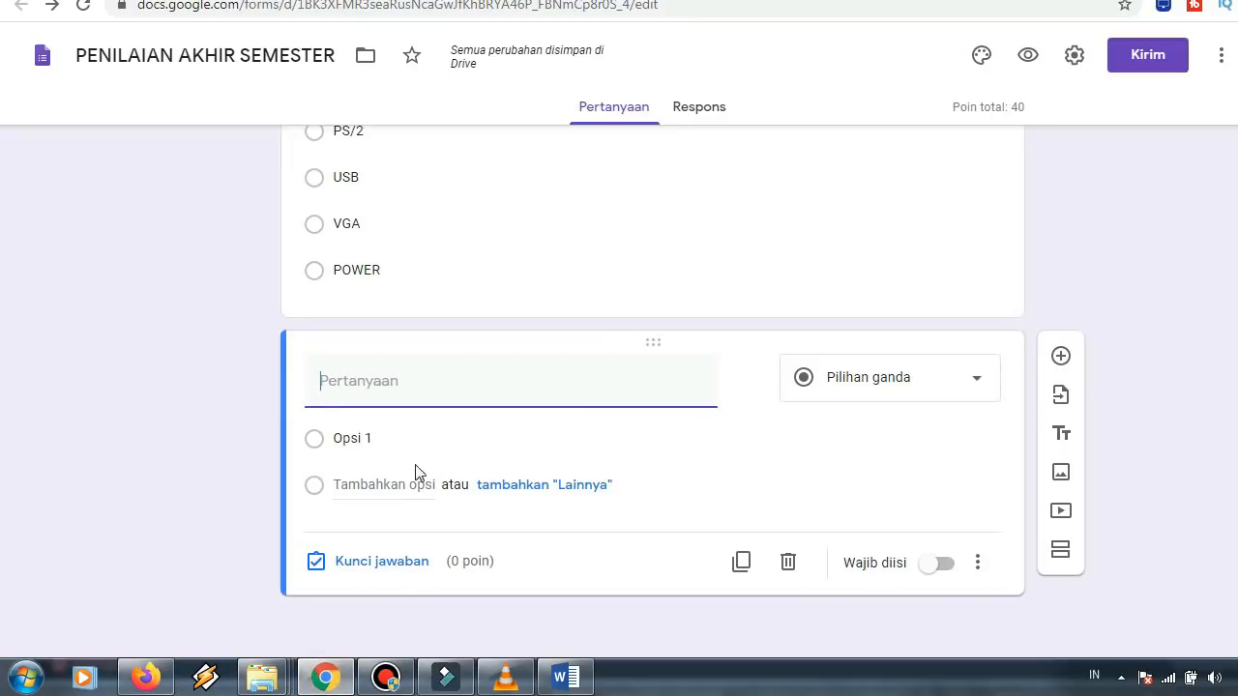
pyautogui.rightClick(368, 381)
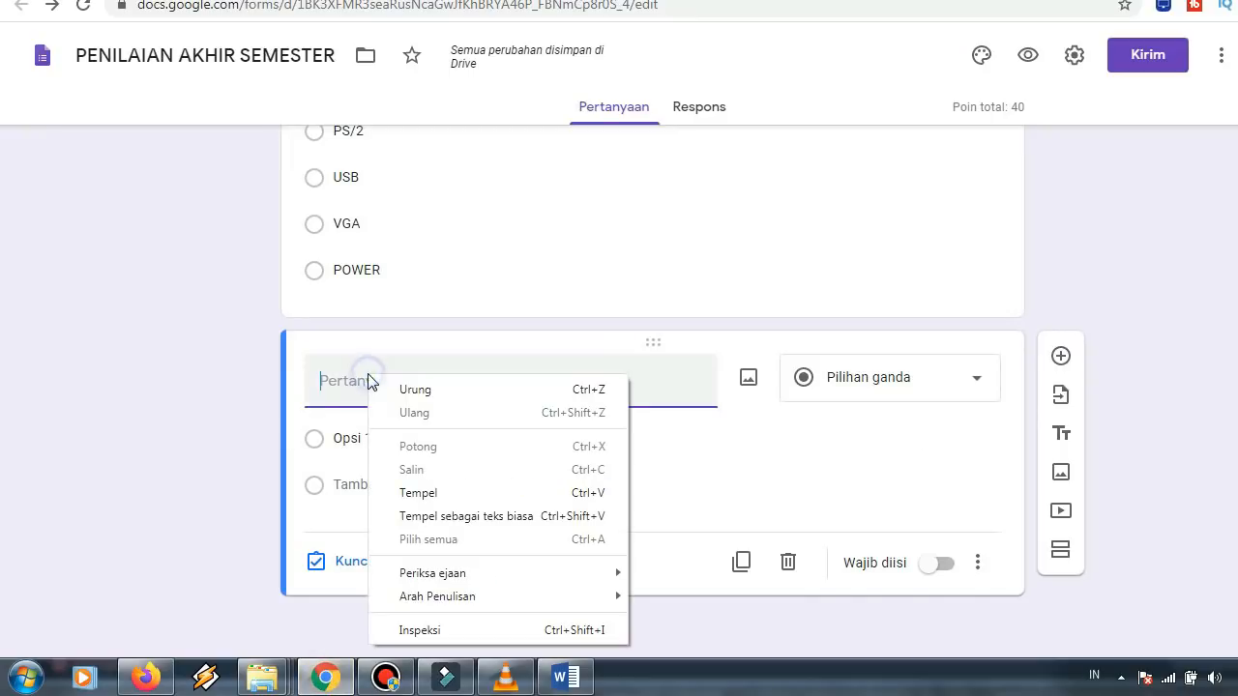
pyautogui.click(445, 491)
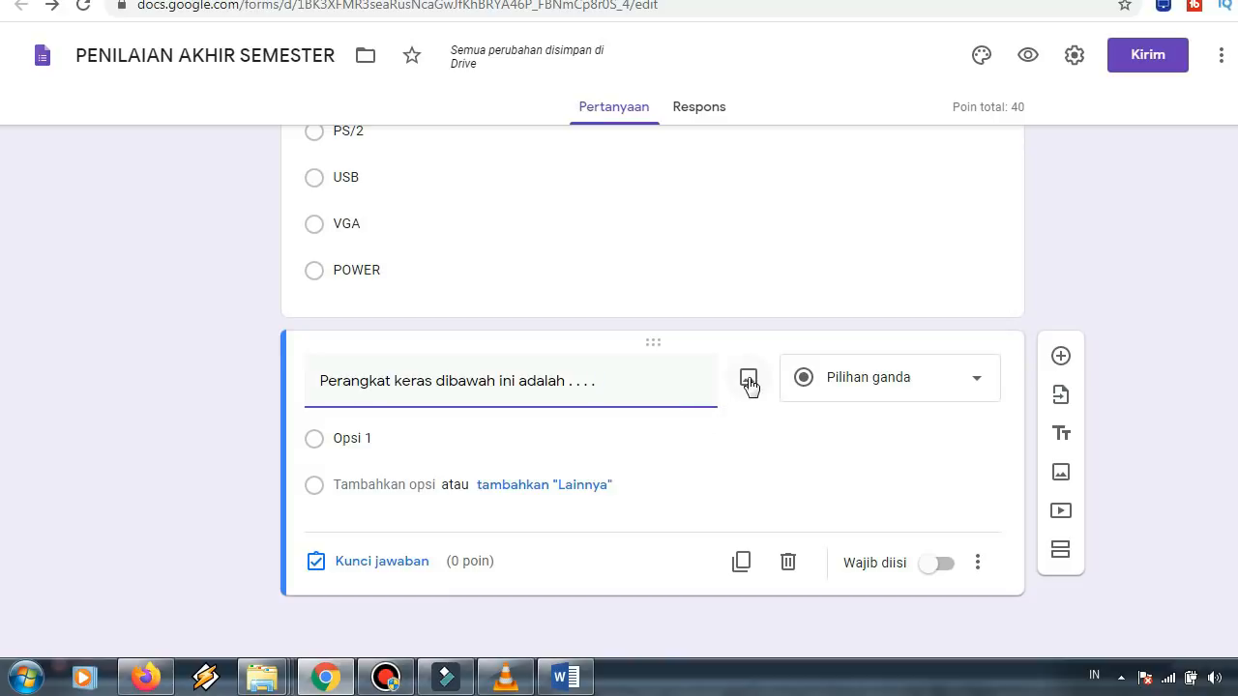
pyautogui.click(749, 380)
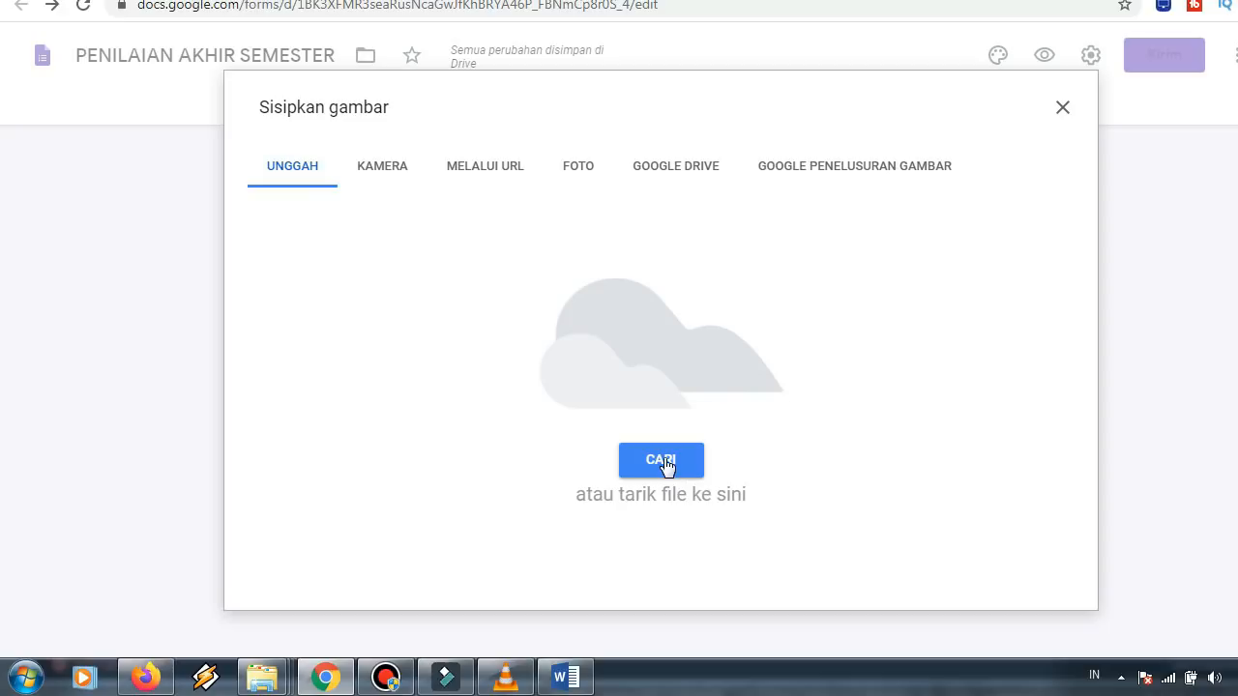
pyautogui.click(1062, 107)
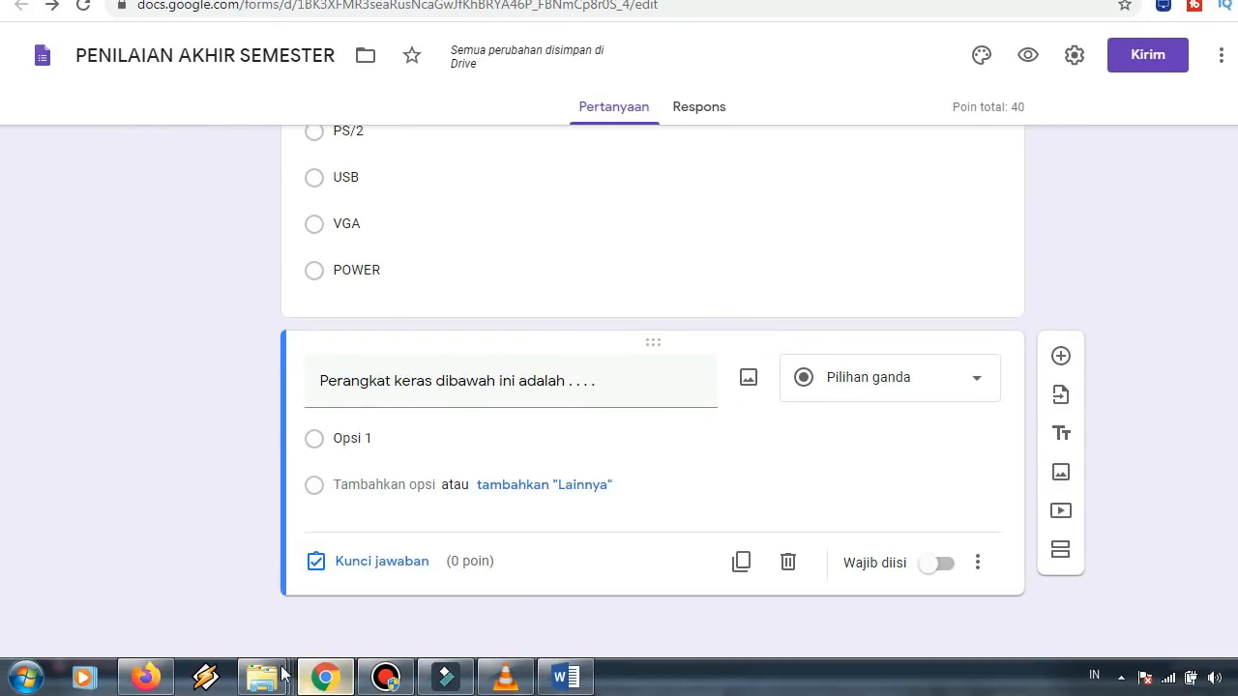
pyautogui.click(568, 680)
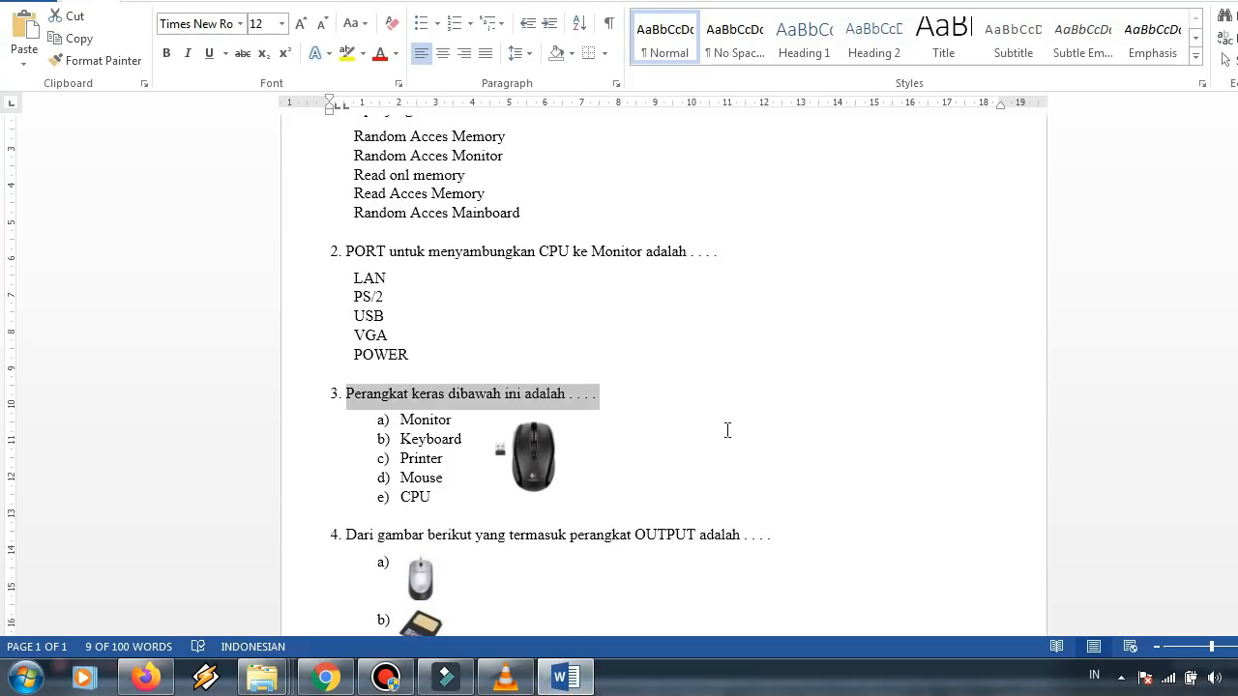
pyautogui.click(760, 338)
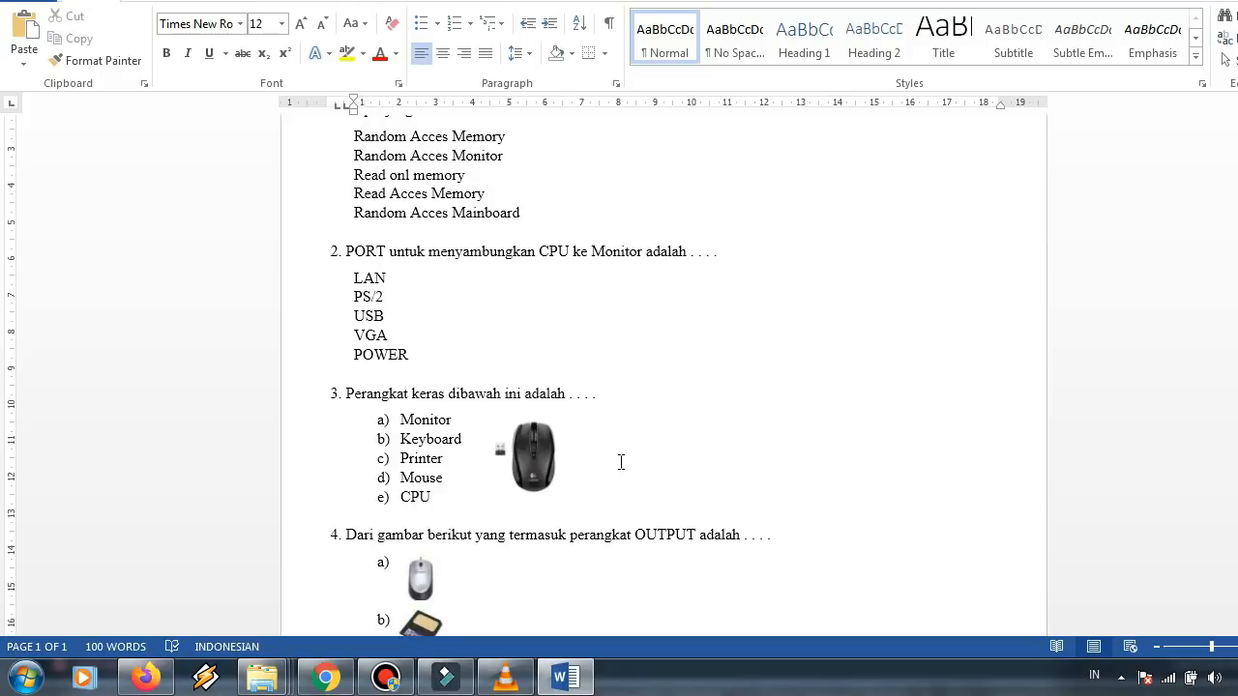
pyautogui.rightClick(542, 454)
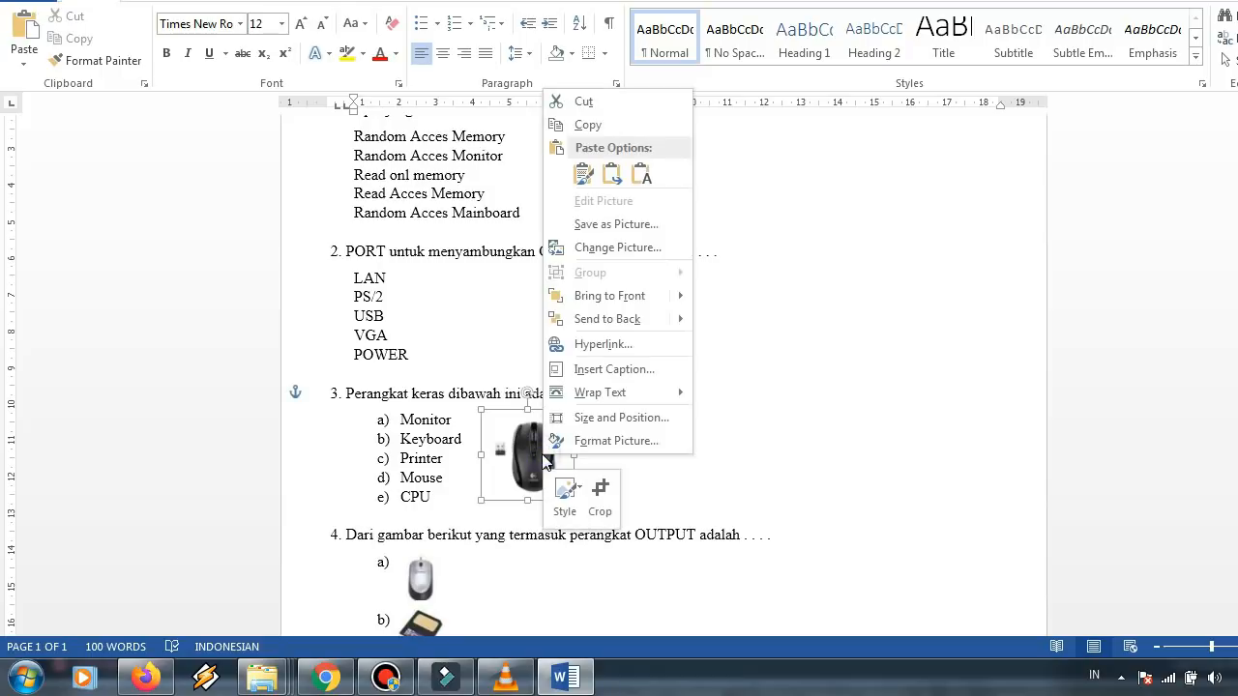
pyautogui.click(599, 227)
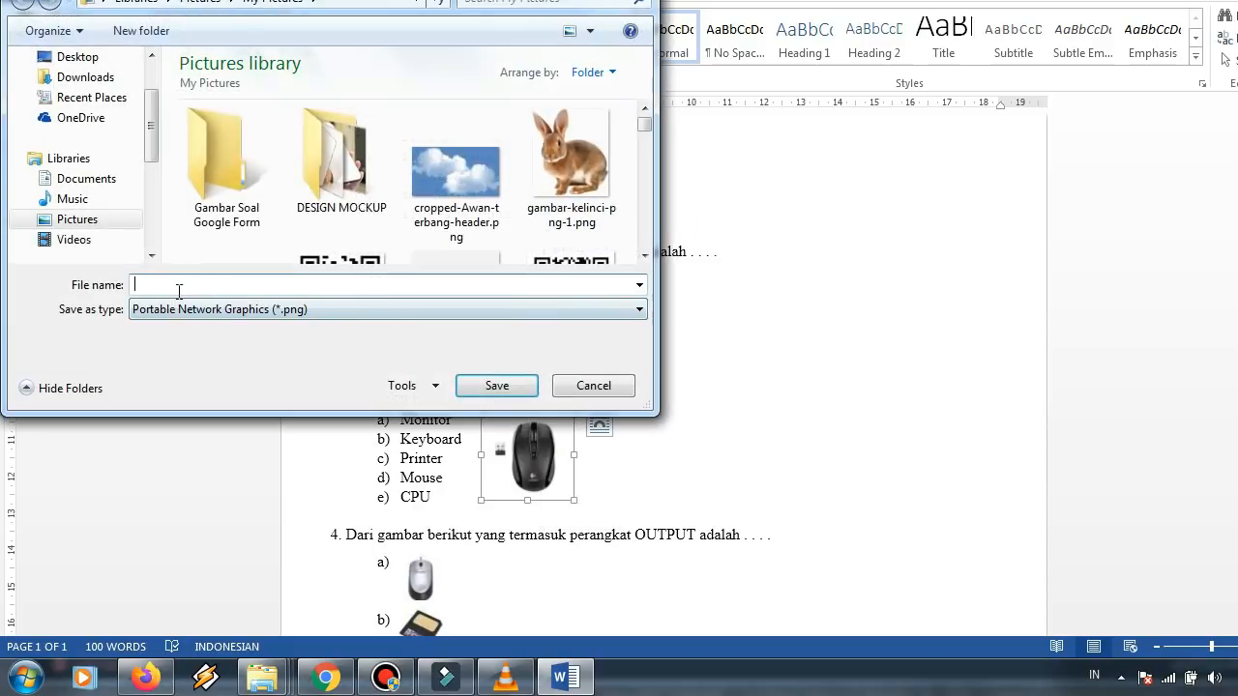
pyautogui.click(593, 401)
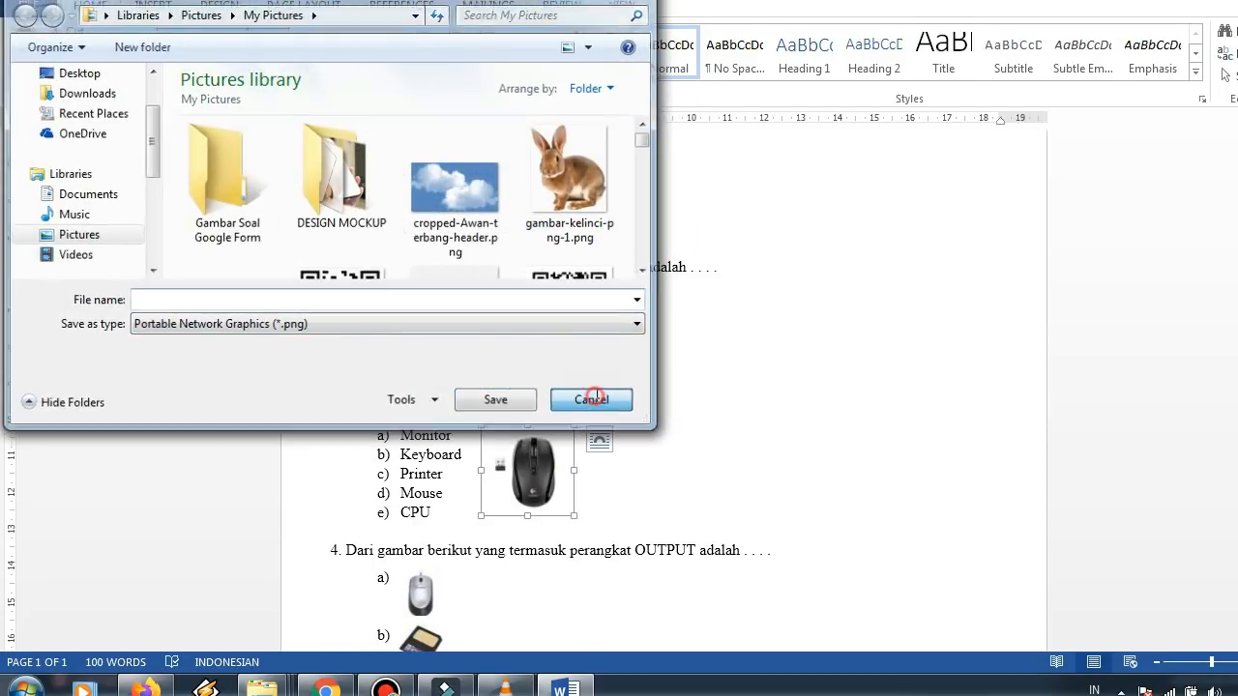
# Search the computer's programs for "snip" and launch the Snipping Tool over the Word document
pyautogui.click(26, 688)
pyautogui.click(114, 625)
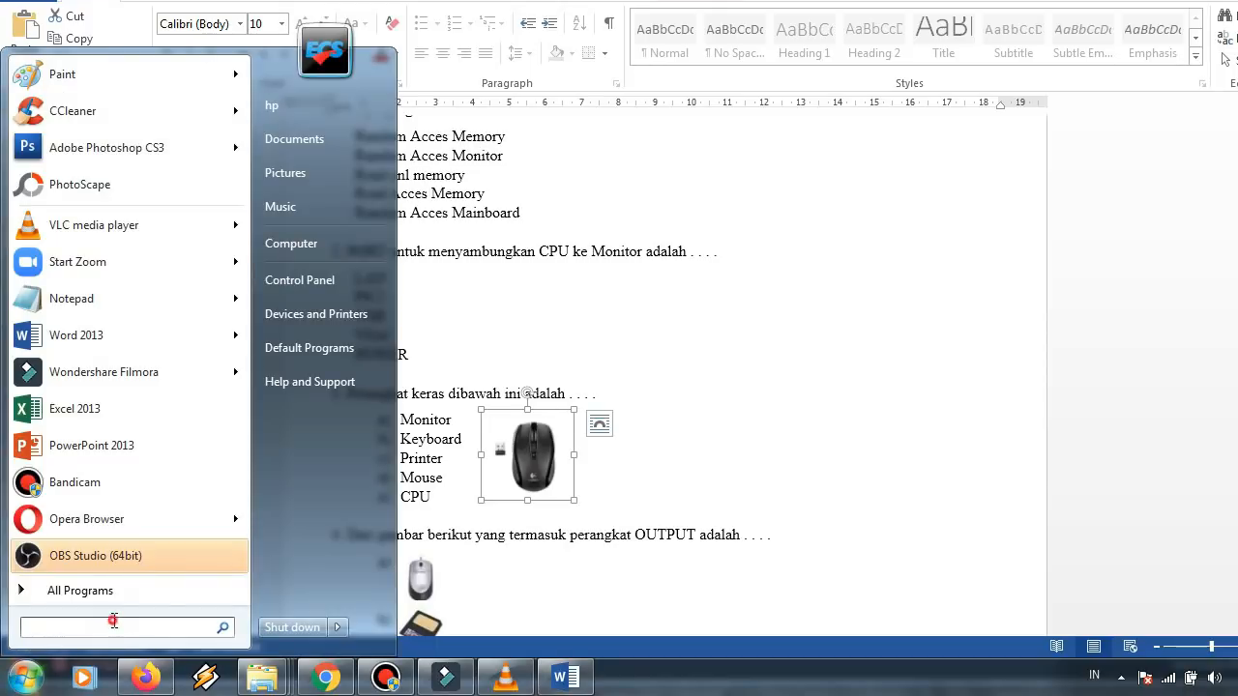
pyautogui.write('sniping')
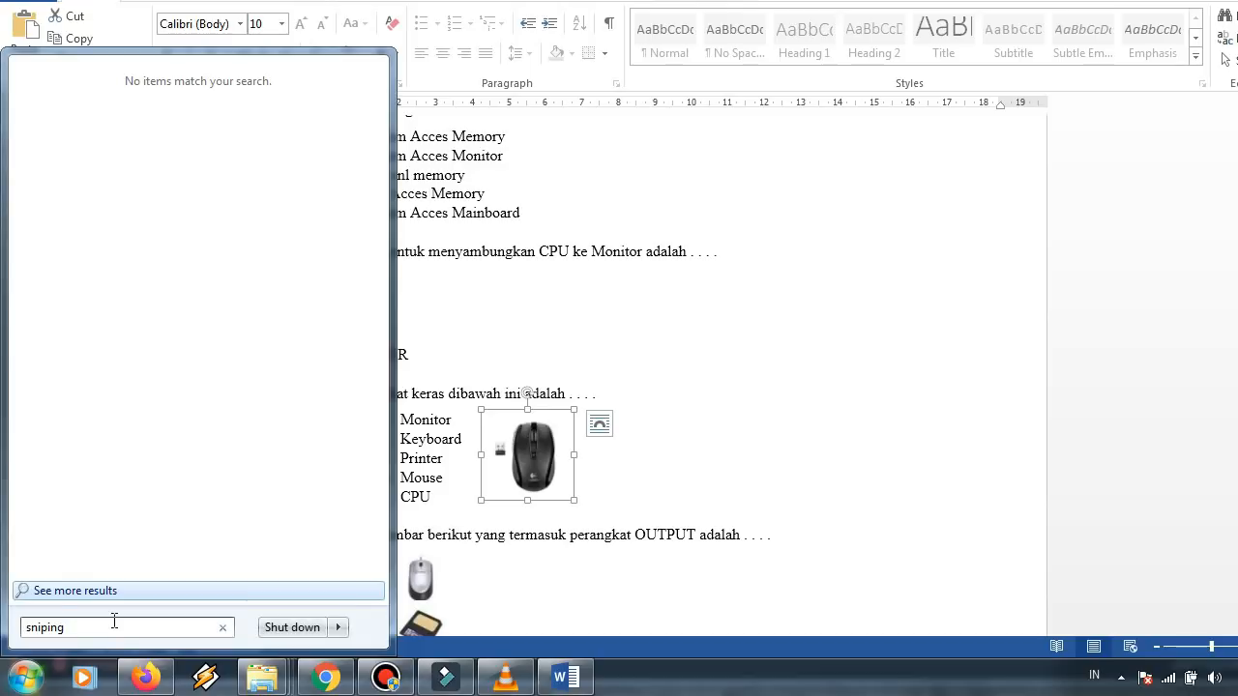
pyautogui.click(39, 674)
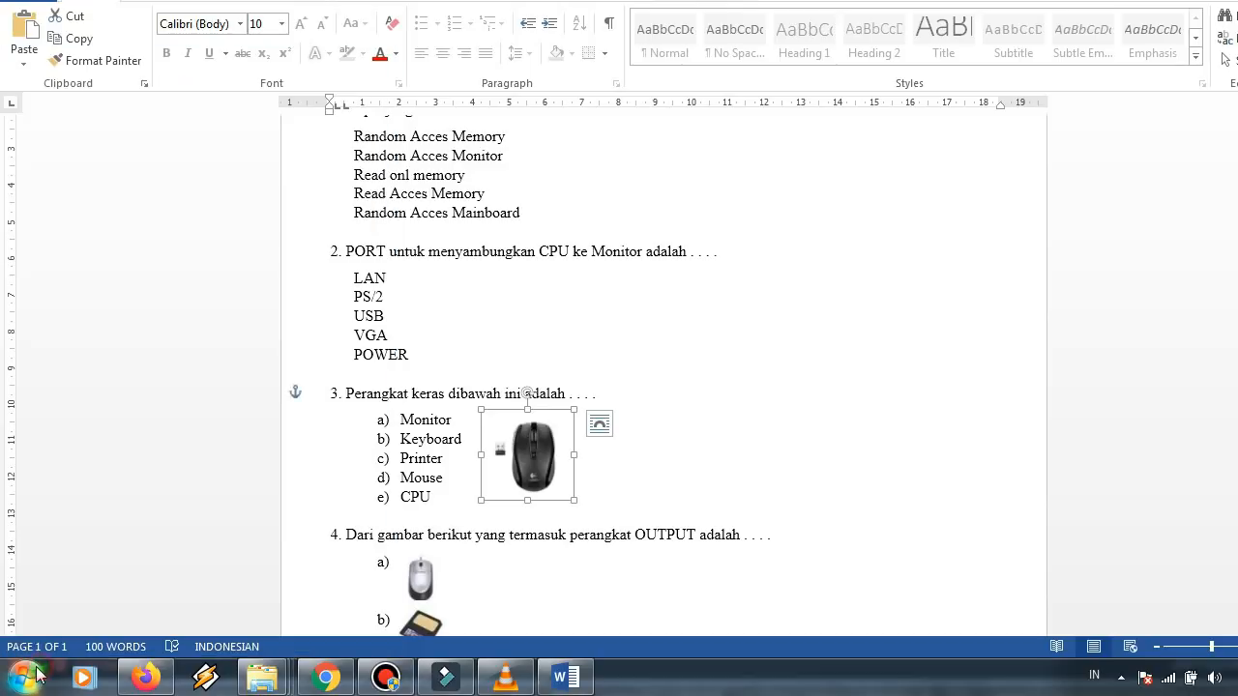
pyautogui.click(38, 674)
pyautogui.write('s')
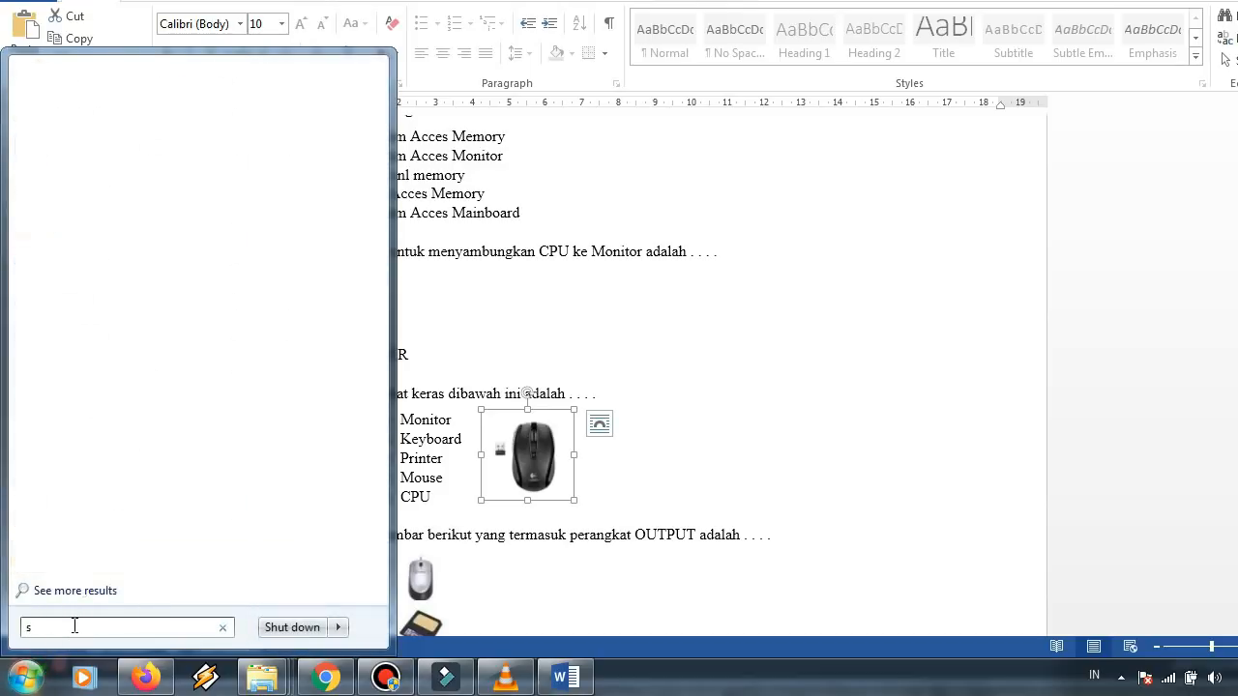
pyautogui.write('nip')
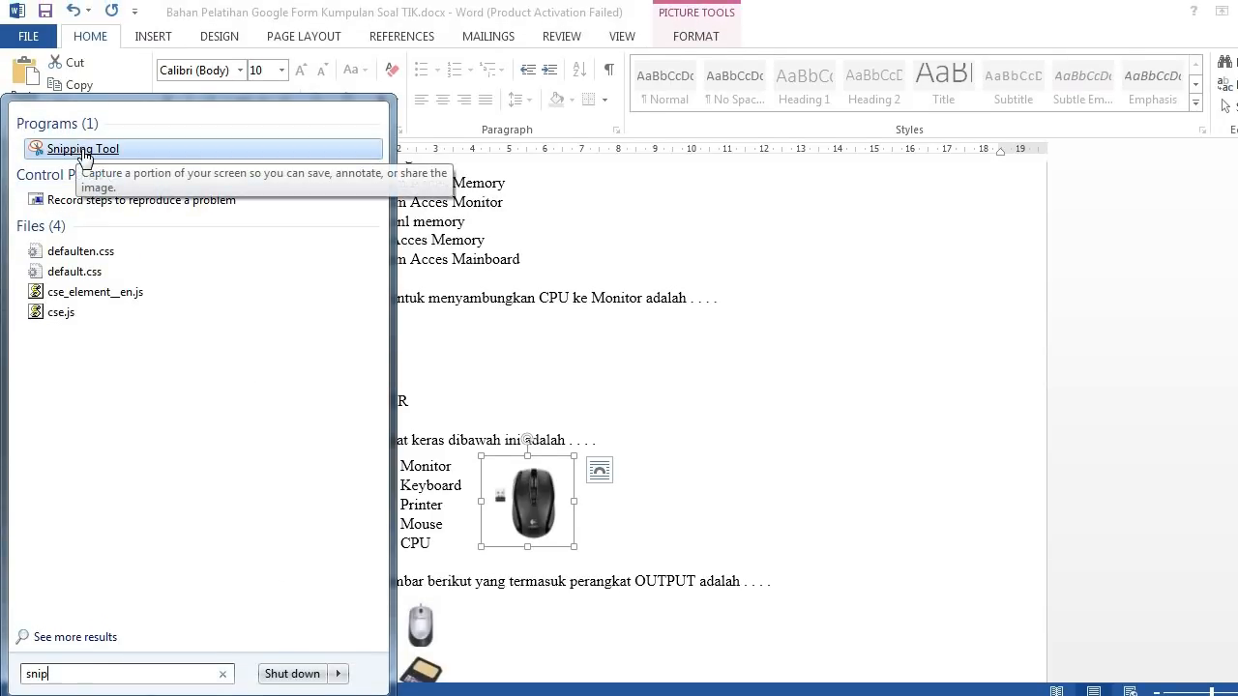
pyautogui.click(84, 151)
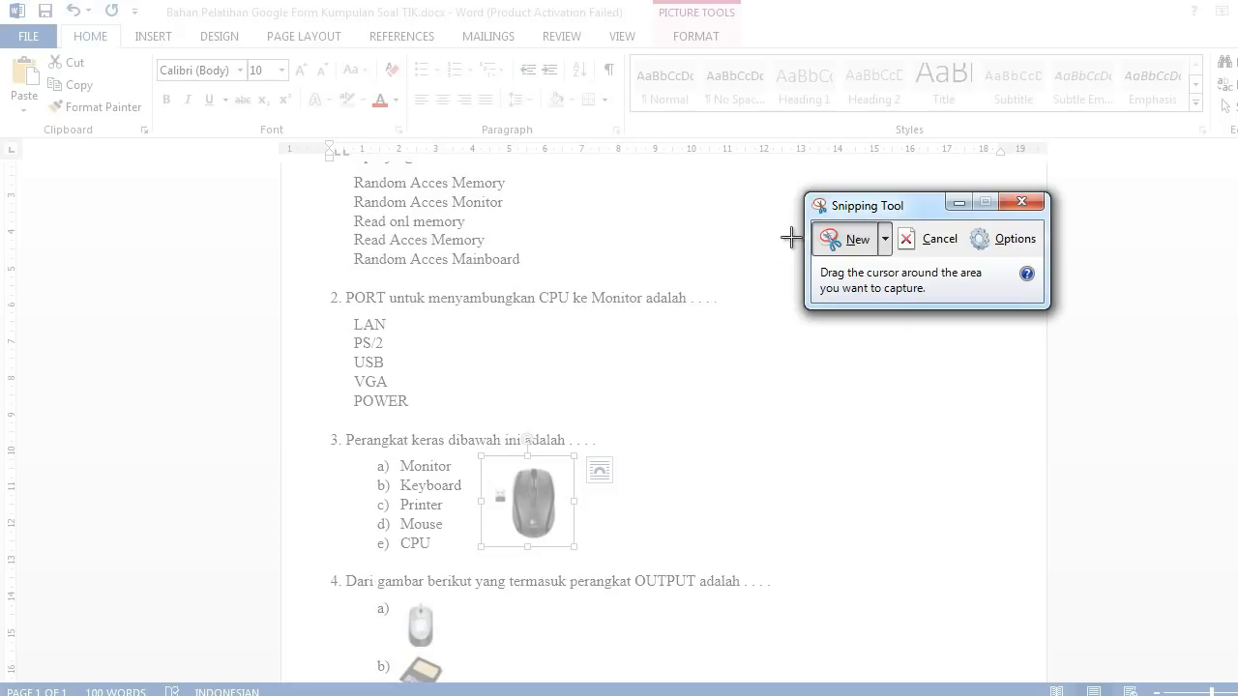
# Capture the mouse picture beside question 3's answers and move the snip window out of the way
pyautogui.moveTo(655, 349); pyautogui.dragTo(659, 346)
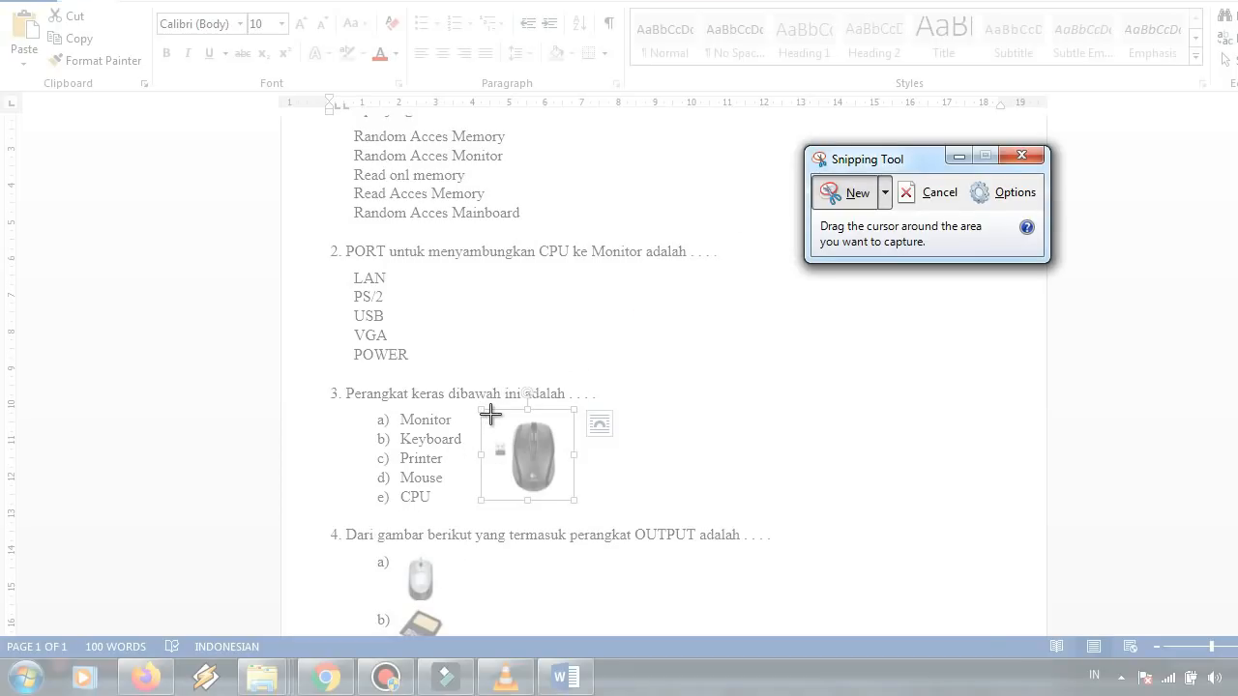
pyautogui.moveTo(484, 413); pyautogui.dragTo(571, 498)
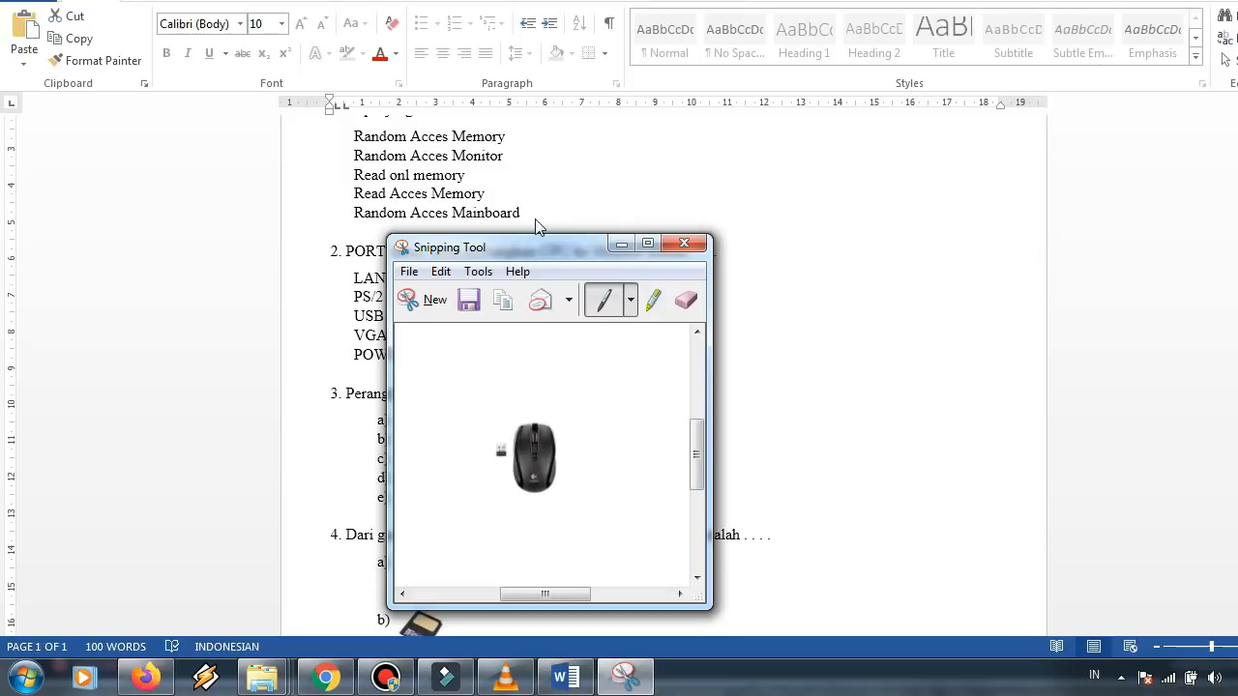
pyautogui.moveTo(539, 248); pyautogui.dragTo(391, 166)
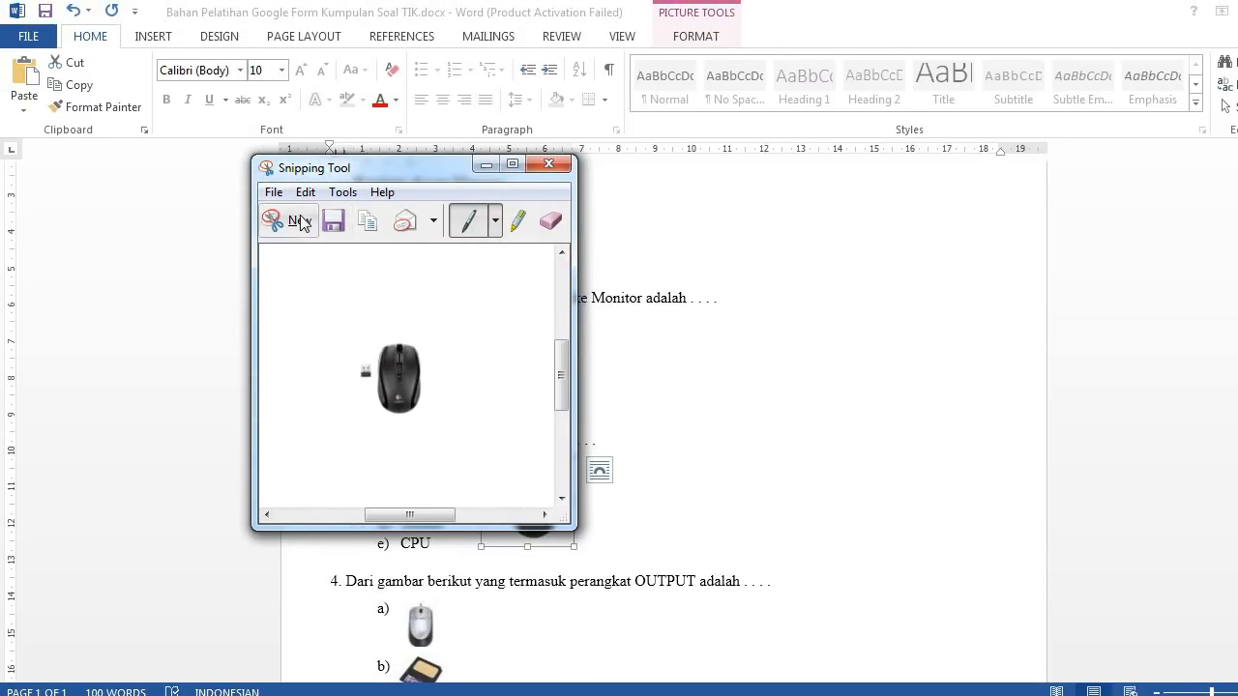
# Save the snip as a JPEG file named mouse1 in the Gambar Soal Google Form folder and close the Snipping Tool
pyautogui.click(273, 192)
pyautogui.click(310, 246)
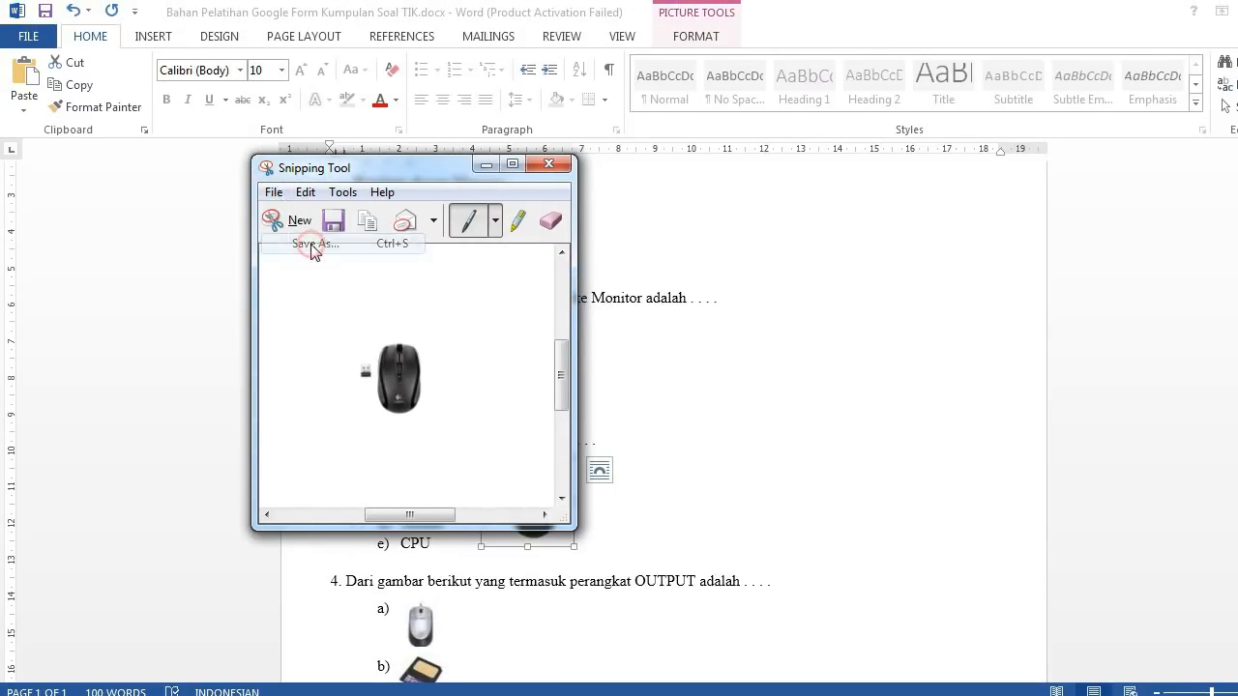
pyautogui.doubleClick(484, 428)
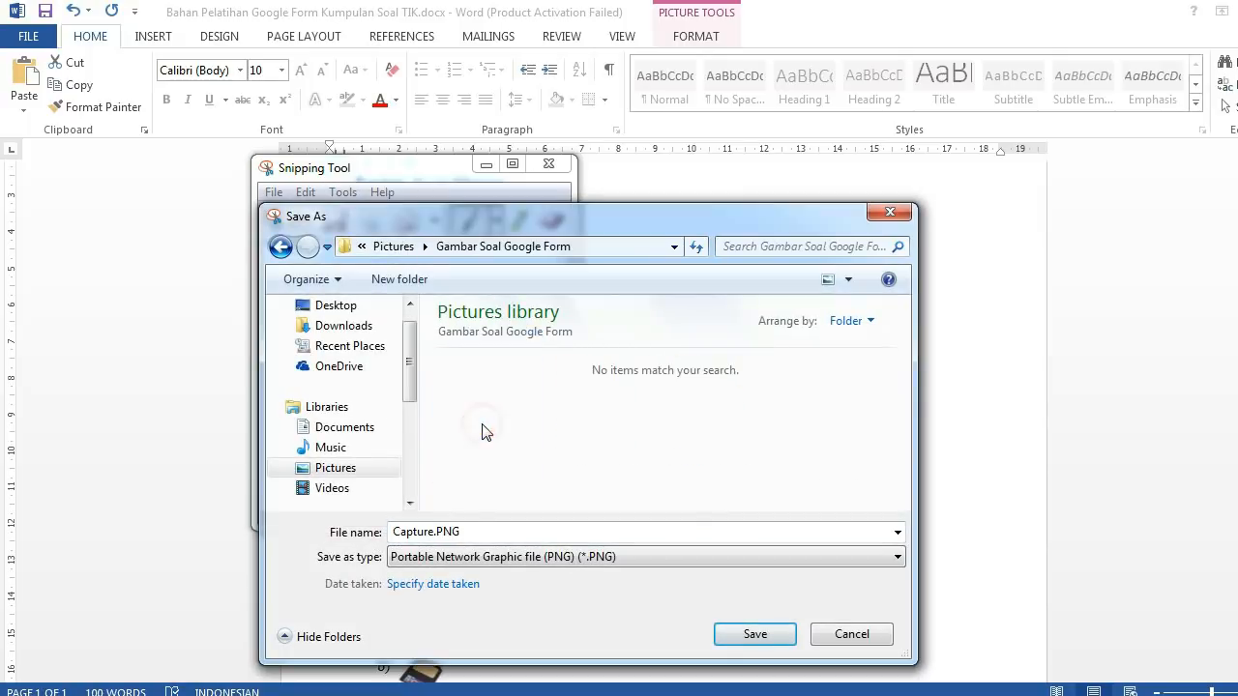
pyautogui.doubleClick(447, 531)
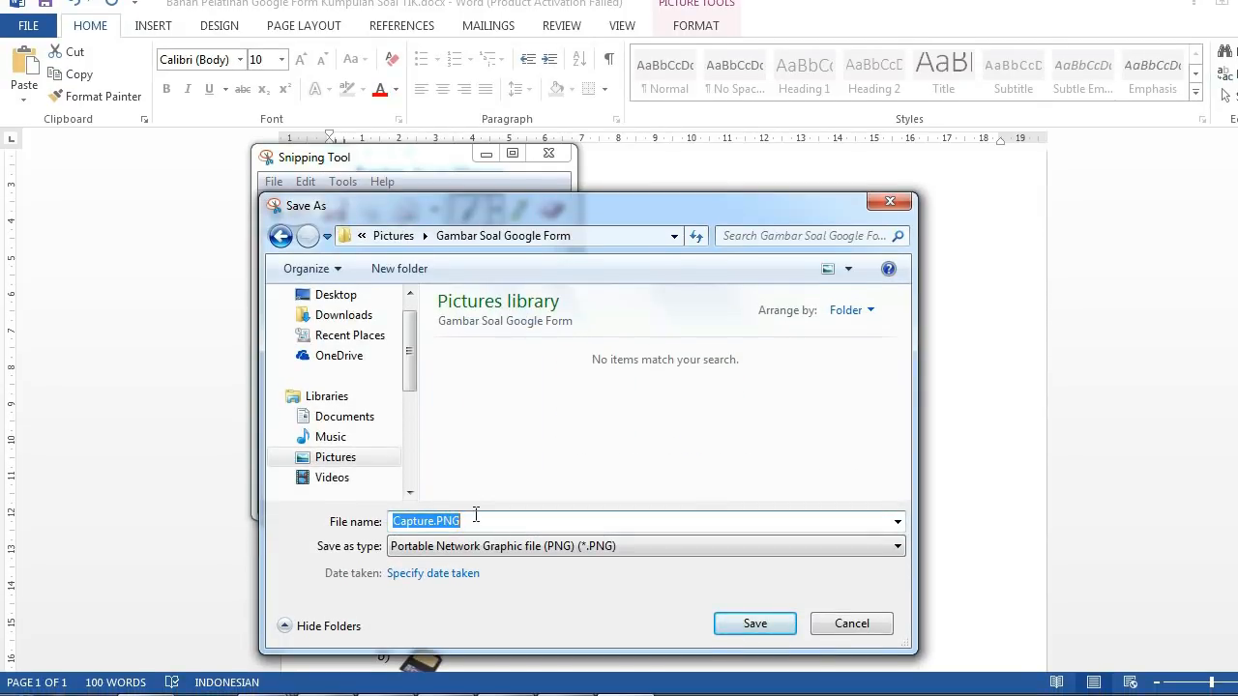
pyautogui.write('mouse1')
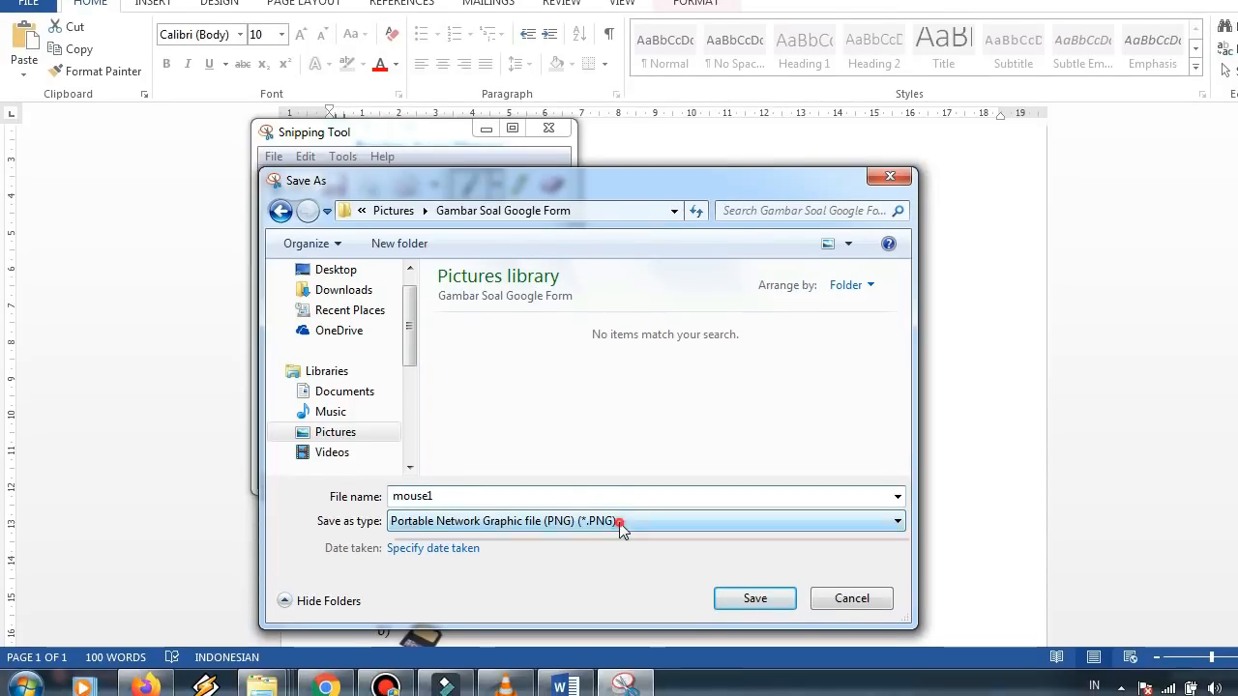
pyautogui.click(622, 547)
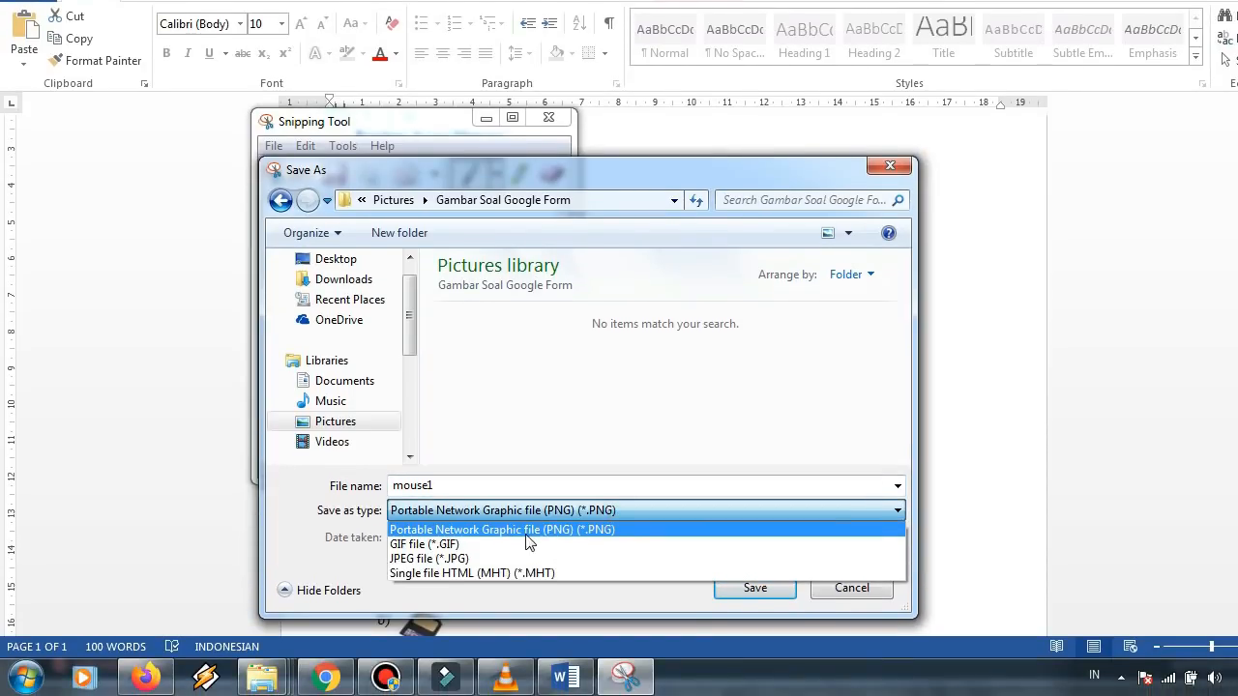
pyautogui.click(498, 594)
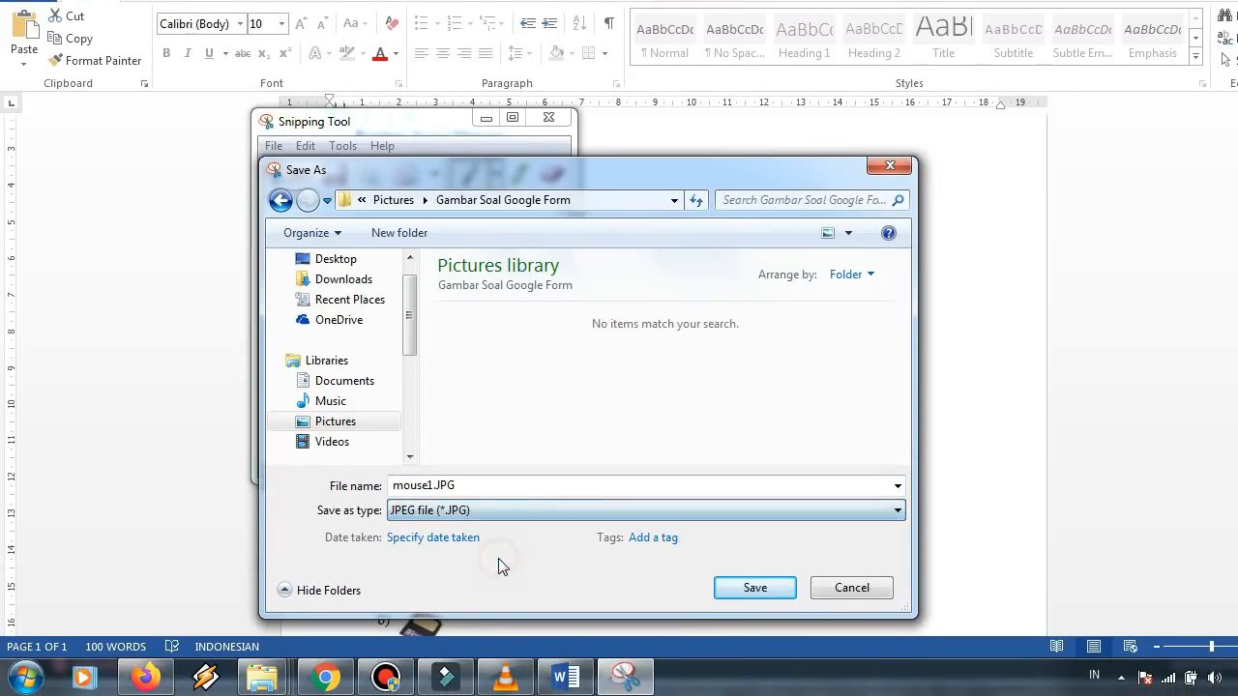
pyautogui.click(733, 590)
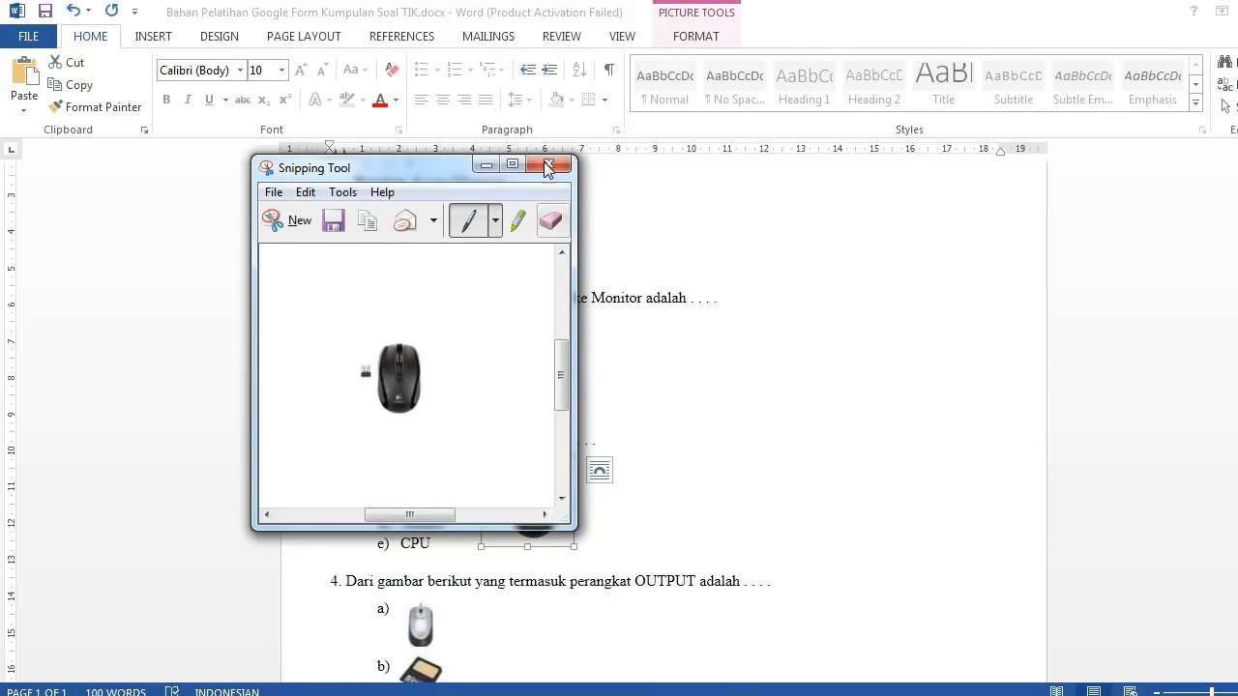
pyautogui.click(547, 170)
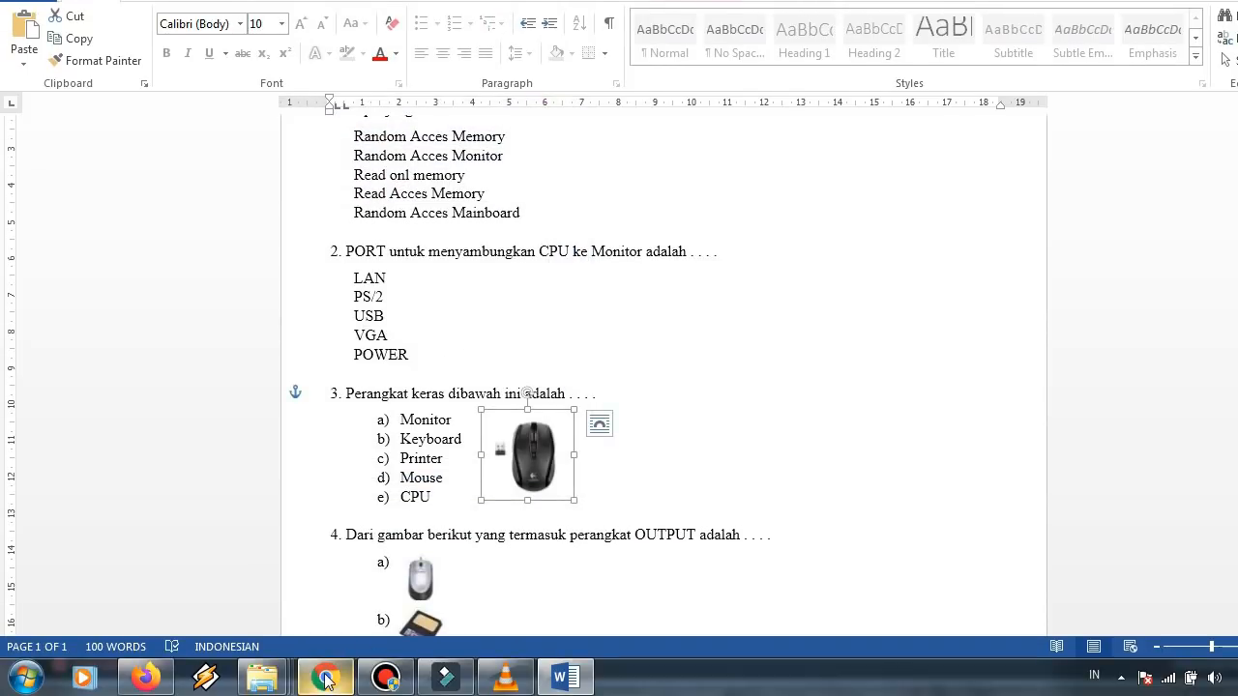
# Switch to Chrome and insert mouse1.JPG from the Gambar Soal Google Form folder as the image of the "Perangkat keras dibawah ini adalah" question
pyautogui.click(325, 680)
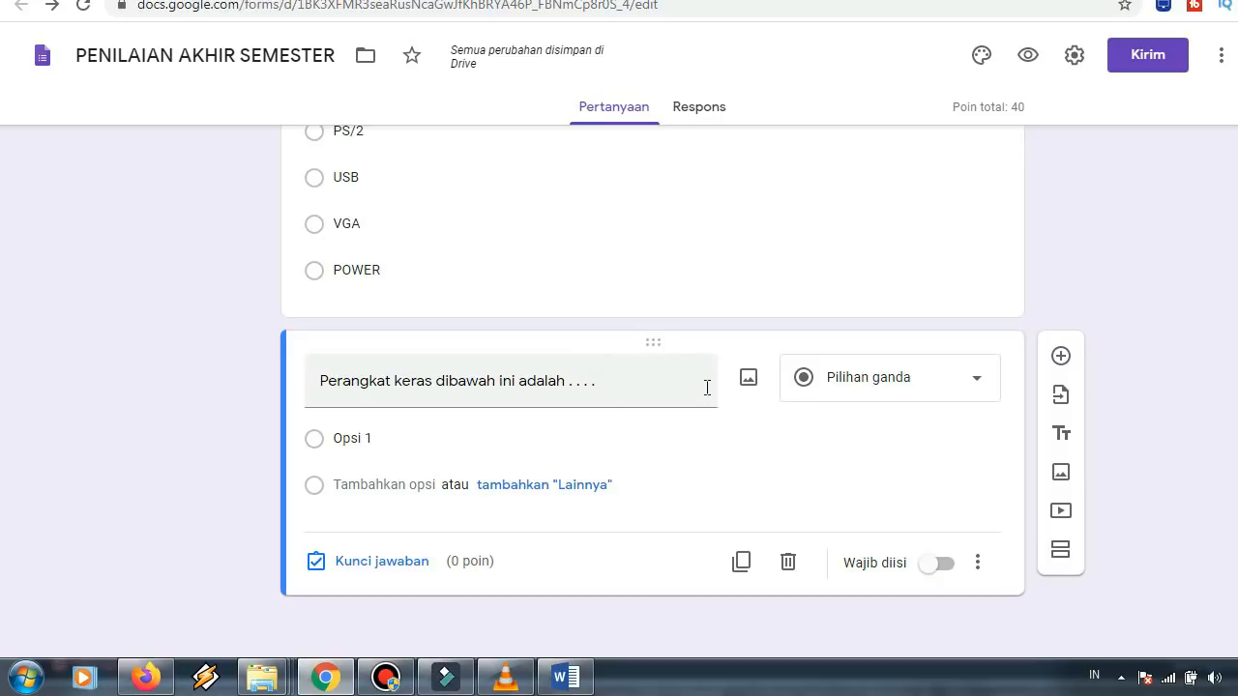
pyautogui.click(747, 378)
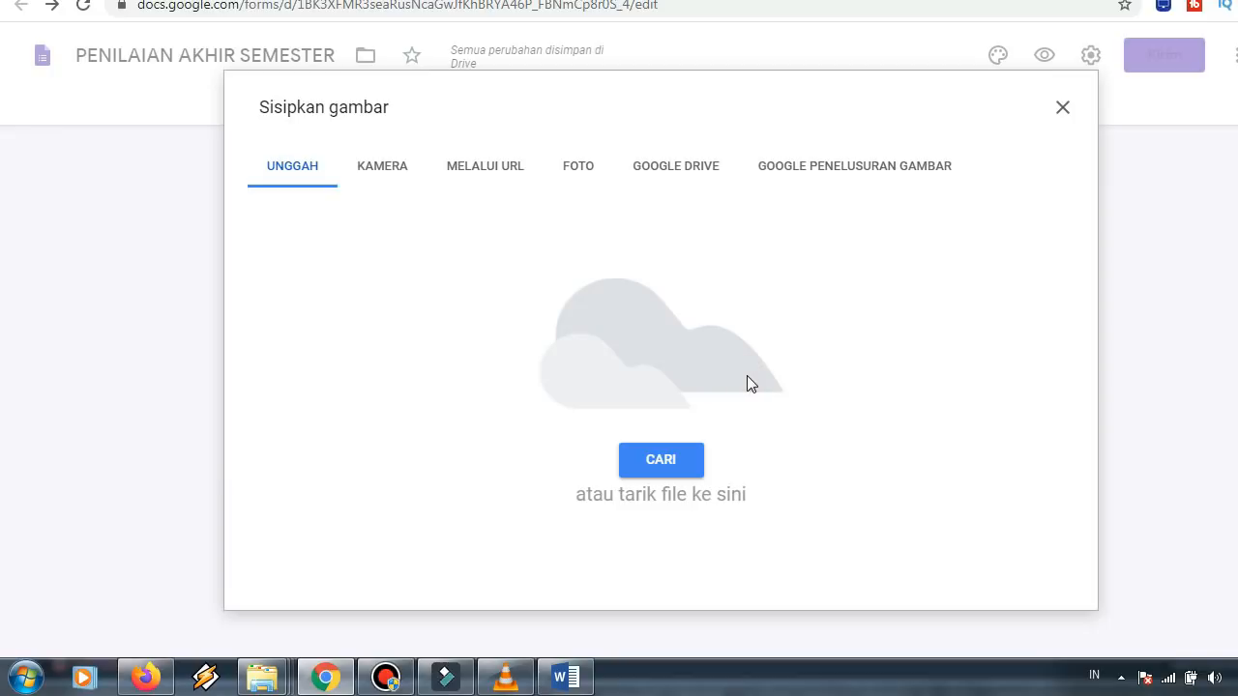
pyautogui.click(687, 463)
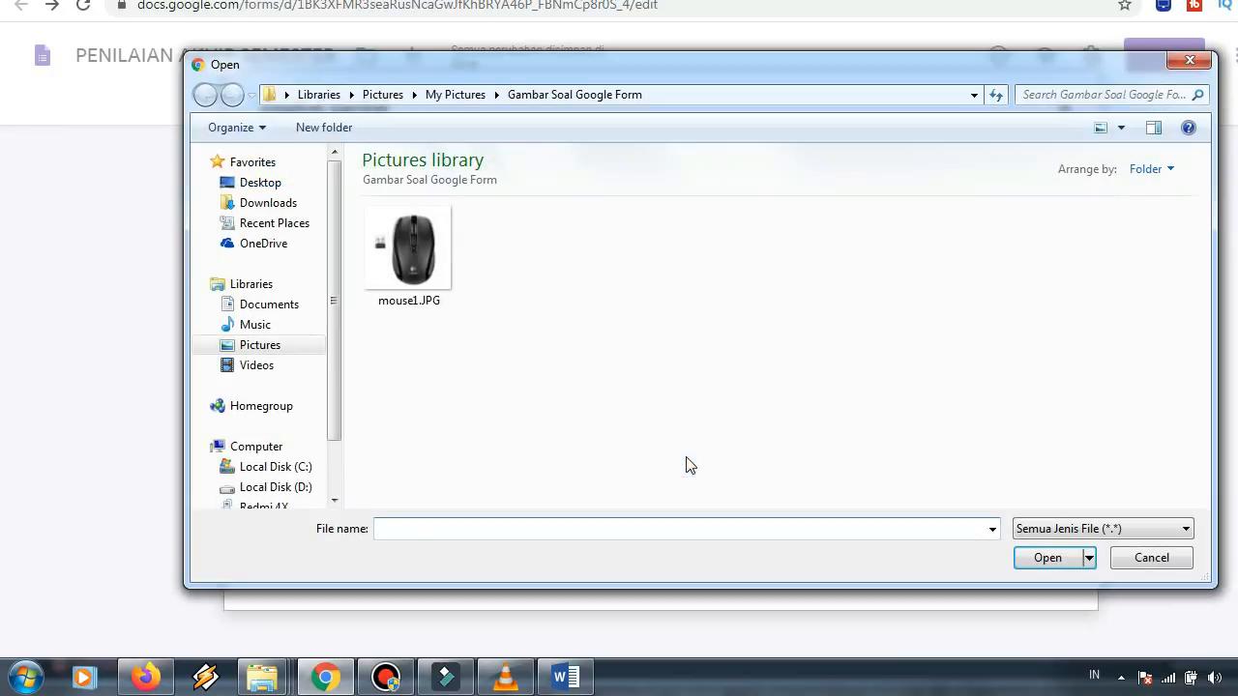
pyautogui.click(427, 259)
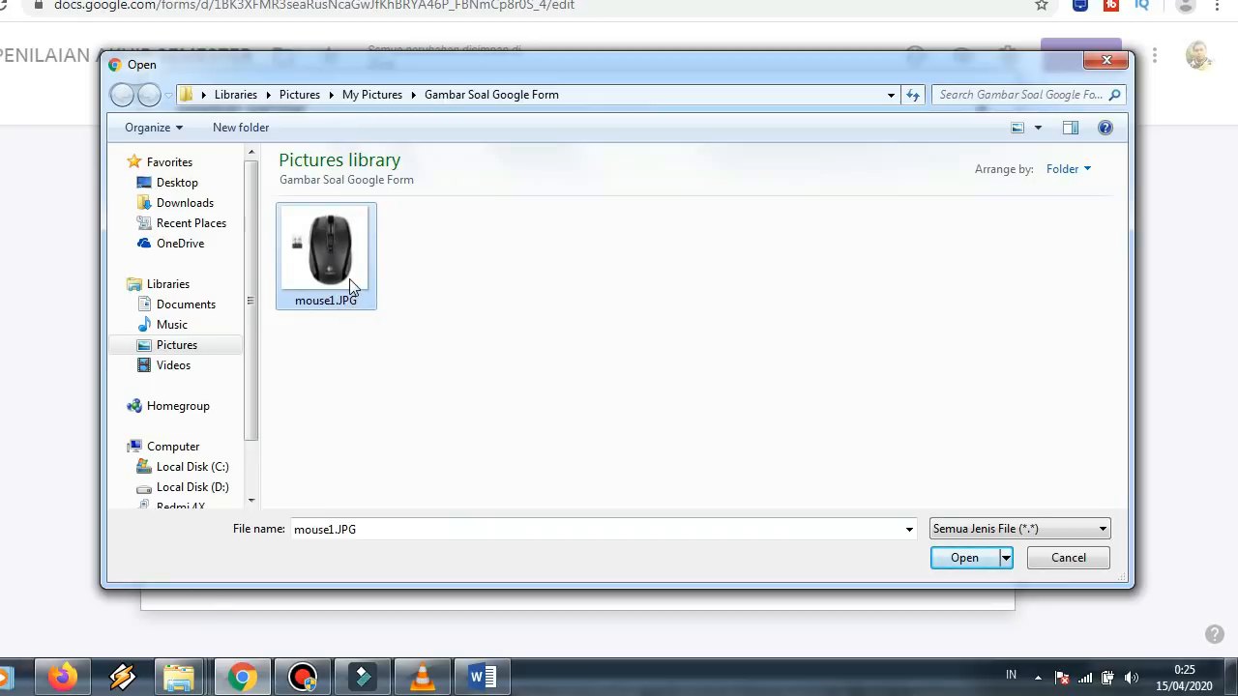
pyautogui.click(201, 346)
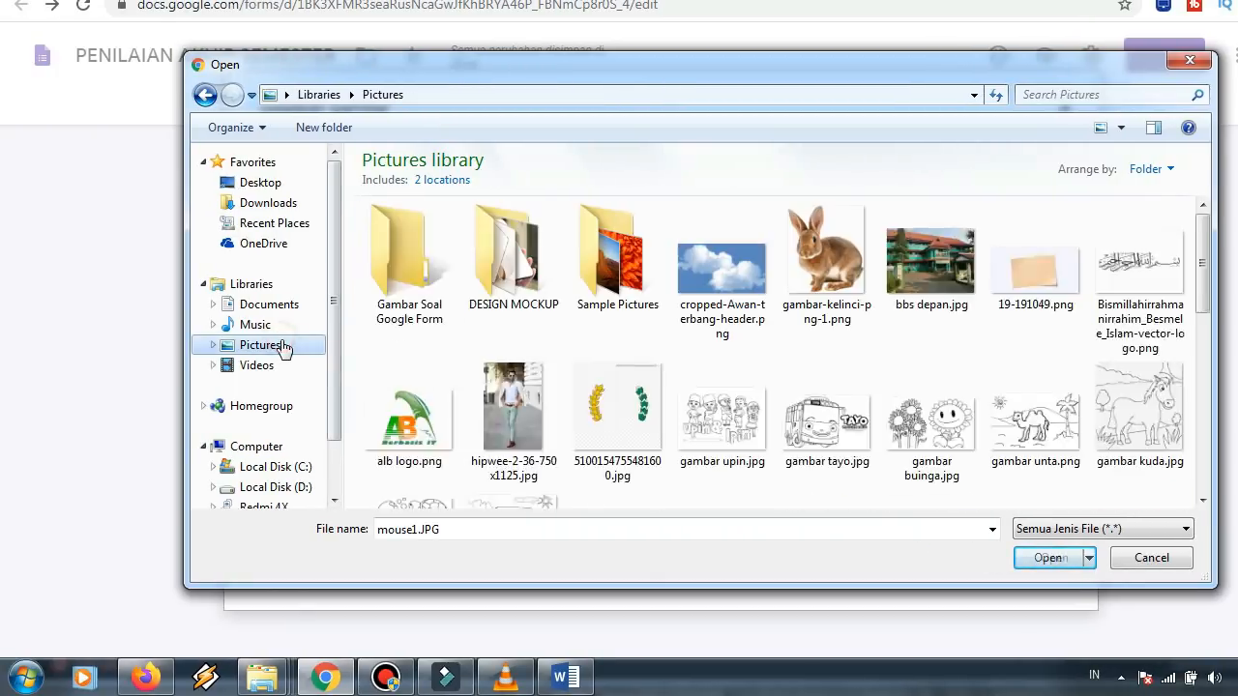
pyautogui.doubleClick(416, 275)
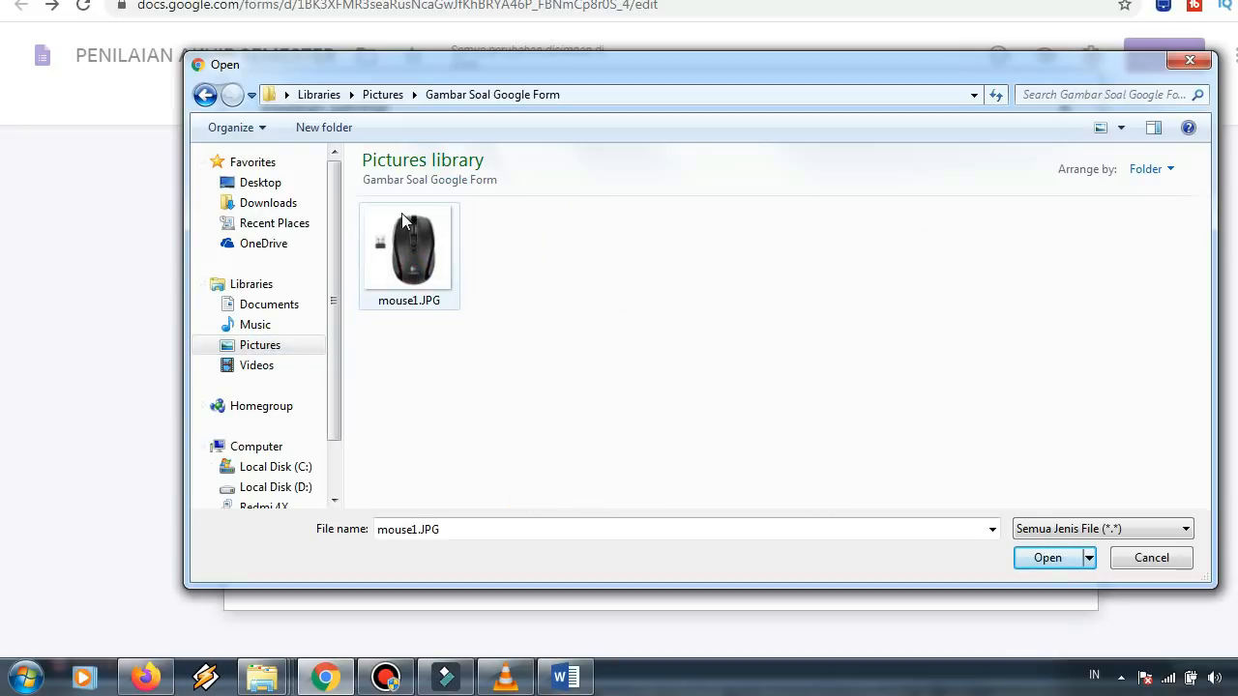
pyautogui.click(408, 242)
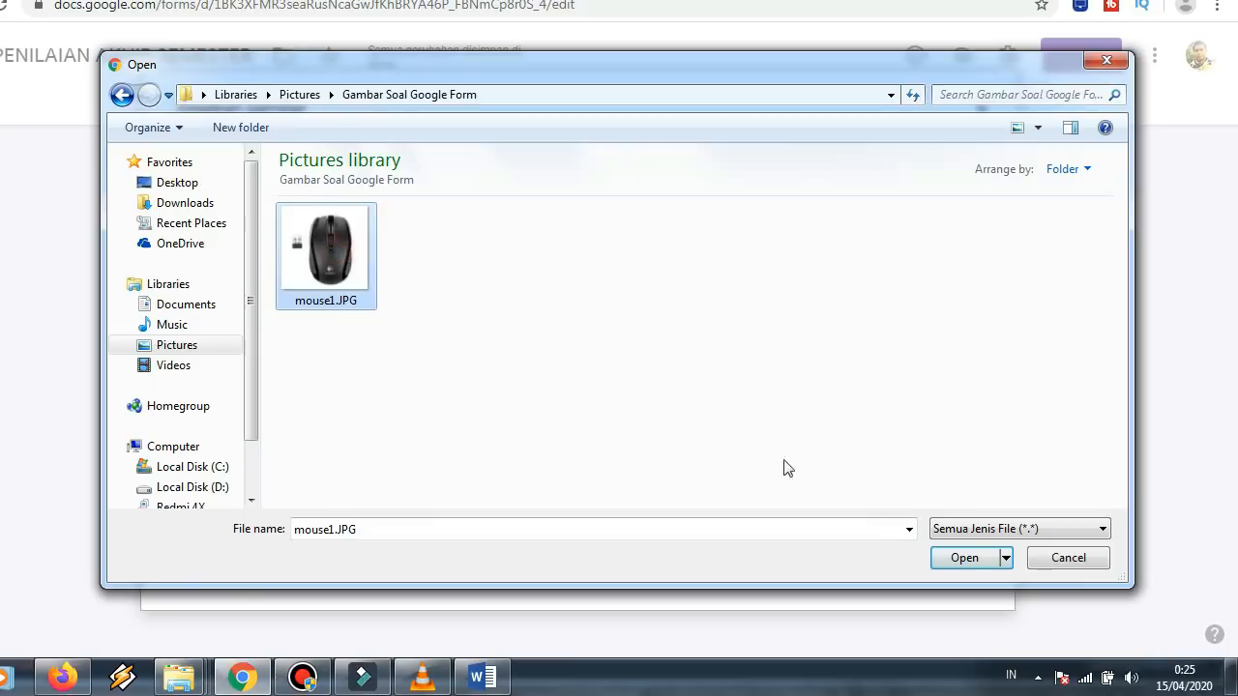
pyautogui.click(968, 556)
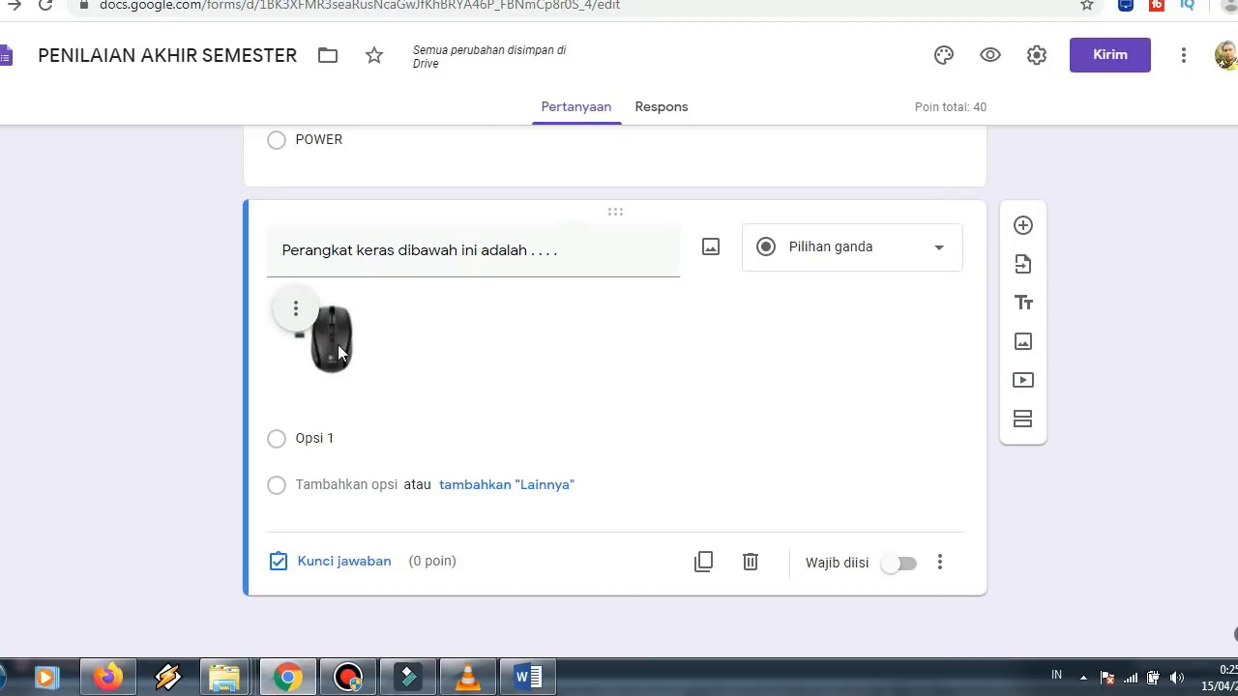
# Enlarge the mouse image below the question title to roughly twice its width, keeping its proportions
pyautogui.click(337, 346)
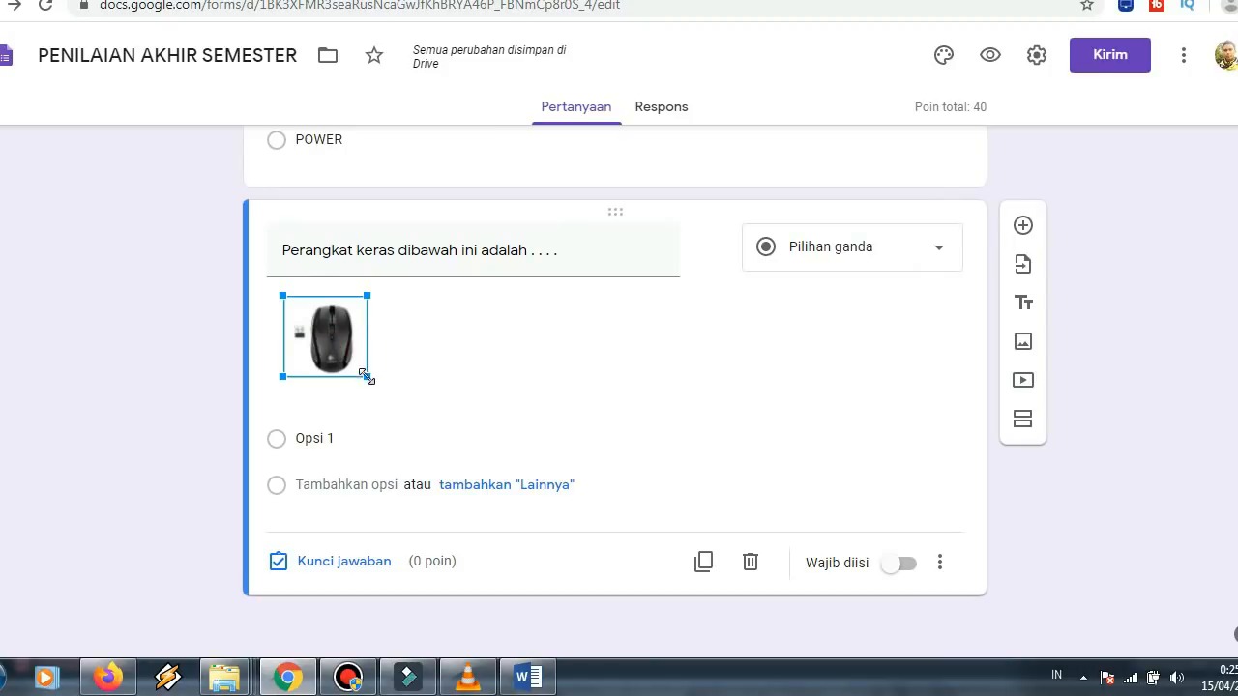
pyautogui.moveTo(367, 377); pyautogui.dragTo(445, 463)
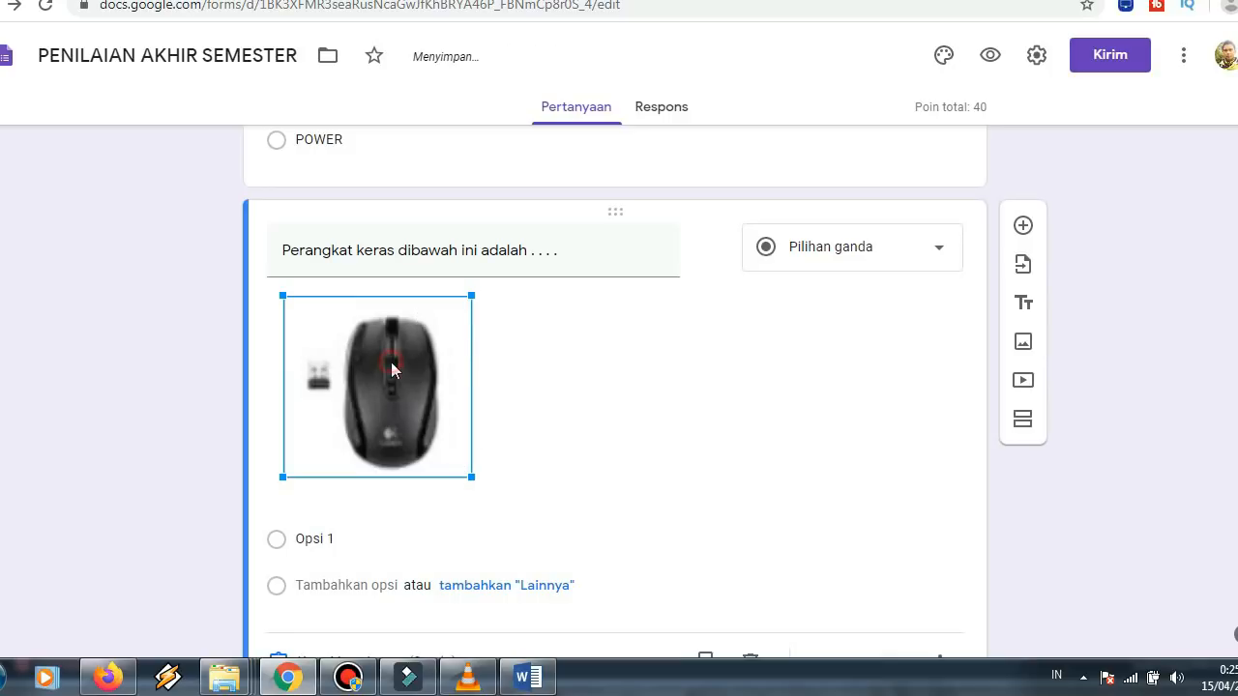
pyautogui.moveTo(473, 478); pyautogui.dragTo(476, 483)
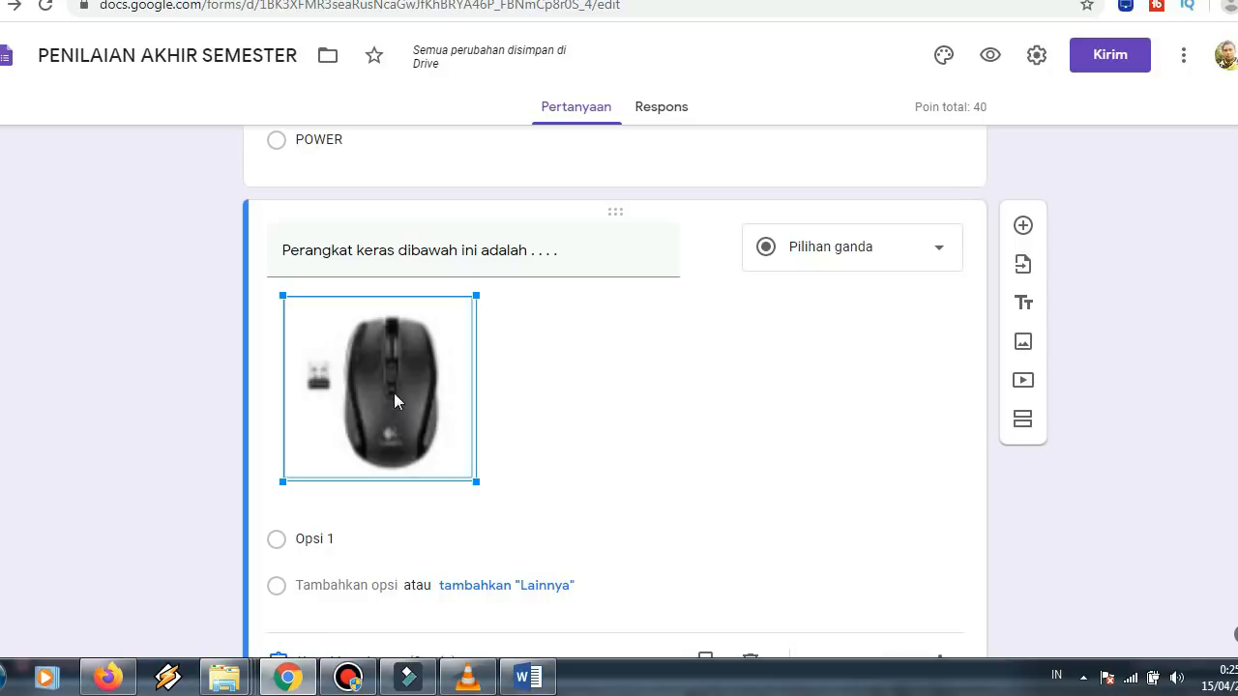
pyautogui.click(316, 294)
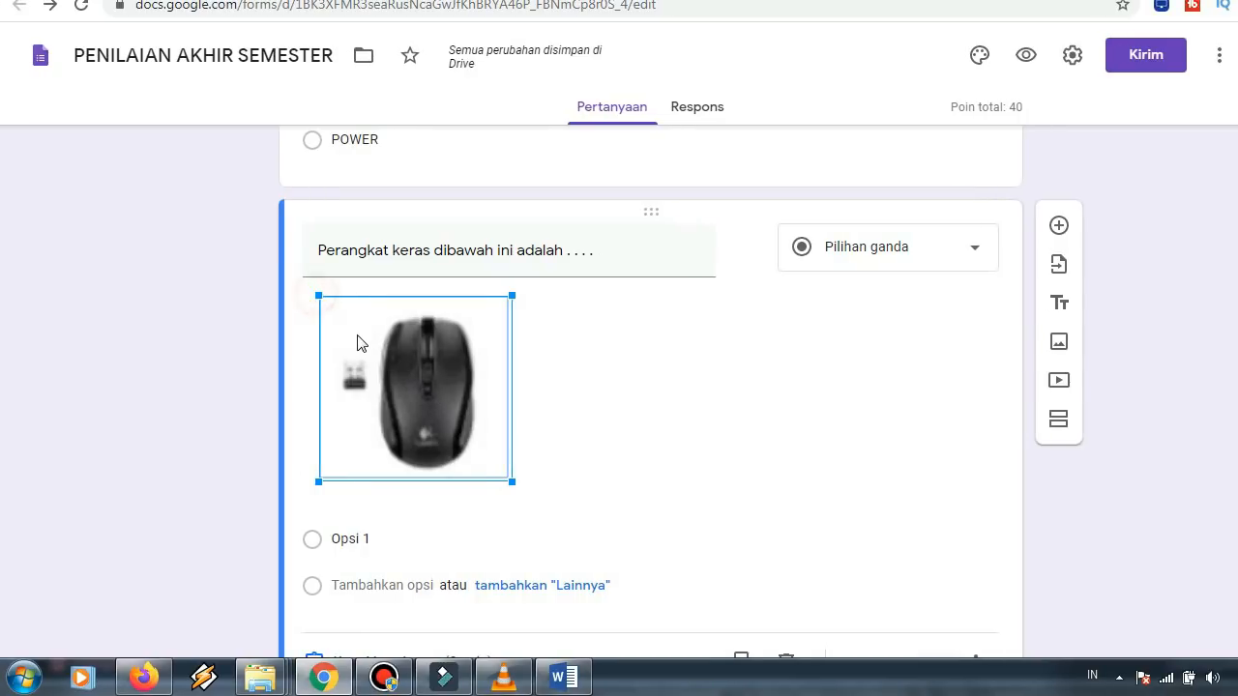
pyautogui.click(590, 380)
pyautogui.click(443, 355)
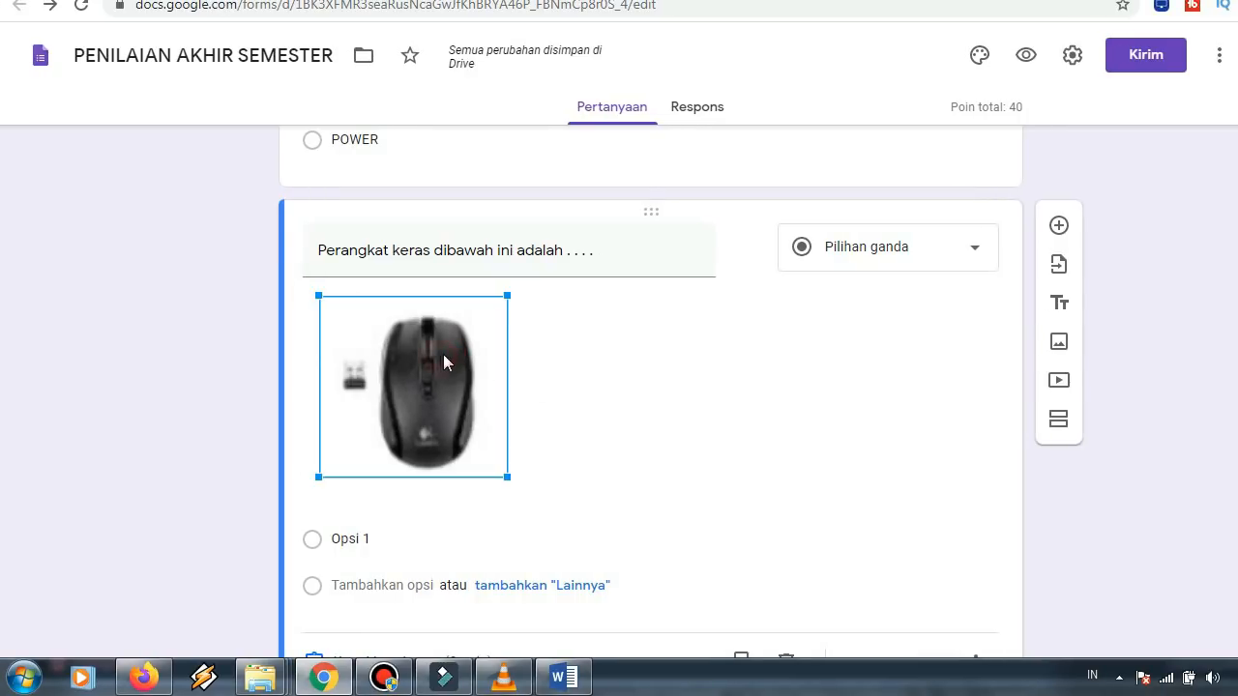
pyautogui.moveTo(505, 292)
pyautogui.mouseDown()
pyautogui.moveTo(467, 322)
pyautogui.moveTo(584, 236)
pyautogui.moveTo(489, 310)
pyautogui.mouseUp()
pyautogui.click(596, 380)
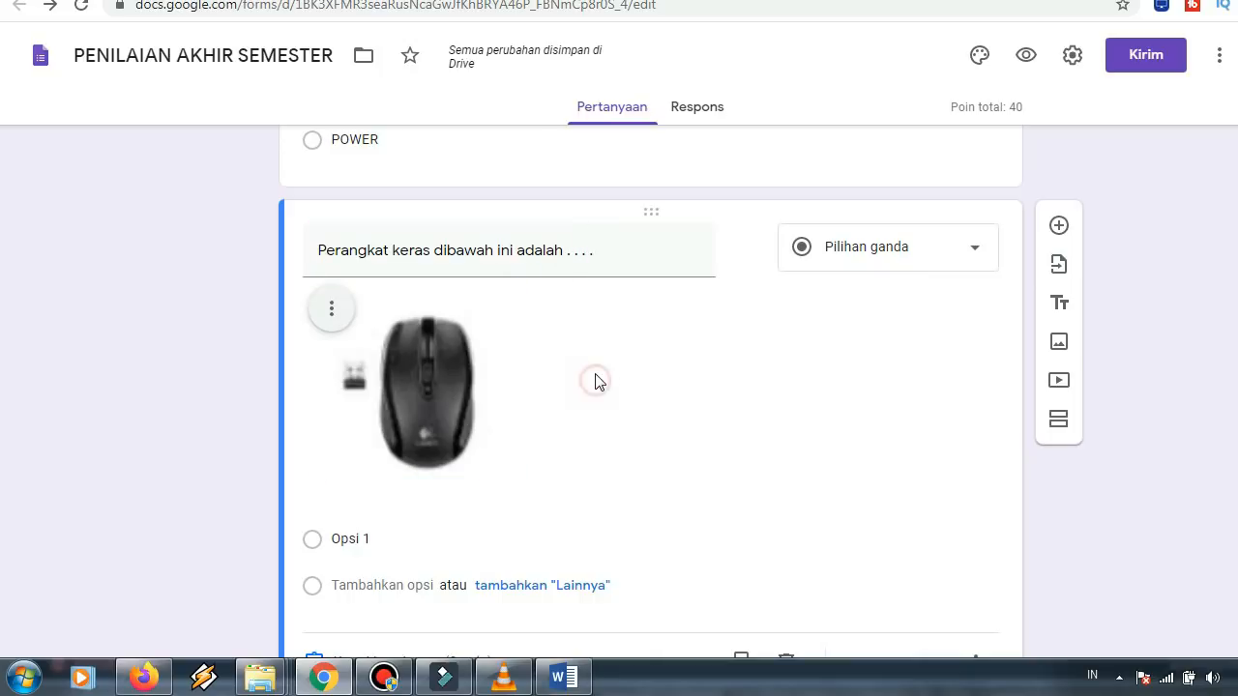
# Try centre alignment (Rata tengah) on the mouse image and set it back to left alignment (Rata kiri)
pyautogui.click(332, 308)
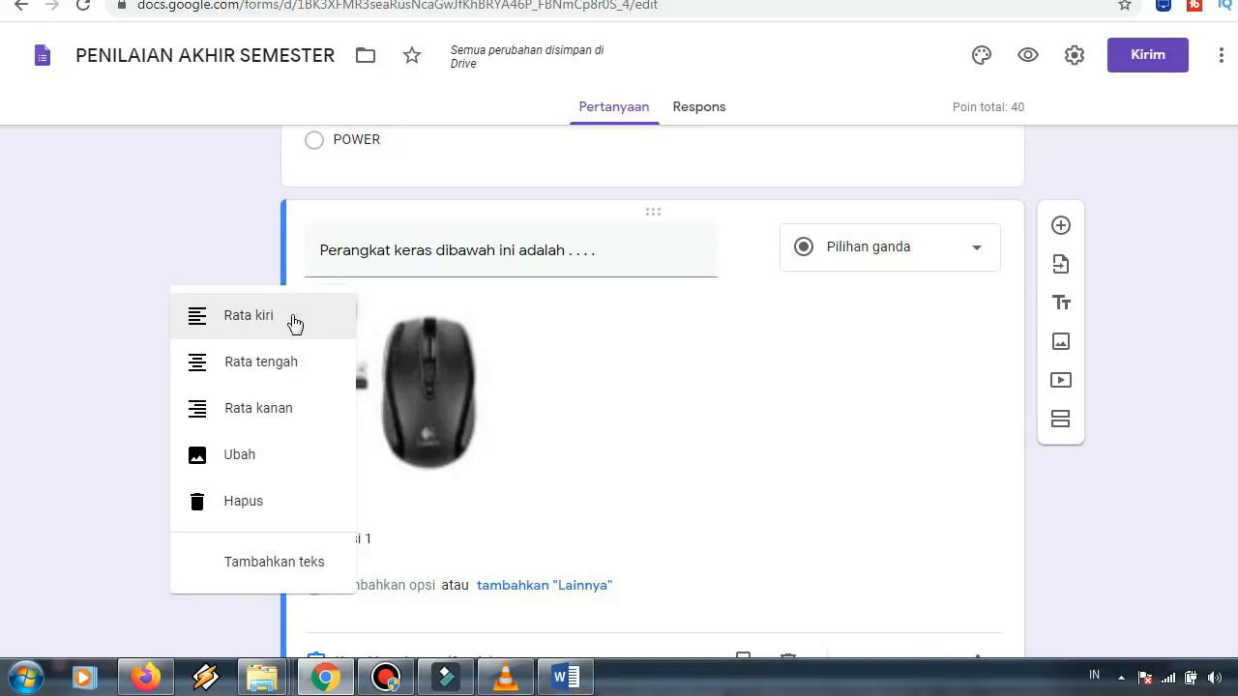
pyautogui.click(279, 363)
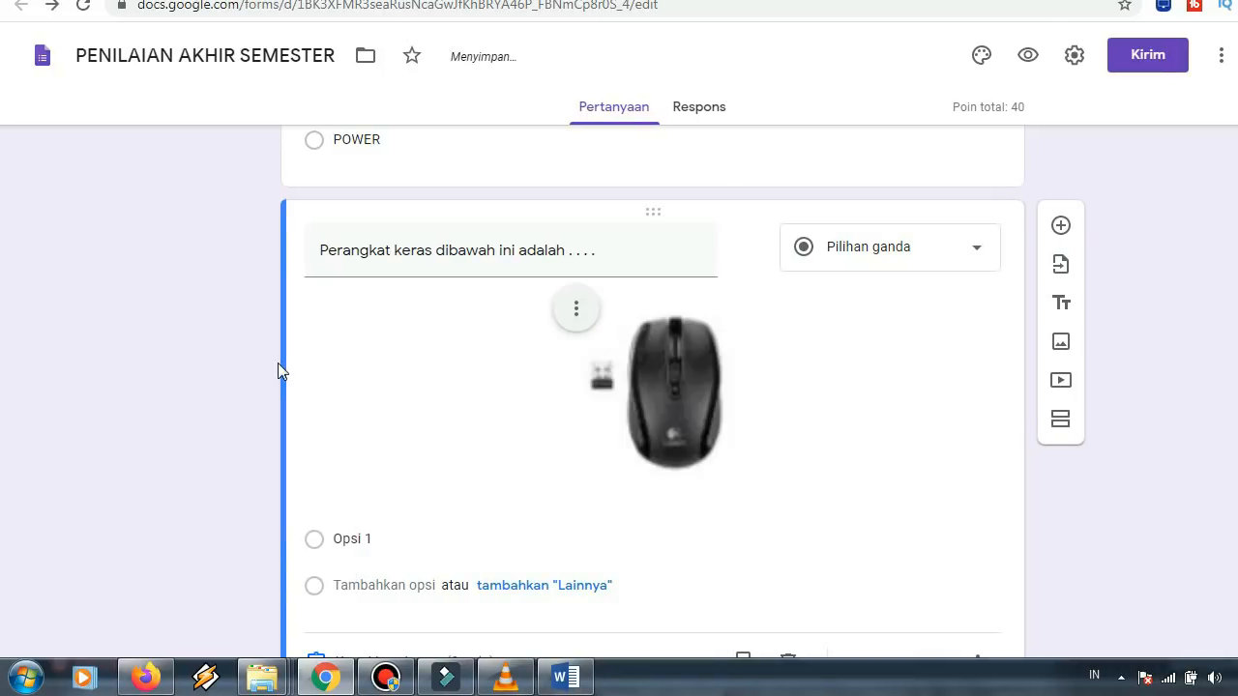
pyautogui.click(576, 308)
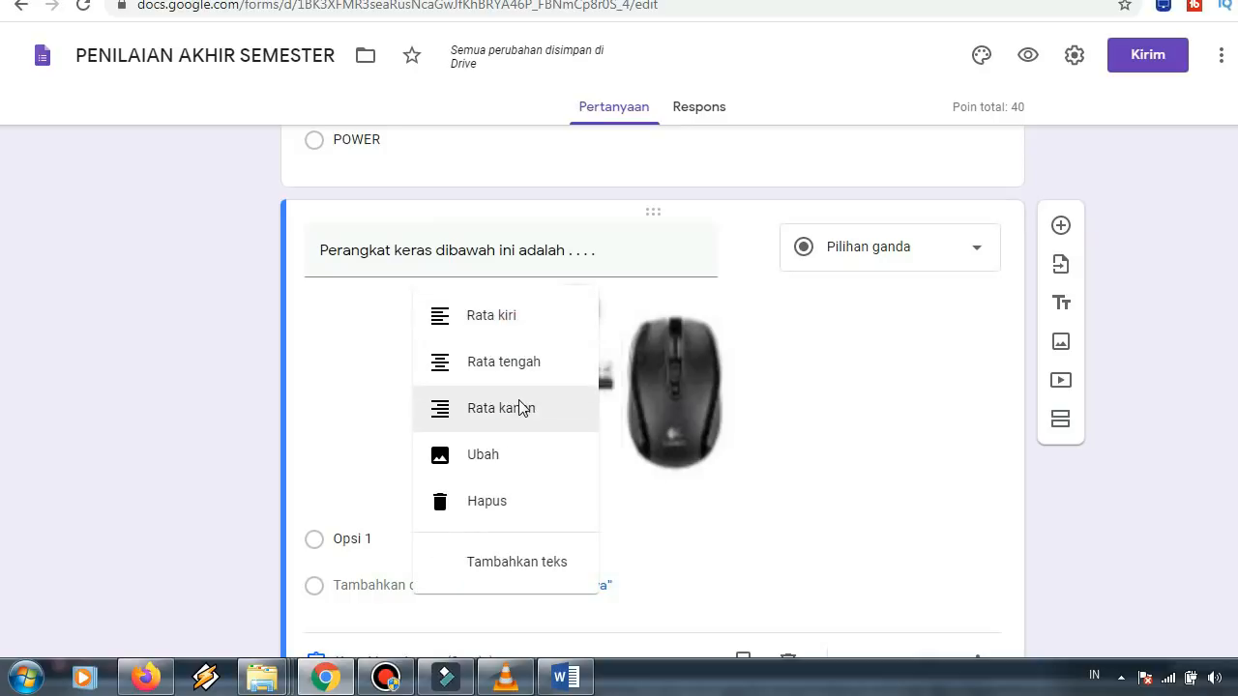
pyautogui.click(500, 318)
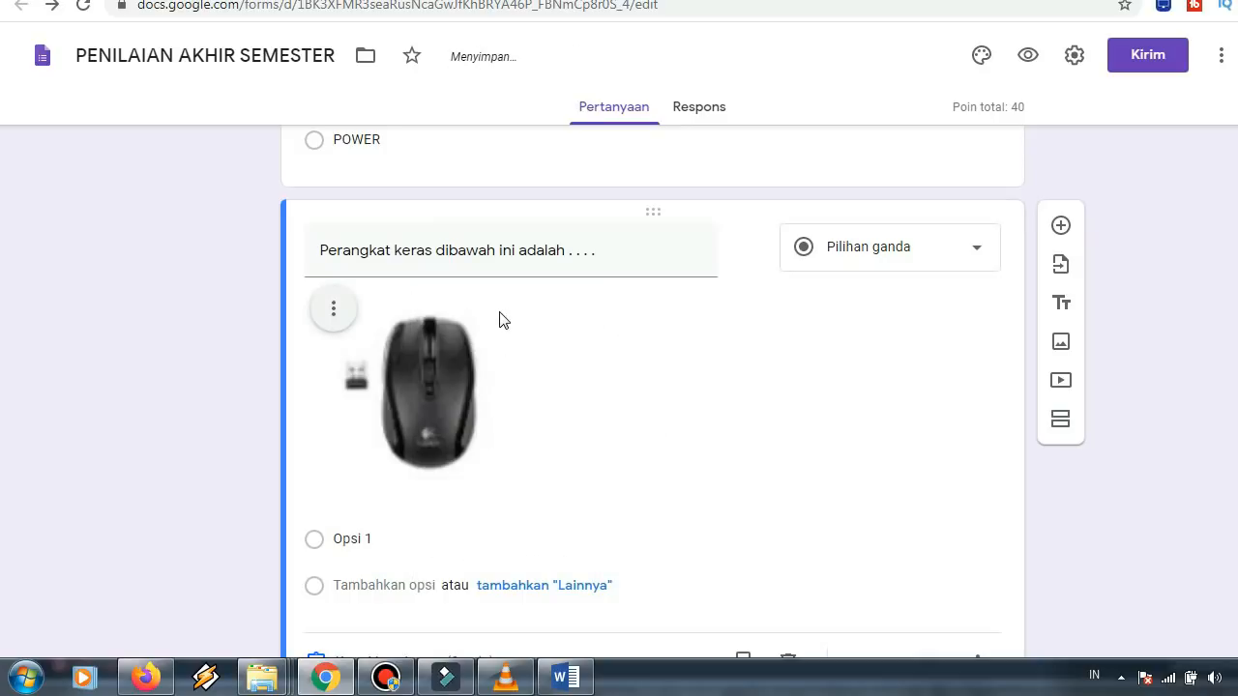
# Switch to Word, remove the lettered numbering from question 3's answers Monitor to CPU, and copy the five answers
pyautogui.scroll(-1, 435, 512)
pyautogui.click(387, 443)
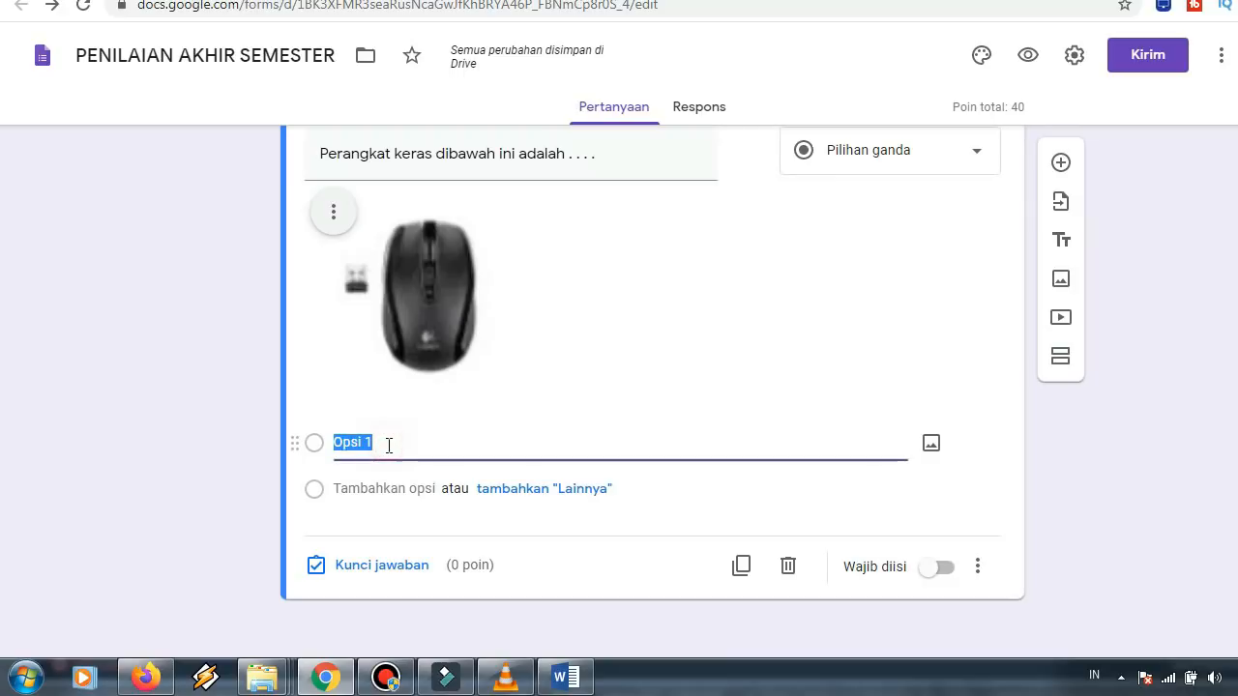
pyautogui.click(566, 677)
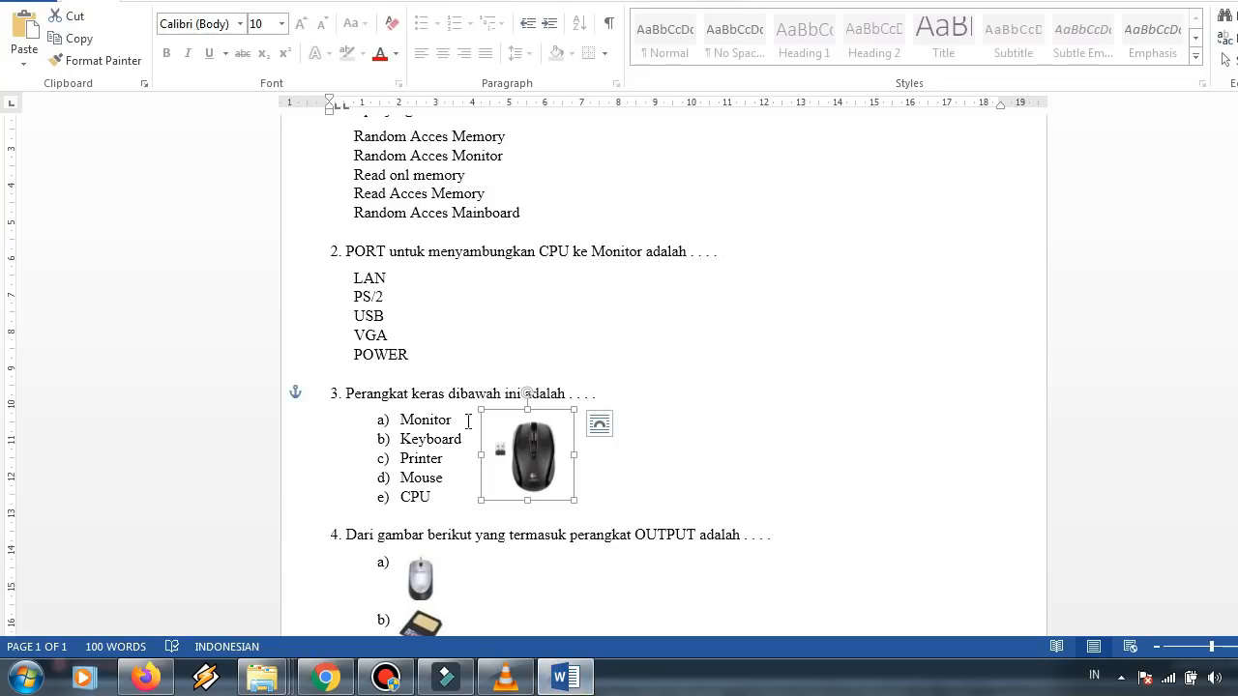
pyautogui.moveTo(460, 420); pyautogui.dragTo(416, 497)
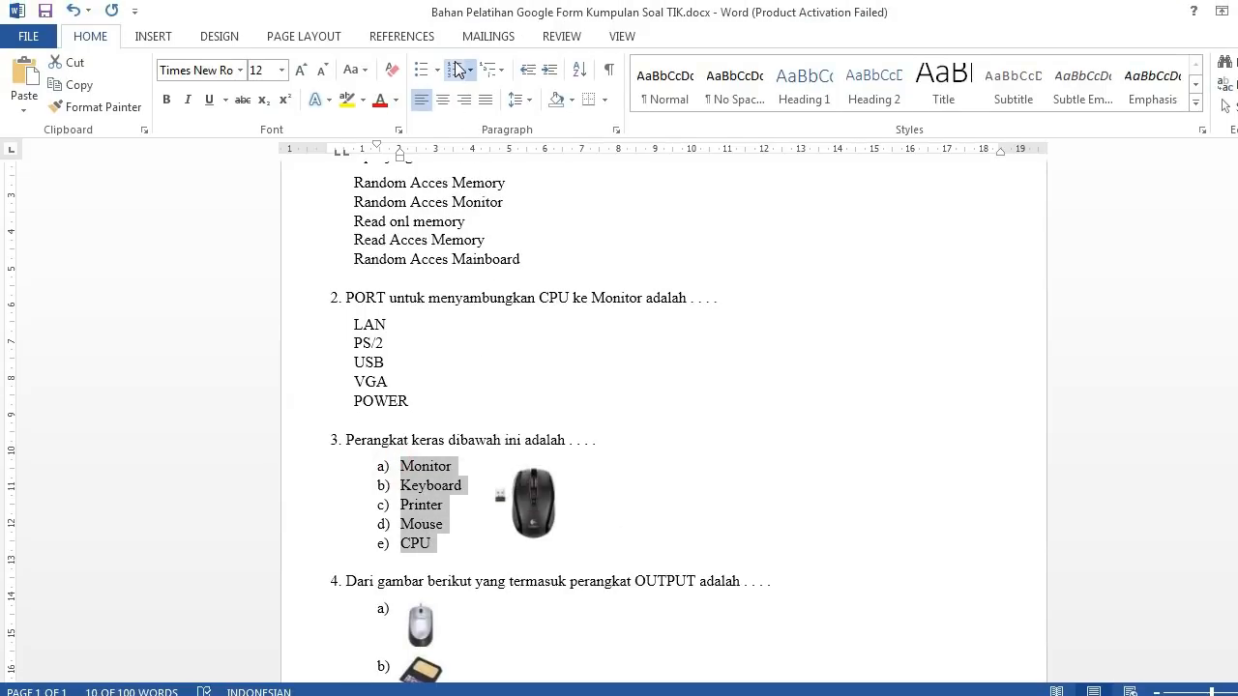
pyautogui.click(456, 70)
pyautogui.rightClick(380, 472)
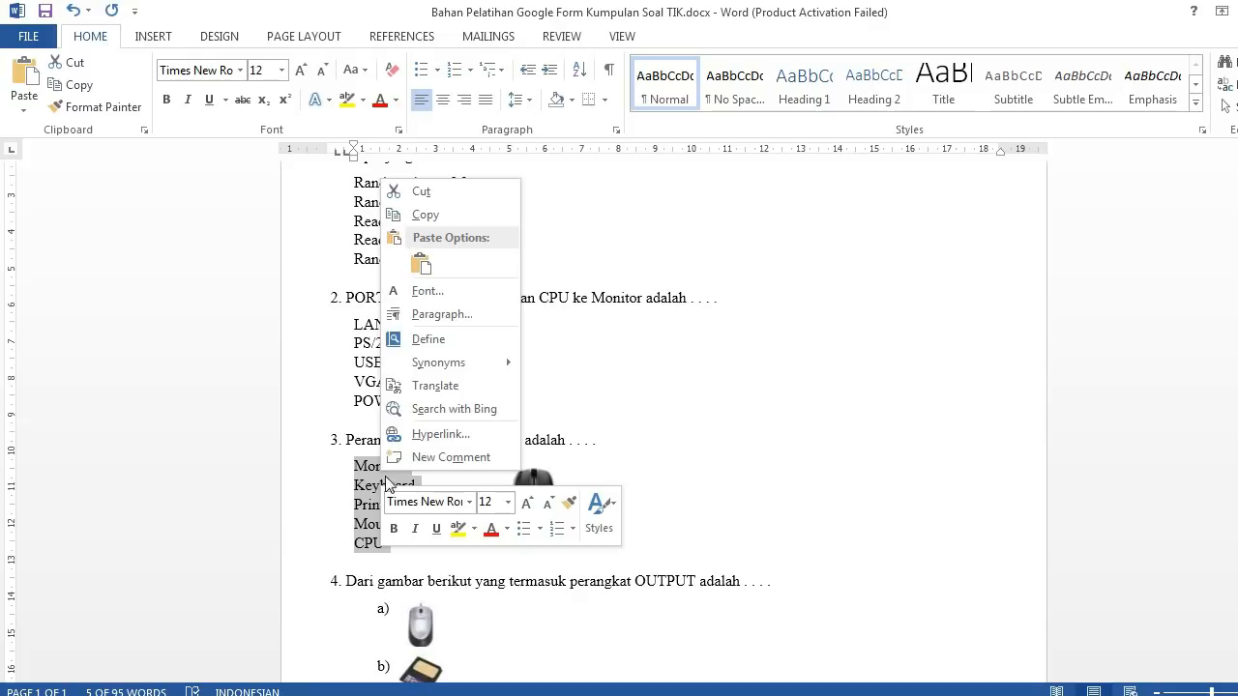
pyautogui.click(422, 211)
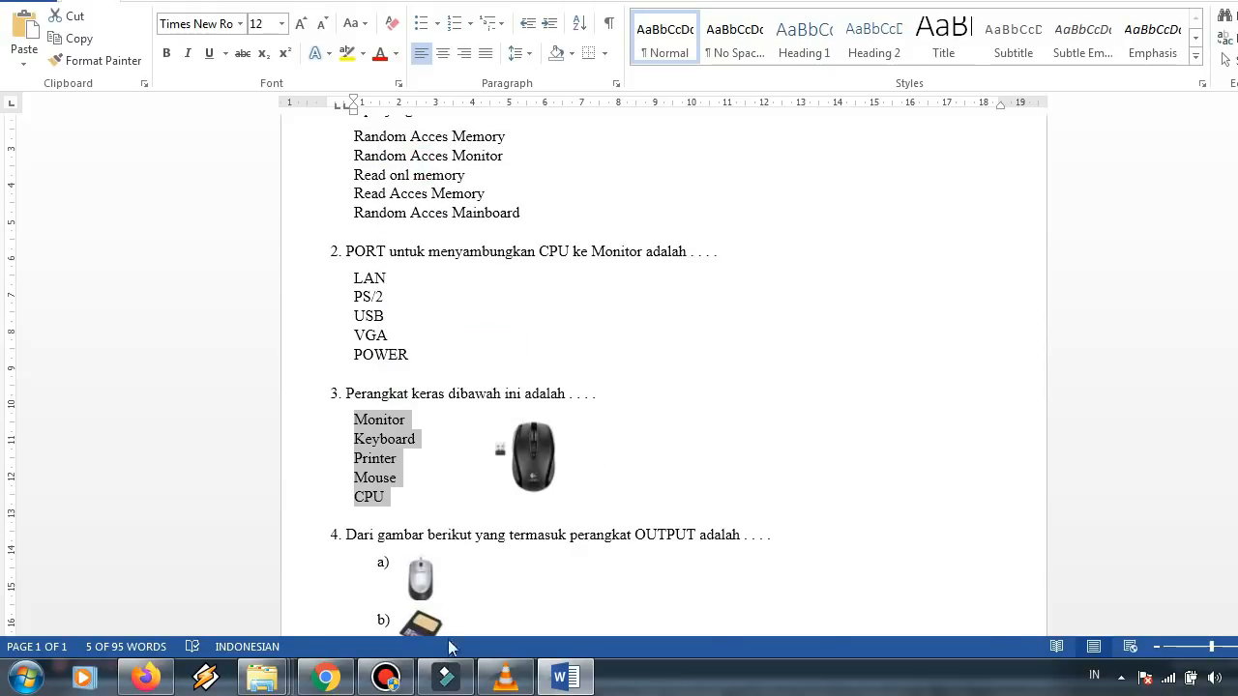
# Switch to Chrome, paste the copied answers as the mouse question's options starting at Opsi 1, and make the question required
pyautogui.click(325, 676)
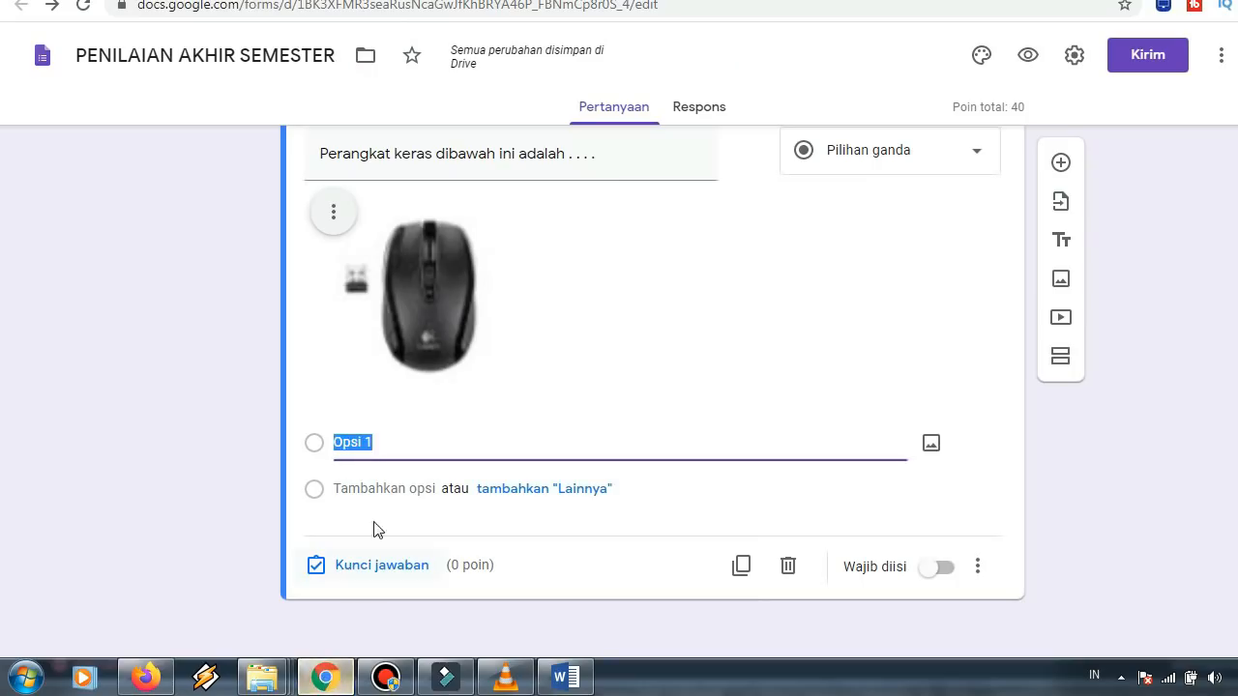
pyautogui.rightClick(378, 437)
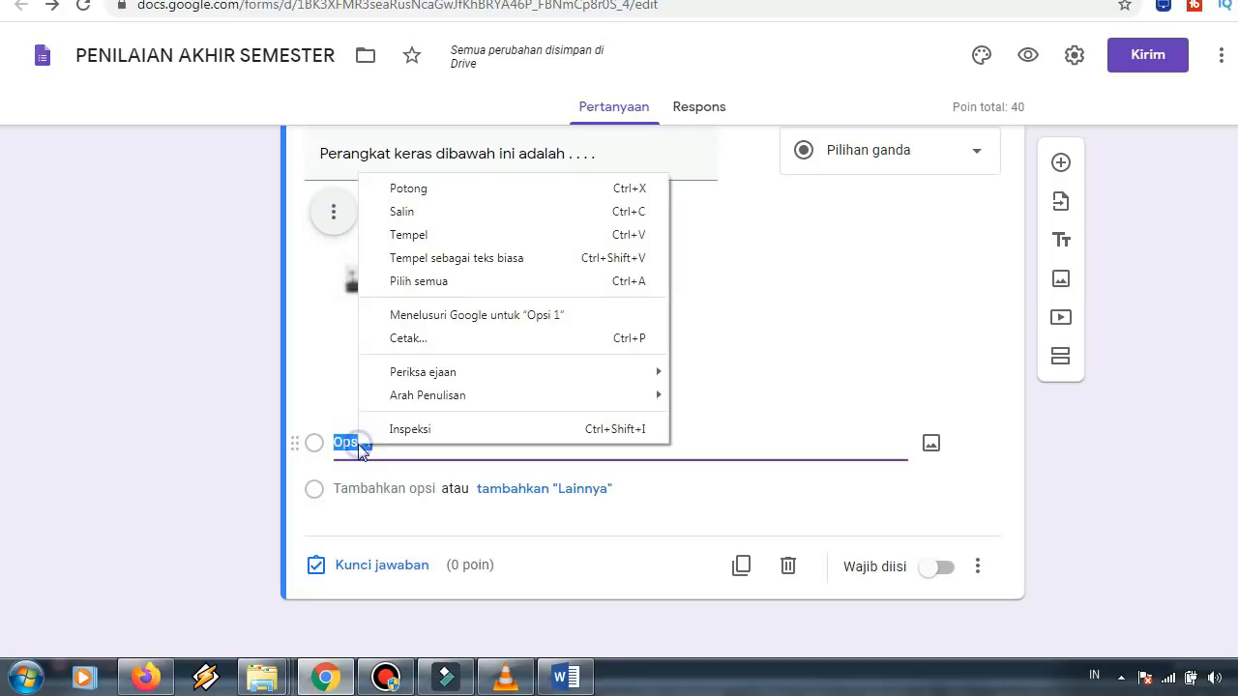
pyautogui.click(428, 241)
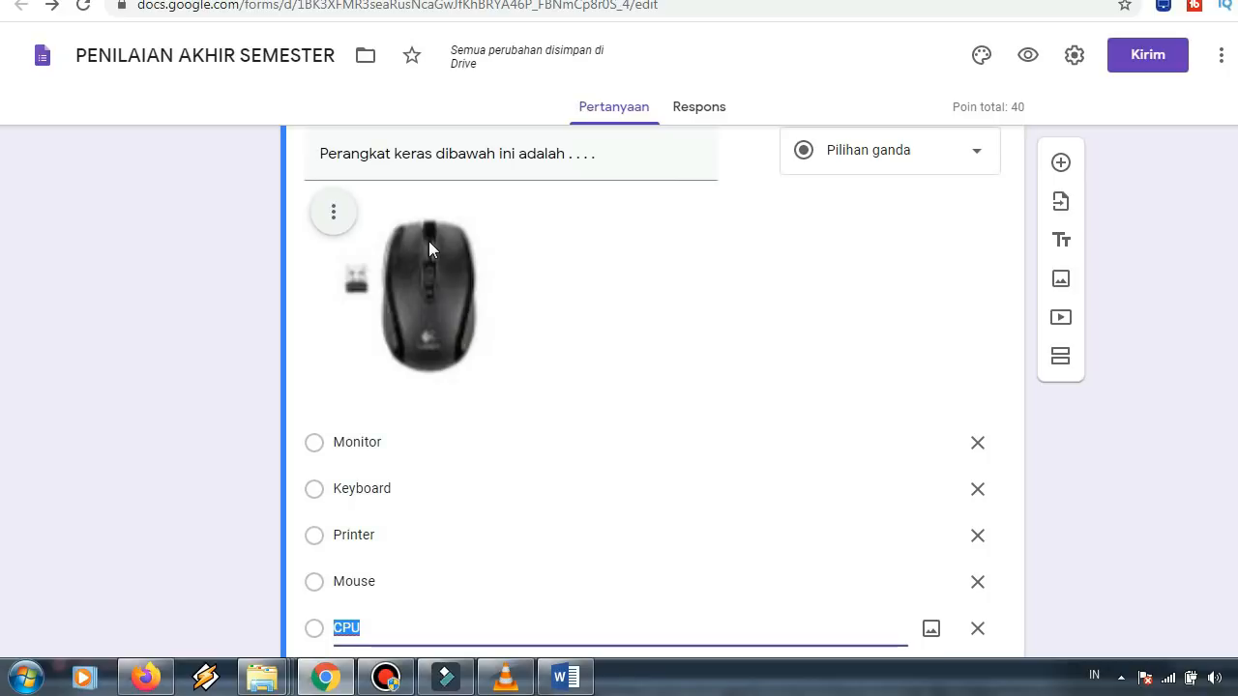
pyautogui.scroll(-2, 542, 464)
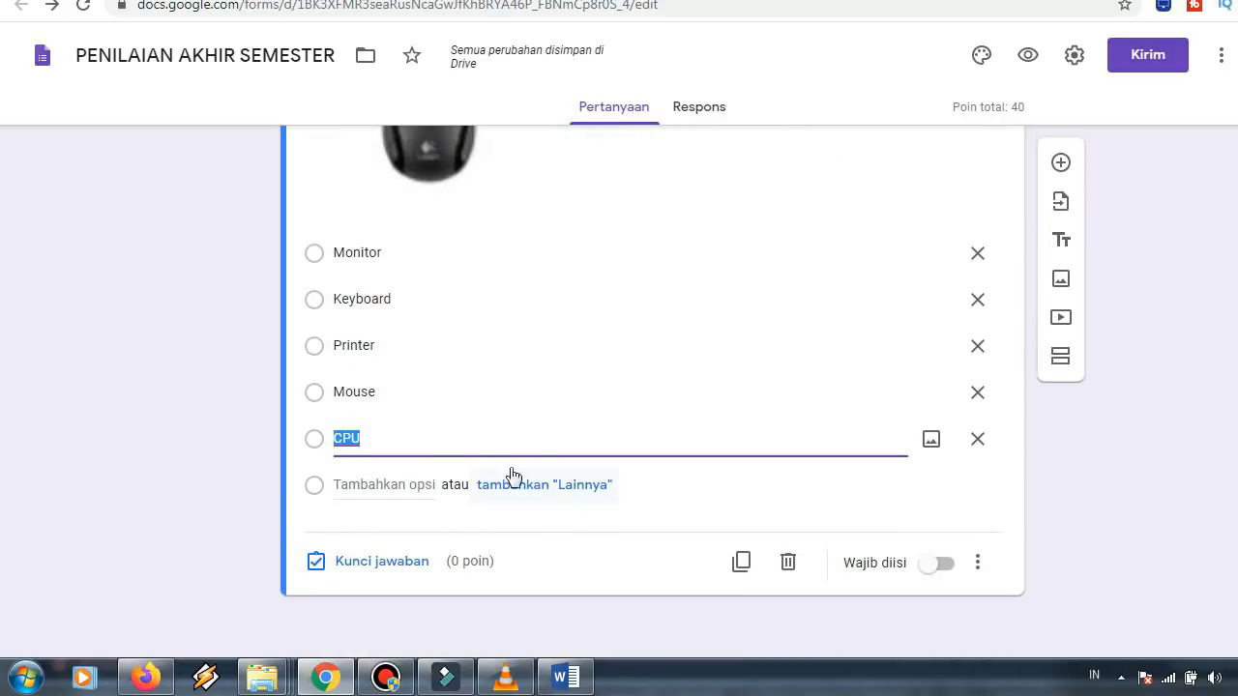
pyautogui.click(938, 564)
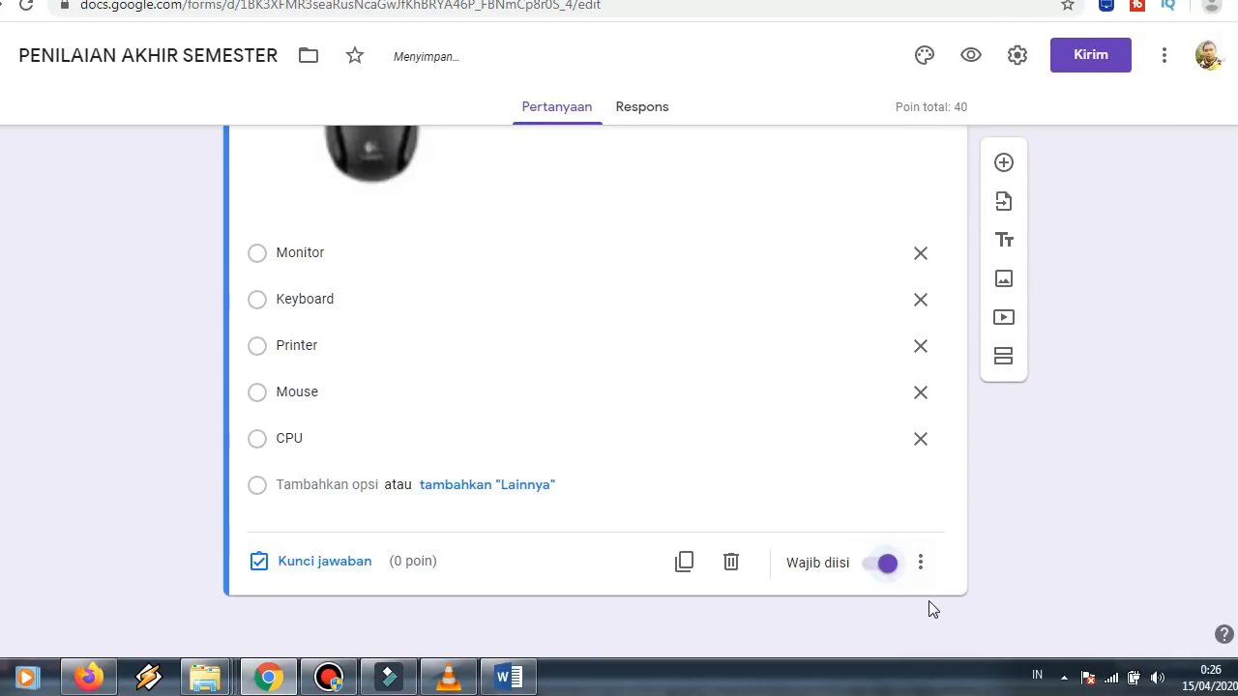
# Set Mouse as the correct answer in the mouse question's answer key, worth 20 points
pyautogui.click(340, 562)
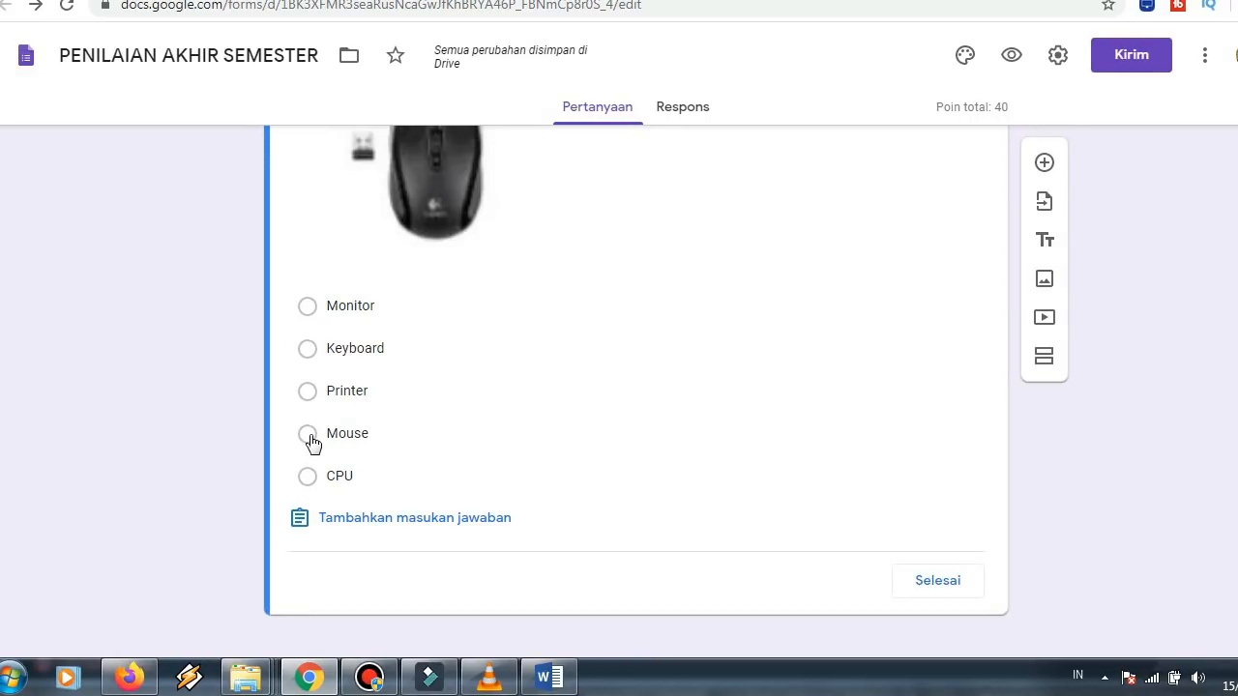
pyautogui.click(308, 435)
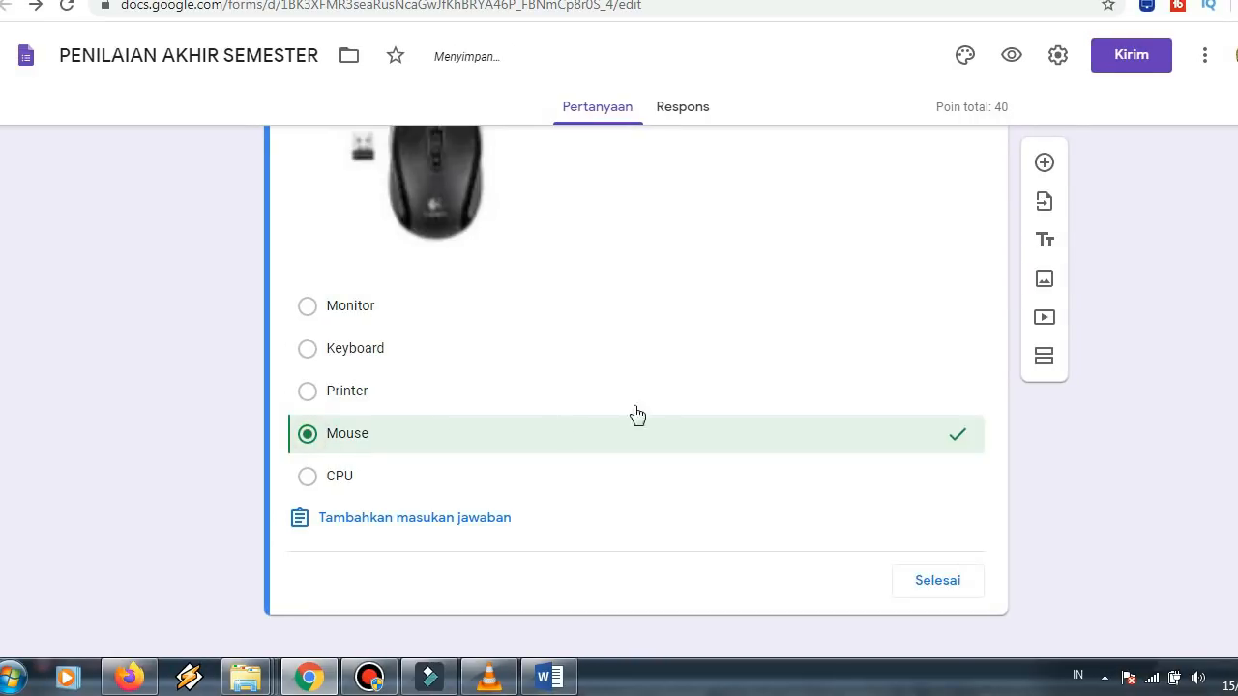
pyautogui.scroll(3, 677, 395)
pyautogui.doubleClick(922, 325)
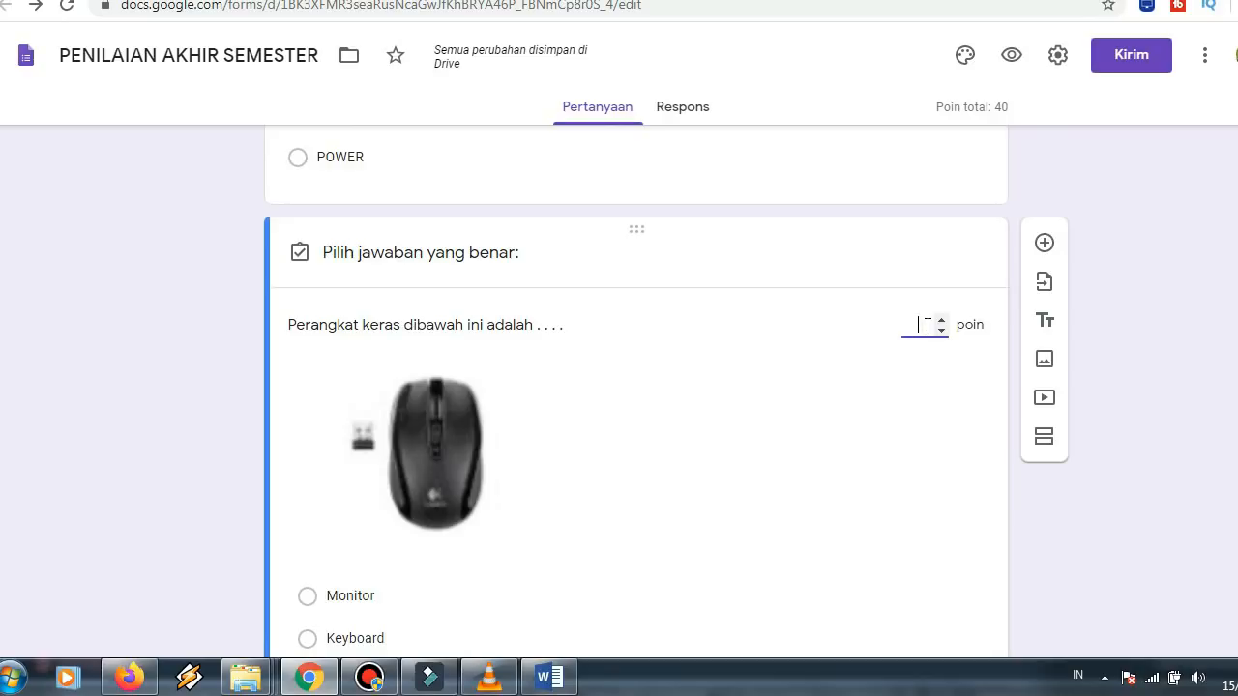
pyautogui.scroll(1, 812, 434)
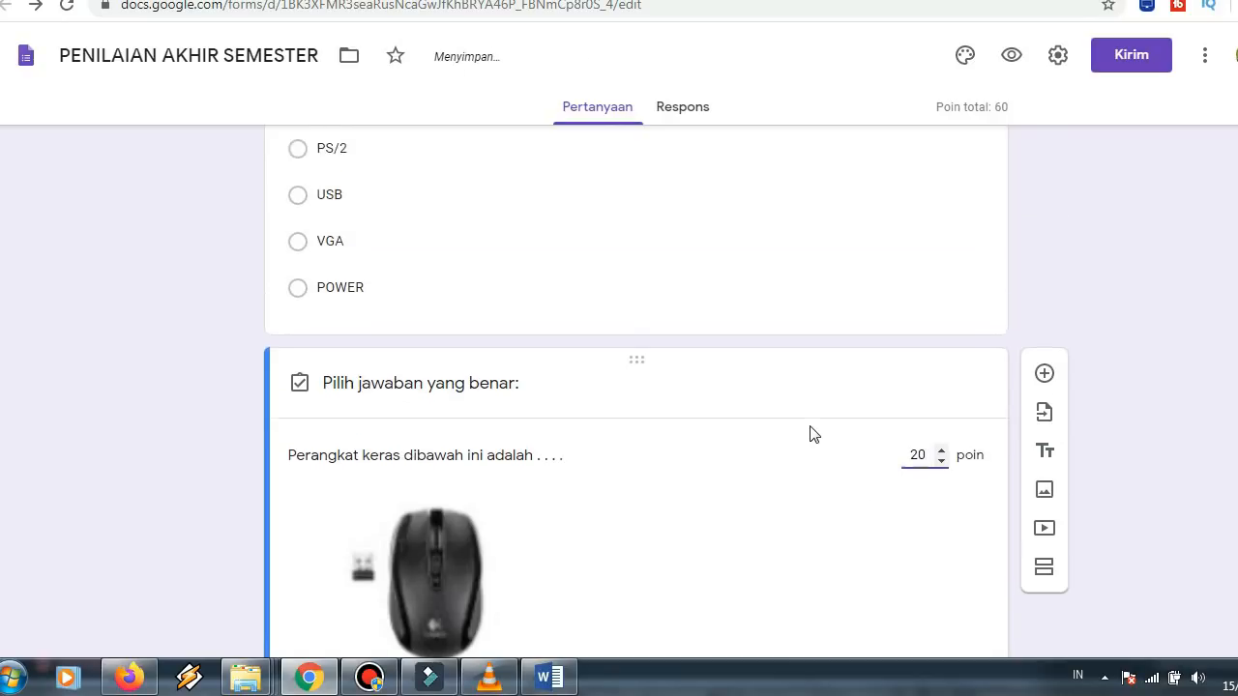
pyautogui.scroll(-5, 798, 431)
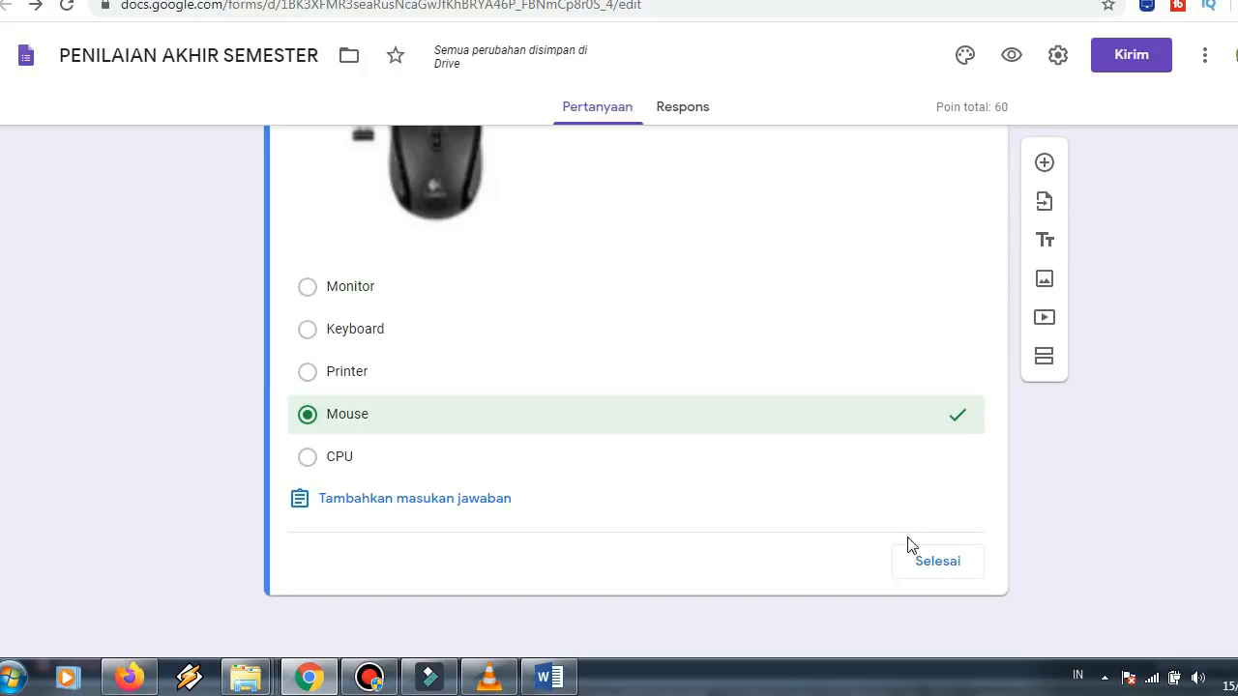
pyautogui.click(931, 562)
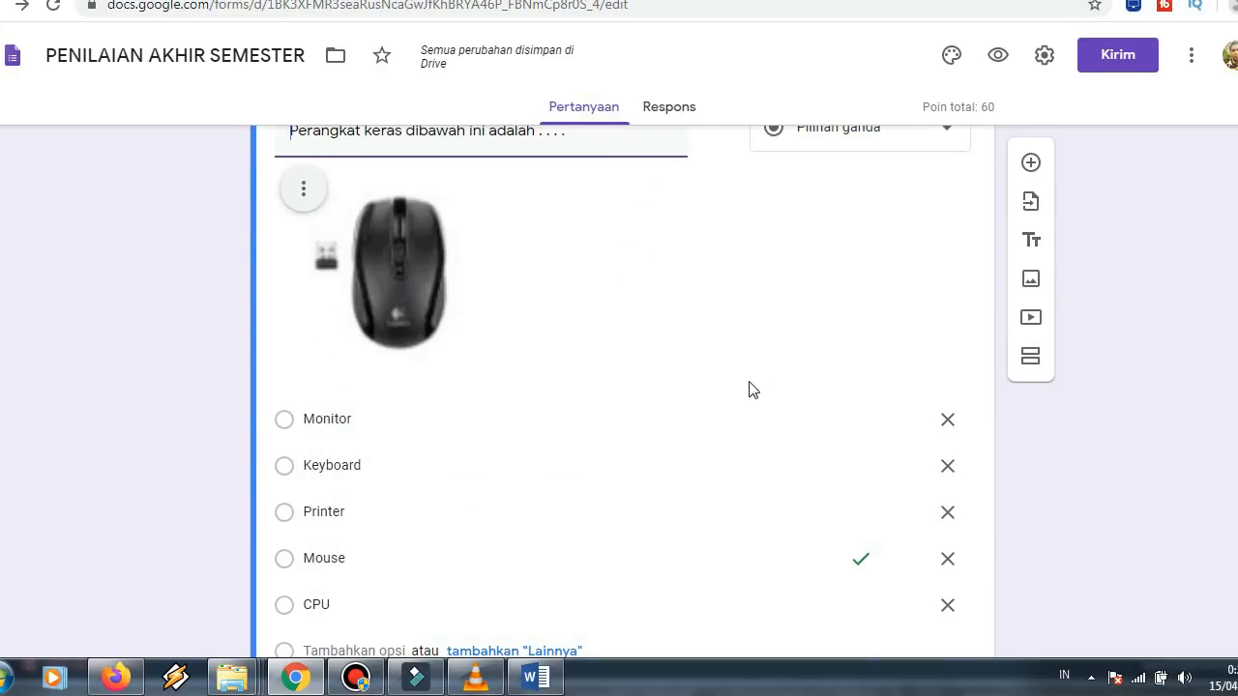
pyautogui.scroll(2, 757, 385)
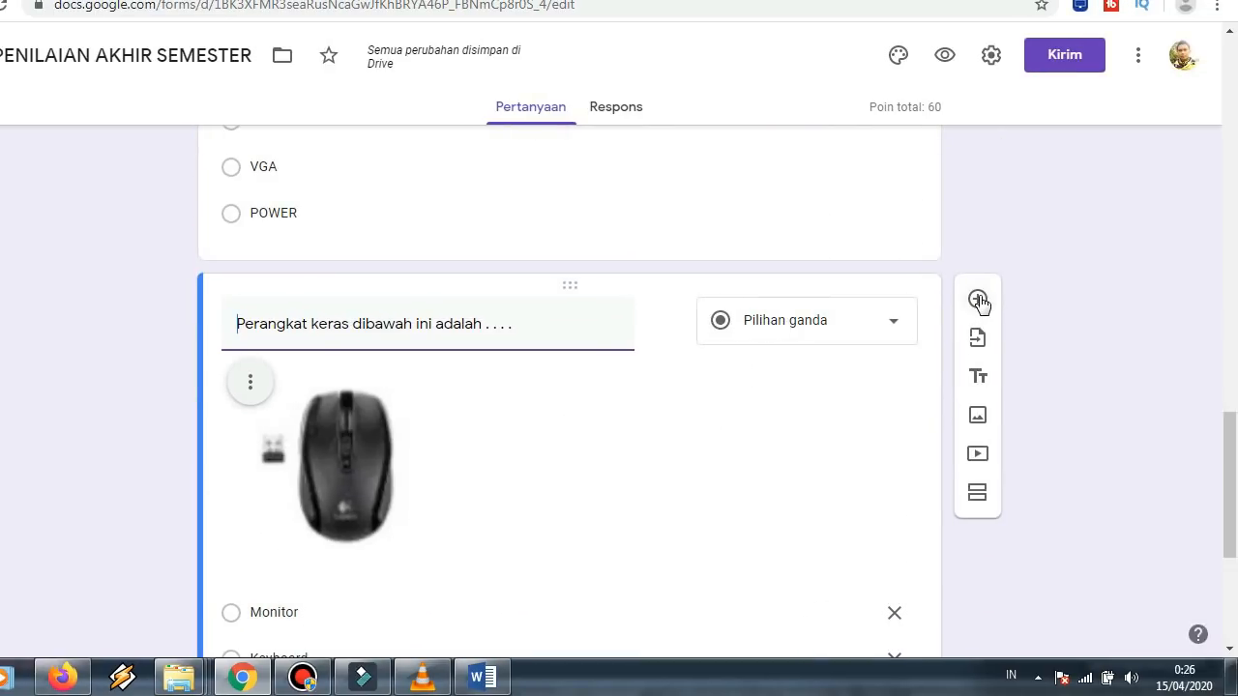
# Add a new multiple-choice question after the mouse question, switch to Word, and copy question 4's text about OUTPUT devices
pyautogui.click(1031, 299)
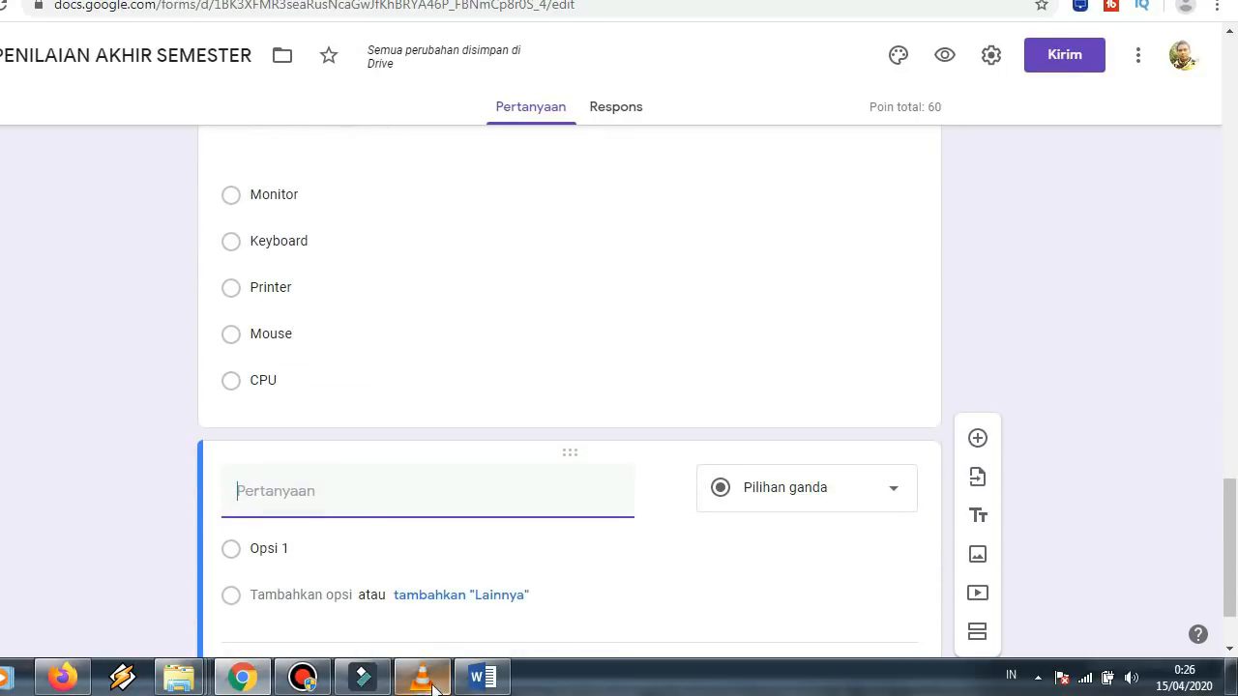
pyautogui.click(481, 677)
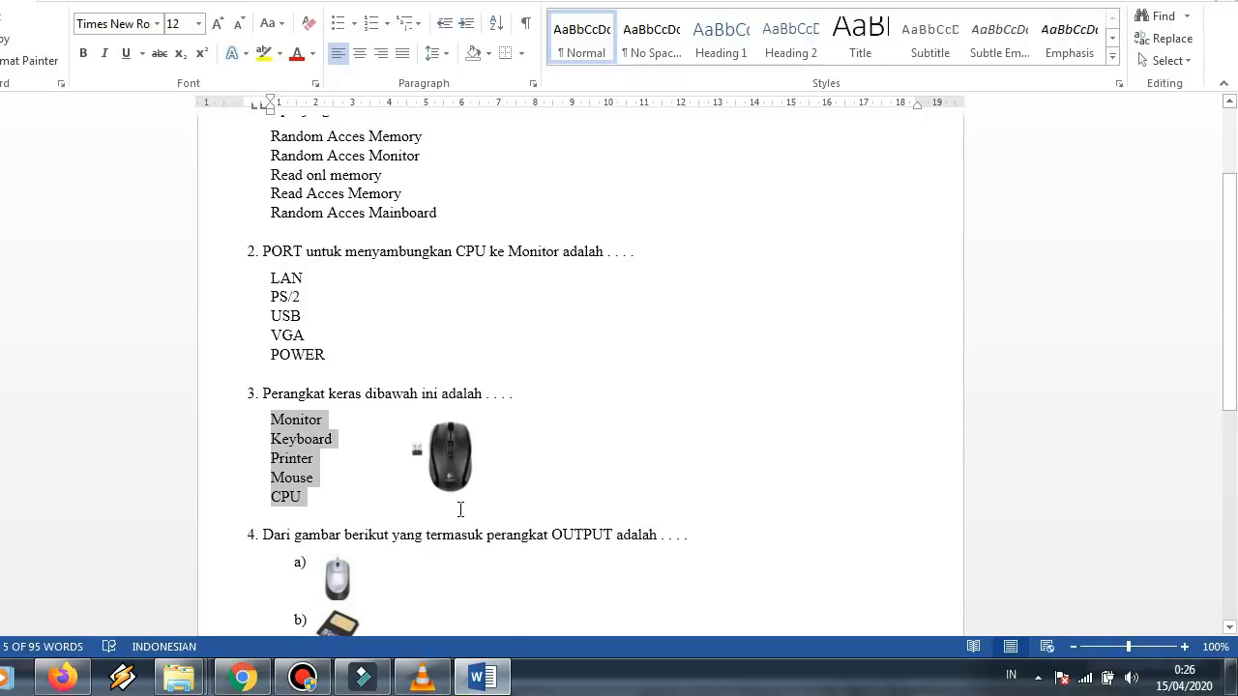
pyautogui.scroll(-3, 474, 512)
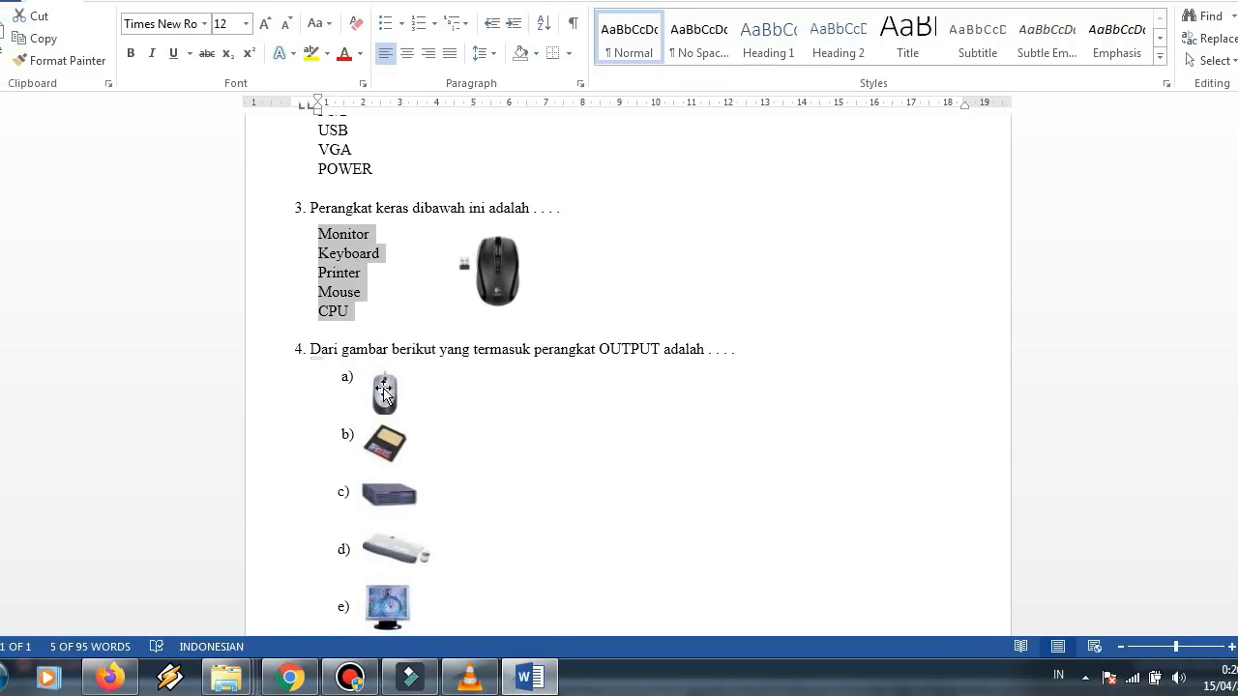
pyautogui.click(367, 237)
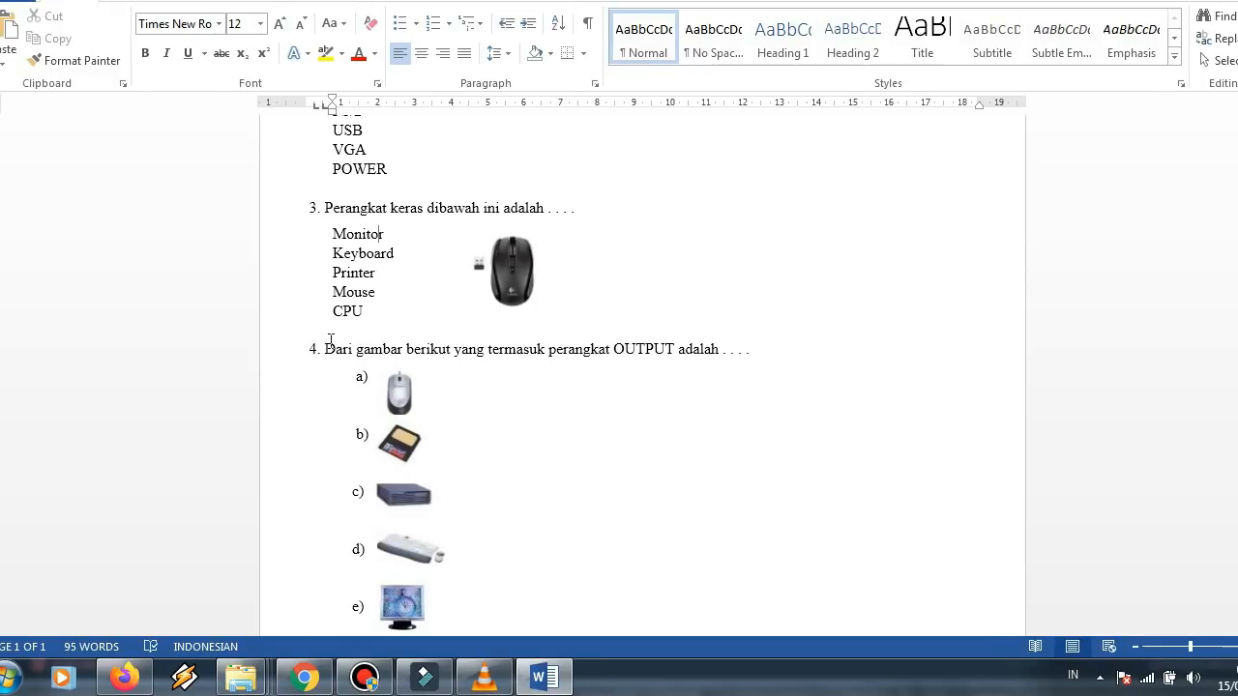
pyautogui.scroll(-1, 402, 413)
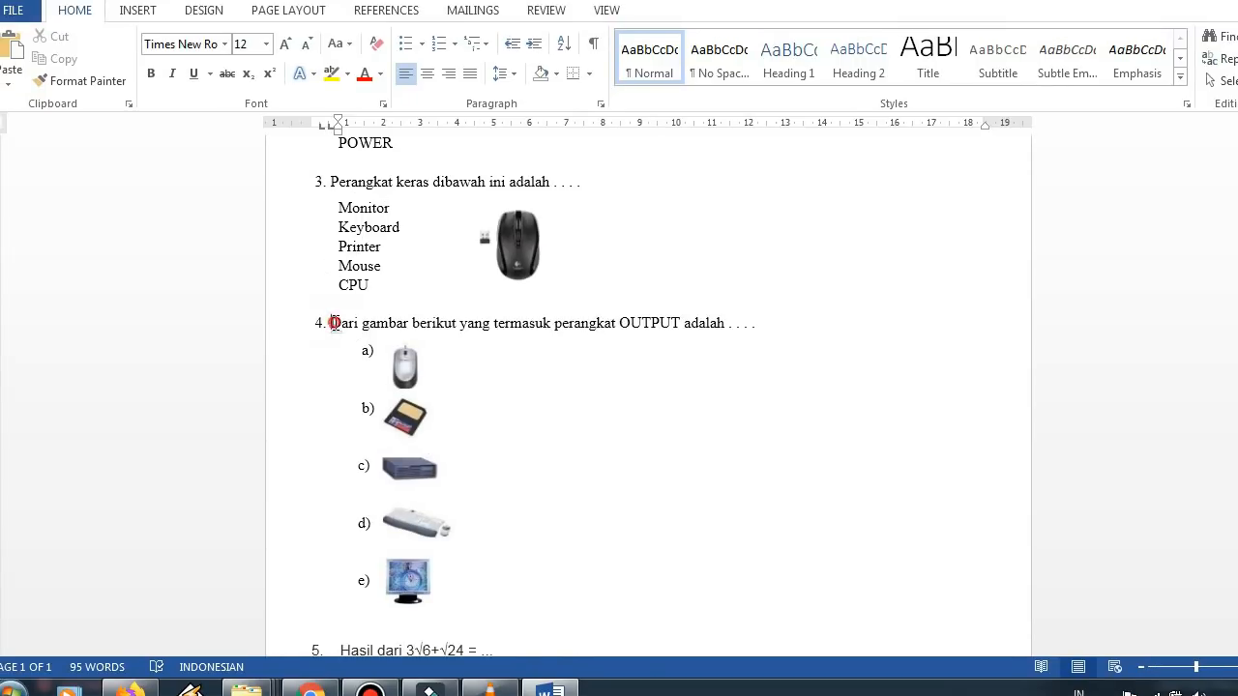
pyautogui.moveTo(333, 323); pyautogui.dragTo(753, 323)
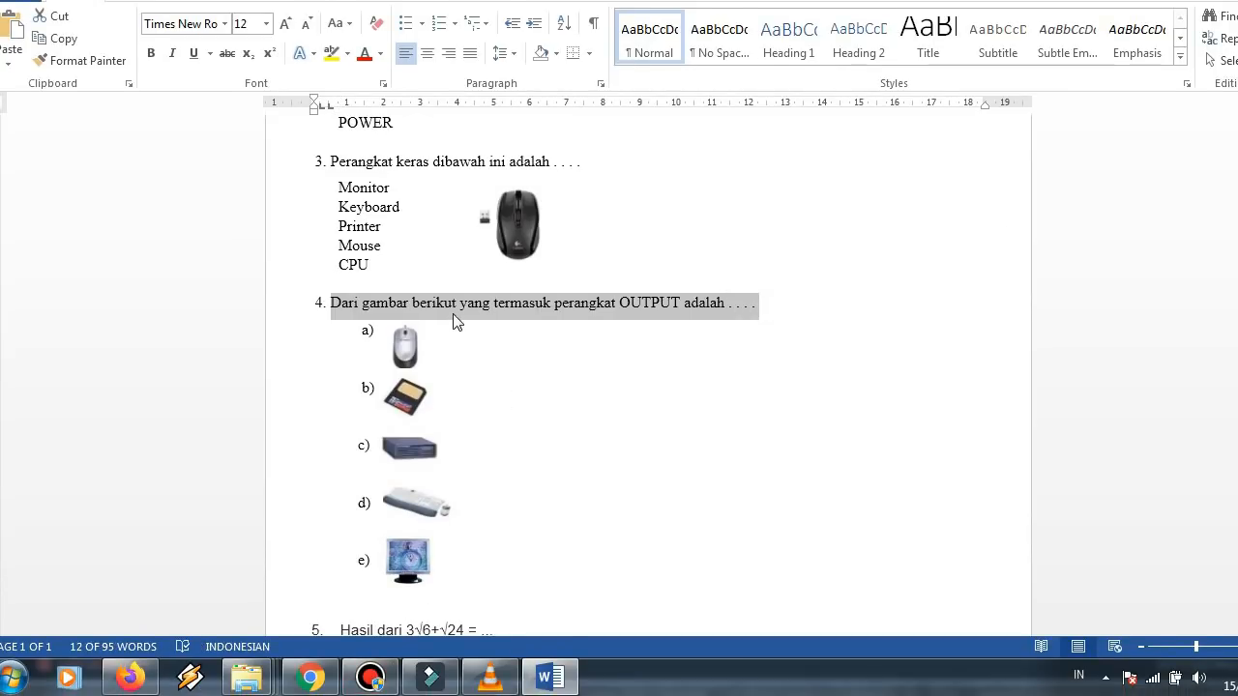
# Switch to Chrome and paste "Dari gambar berikut yang termasuk perangkat OUTPUT adalah . . . ." as the new question's text
pyautogui.click(310, 677)
pyautogui.rightClick(351, 490)
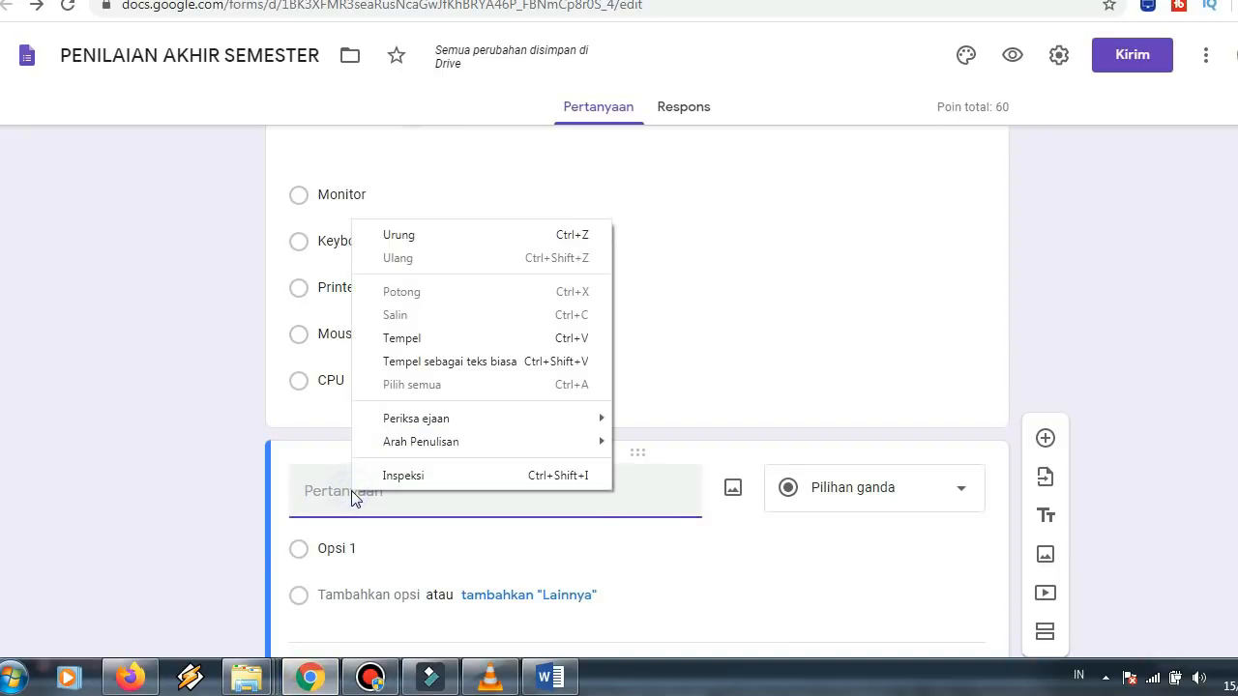
pyautogui.click(341, 497)
pyautogui.hotkey('ctrl', 'v')
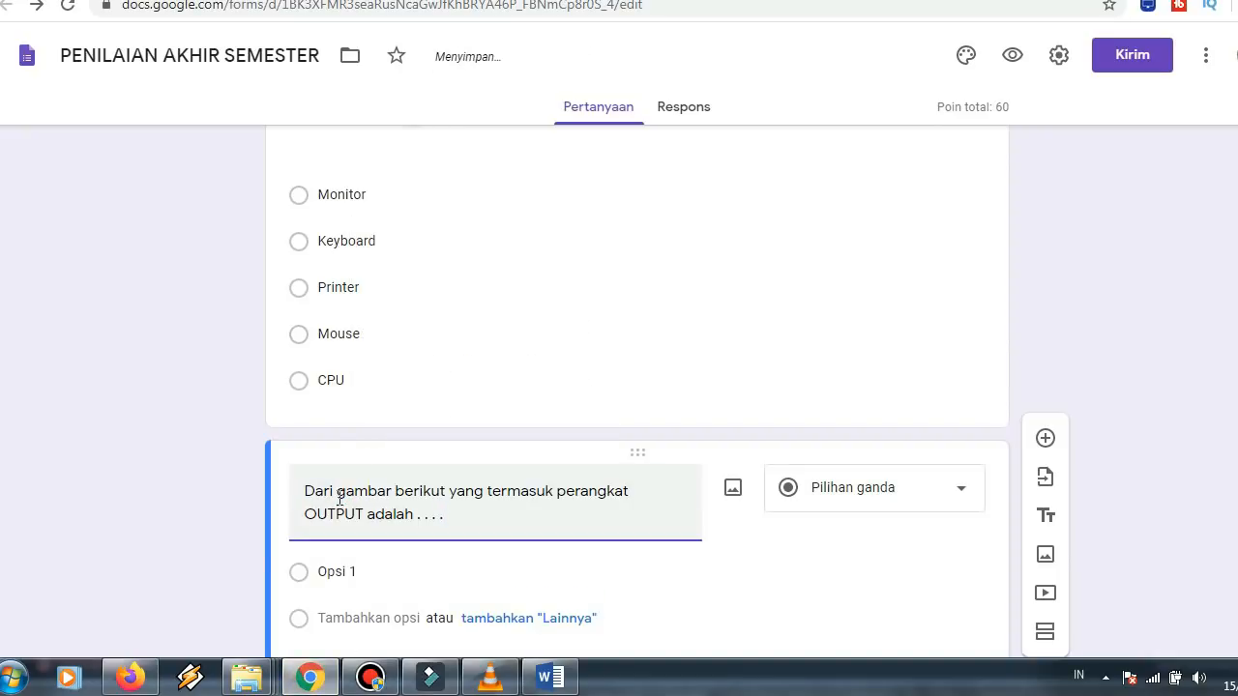
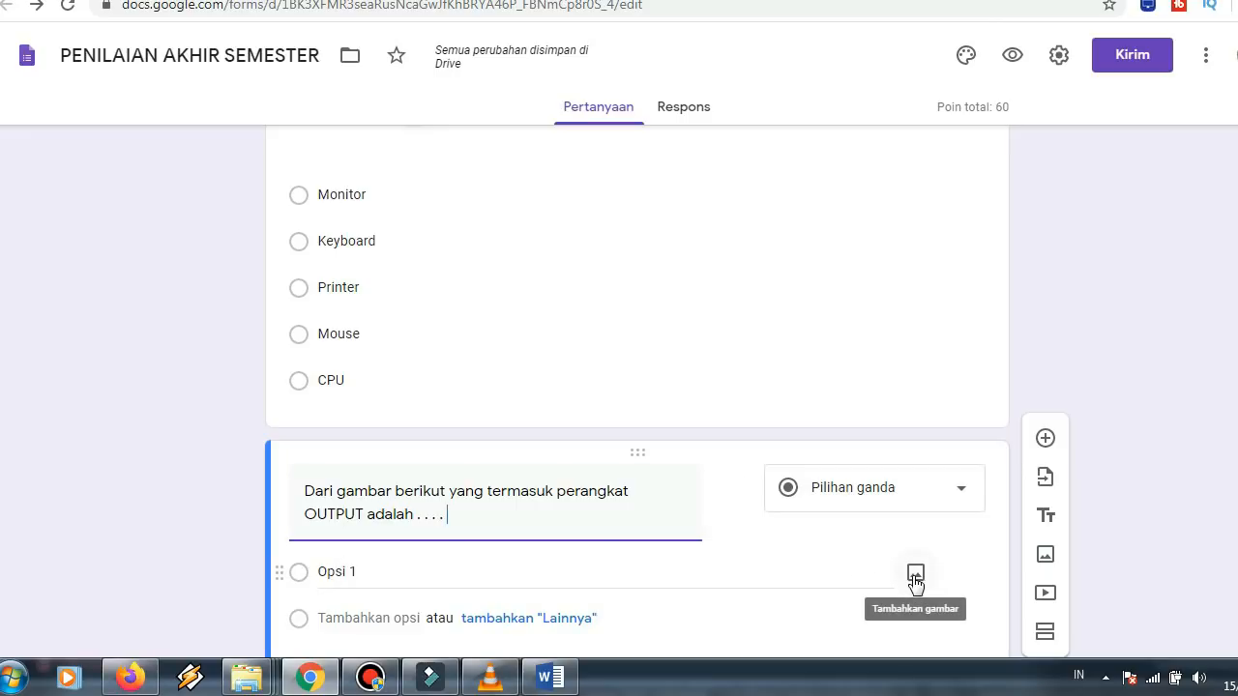
# Switch to Word, start the Snipping Tool, and capture the mouse picture of question 4's answer a
pyautogui.click(550, 677)
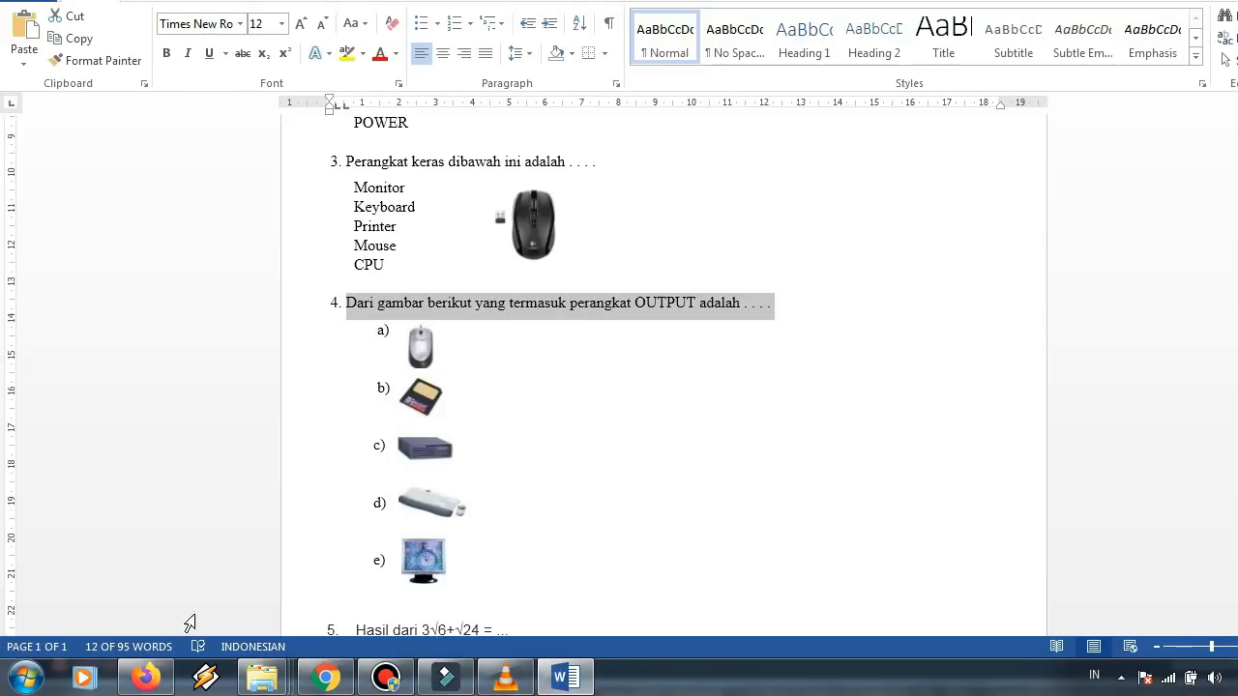
pyautogui.click(12, 677)
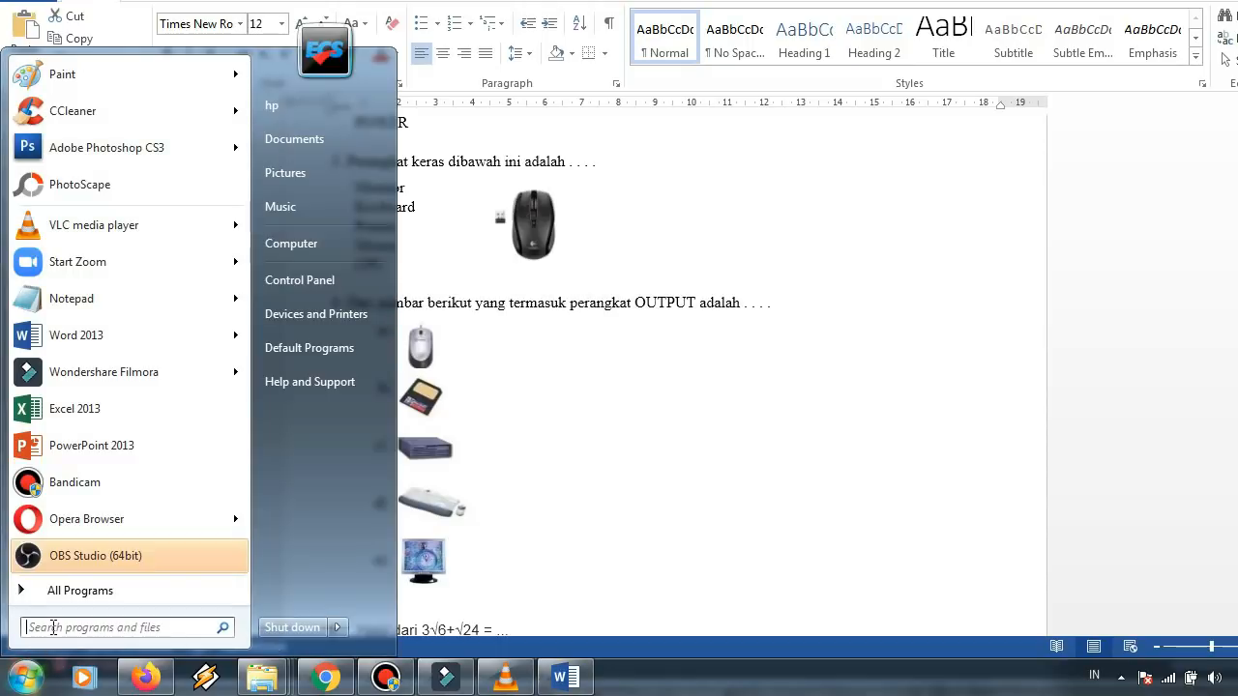
pyautogui.write('snip')
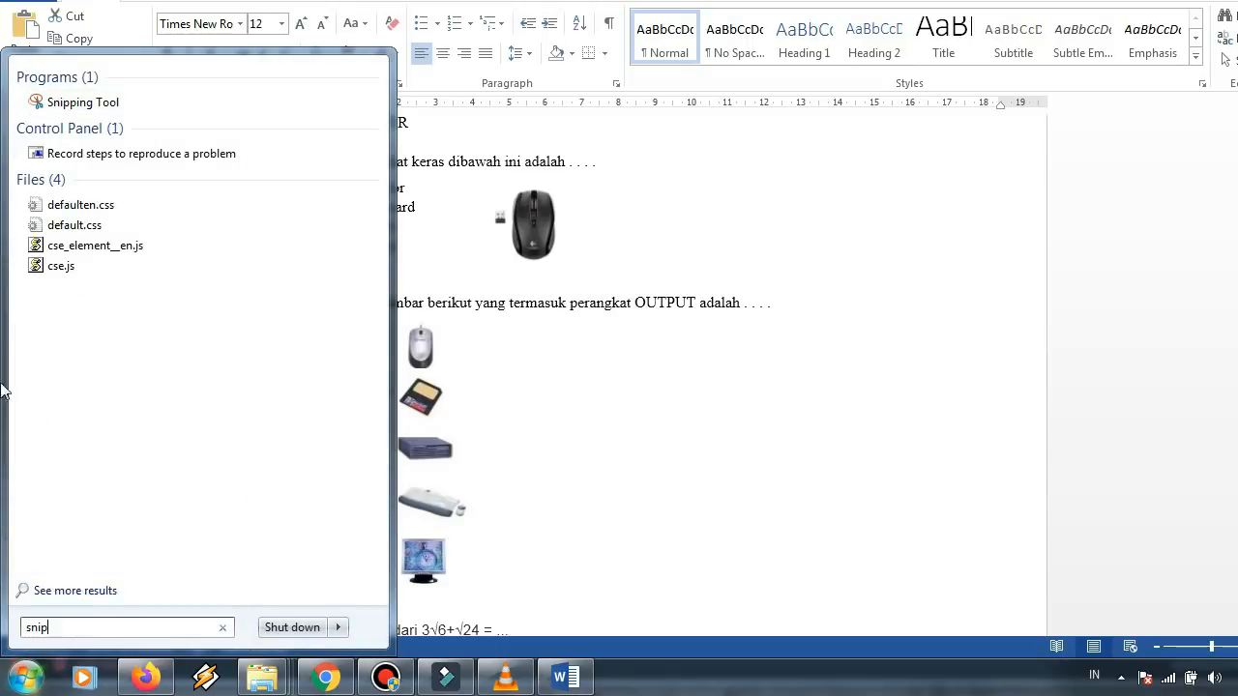
pyautogui.click(60, 103)
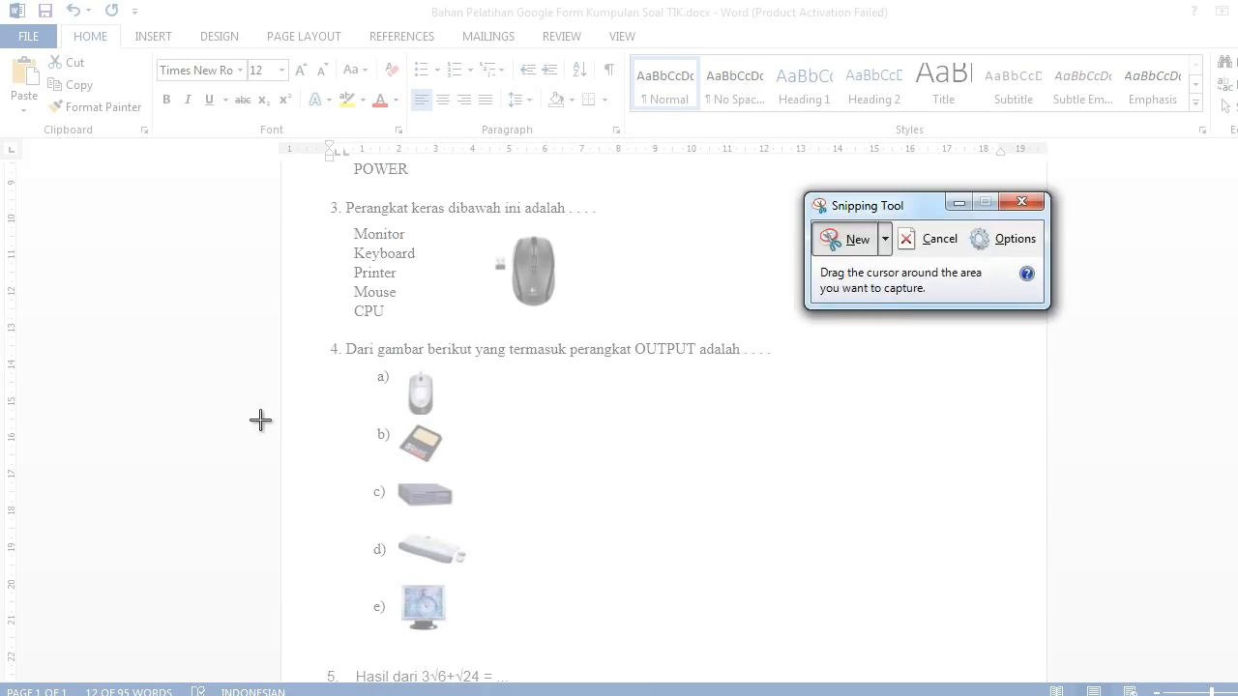
pyautogui.moveTo(398, 366); pyautogui.dragTo(446, 419)
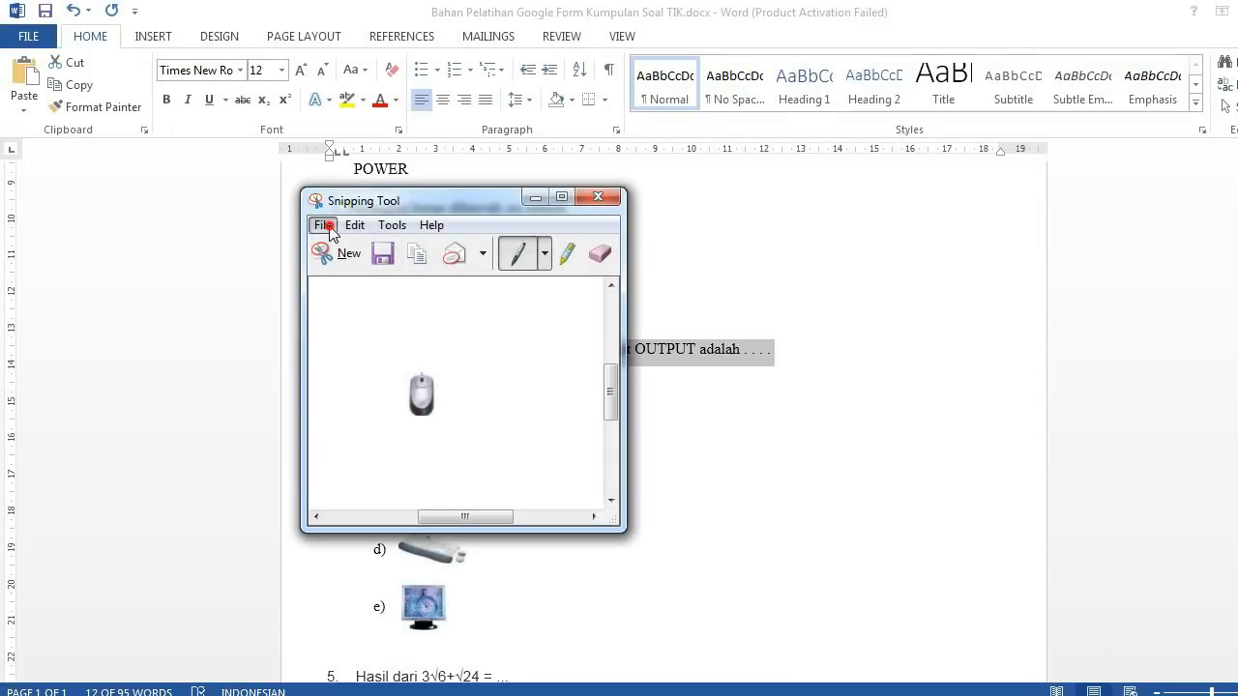
# Save the mouse snip as opsi1.JPG in the Gambar Soal Google Form folder
pyautogui.click(323, 224)
pyautogui.click(366, 272)
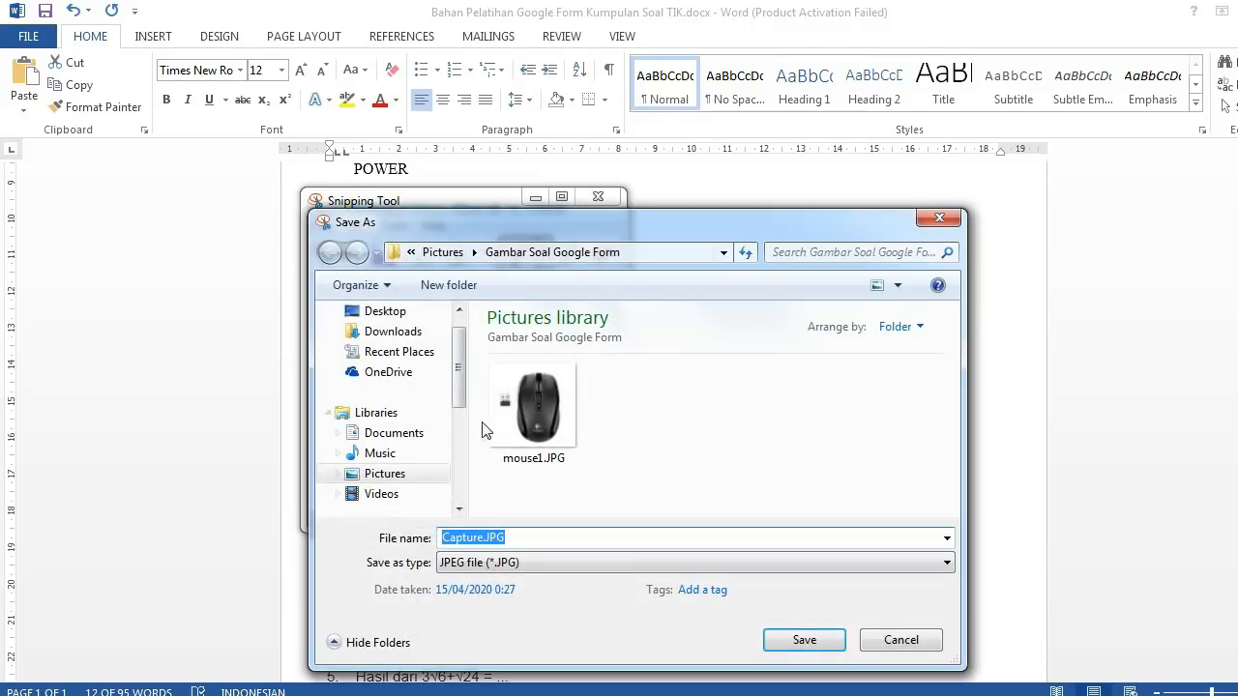
pyautogui.click(534, 452)
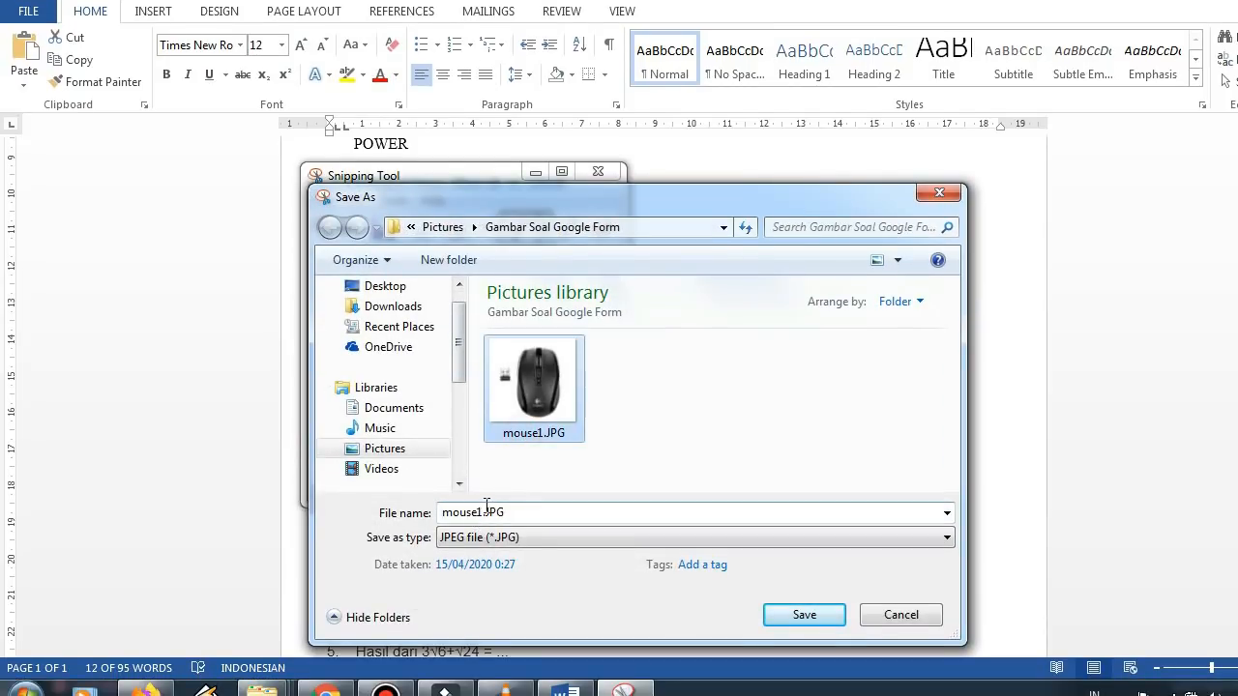
pyautogui.click(488, 511)
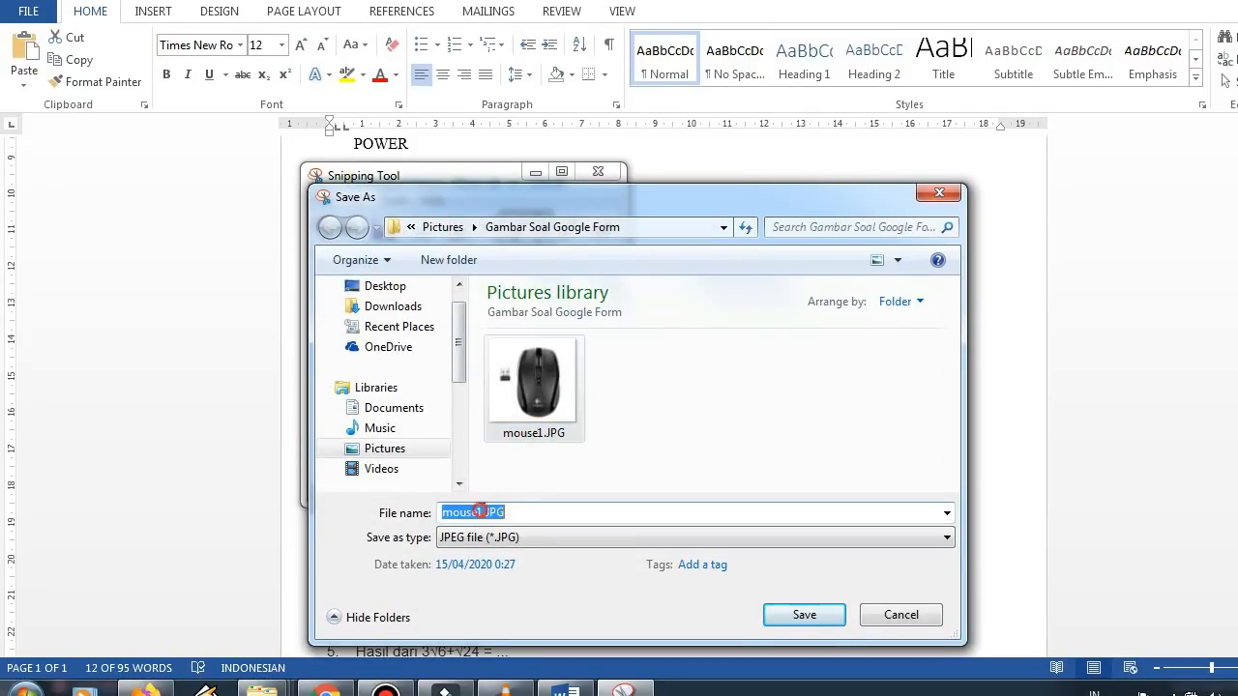
pyautogui.moveTo(480, 513); pyautogui.dragTo(416, 506)
pyautogui.write('opsi')
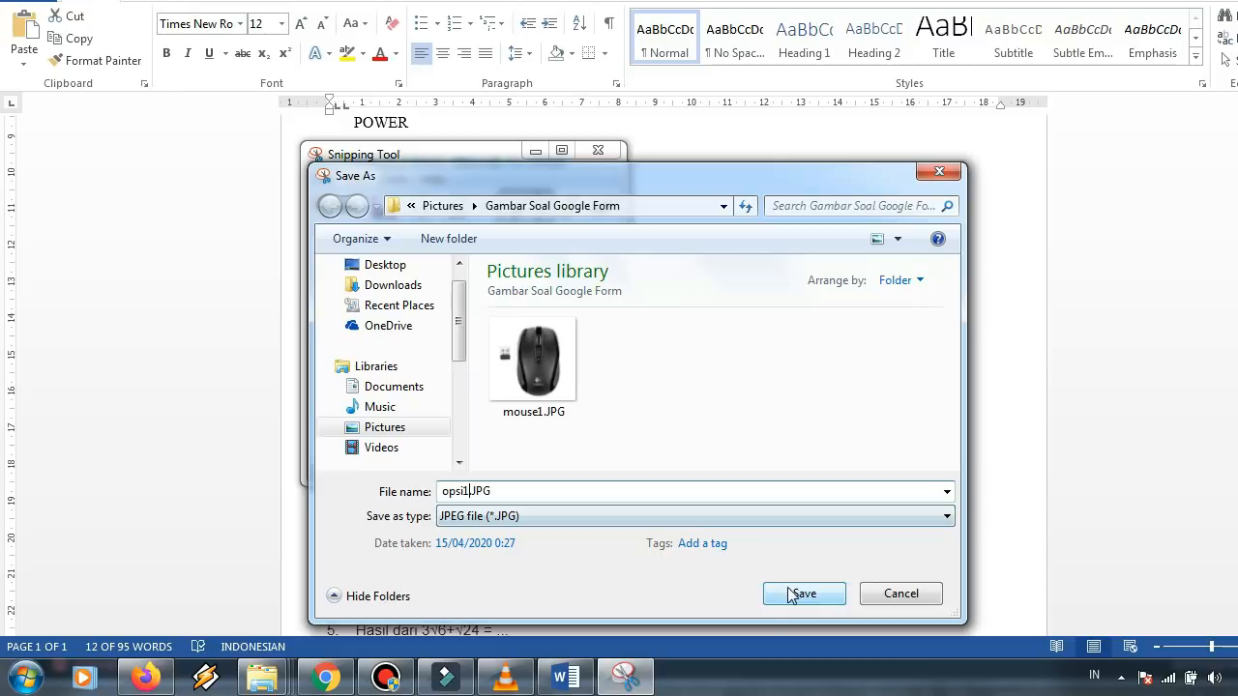
pyautogui.click(788, 612)
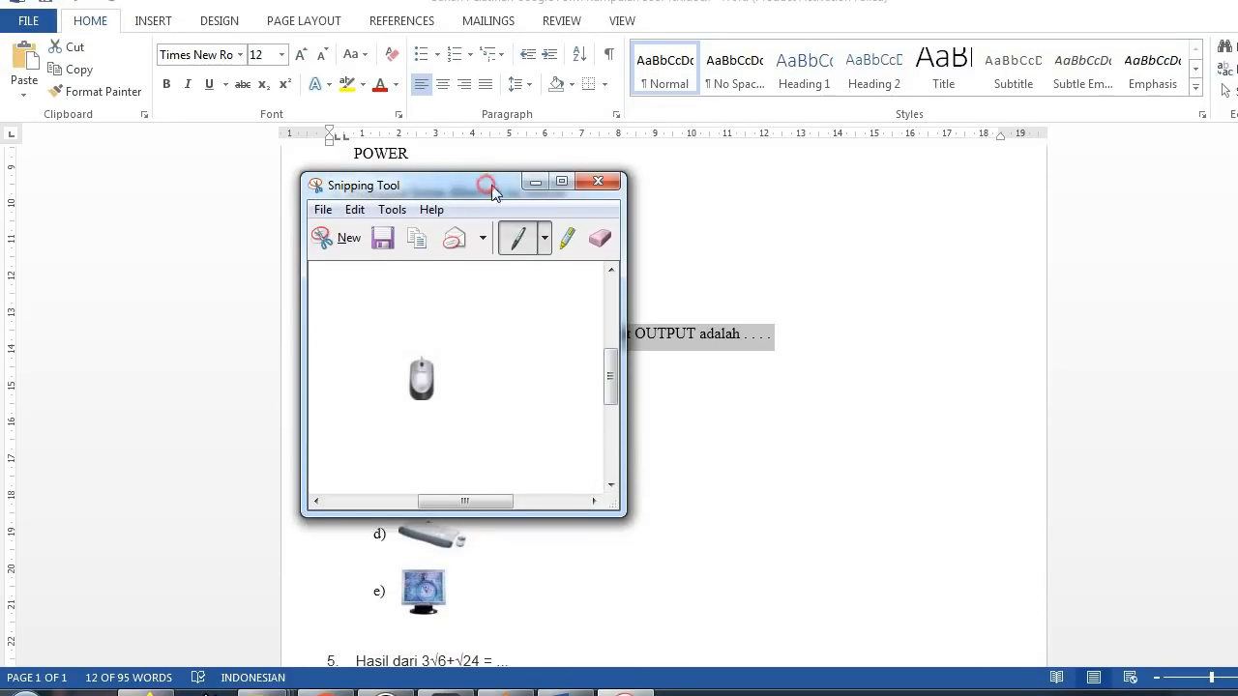
# Move the Snipping Tool window off the answers and capture the memory card picture of answer b
pyautogui.moveTo(492, 189); pyautogui.dragTo(917, 255)
pyautogui.click(773, 299)
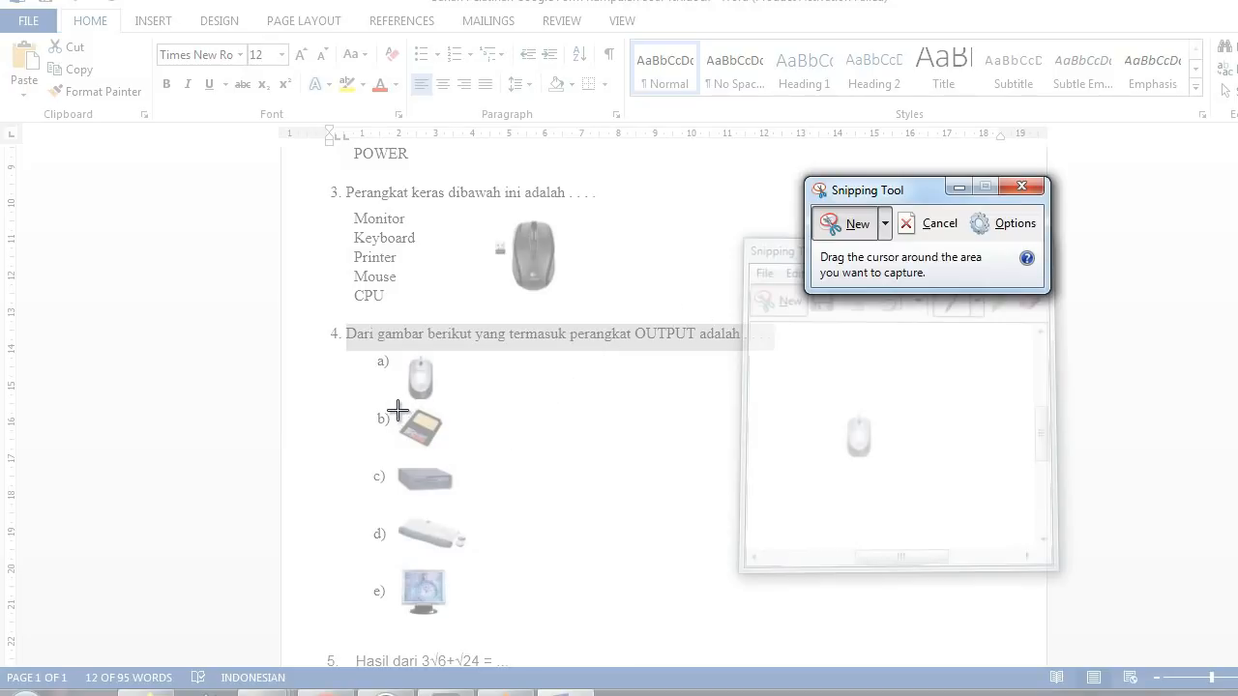
pyautogui.moveTo(392, 402); pyautogui.dragTo(450, 452)
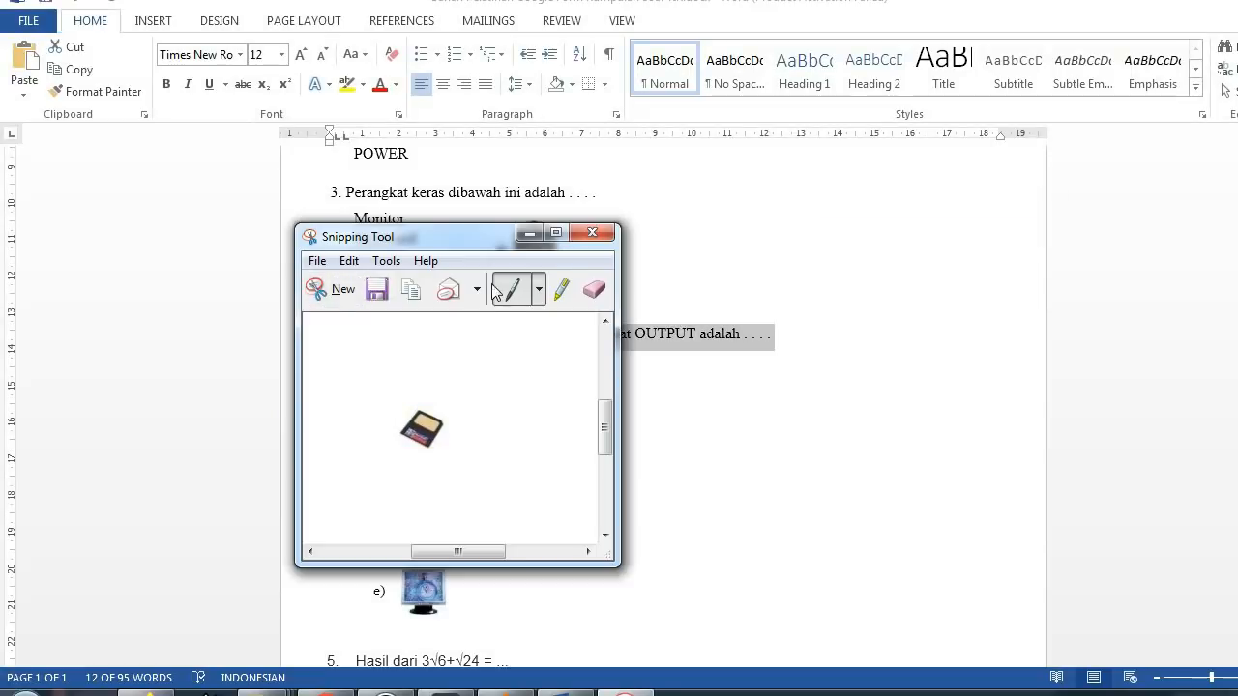
# Save the memory card snip as opsi2.JPG in the Gambar Soal Google Form folder
pyautogui.click(317, 261)
pyautogui.click(353, 312)
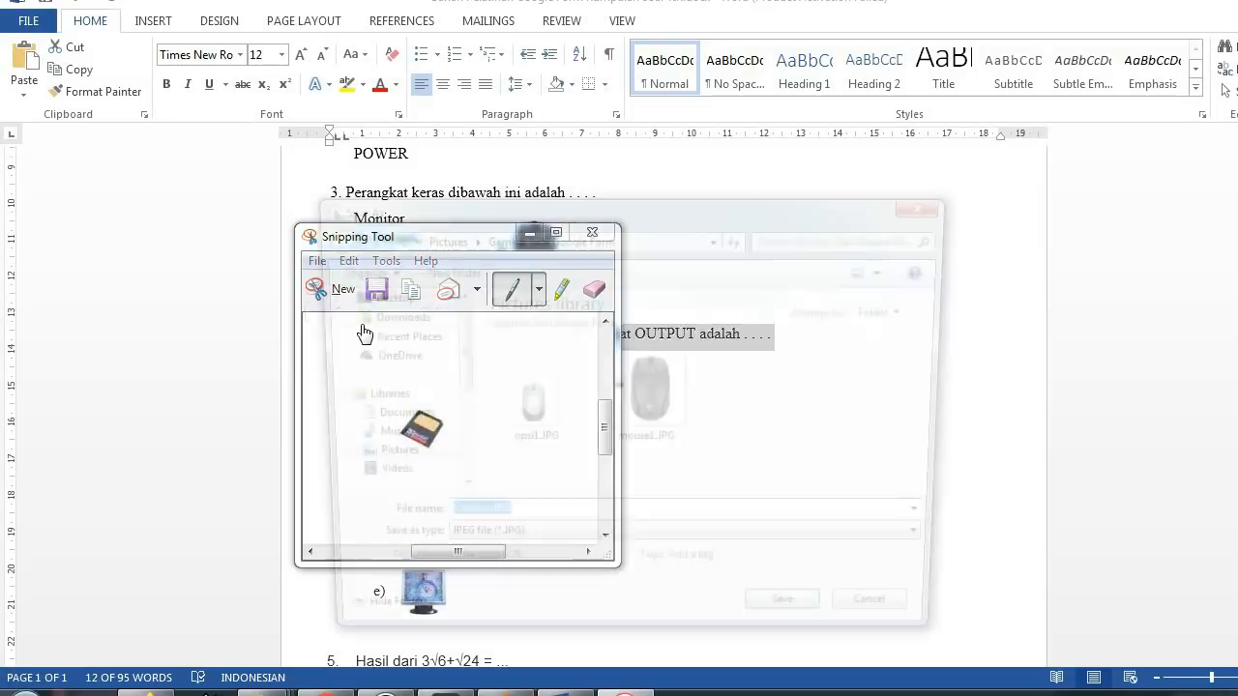
pyautogui.click(629, 443)
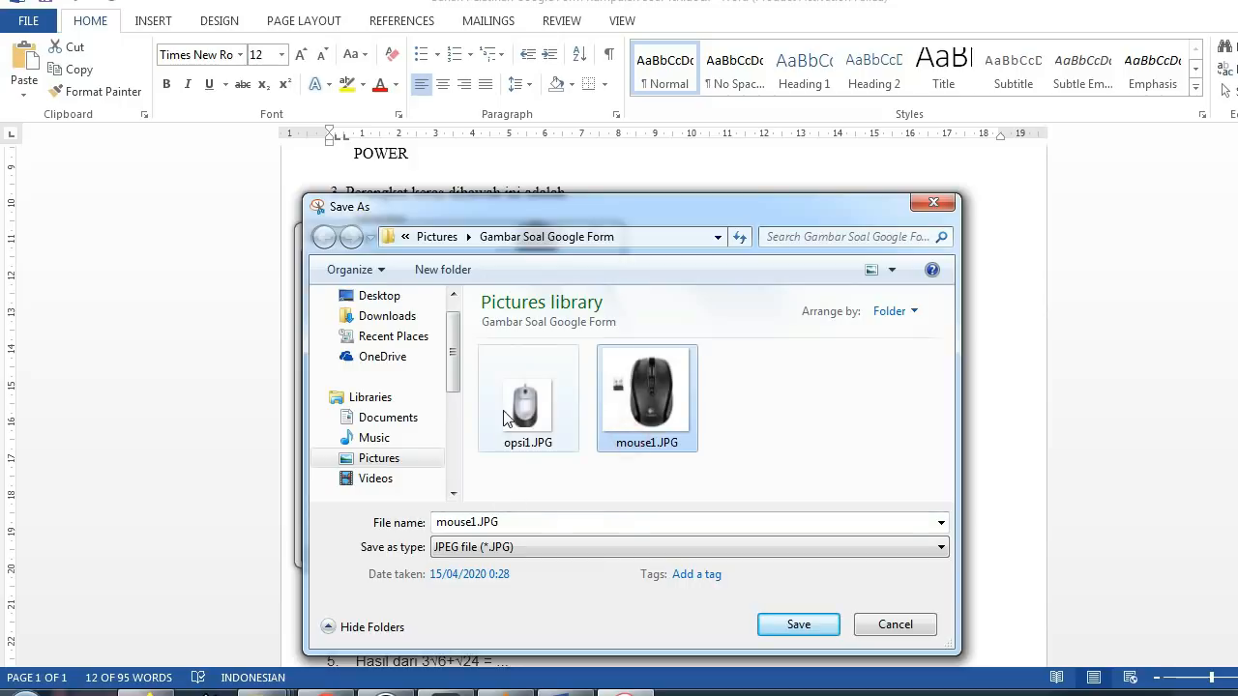
pyautogui.click(527, 416)
pyautogui.doubleClick(461, 521)
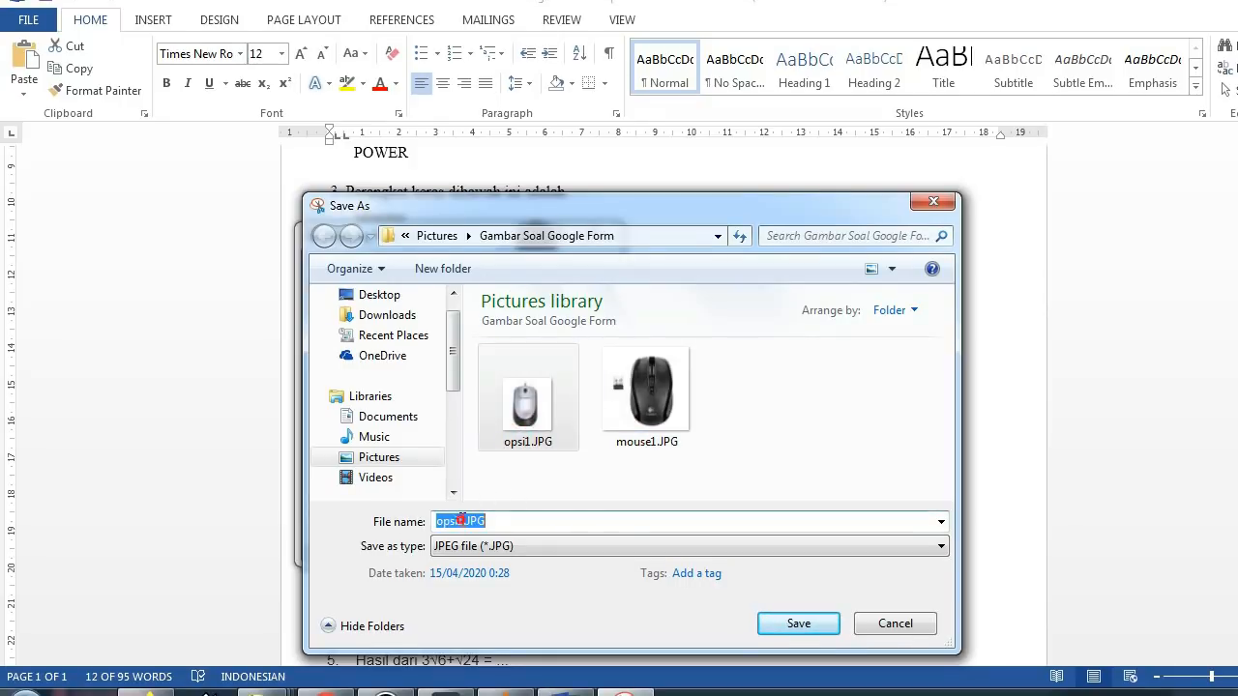
pyautogui.click(461, 521)
pyautogui.press('BackSpace')
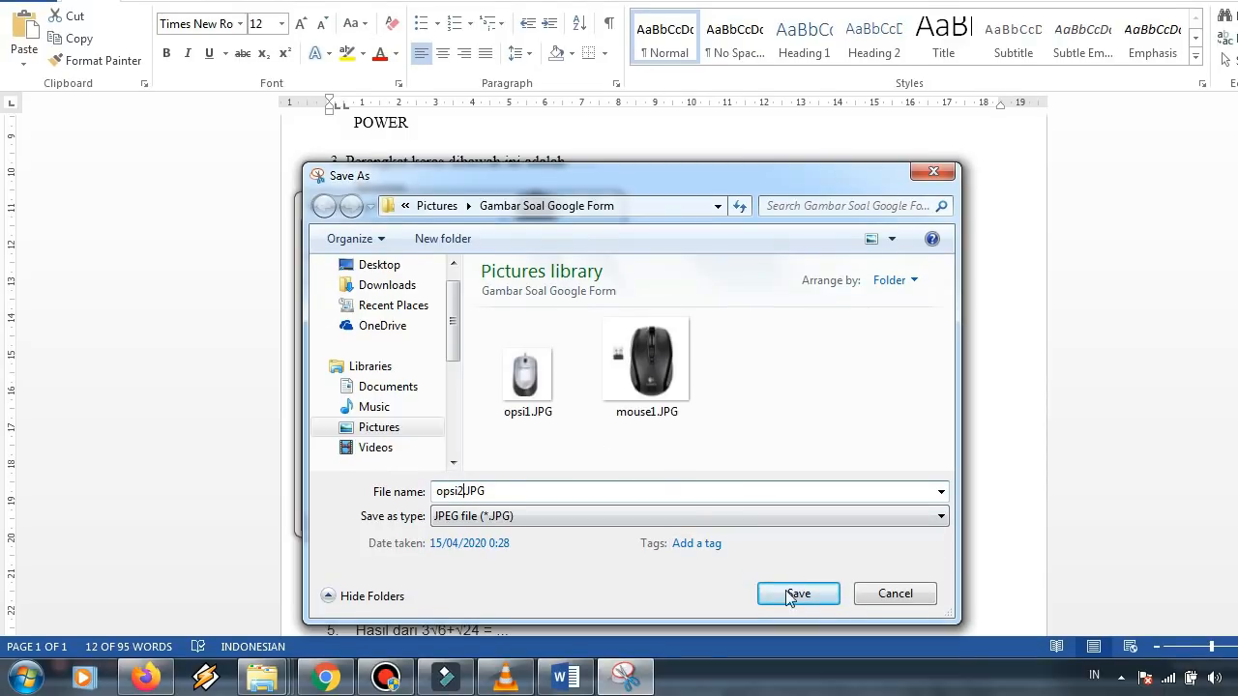
pyautogui.click(799, 623)
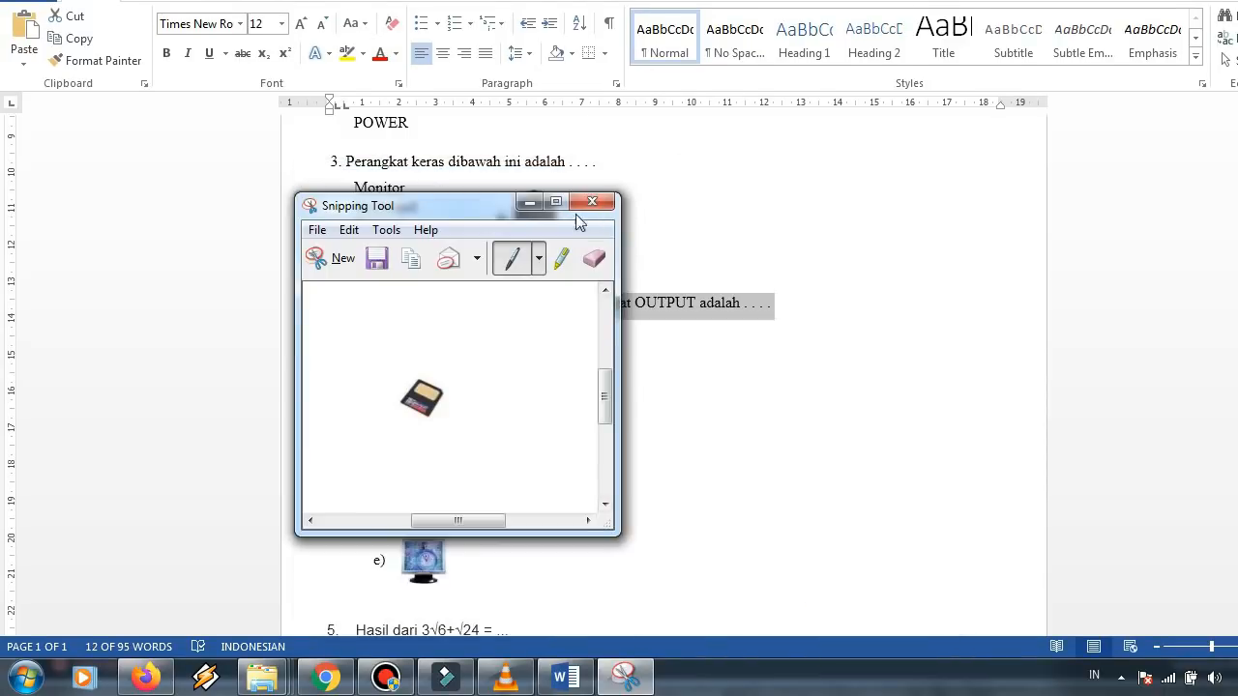
# Capture the pictures of answers c, d and e, save them as opsi3.JPG, opsi4.JPG and opsi5.JPG, and minimize the Snipping Tool
pyautogui.click(329, 258)
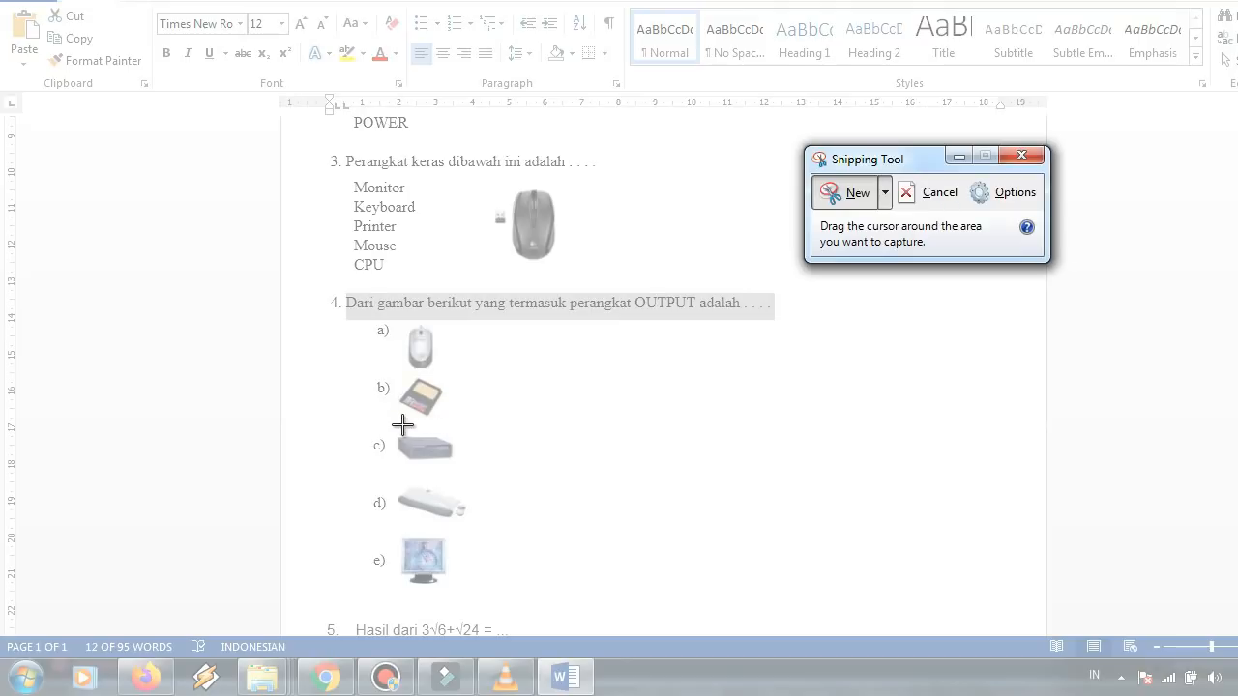
pyautogui.moveTo(391, 422); pyautogui.dragTo(461, 469)
pyautogui.click(316, 281)
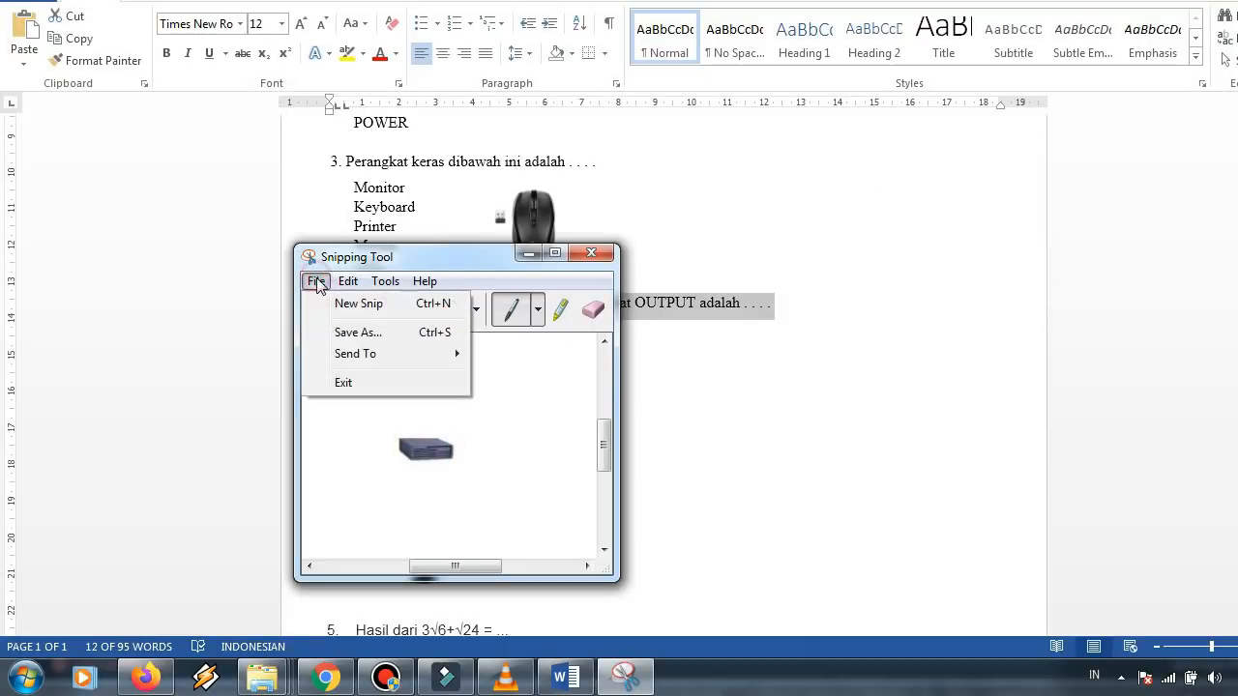
pyautogui.click(354, 333)
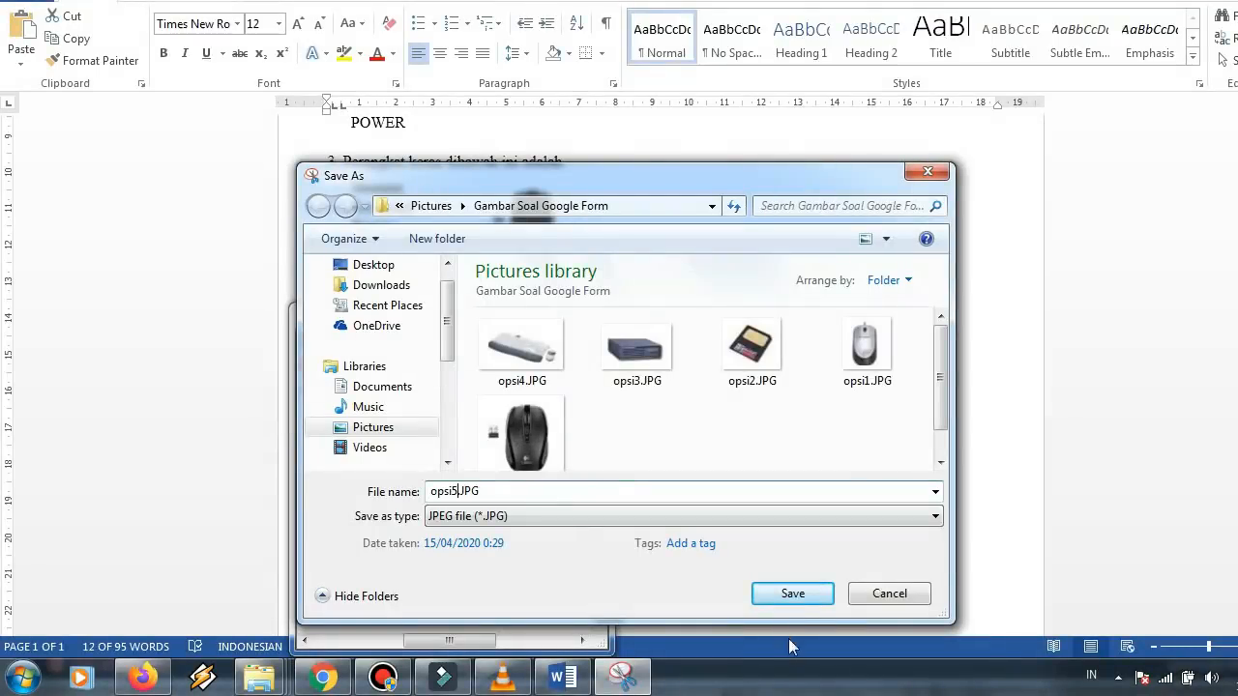
pyautogui.click(791, 592)
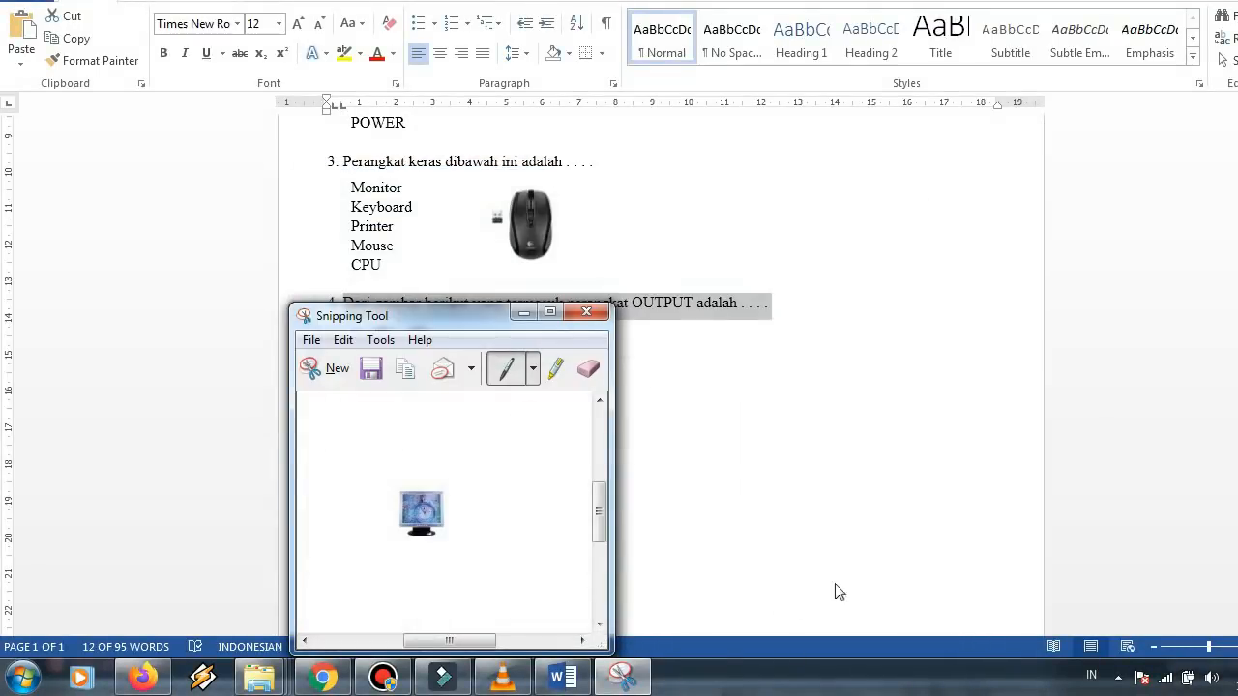
pyautogui.click(523, 311)
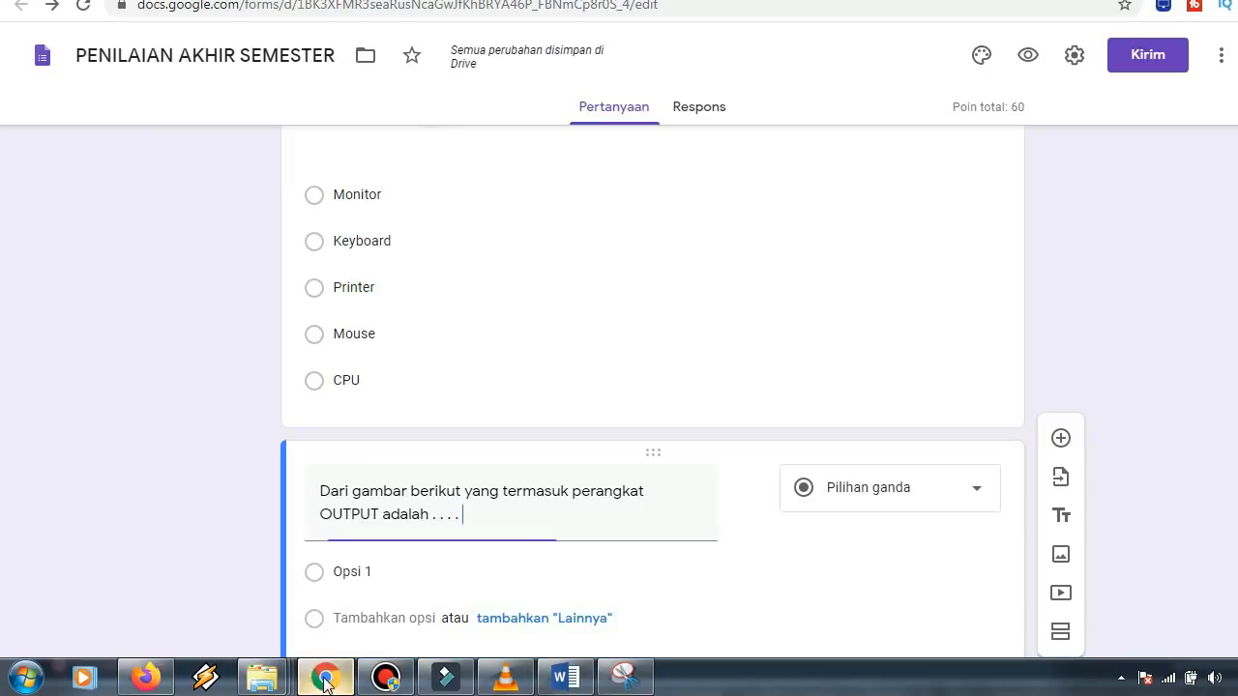
# Upload opsi1.JPG from the Gambar Soal Google Form folder as the image for Opsi 1 of the OUTPUT device question
pyautogui.scroll(-2, 417, 508)
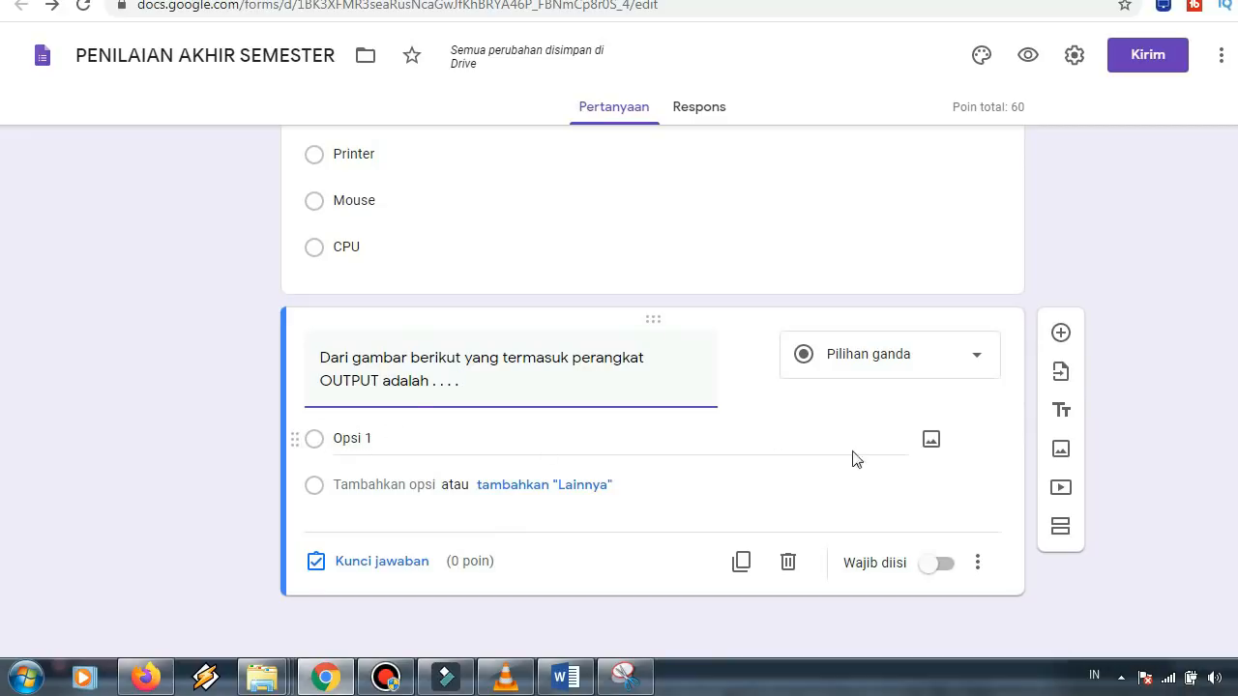
pyautogui.click(561, 680)
pyautogui.click(325, 677)
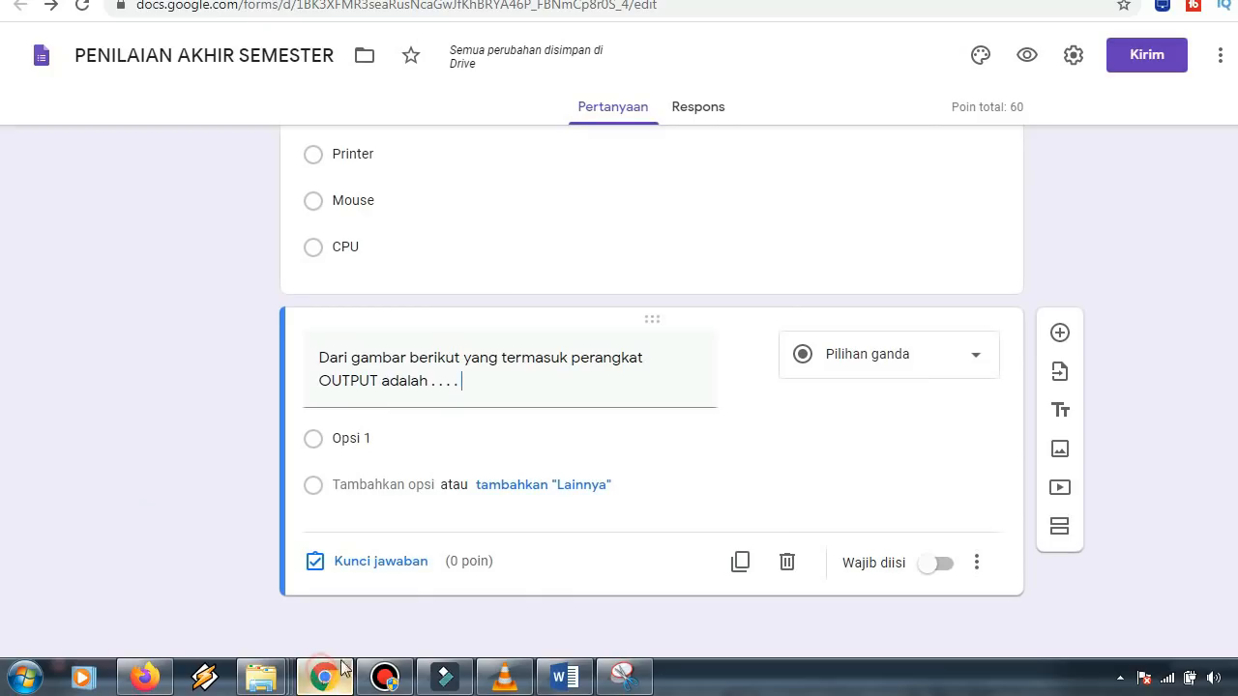
pyautogui.click(570, 442)
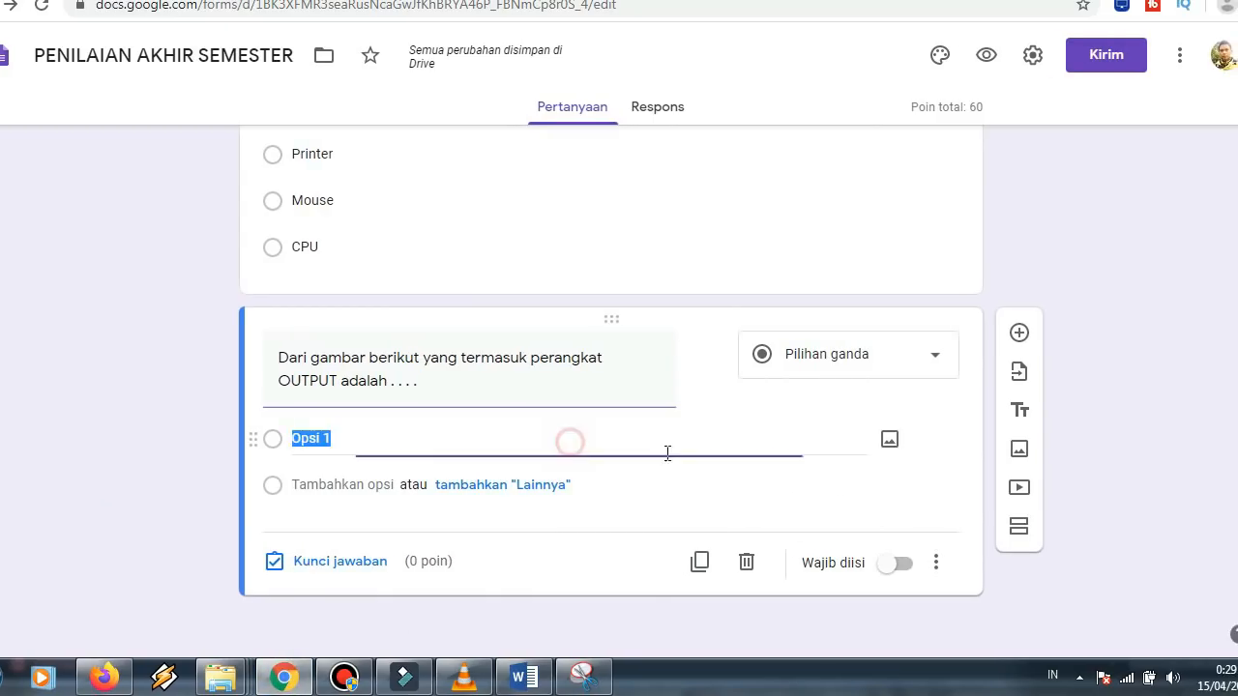
pyautogui.click(888, 440)
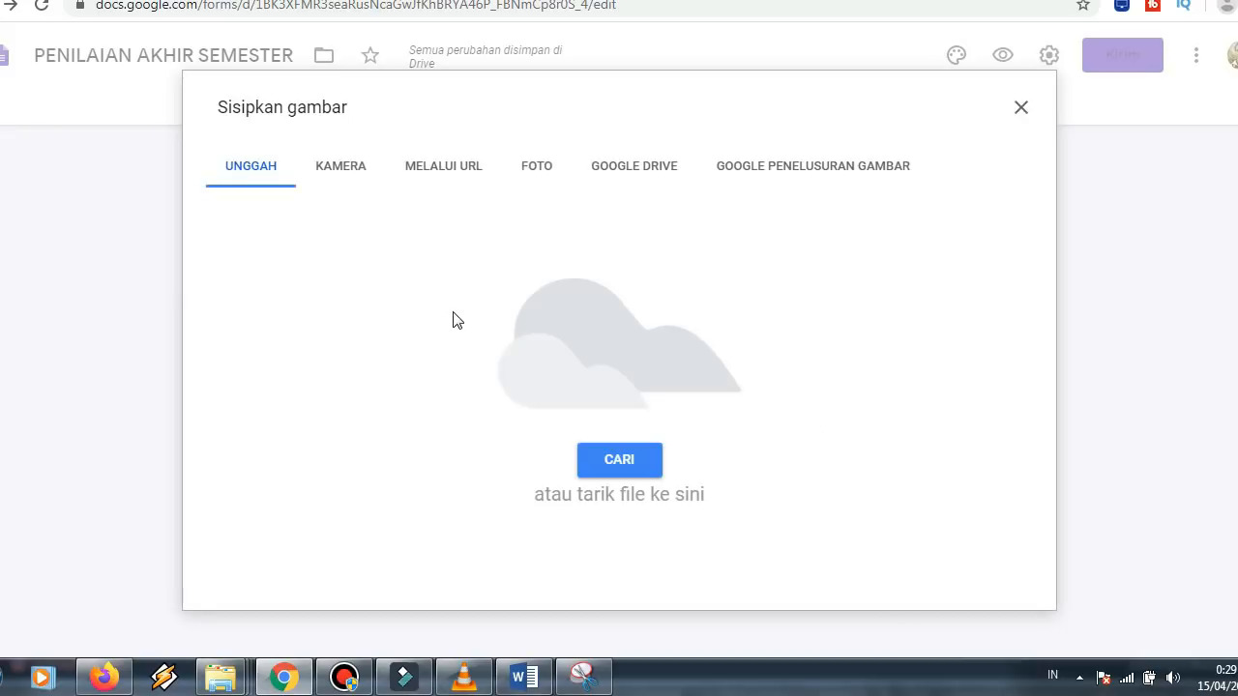
pyautogui.click(626, 466)
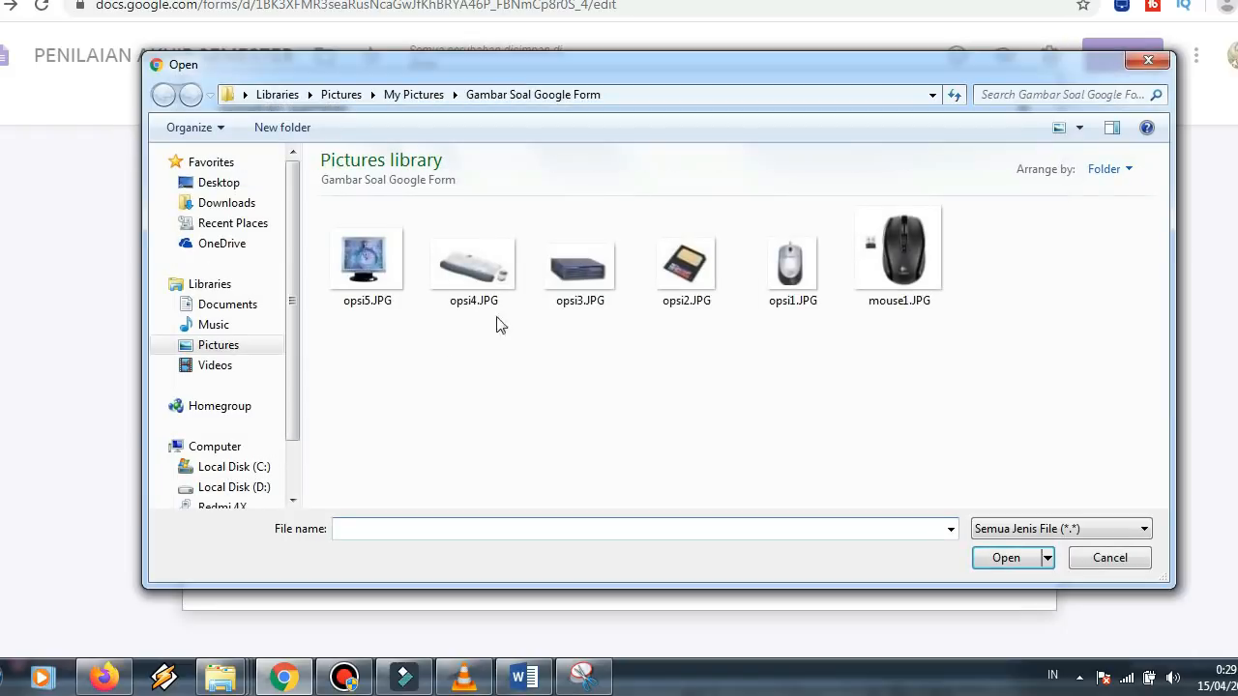
pyautogui.click(781, 273)
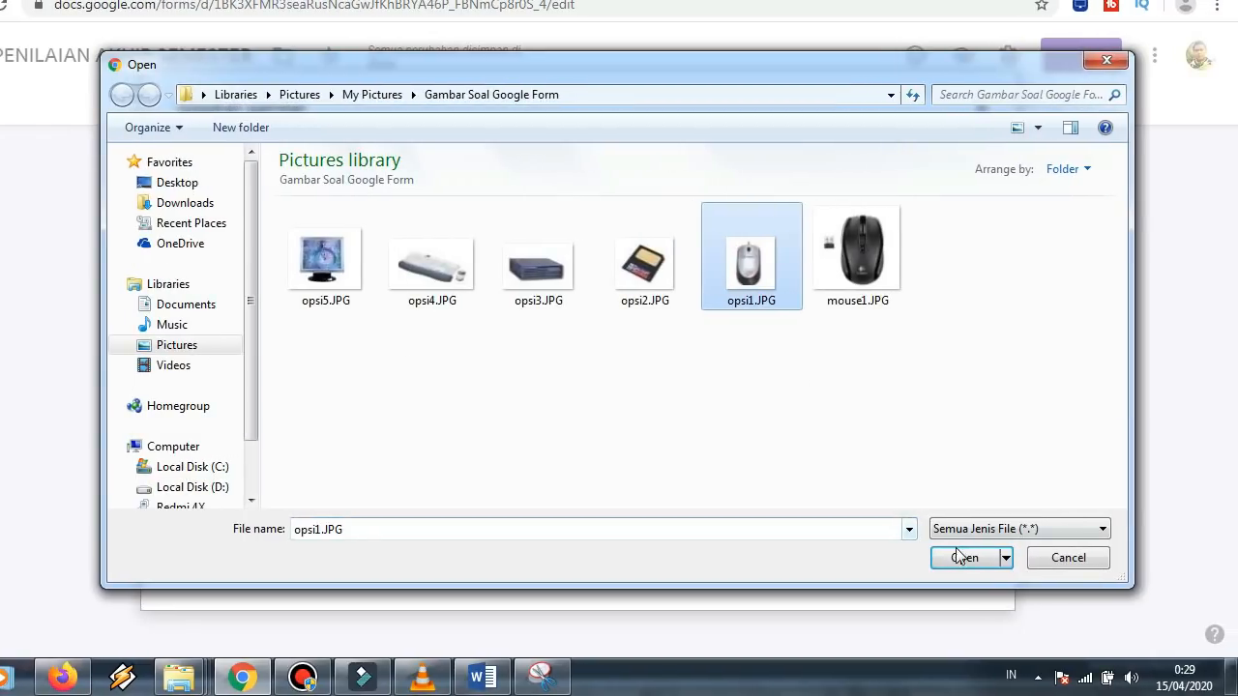
pyautogui.click(1001, 557)
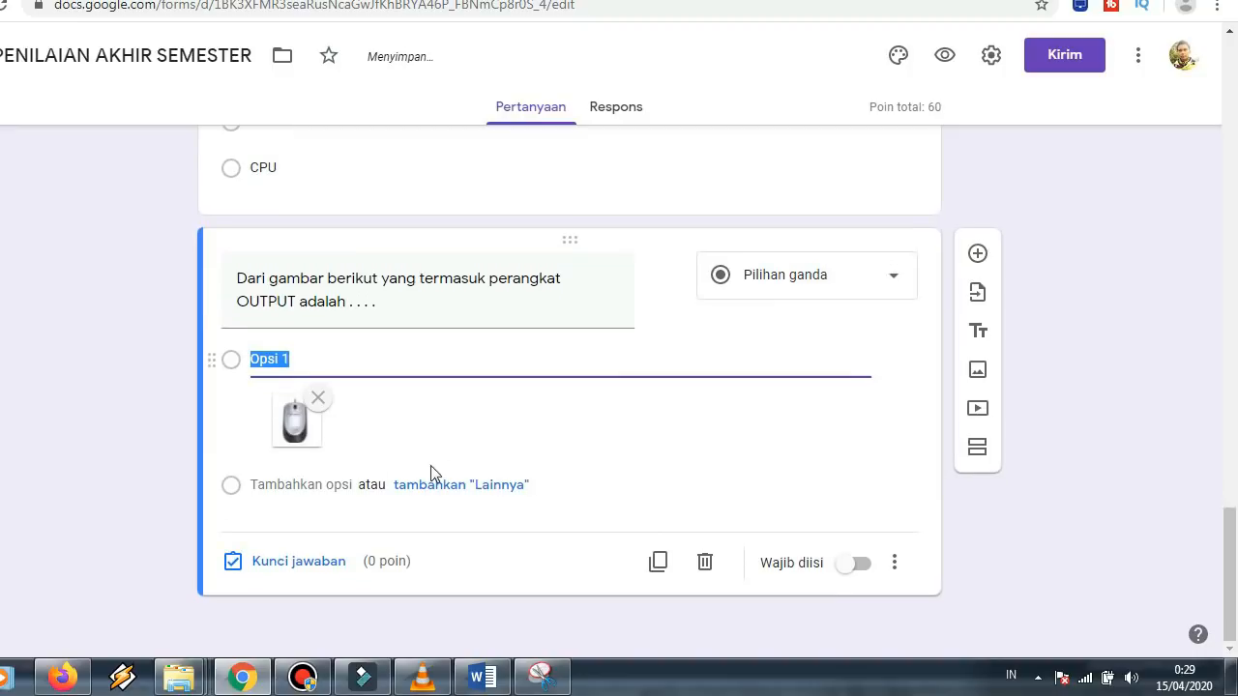
# Add a second answer option, Opsi 2, and upload opsi2.JPG as its image
pyautogui.click(313, 485)
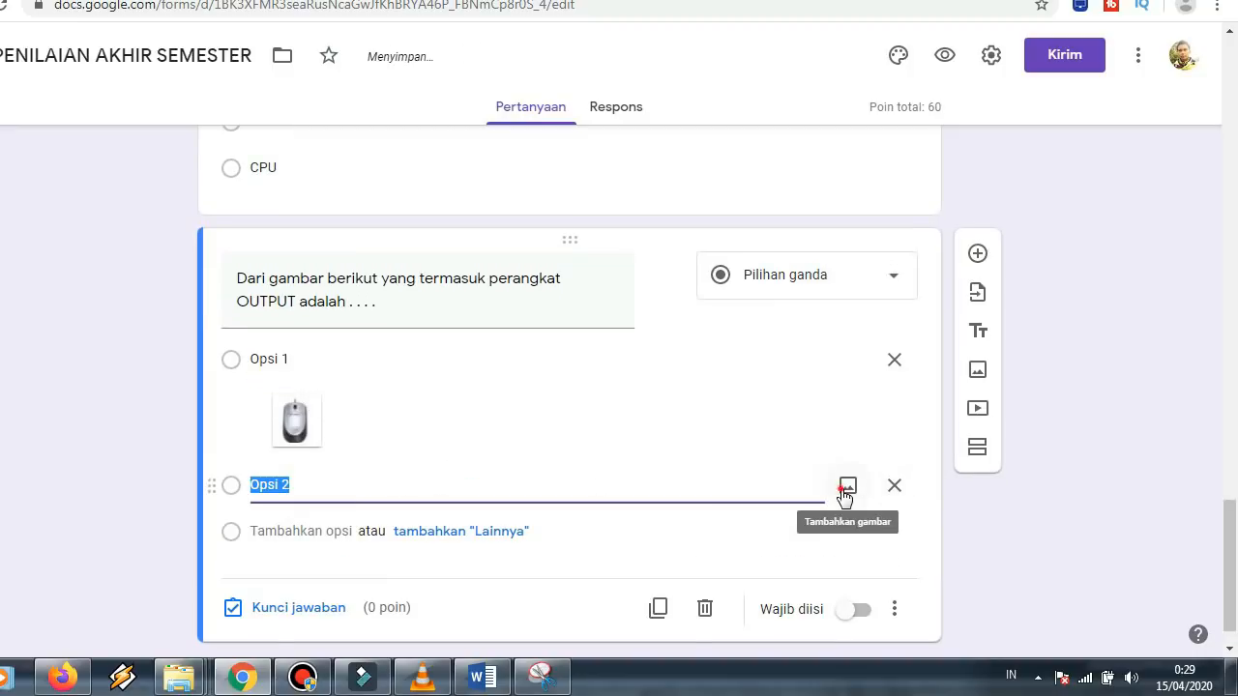
pyautogui.click(848, 487)
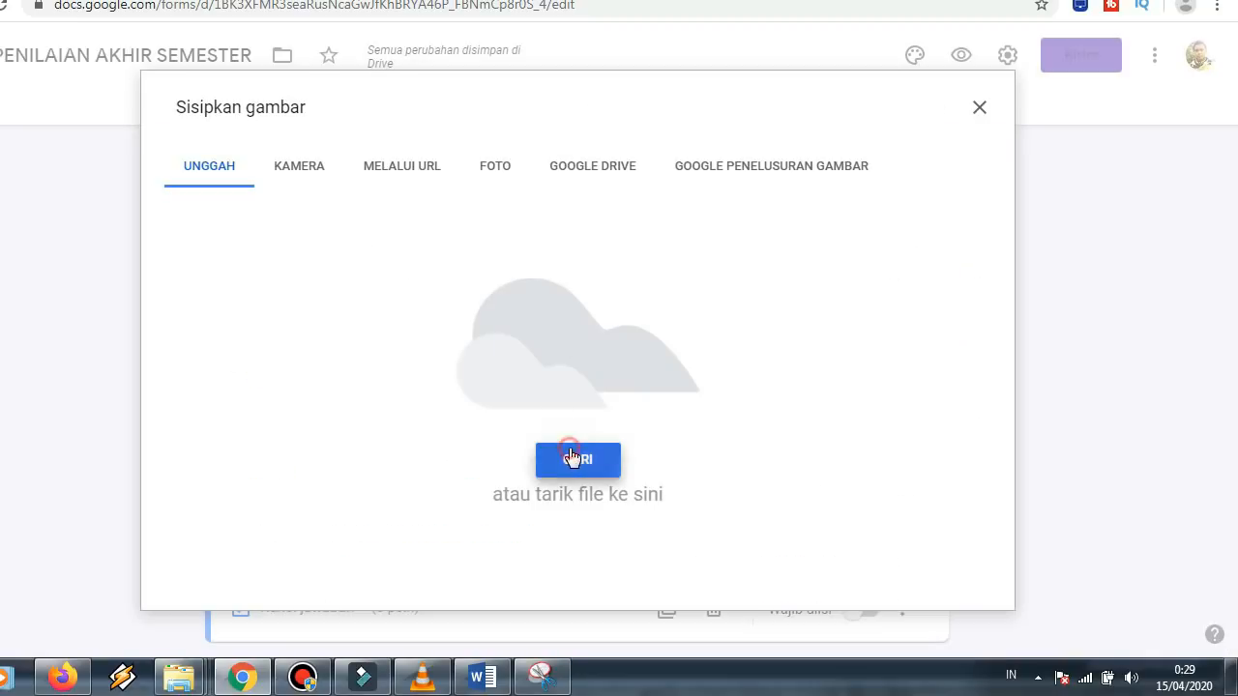
pyautogui.click(568, 456)
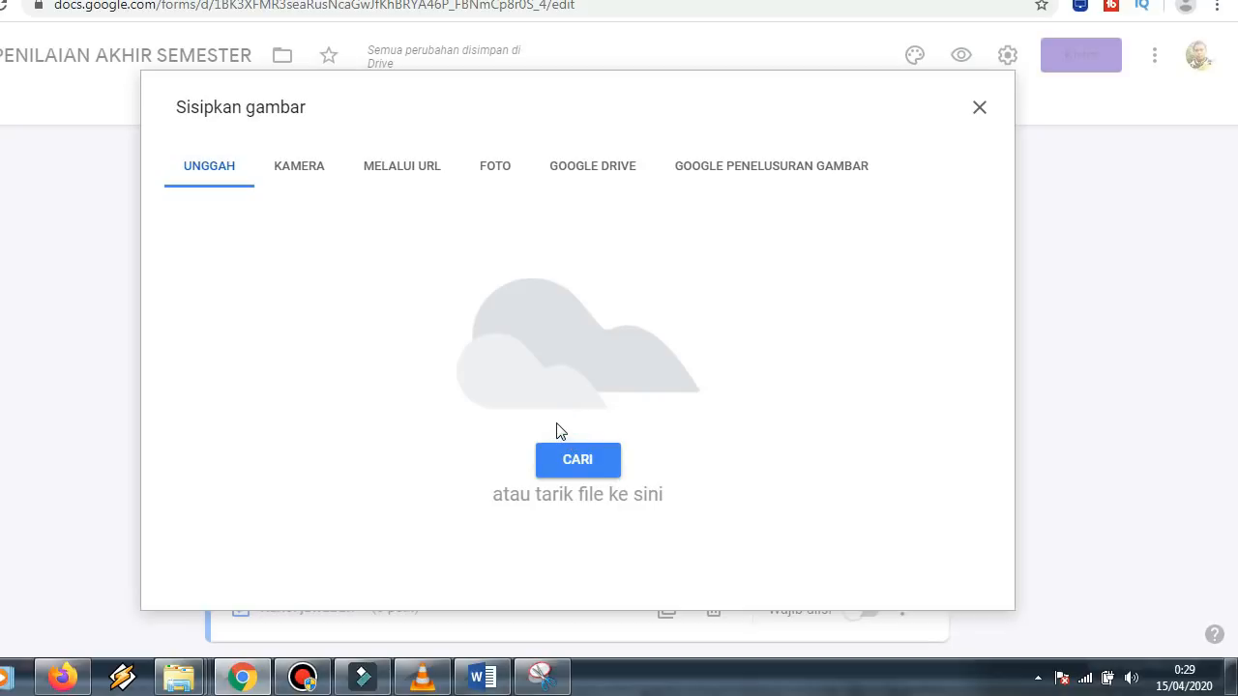
pyautogui.click(645, 260)
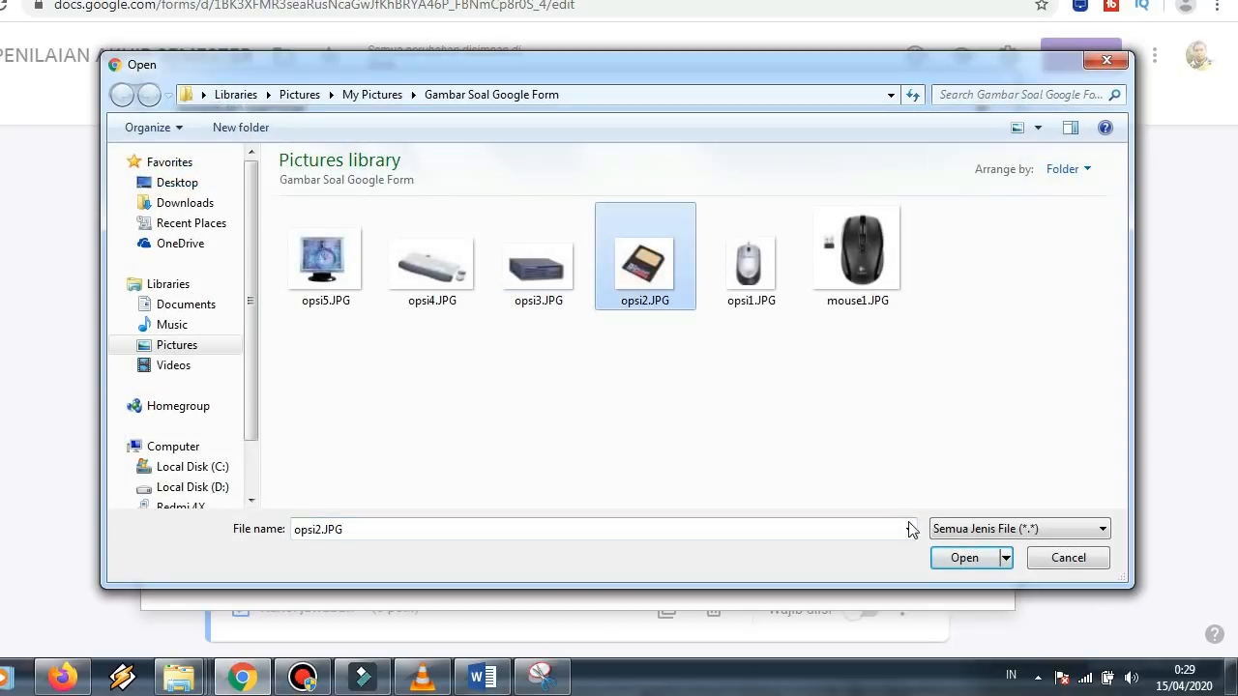
pyautogui.click(959, 555)
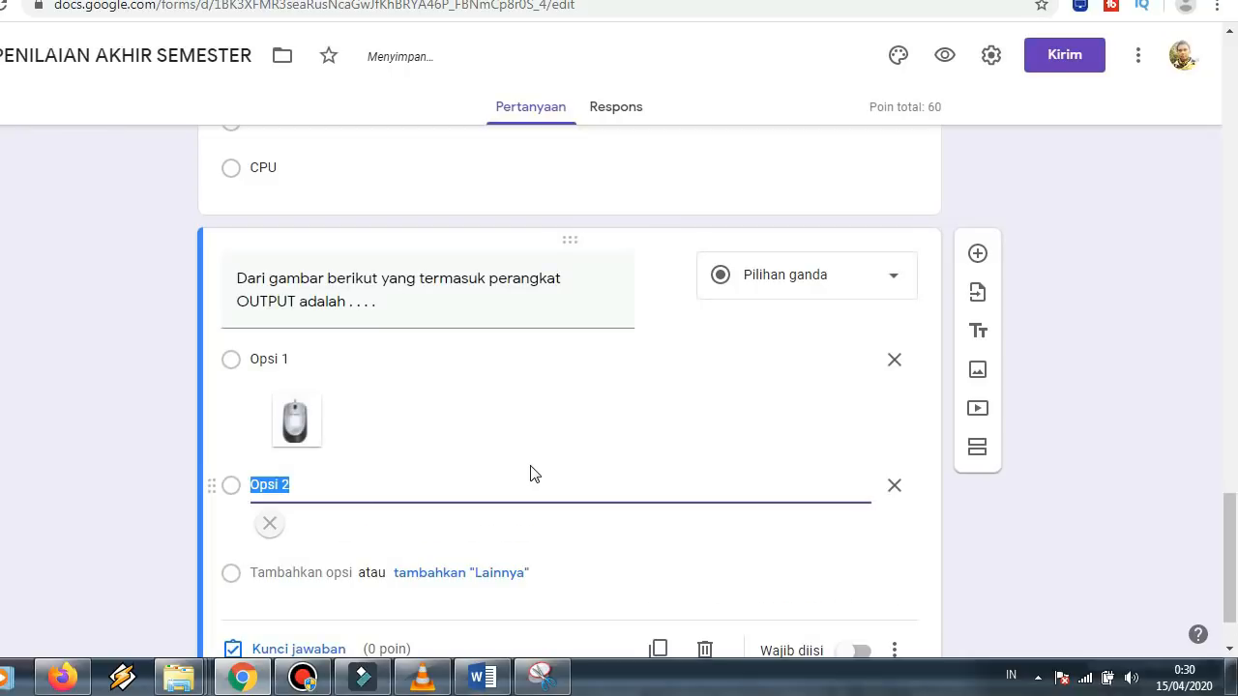
# Add a third answer option, Opsi 3, and upload opsi3.JPG as its image
pyautogui.scroll(-1, 300, 543)
pyautogui.click(312, 512)
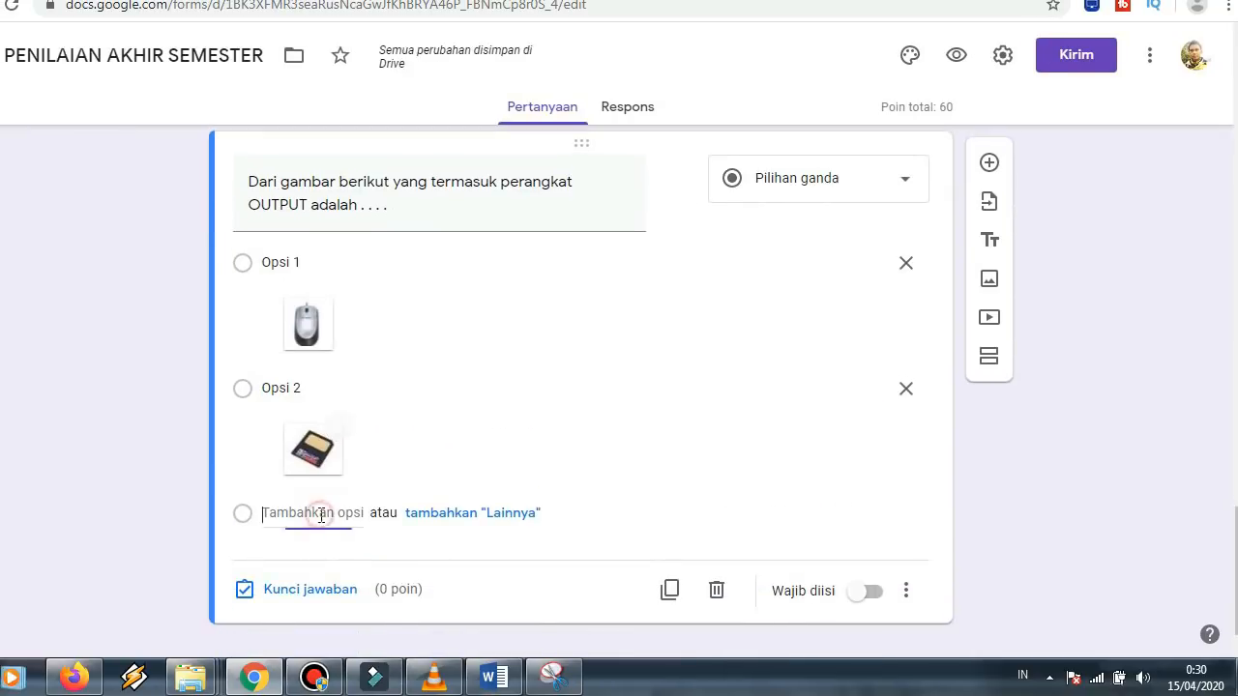
pyautogui.click(859, 514)
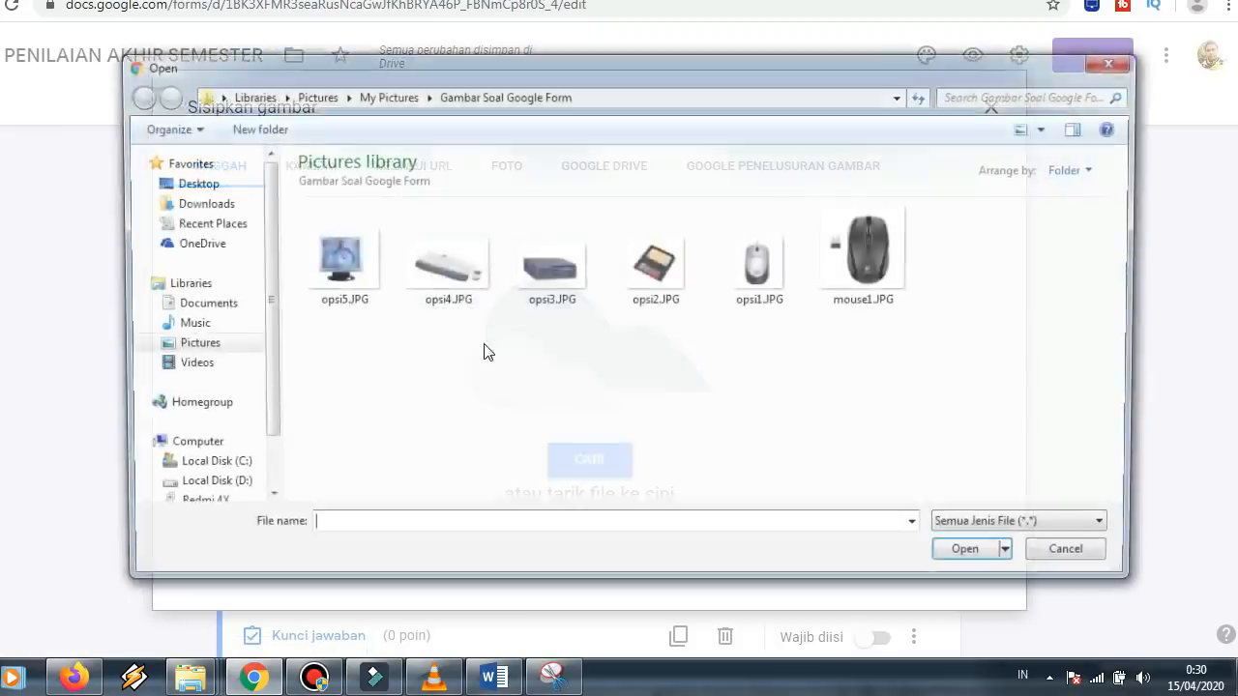
pyautogui.click(541, 312)
pyautogui.click(952, 556)
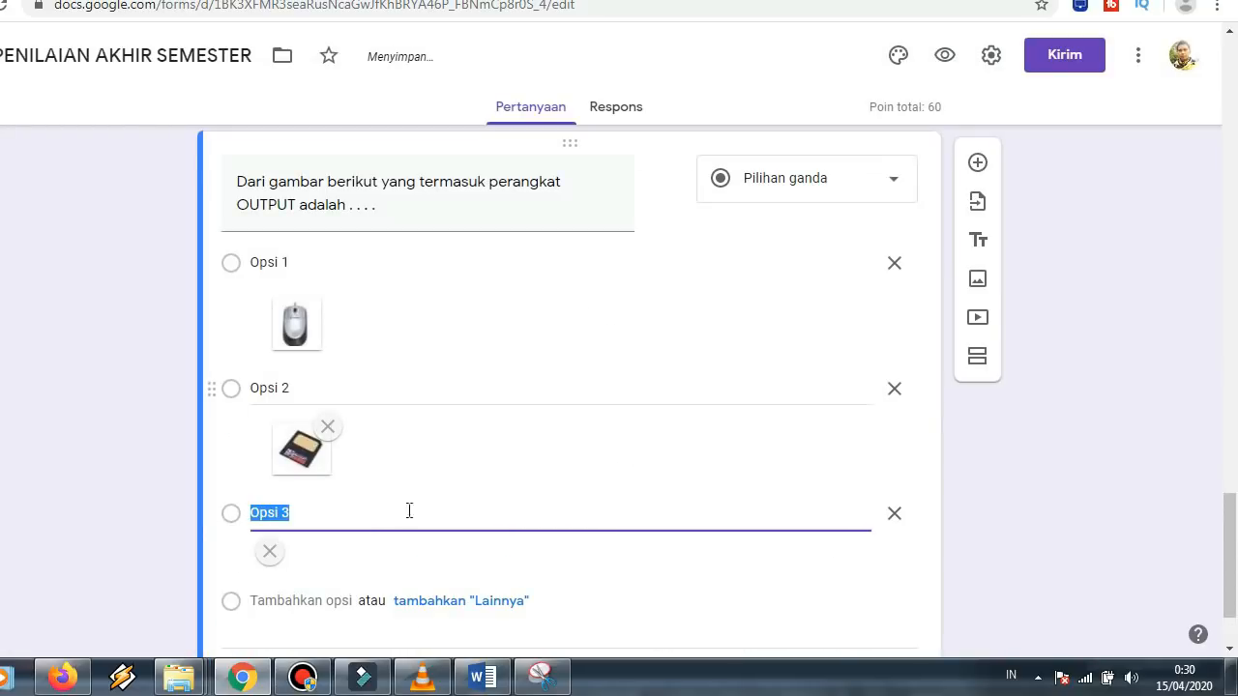
# Add a fourth answer option, Opsi 4, and upload opsi4.JPG as its image
pyautogui.scroll(-2, 368, 567)
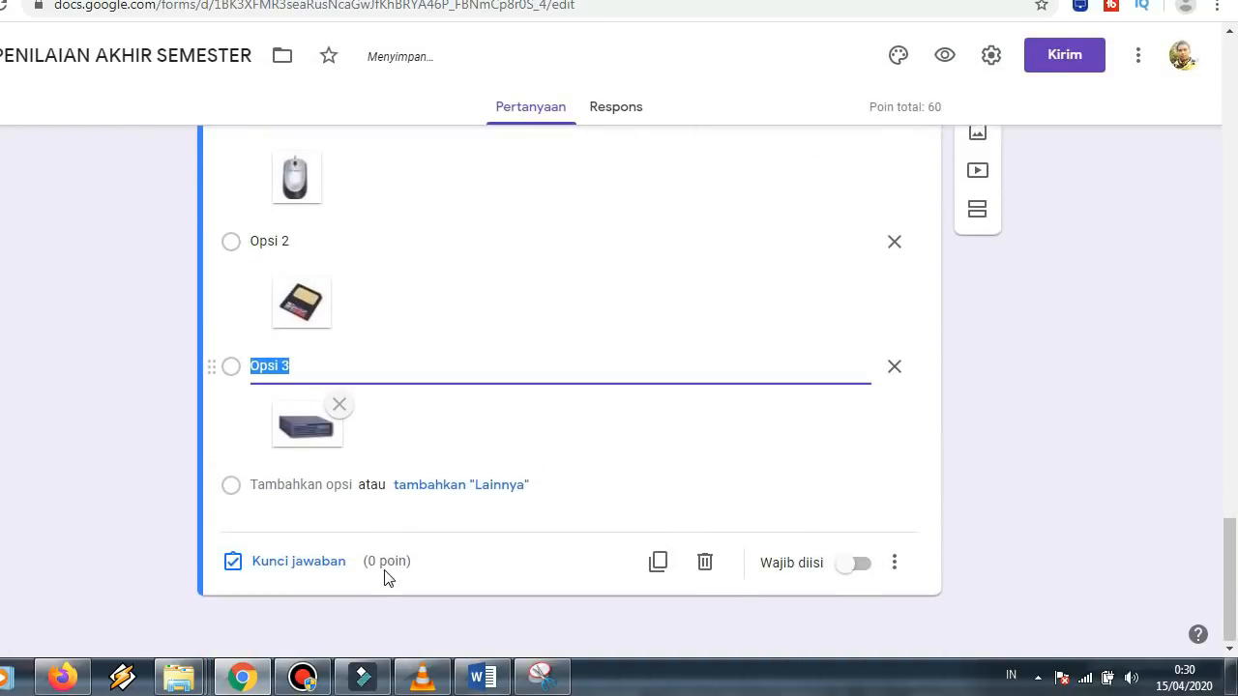
pyautogui.click(335, 480)
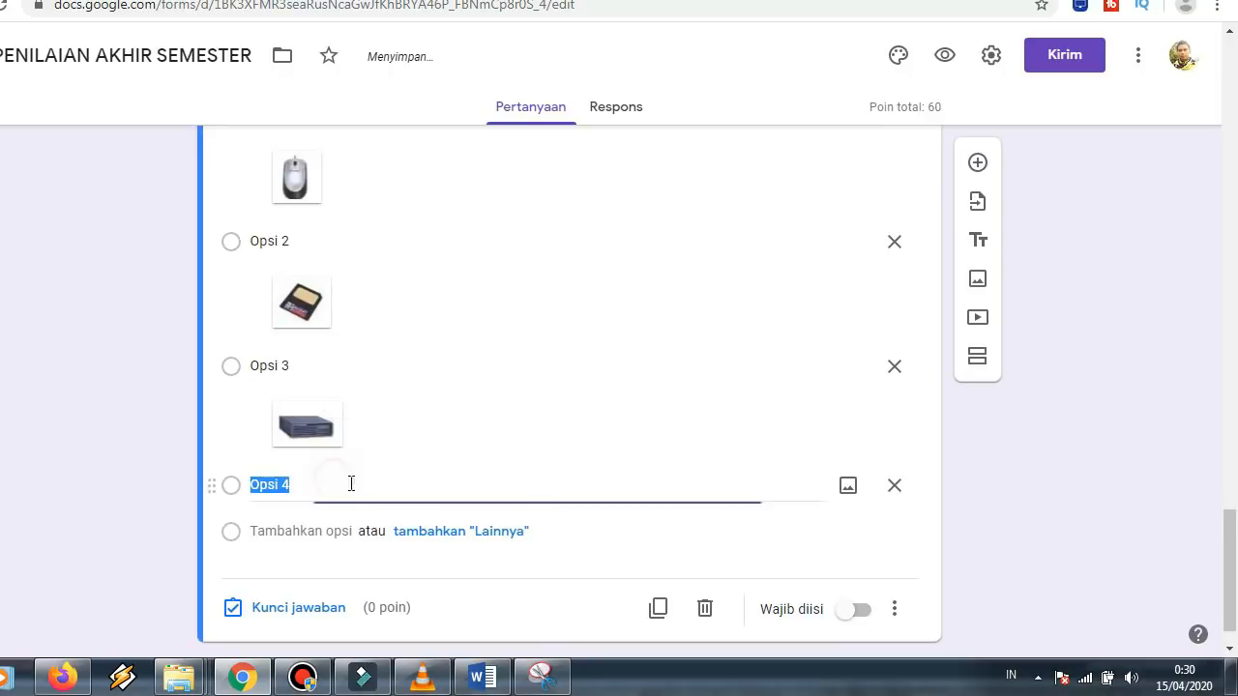
pyautogui.click(845, 486)
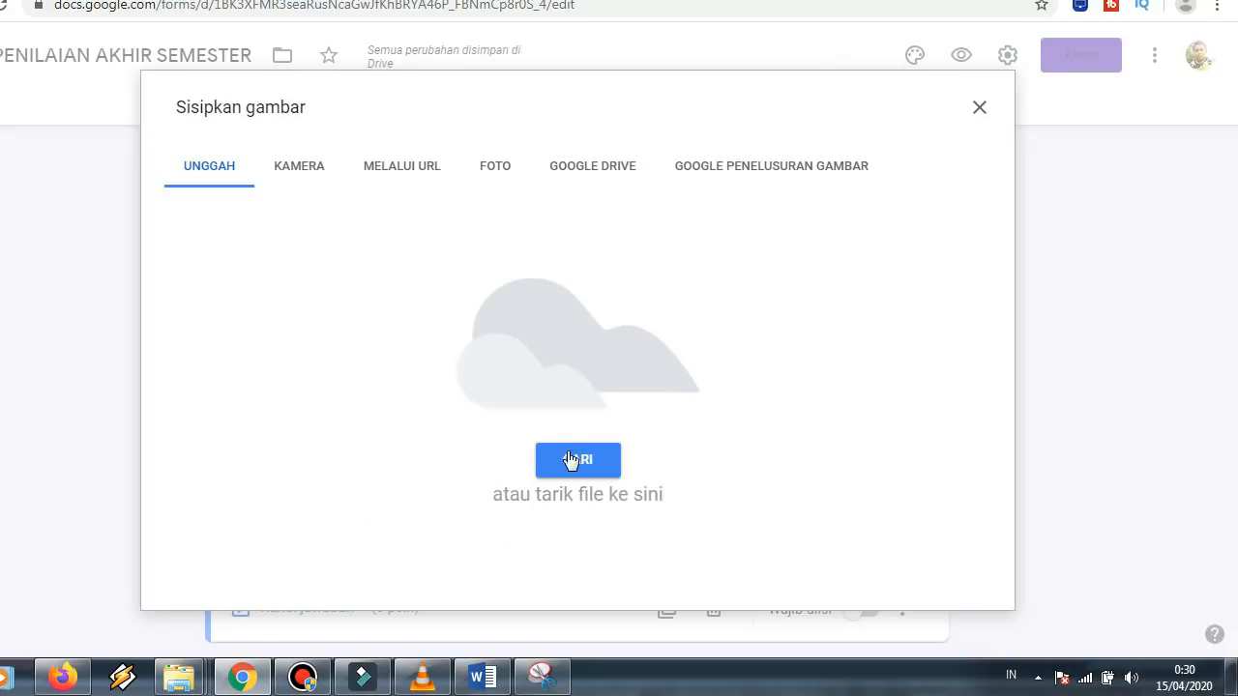
pyautogui.click(573, 459)
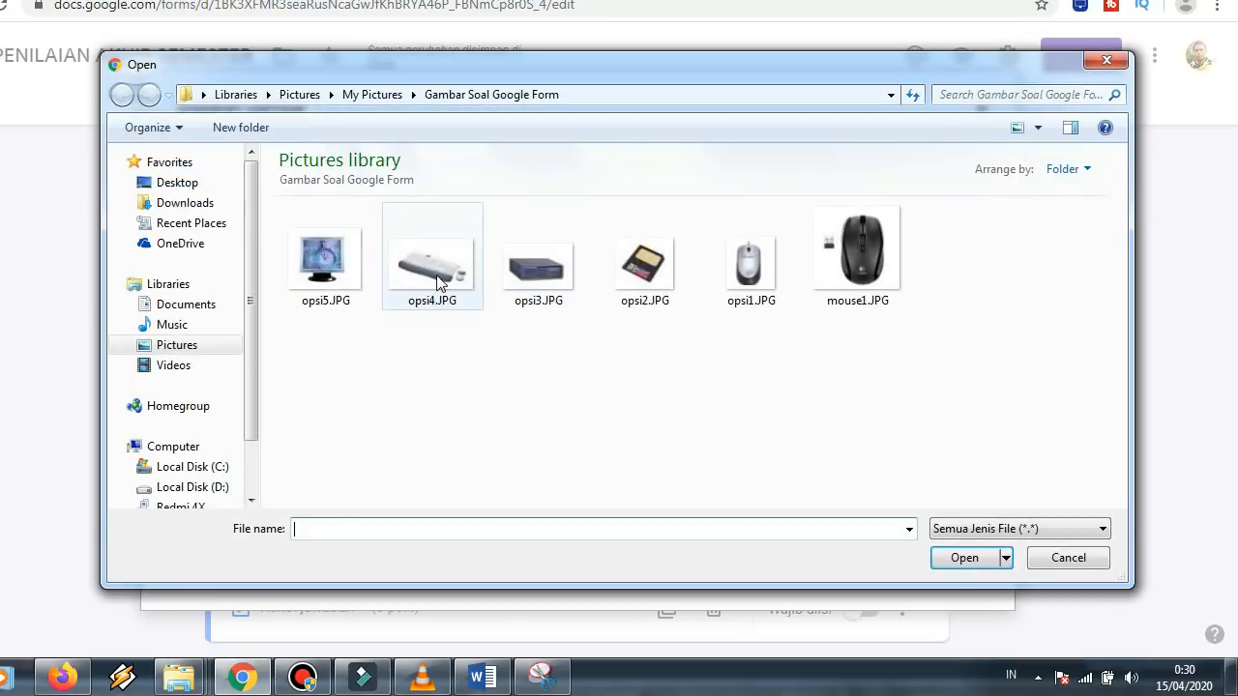
pyautogui.click(436, 275)
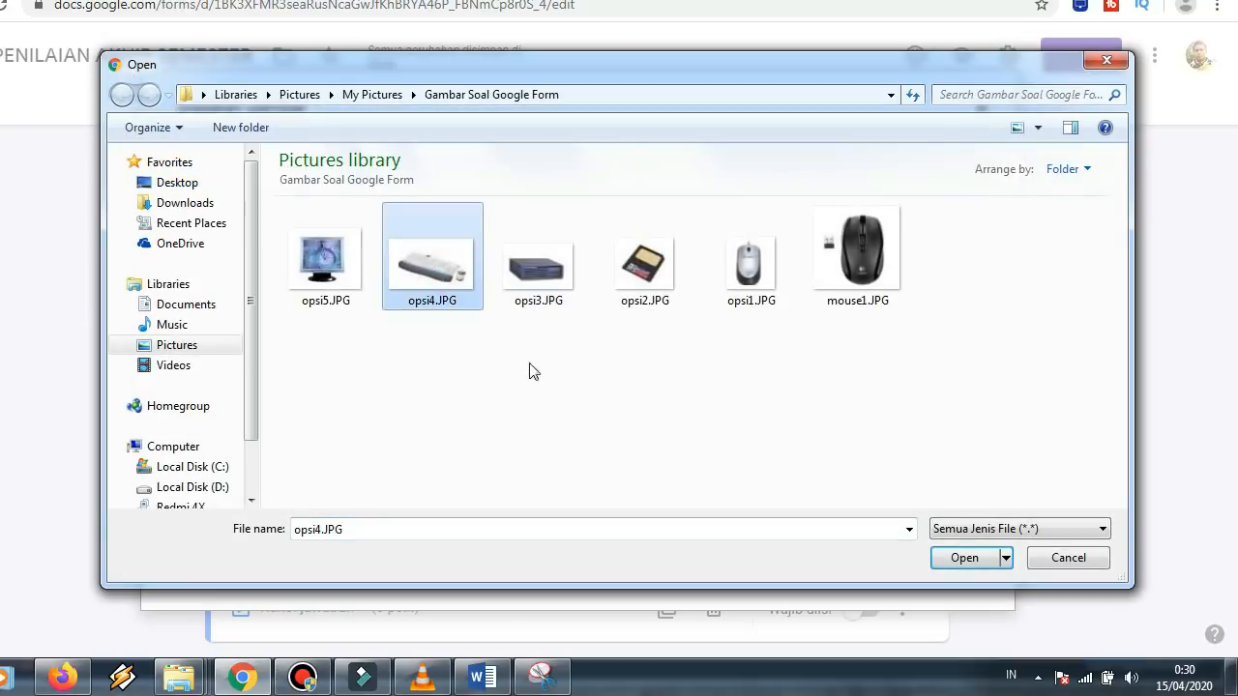
pyautogui.click(977, 557)
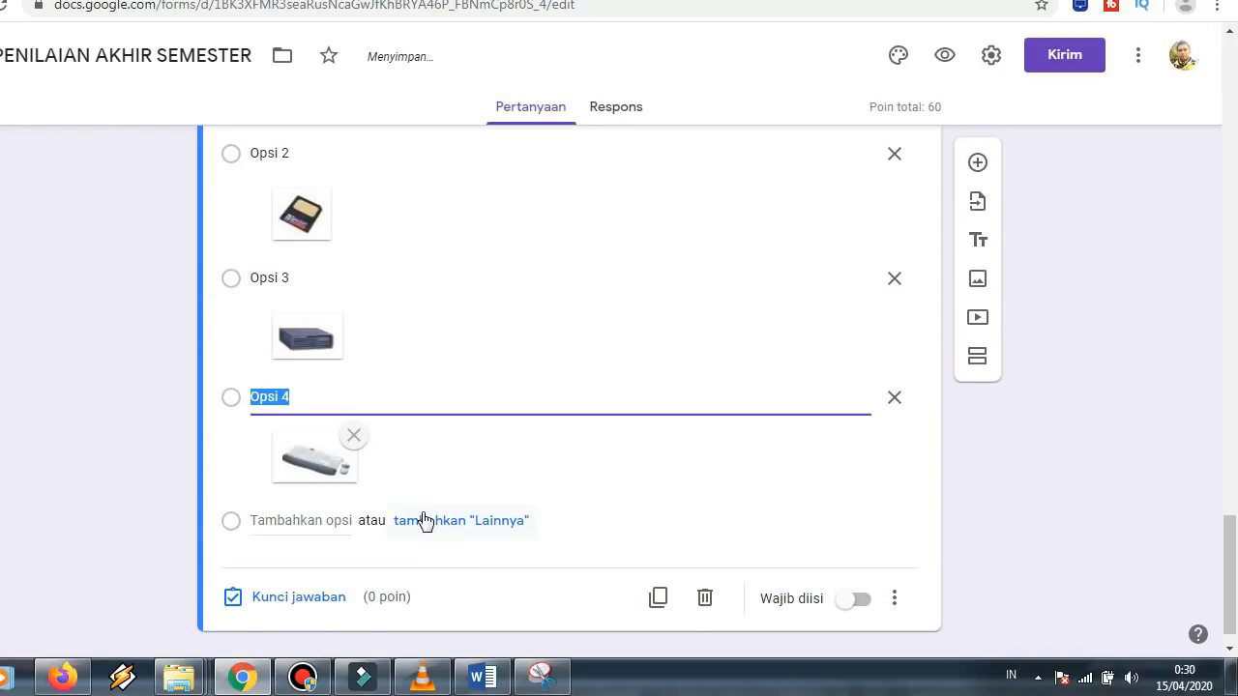
# Add a fifth answer option, Opsi 5, and upload opsi5.JPG as its image
pyautogui.click(302, 521)
pyautogui.click(855, 521)
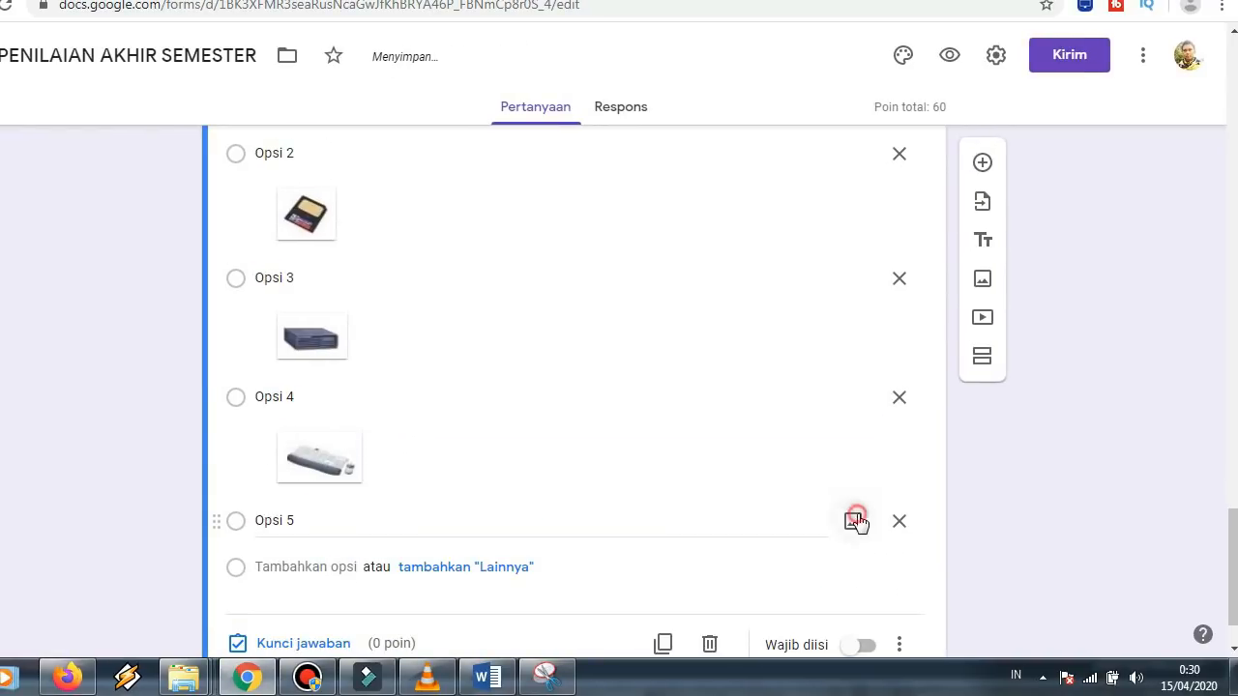
pyautogui.click(589, 463)
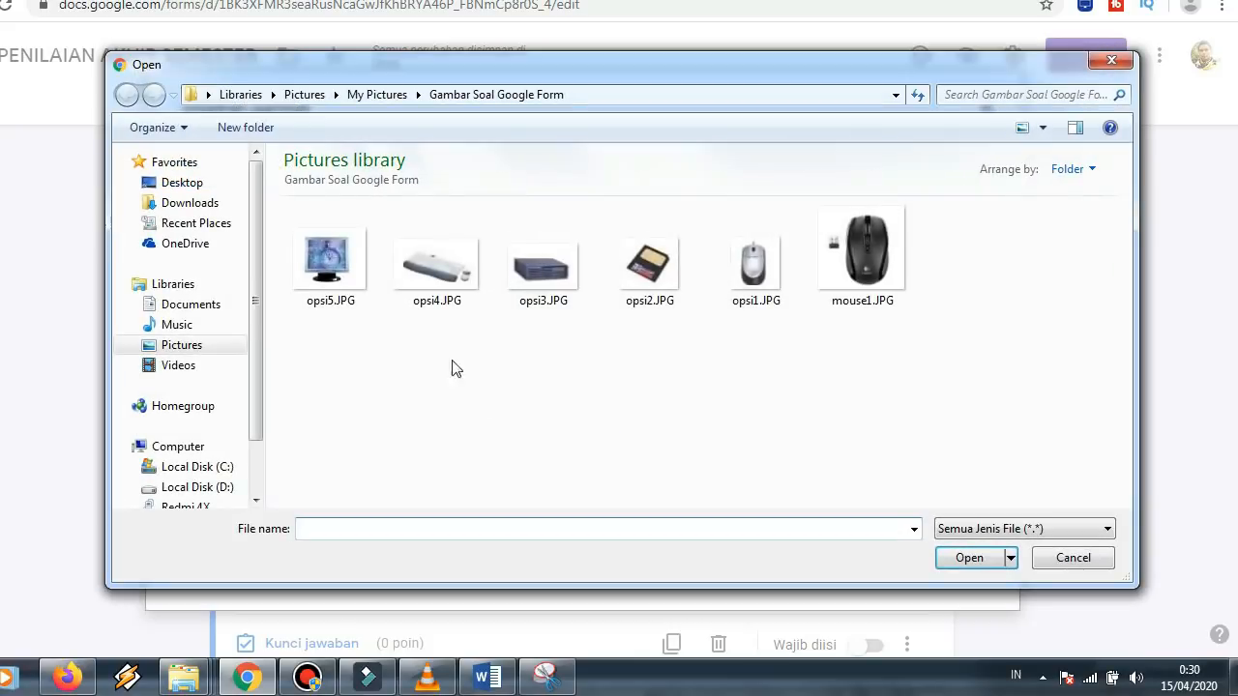
pyautogui.click(326, 263)
pyautogui.click(957, 560)
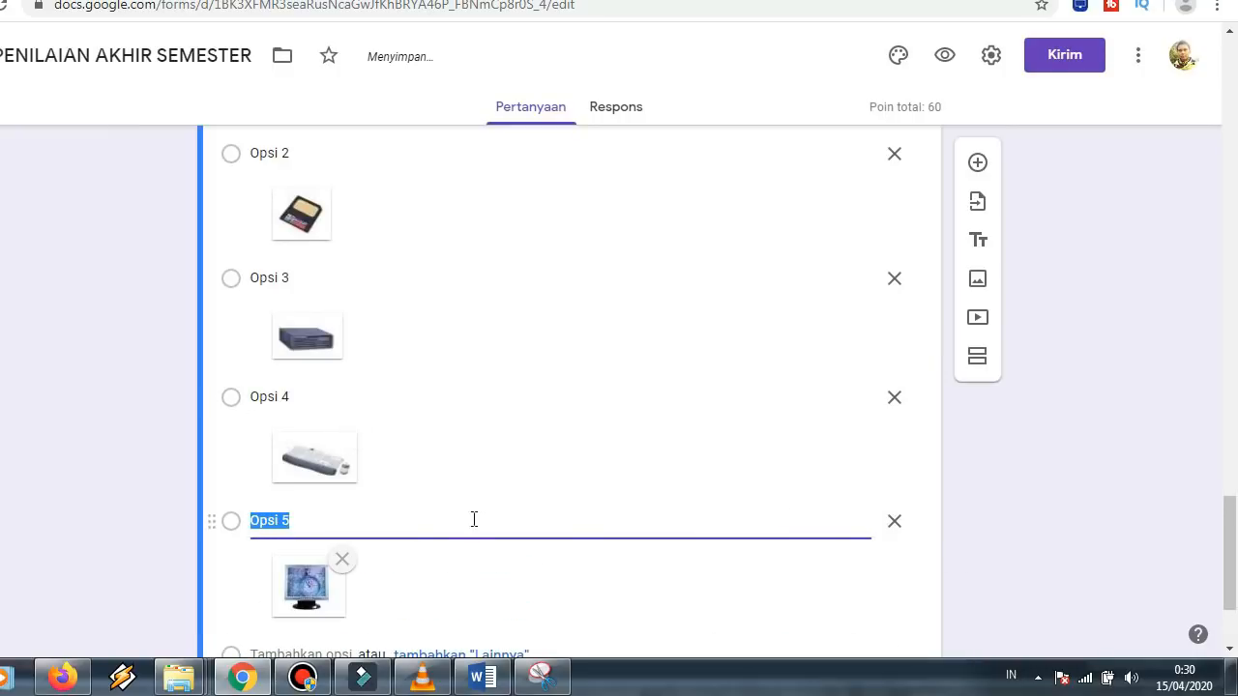
# Make the OUTPUT device question required and set its answer key to Opsi 5, the monitor picture, worth 20 points
pyautogui.scroll(-2, 437, 513)
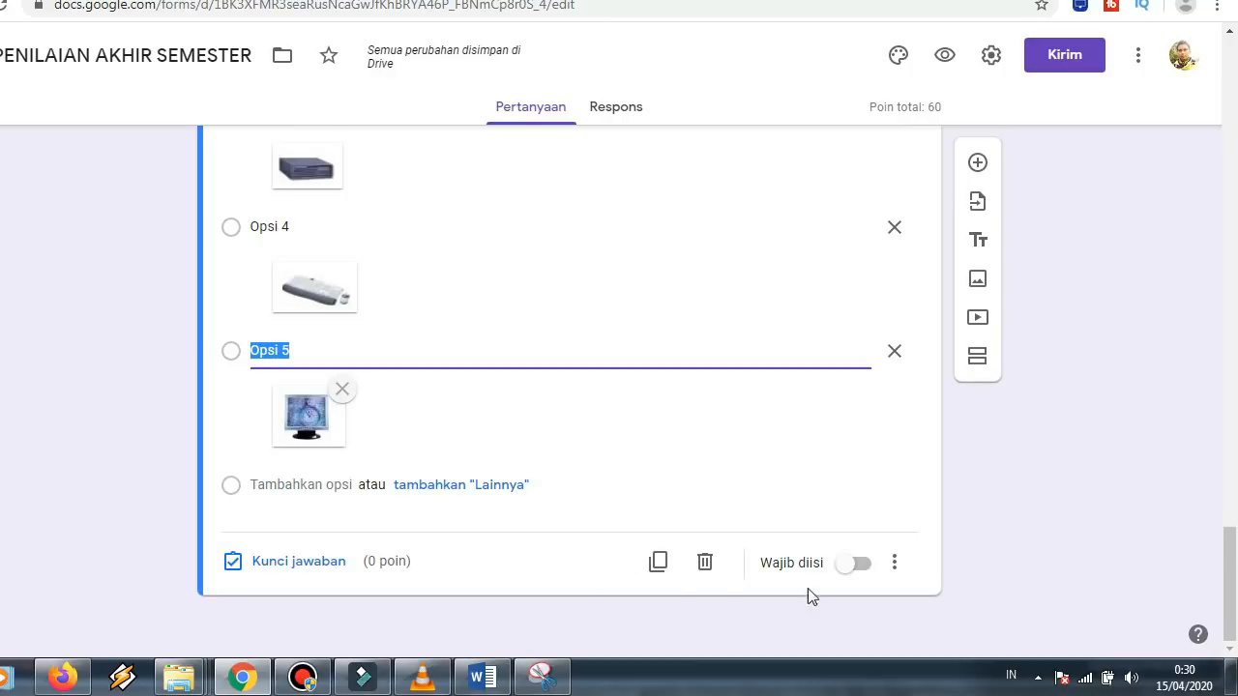
pyautogui.click(851, 565)
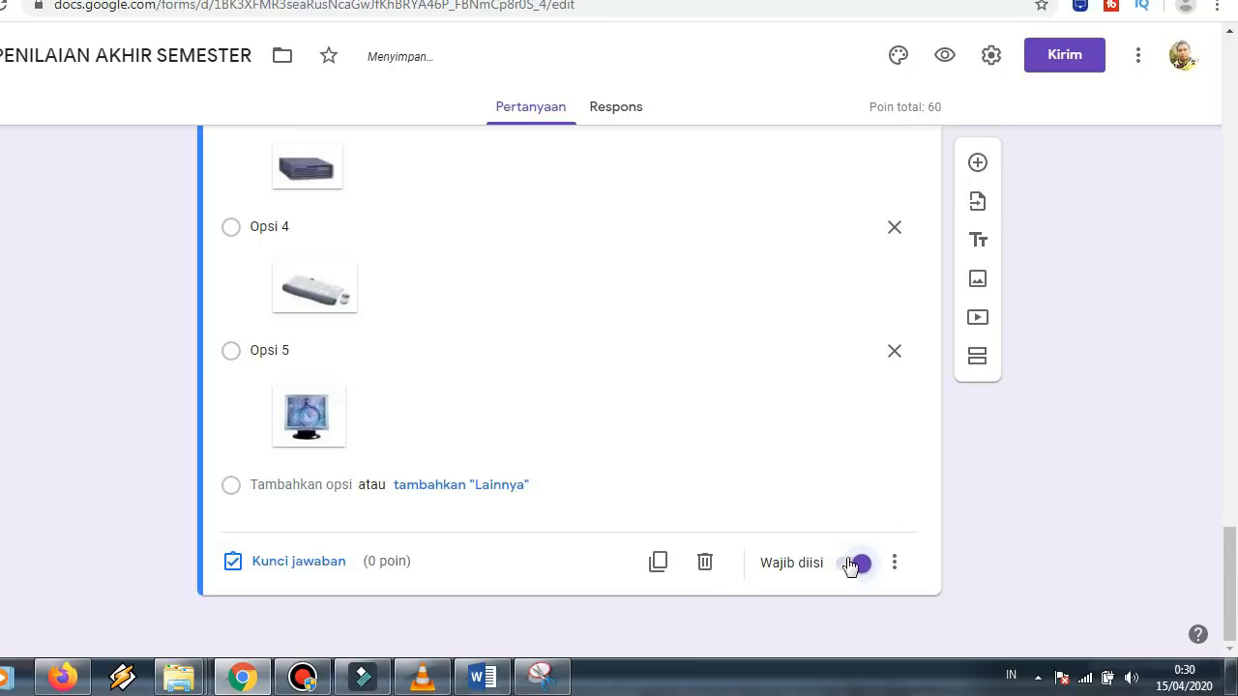
pyautogui.click(308, 561)
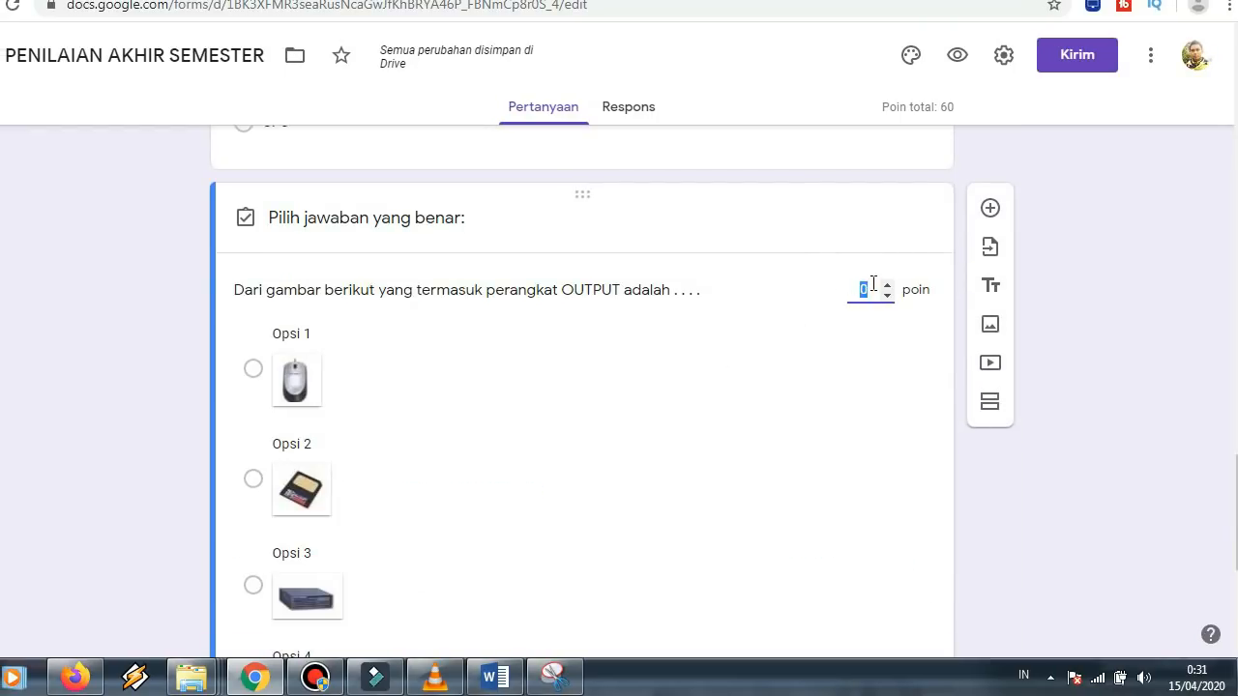
pyautogui.write('20')
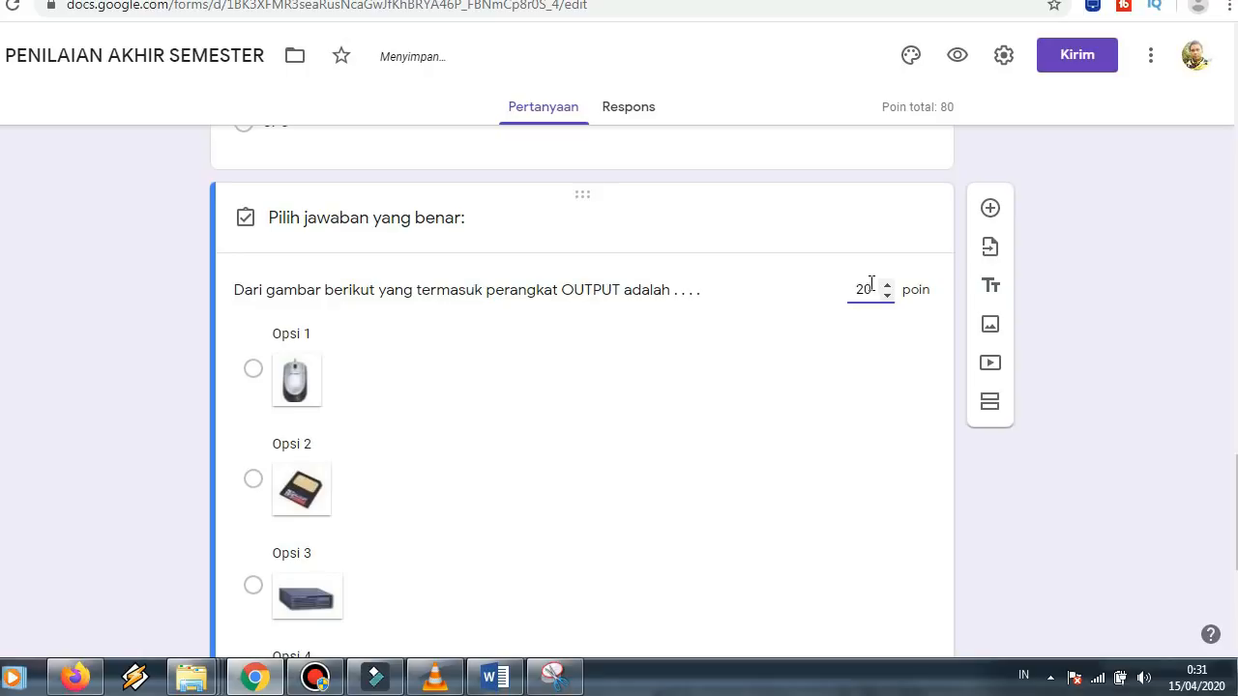
pyautogui.scroll(-2, 409, 332)
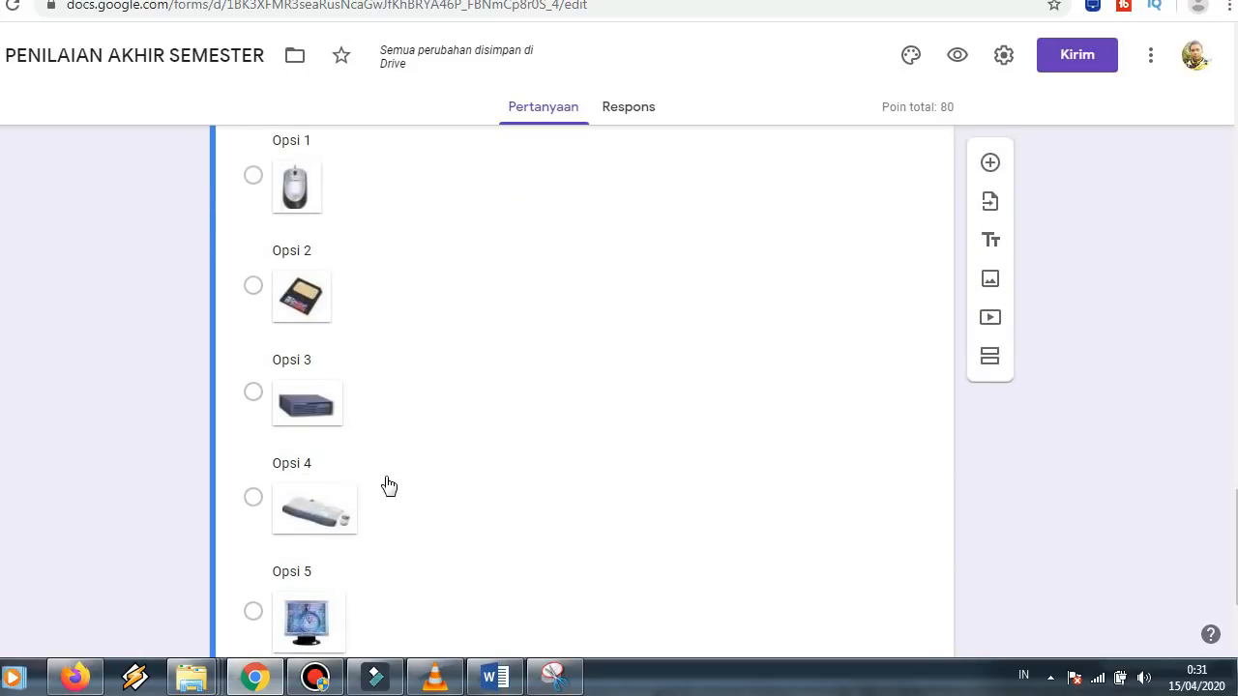
pyautogui.scroll(-2, 384, 486)
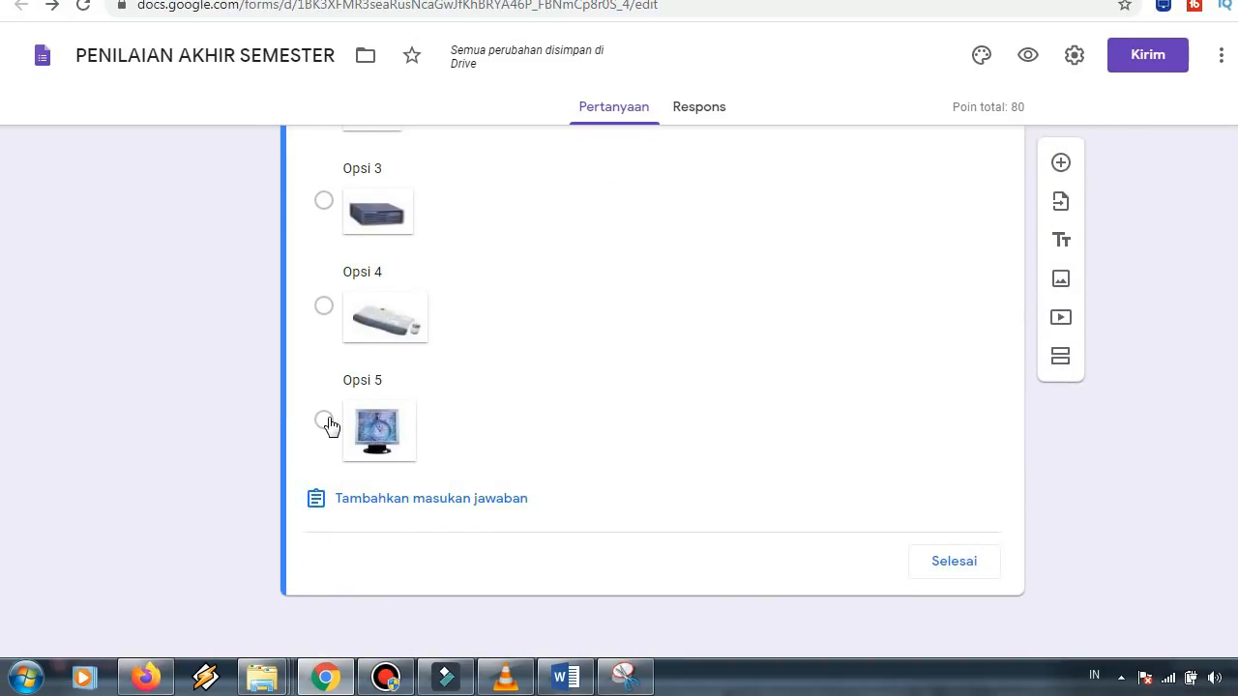
pyautogui.click(324, 420)
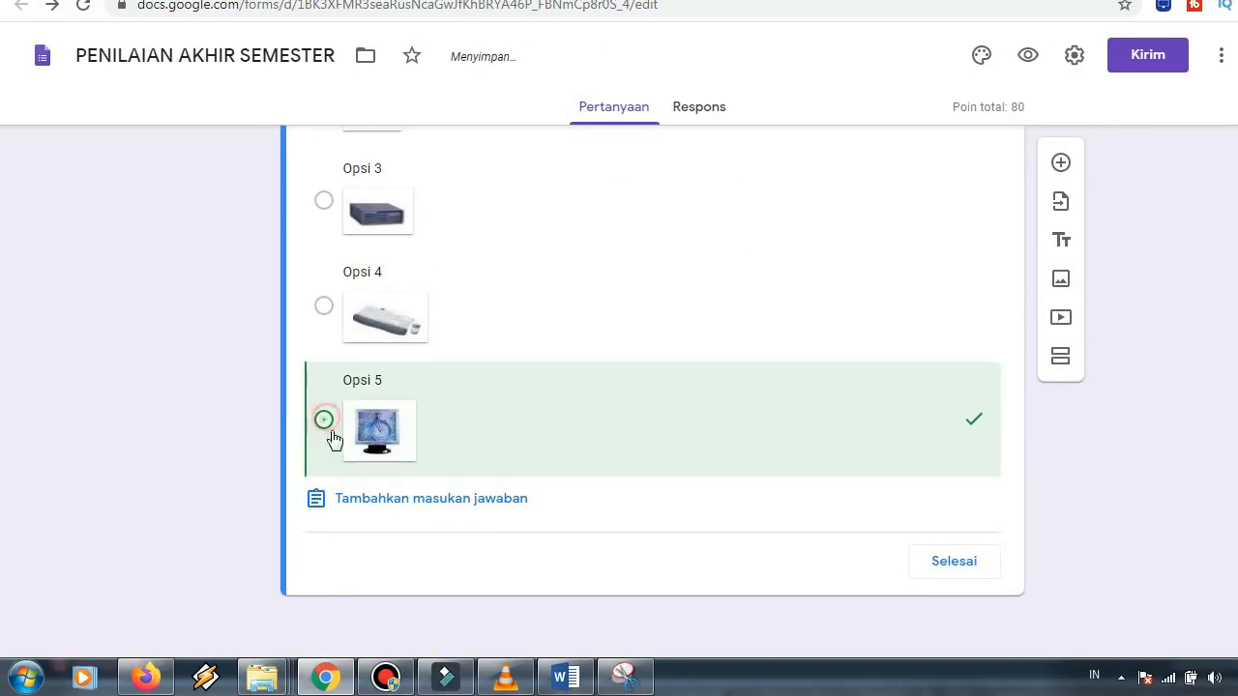
pyautogui.click(957, 563)
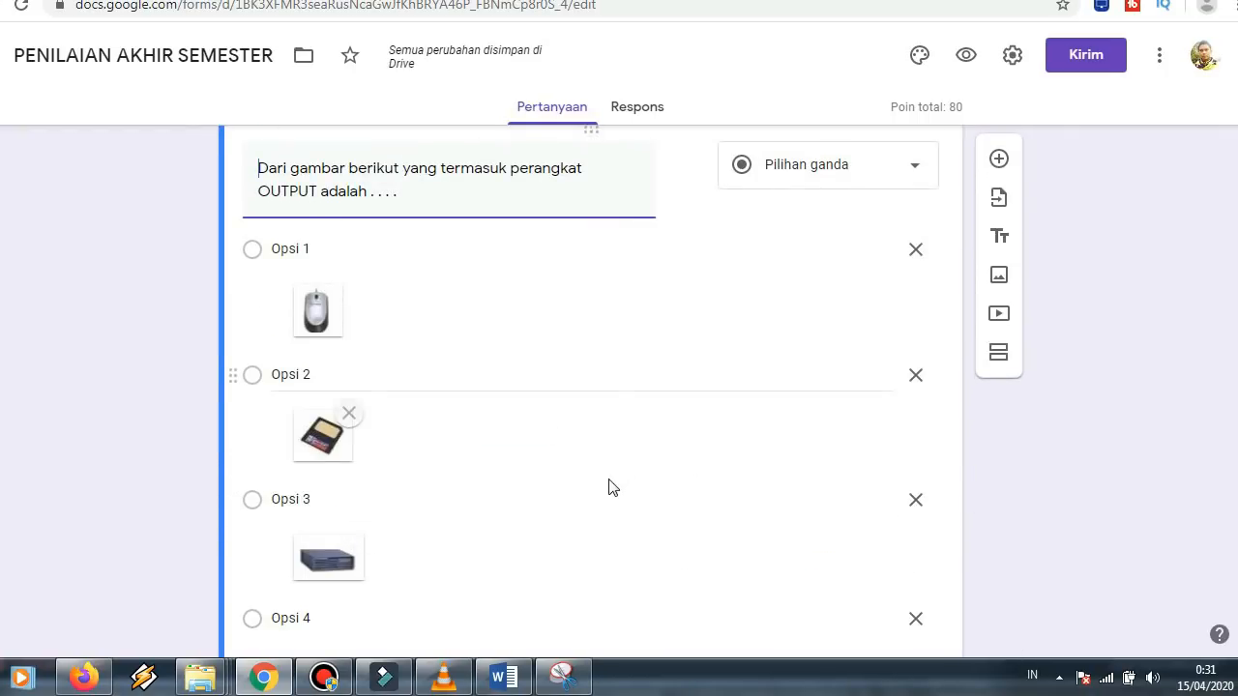
# Add a new blank multiple-choice question after the OUTPUT device question and switch to the exam document in Word
pyautogui.scroll(-2, 590, 475)
pyautogui.scroll(2, 799, 446)
pyautogui.moveTo(1230, 461); pyautogui.dragTo(1235, 551)
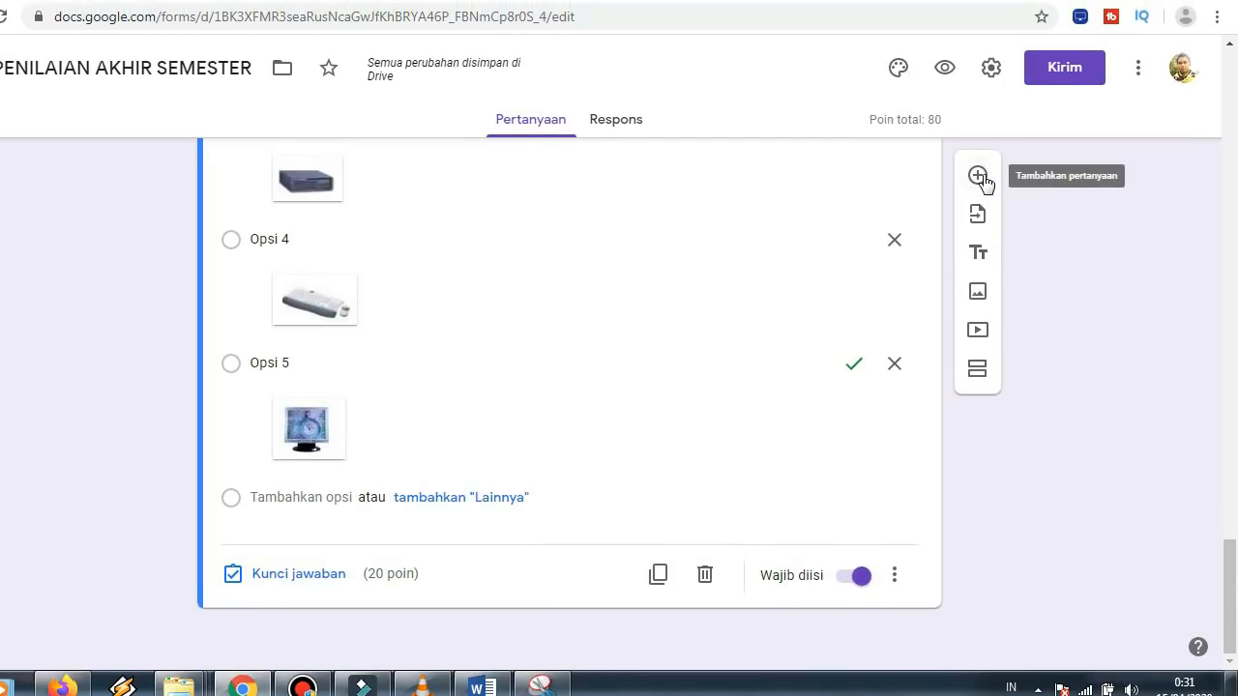
pyautogui.click(979, 177)
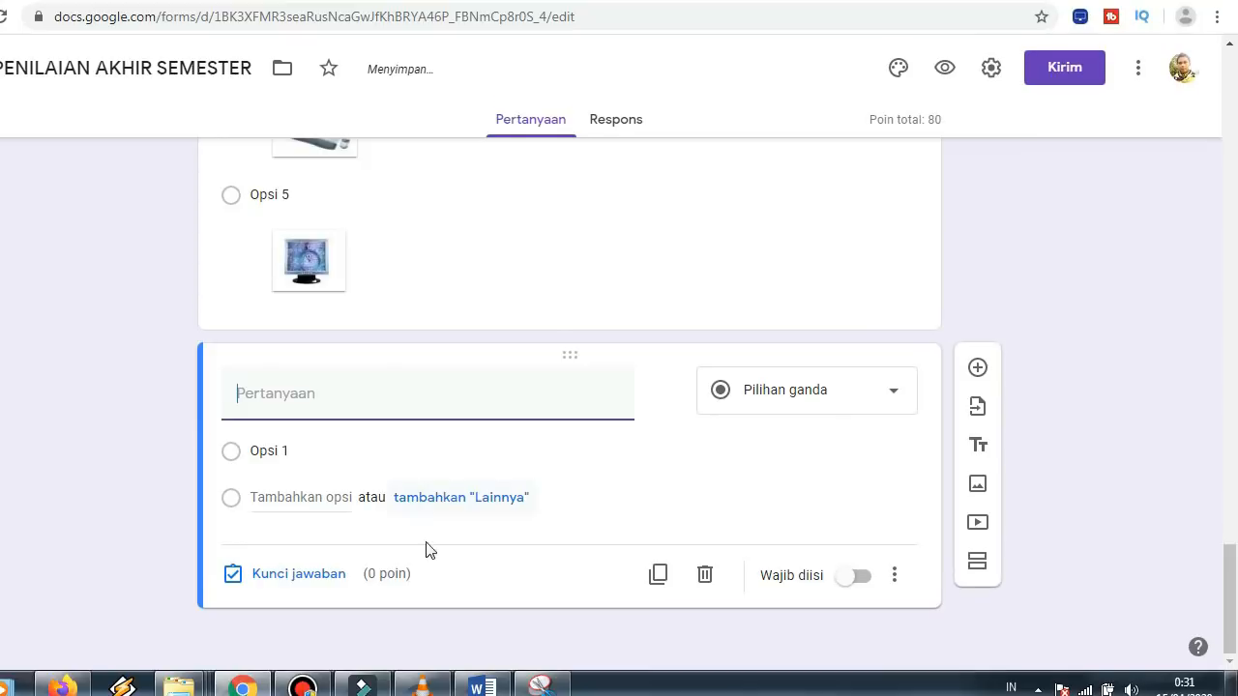
pyautogui.click(482, 686)
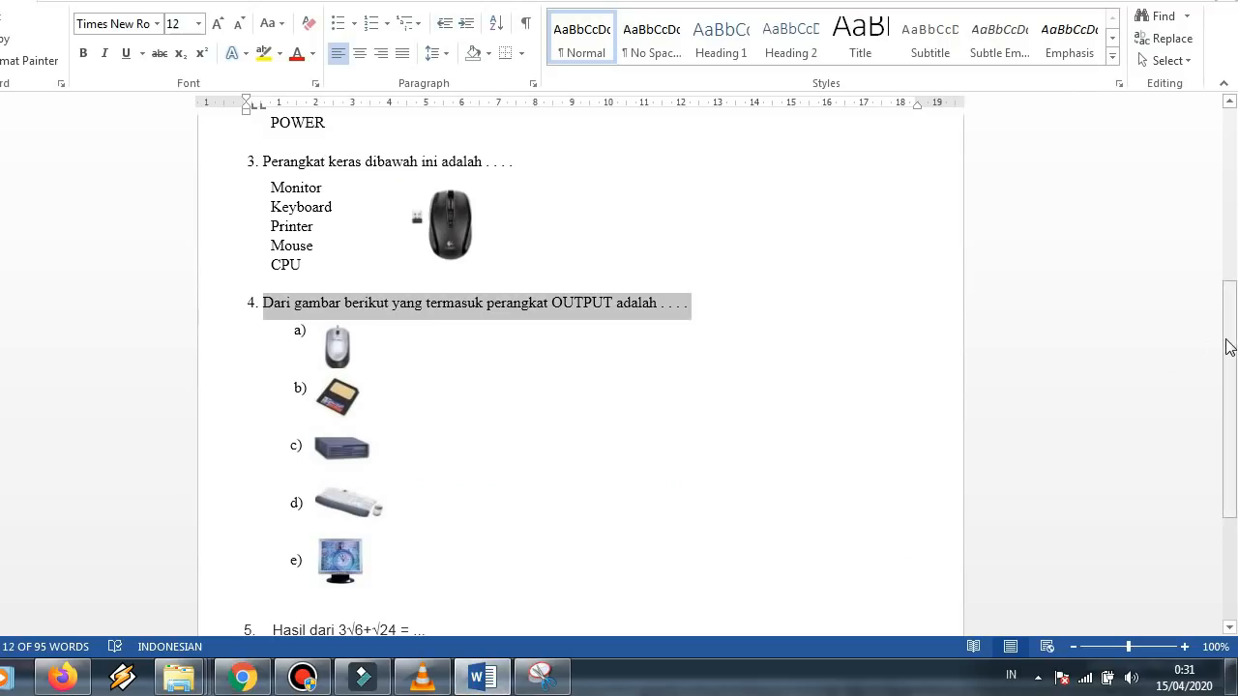
# Review question 5, Hasil dari 3√6+√24, and its five answer choices at the end of the exam document
pyautogui.moveTo(1229, 347); pyautogui.dragTo(1234, 467)
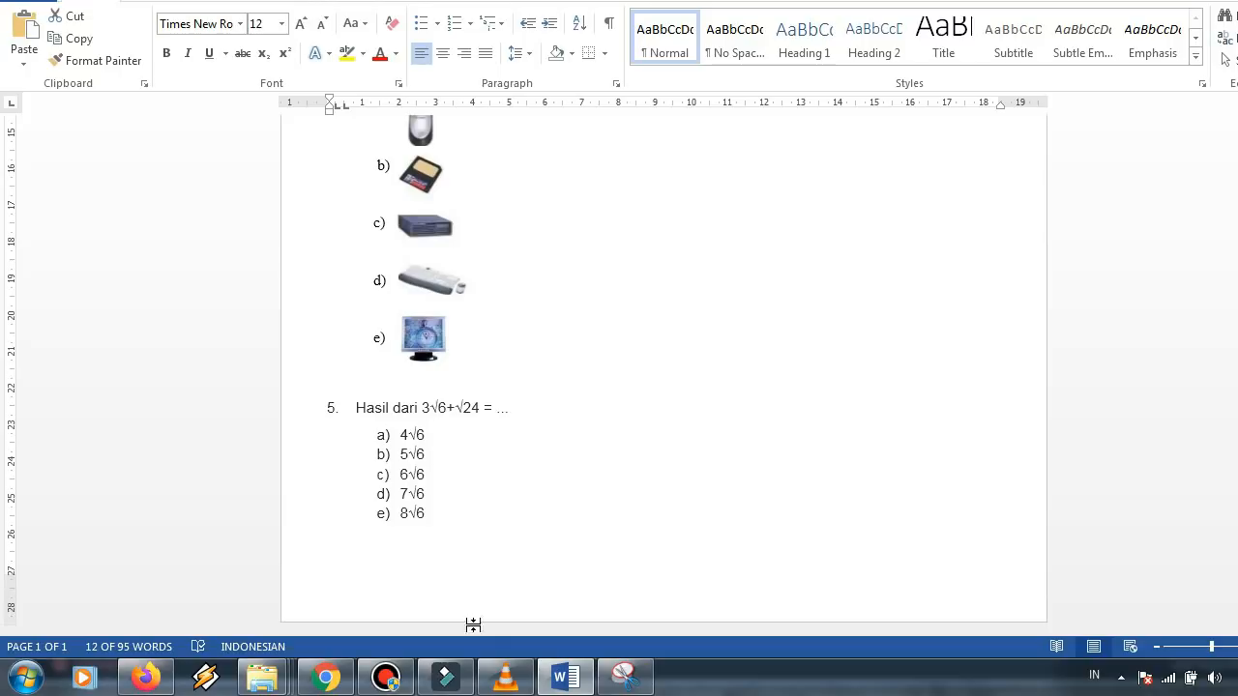
pyautogui.click(328, 682)
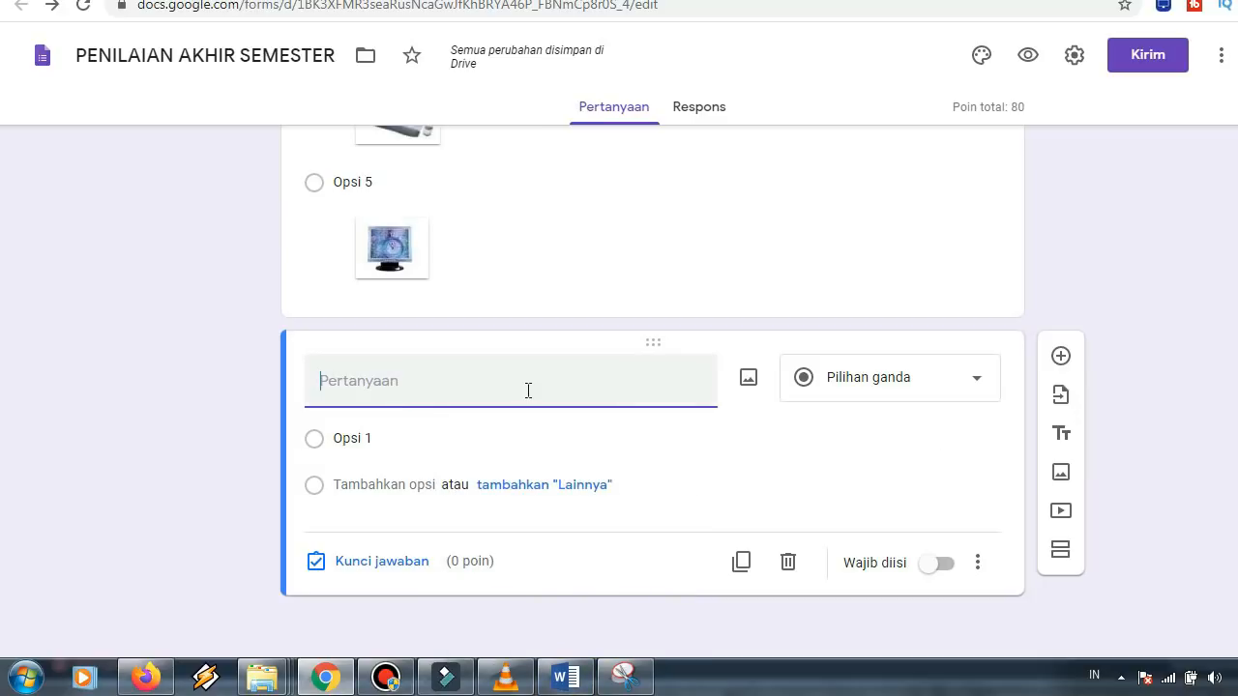
pyautogui.click(566, 677)
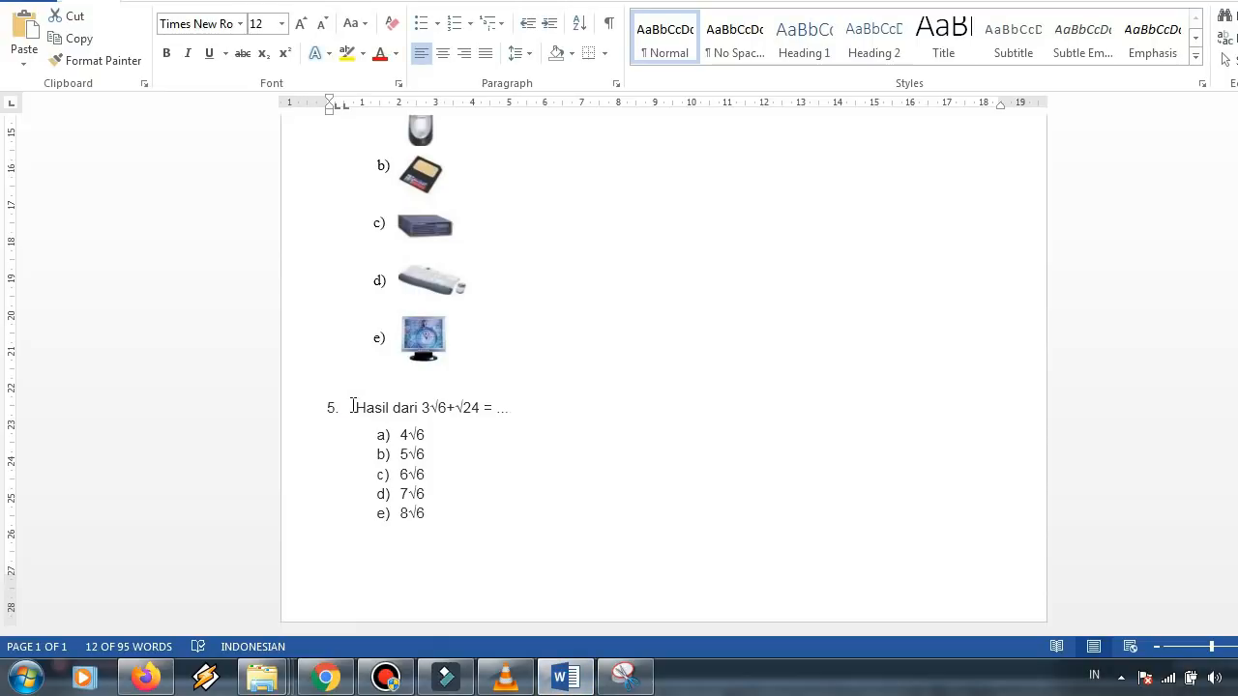
pyautogui.moveTo(353, 406); pyautogui.dragTo(489, 518)
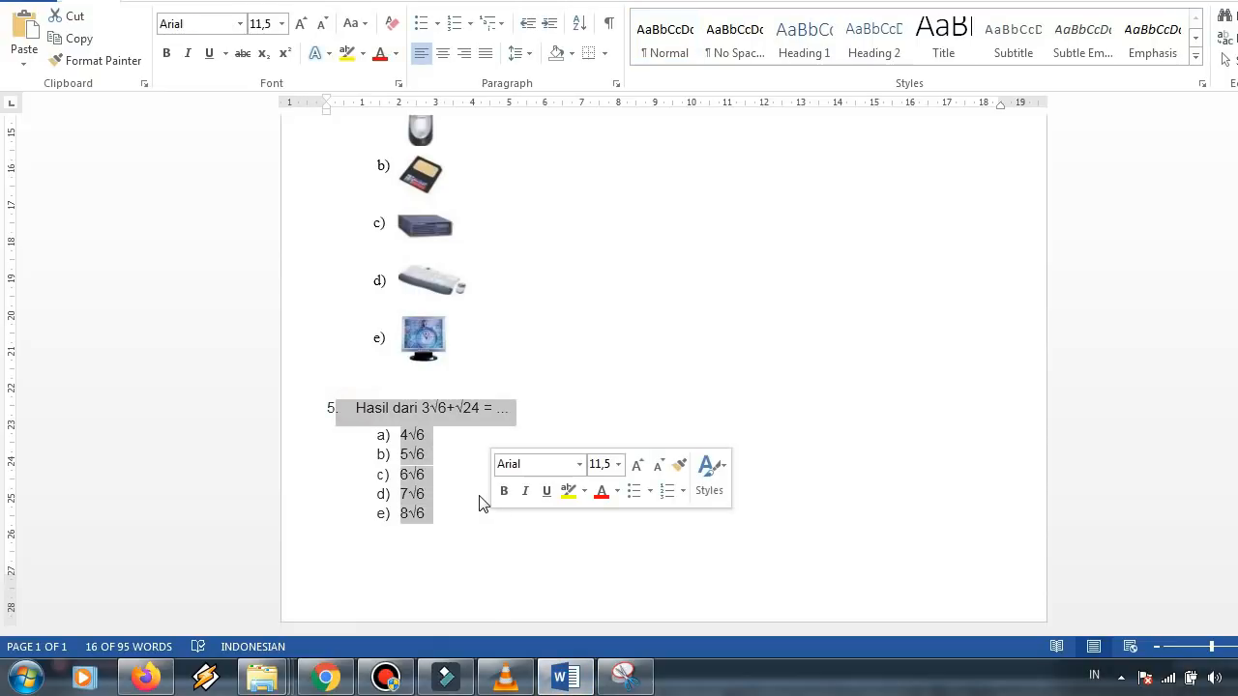
pyautogui.click(474, 529)
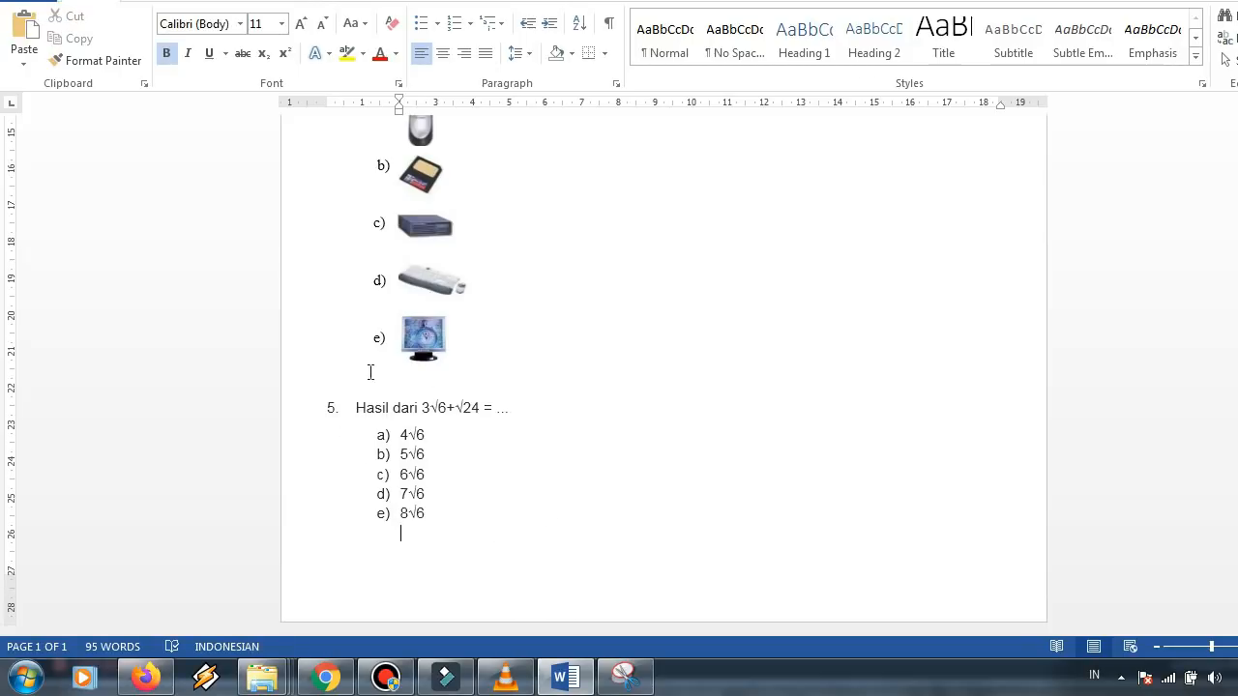
pyautogui.moveTo(332, 406); pyautogui.dragTo(511, 510)
pyautogui.click(506, 519)
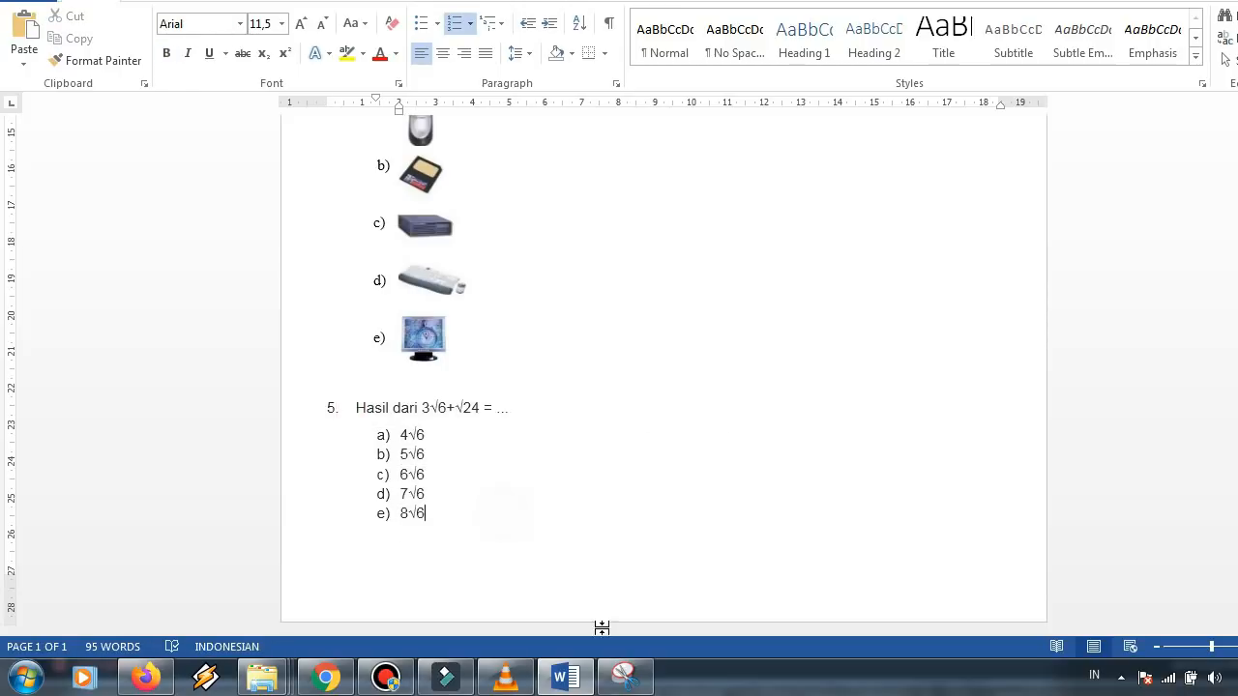
pyautogui.click(630, 682)
pyautogui.moveTo(504, 310); pyautogui.dragTo(902, 245)
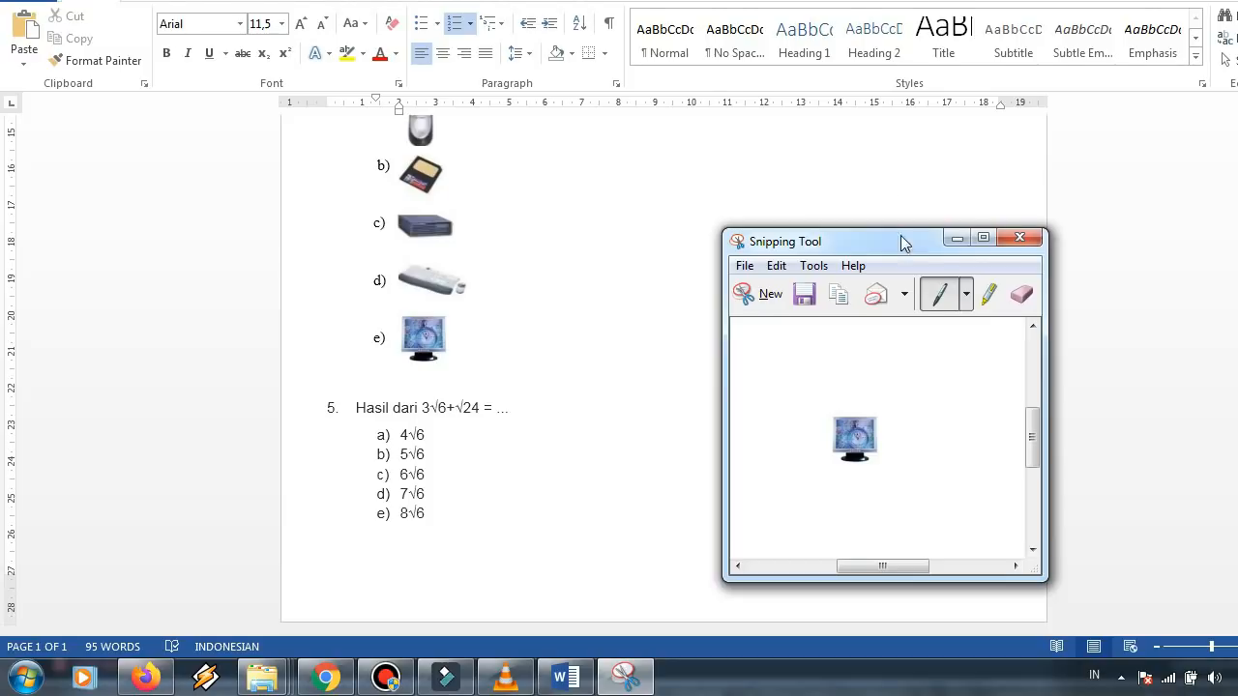
pyautogui.click(757, 294)
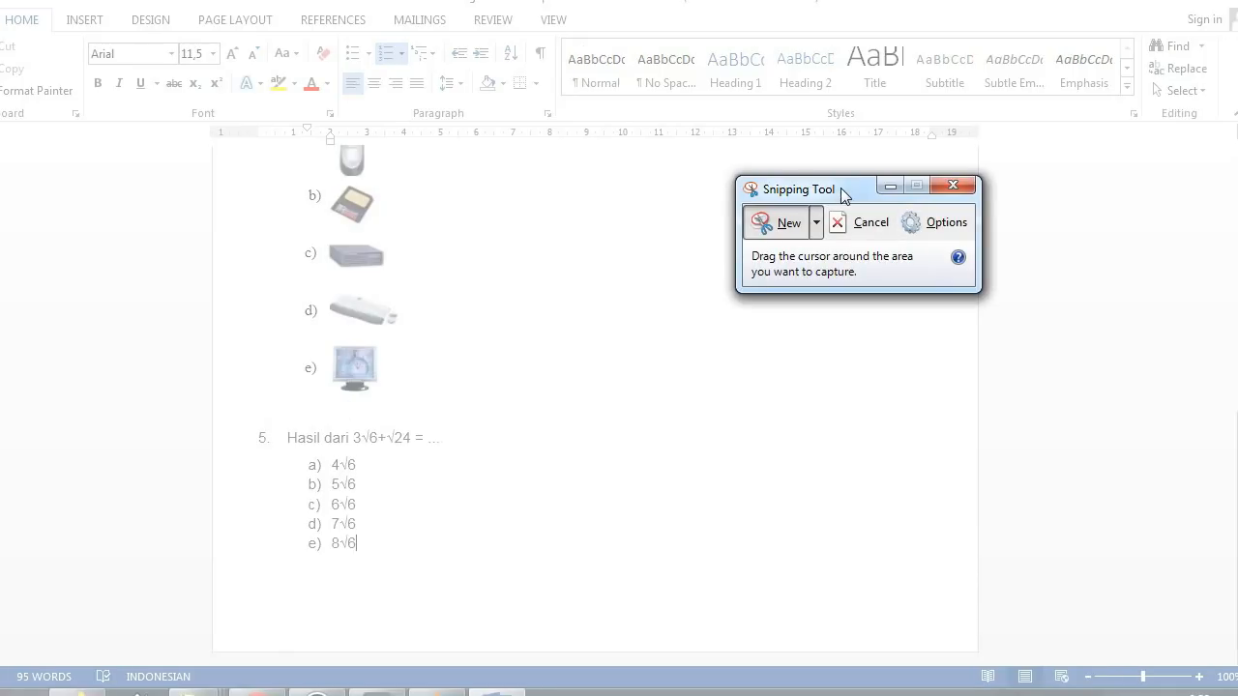
pyautogui.click(952, 184)
# Find and launch the Snipping Tool, and capture the text of question 5 together with its five answer choices
pyautogui.click(26, 677)
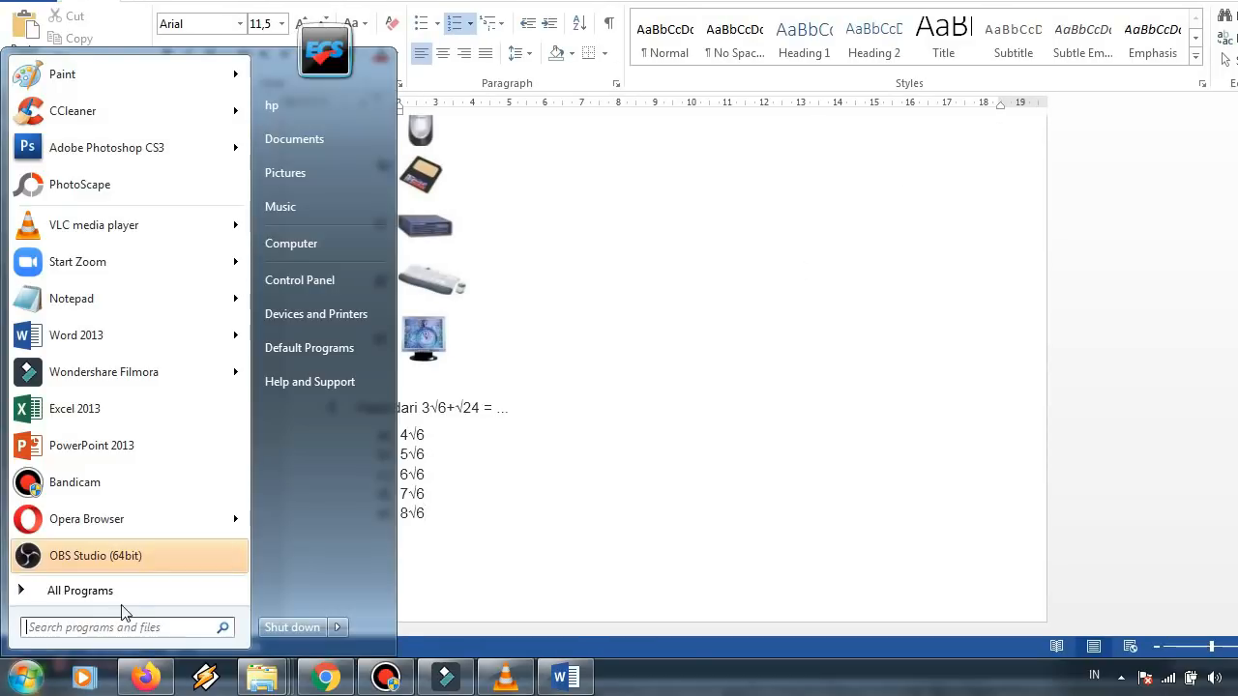
pyautogui.click(121, 627)
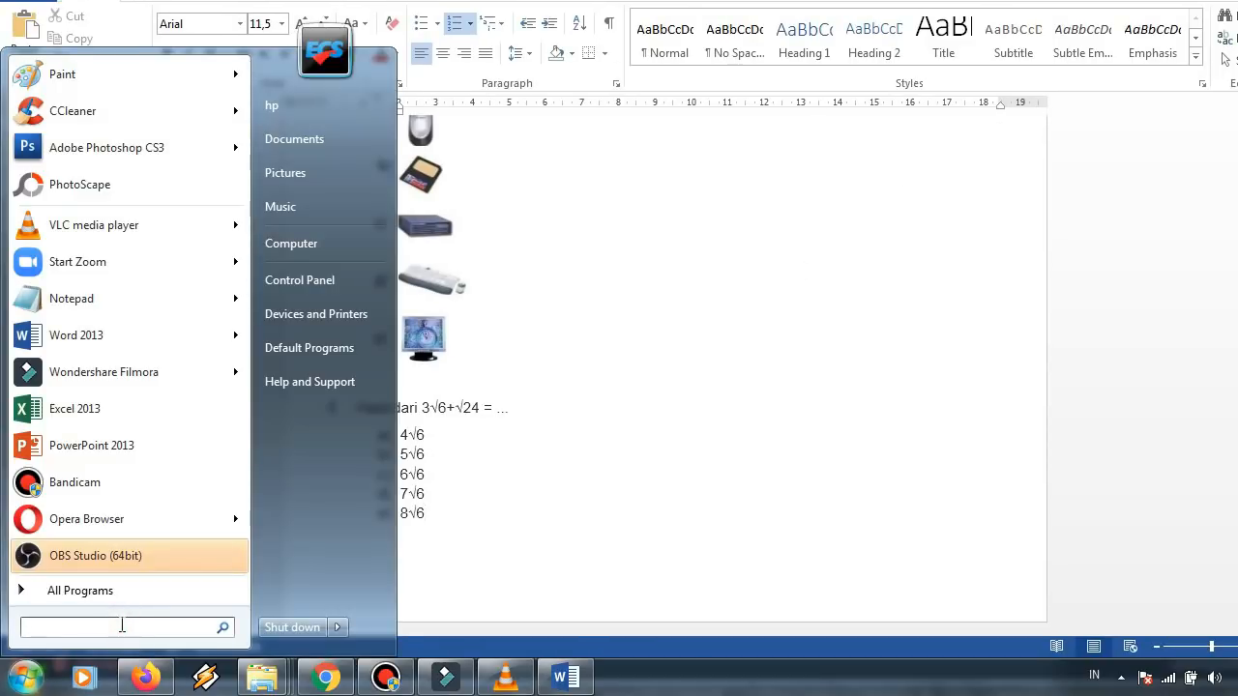
pyautogui.write('snip')
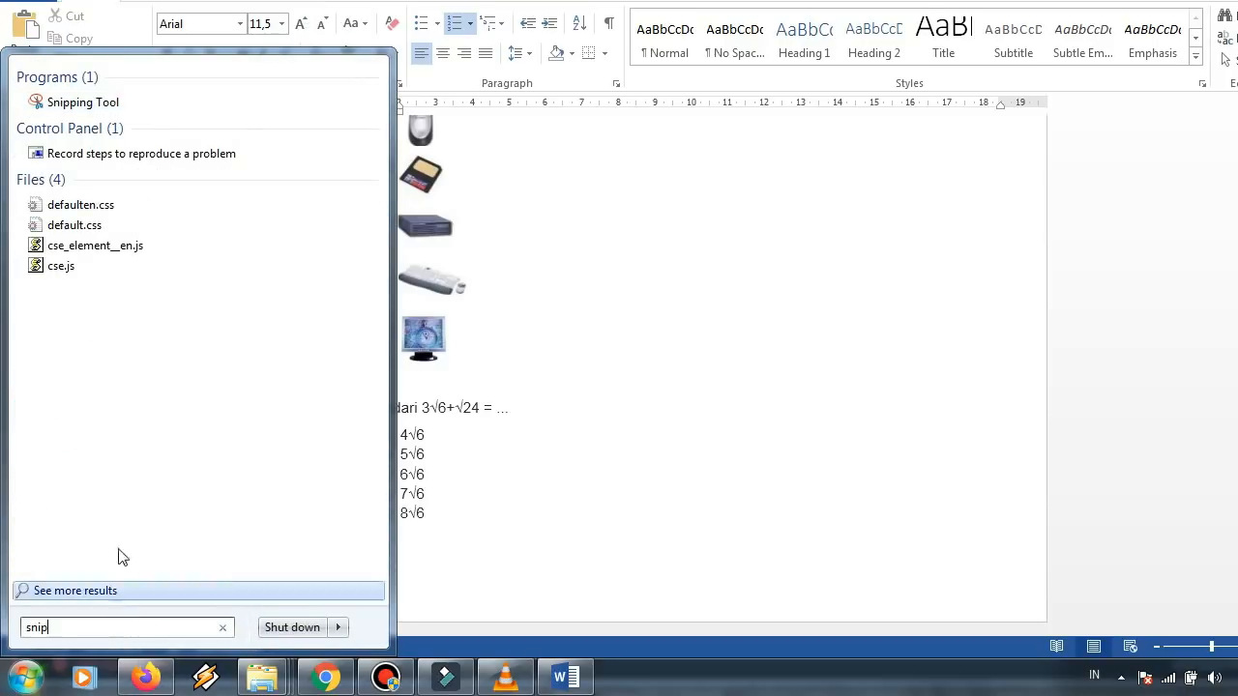
pyautogui.click(97, 103)
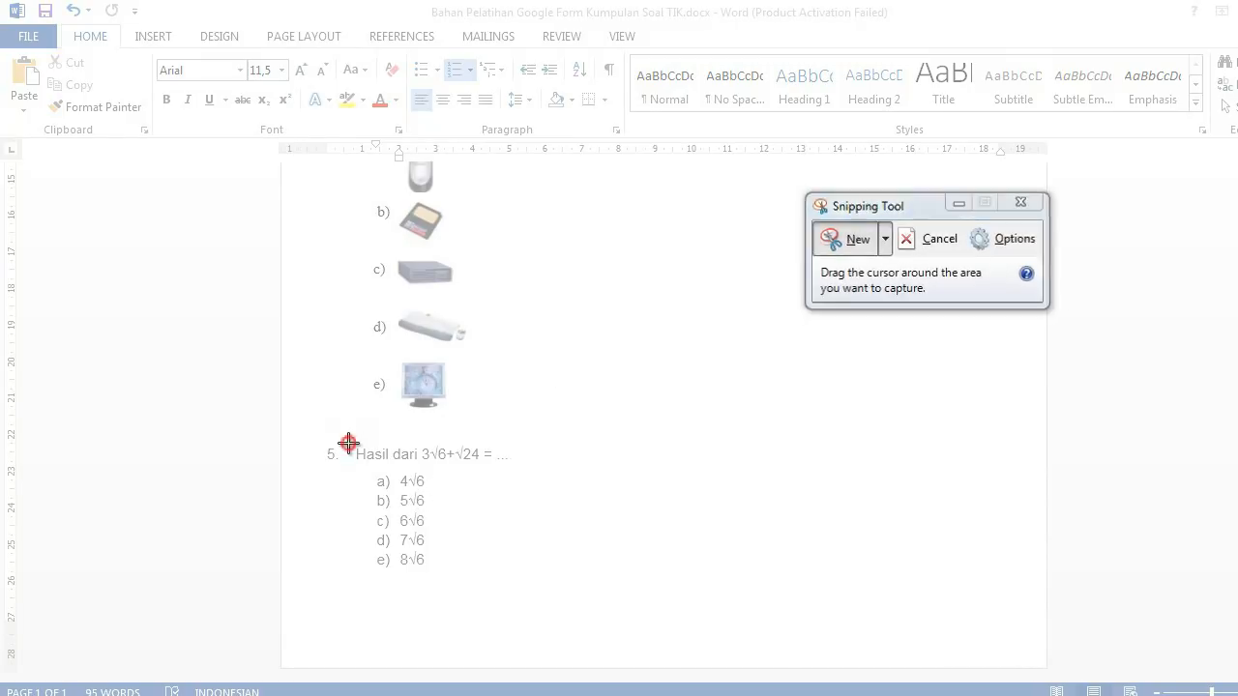
pyautogui.moveTo(349, 443); pyautogui.dragTo(538, 527)
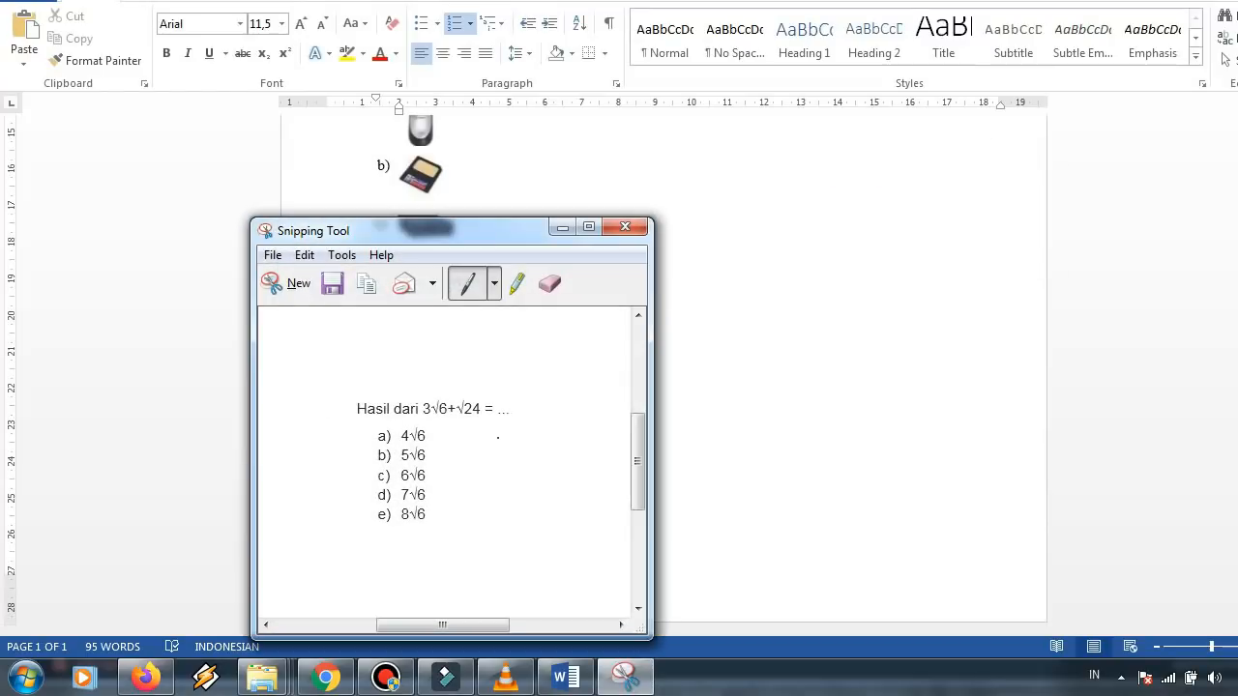
# Save the snip as gambar no5.JPG in the Gambar Soal Google Form folder and close the Snipping Tool
pyautogui.click(274, 255)
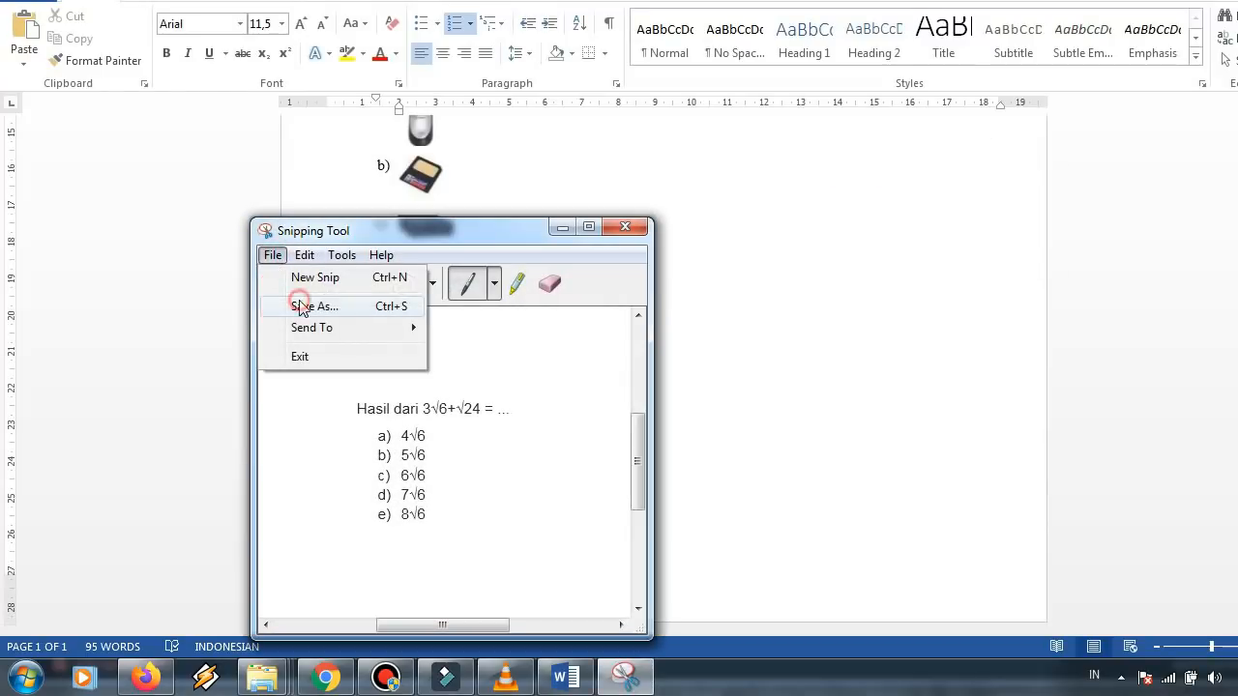
pyautogui.click(298, 304)
pyautogui.click(432, 492)
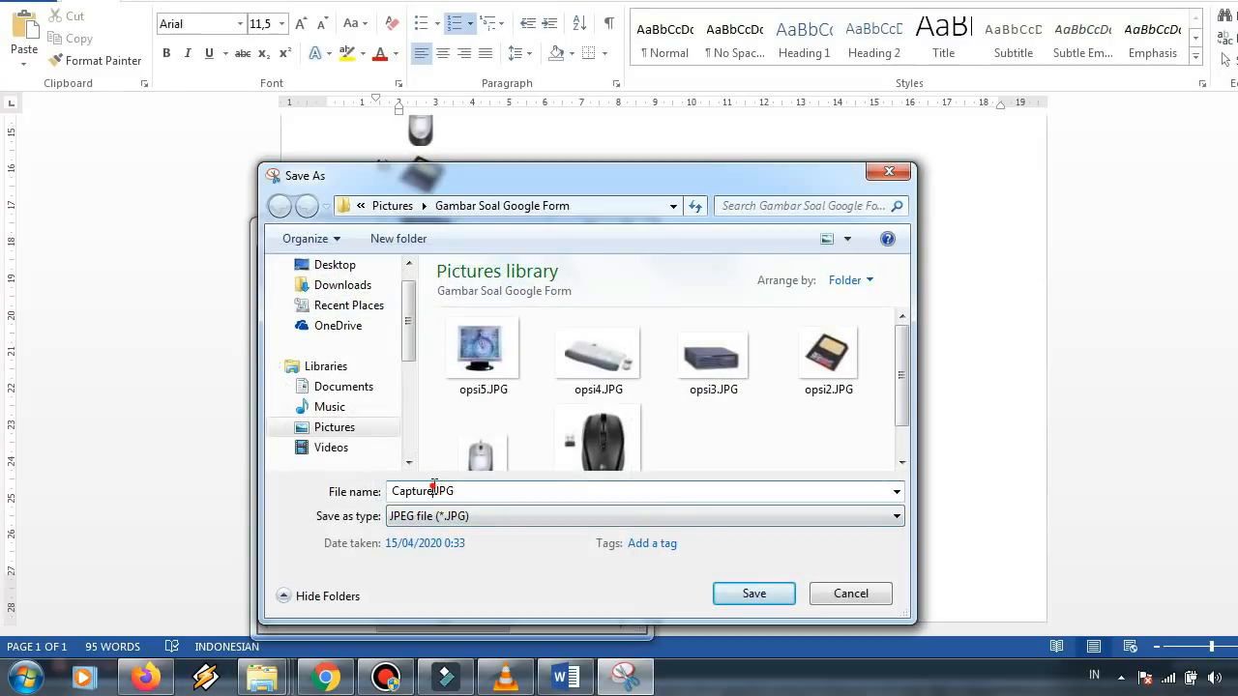
pyautogui.moveTo(432, 492); pyautogui.dragTo(380, 493)
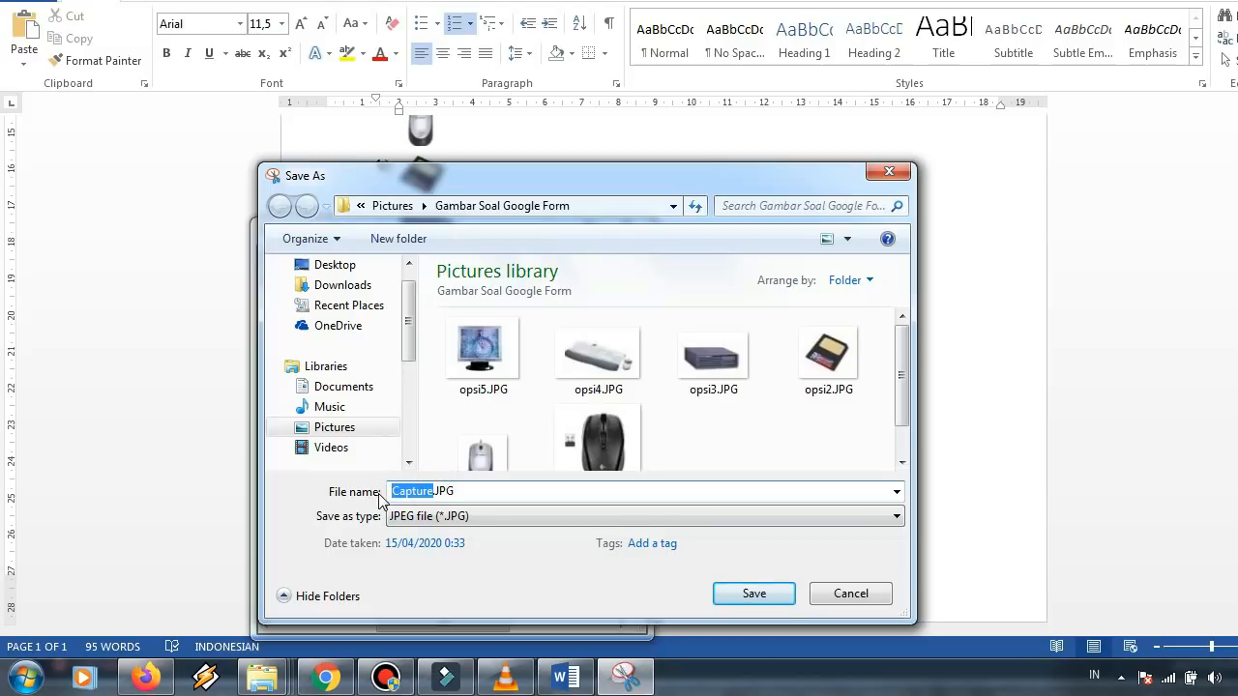
pyautogui.write('gambar')
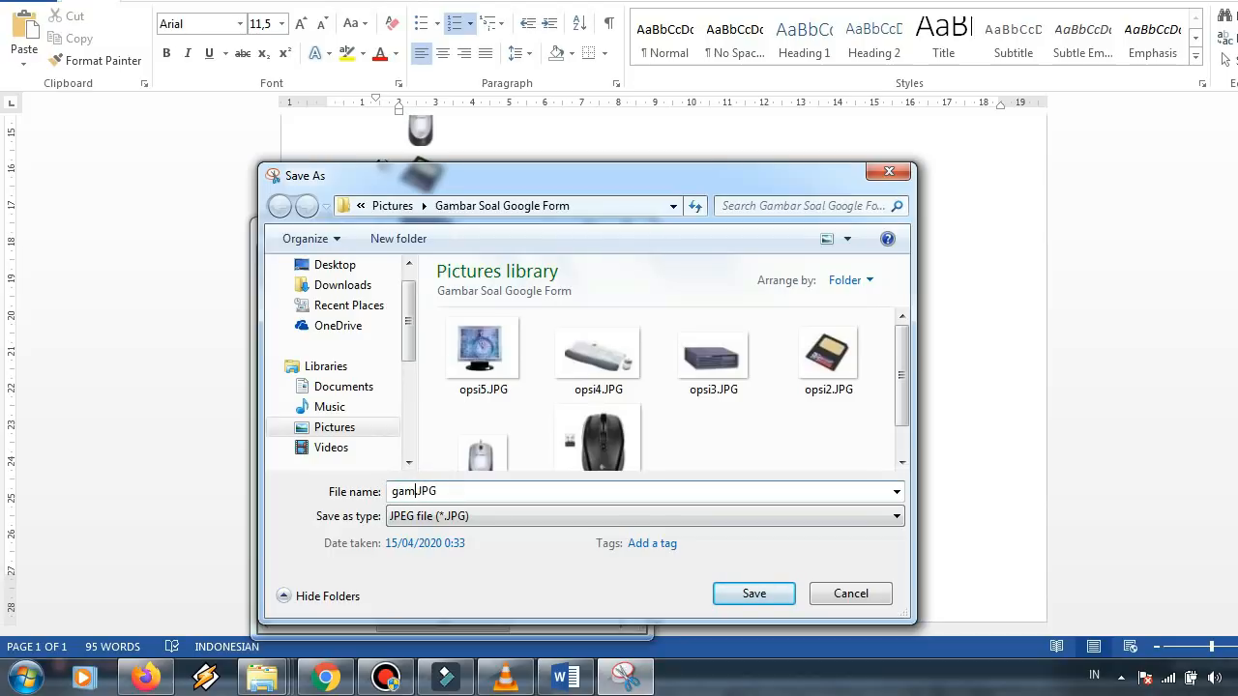
pyautogui.write(' no5')
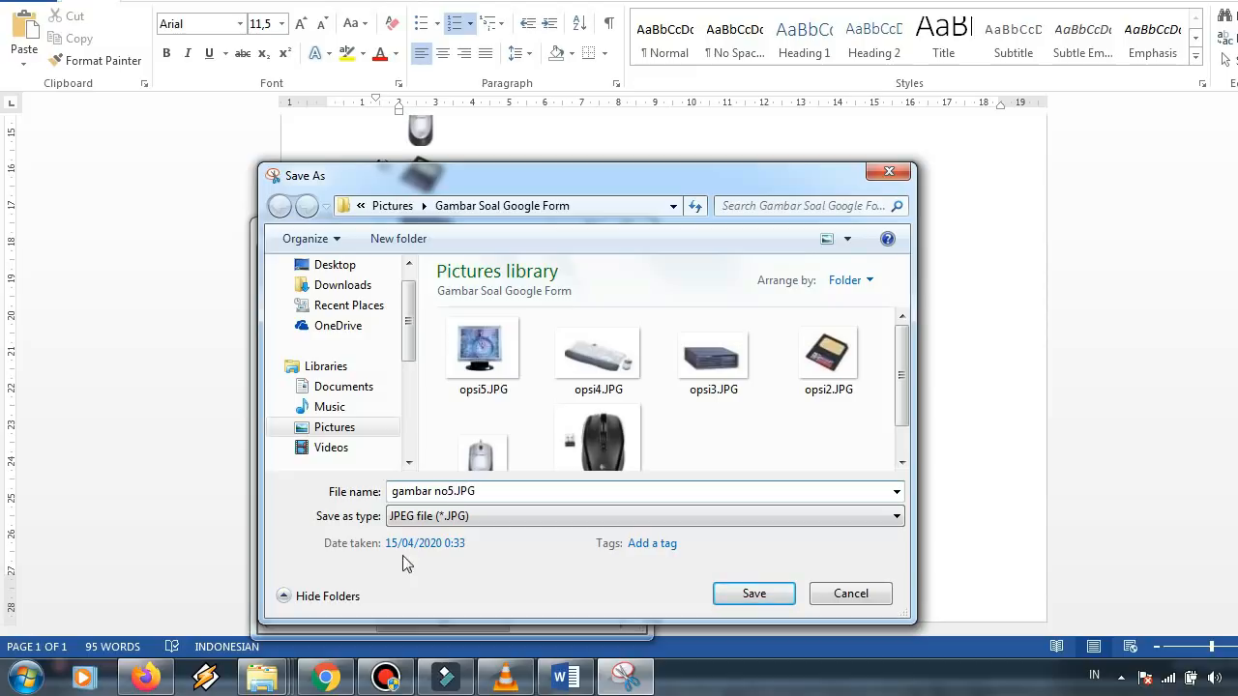
pyautogui.click(753, 593)
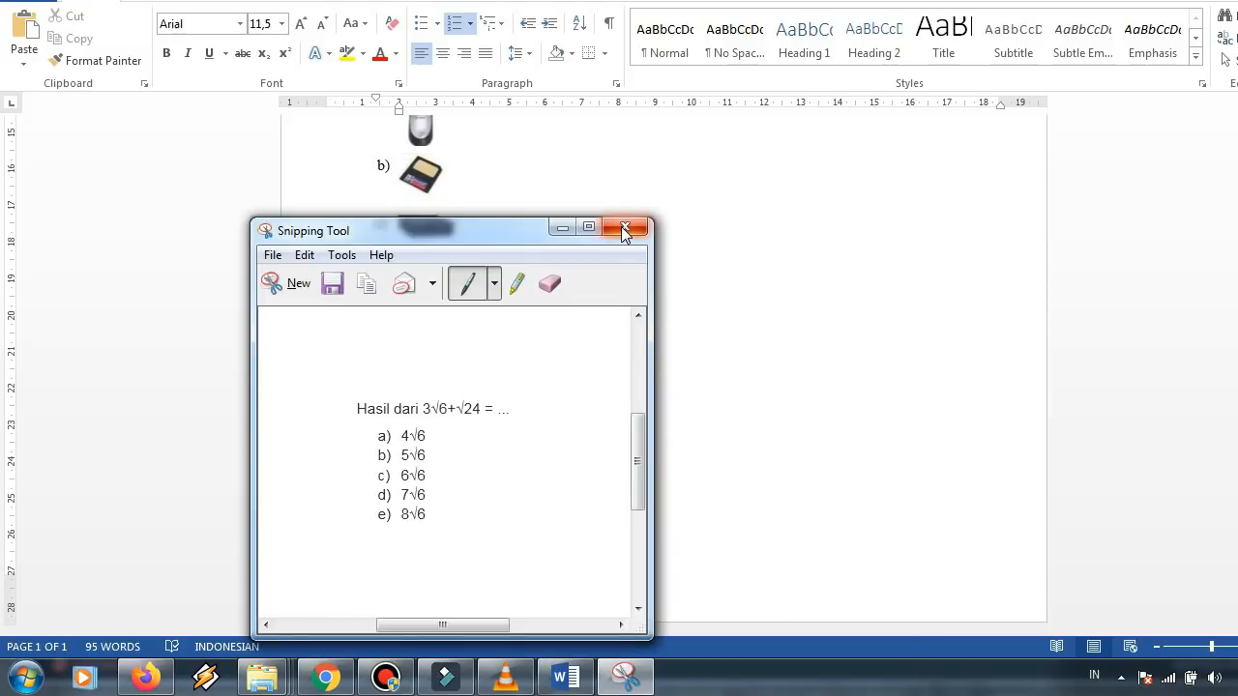
pyautogui.click(623, 231)
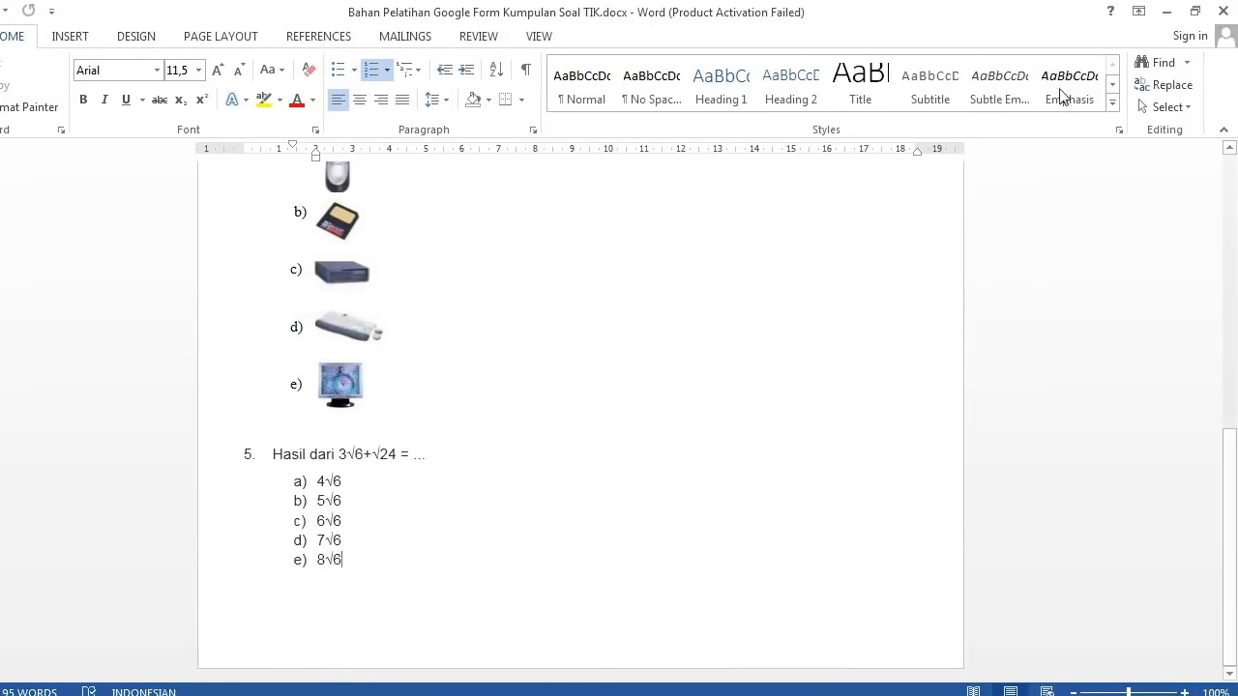
# Switch to the Google Forms quiz in Chrome and upload gambar no5.JPG as the image of the blank question
pyautogui.click(326, 677)
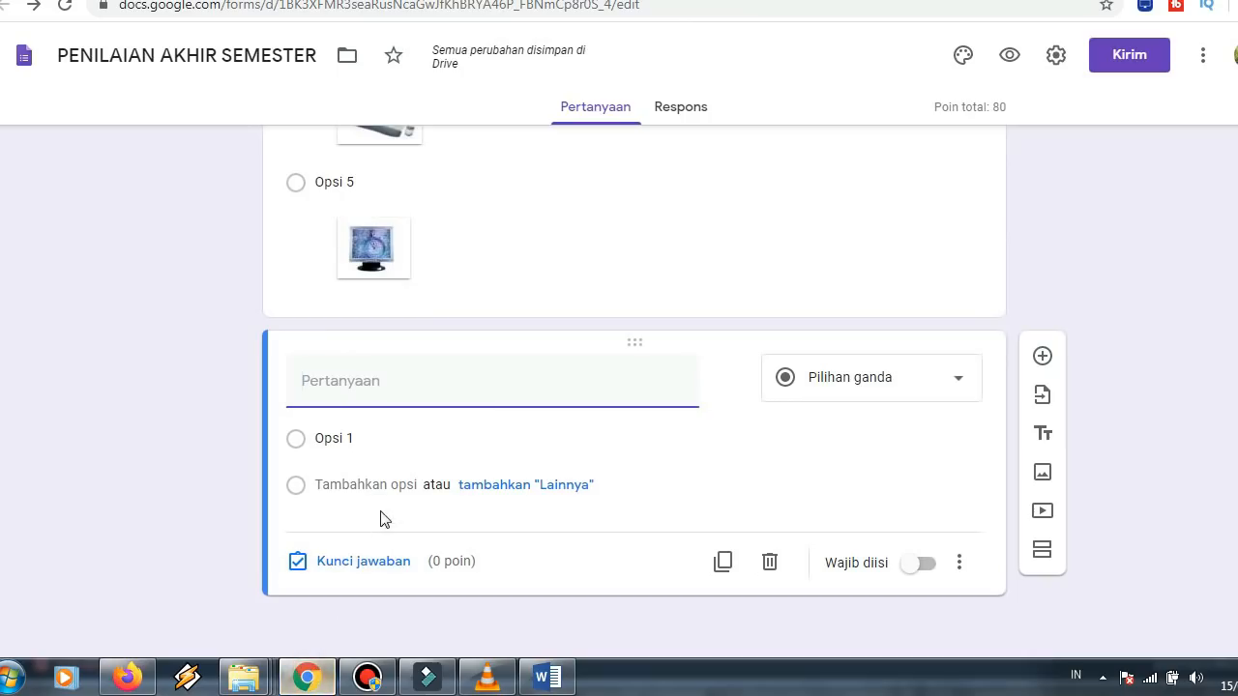
pyautogui.click(357, 380)
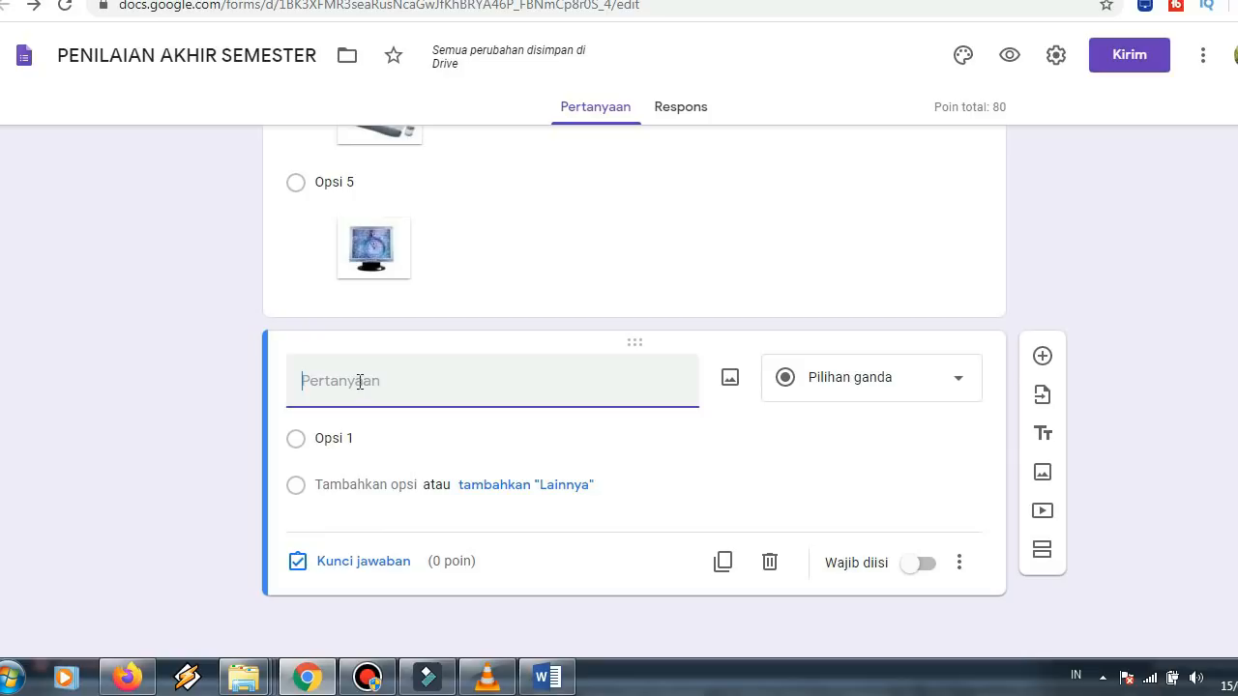
pyautogui.click(730, 379)
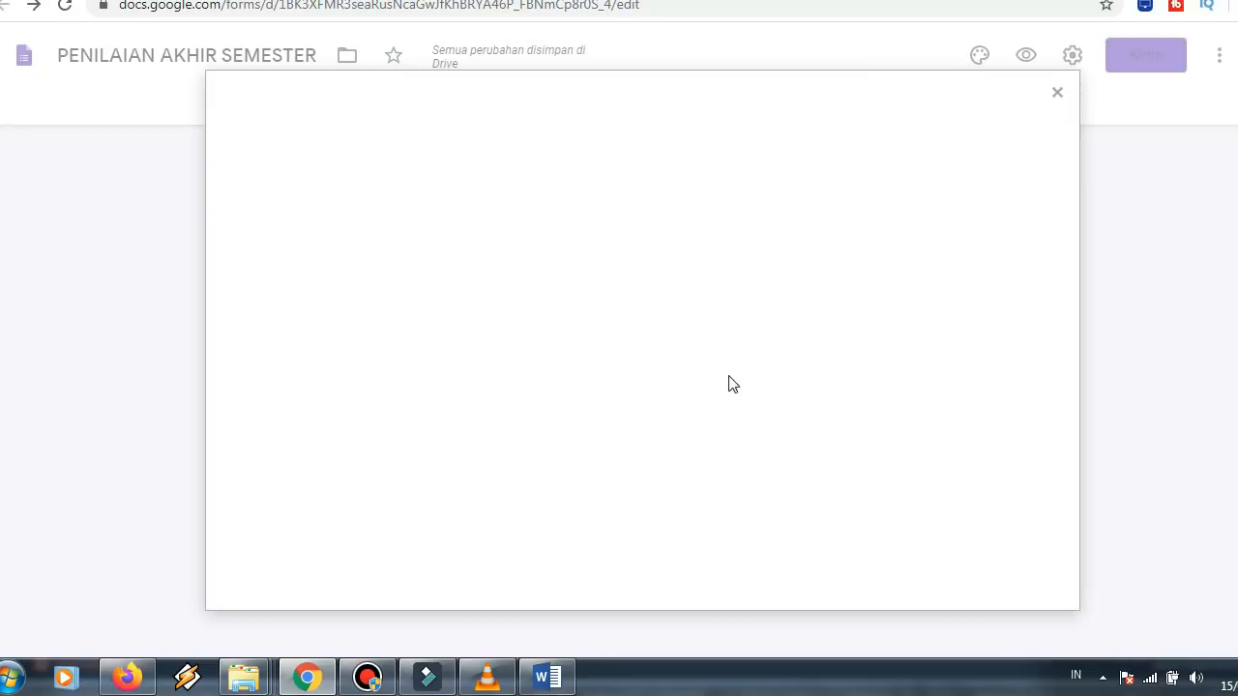
pyautogui.click(647, 461)
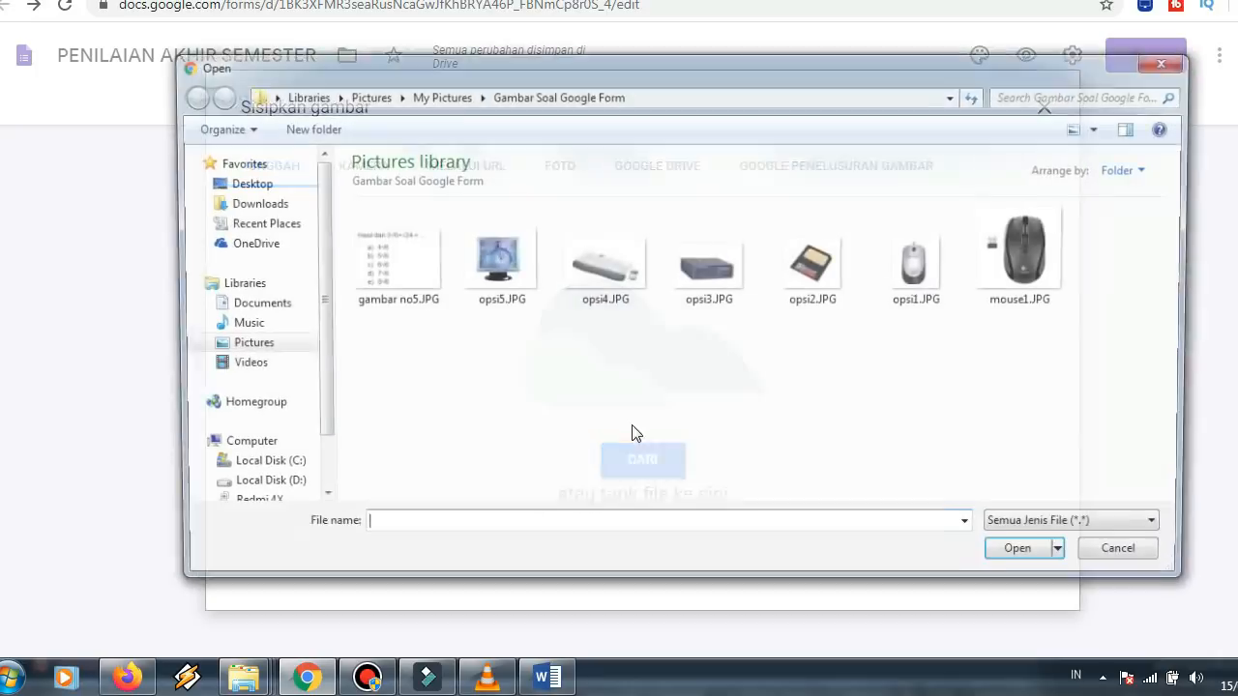
pyautogui.click(415, 268)
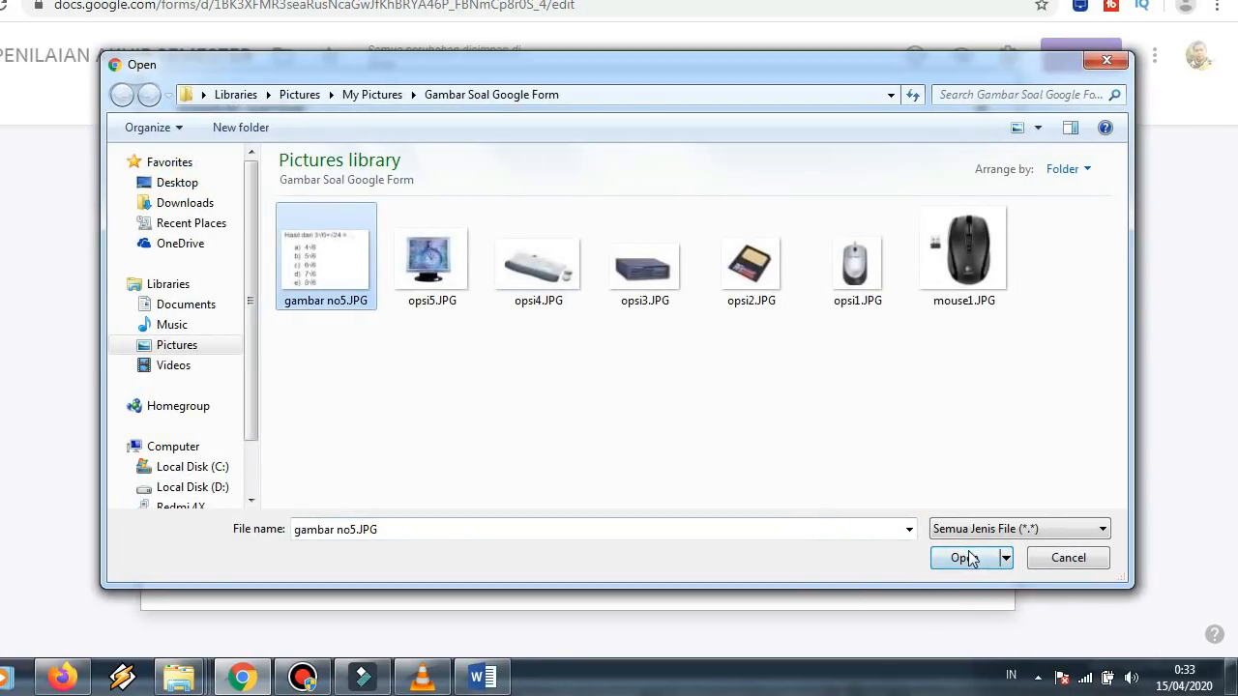
pyautogui.click(1029, 558)
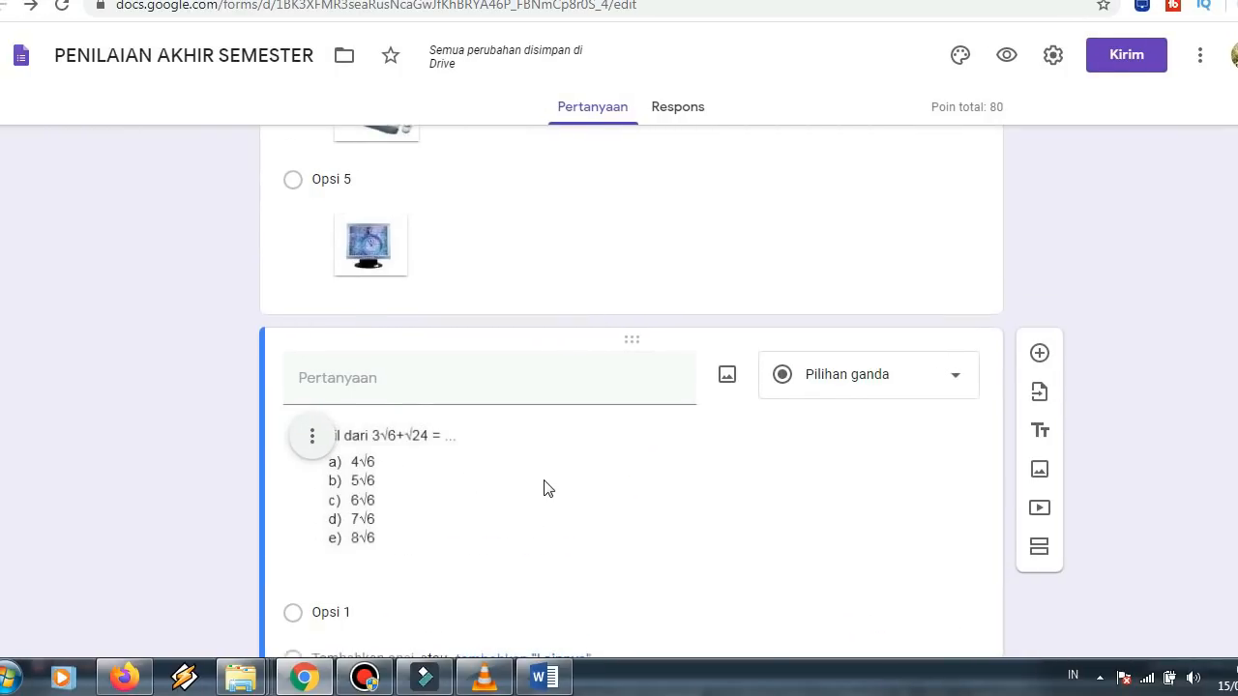
# Enlarge the uploaded image of the 3√6+√24 question slightly, keeping its proportions
pyautogui.scroll(-2, 545, 489)
pyautogui.click(381, 334)
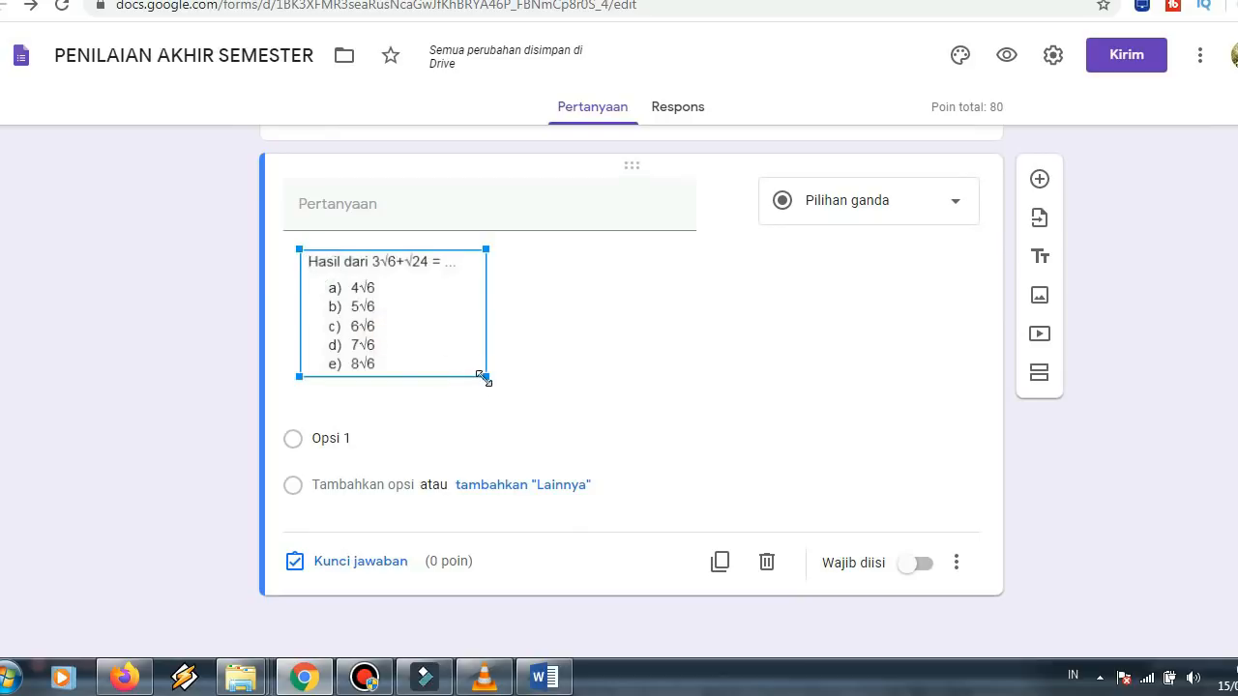
pyautogui.moveTo(485, 376); pyautogui.dragTo(525, 404)
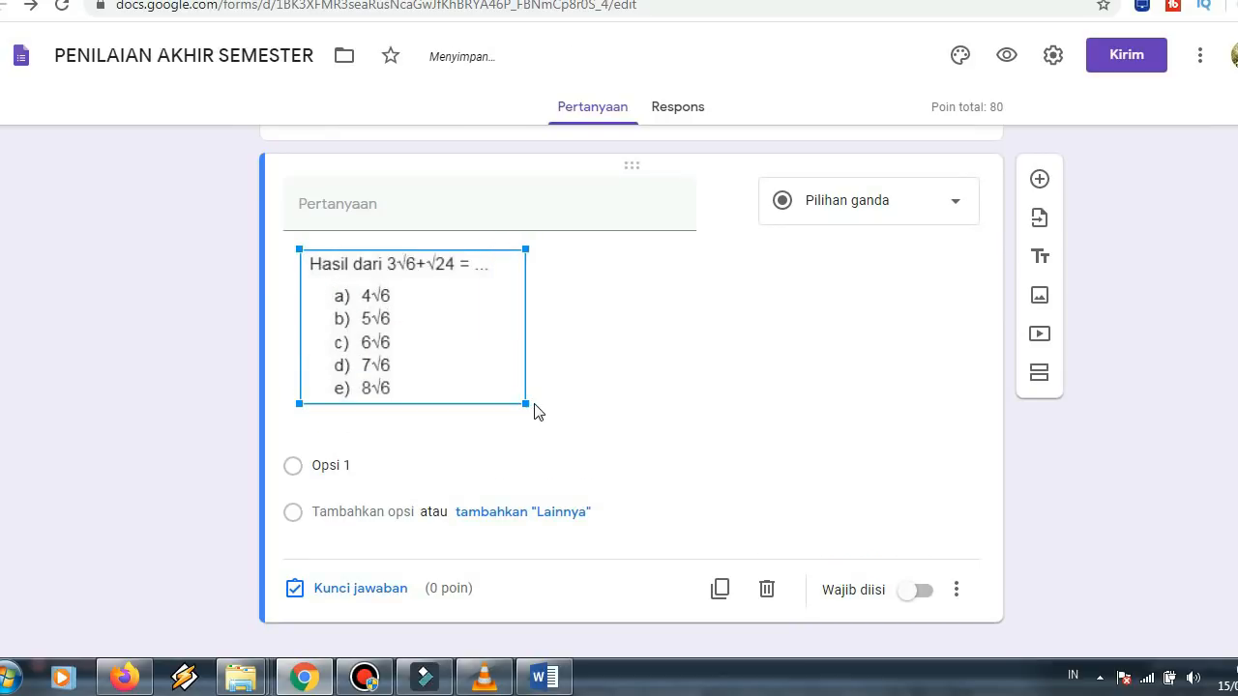
pyautogui.click(592, 375)
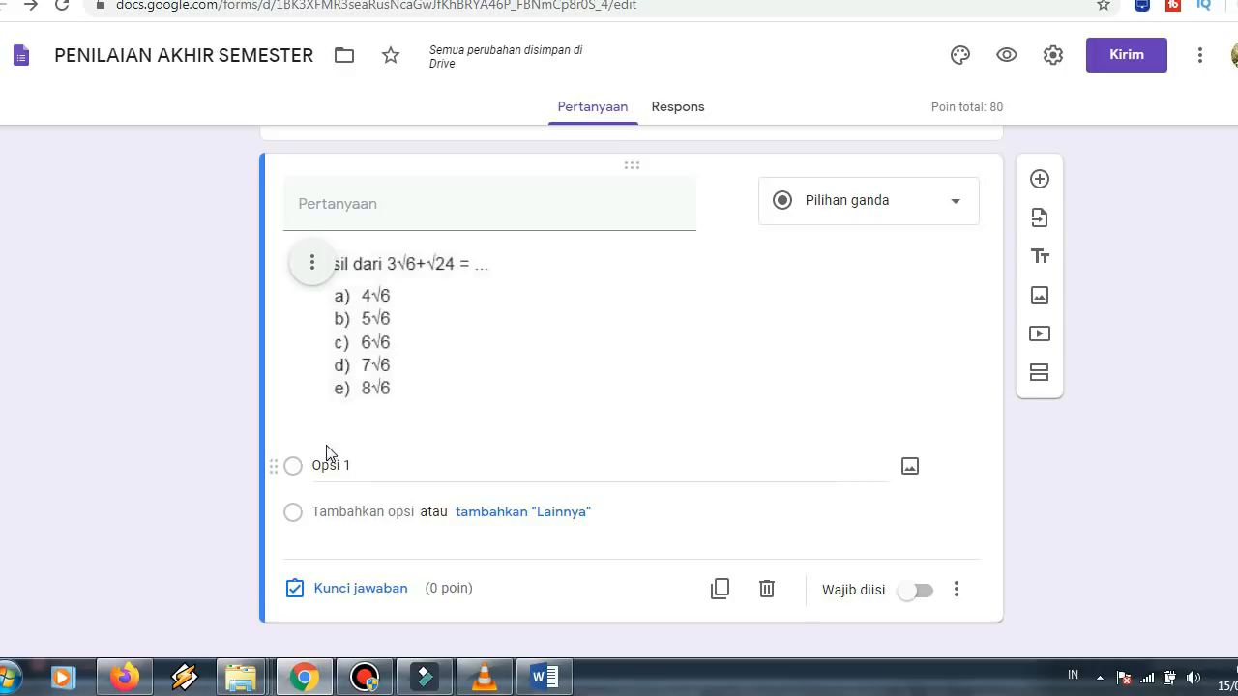
# Add answer options Opsi 2 through Opsi 5 to the image question
pyautogui.click(372, 464)
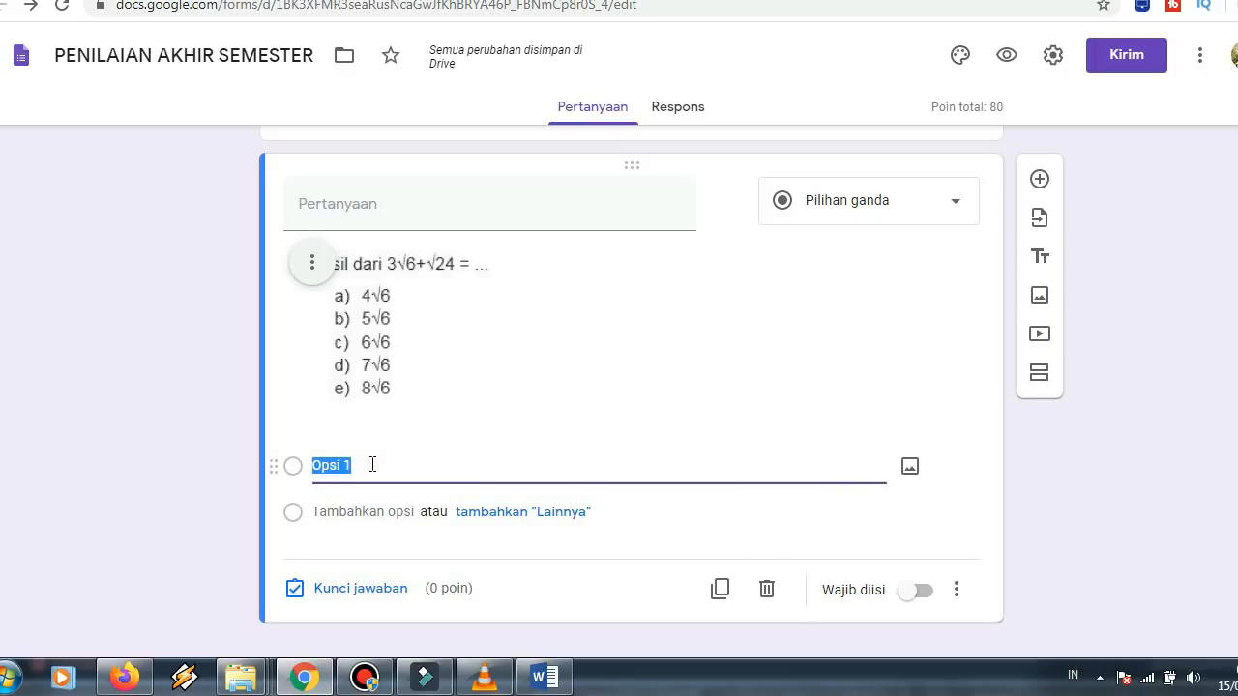
pyautogui.click(355, 512)
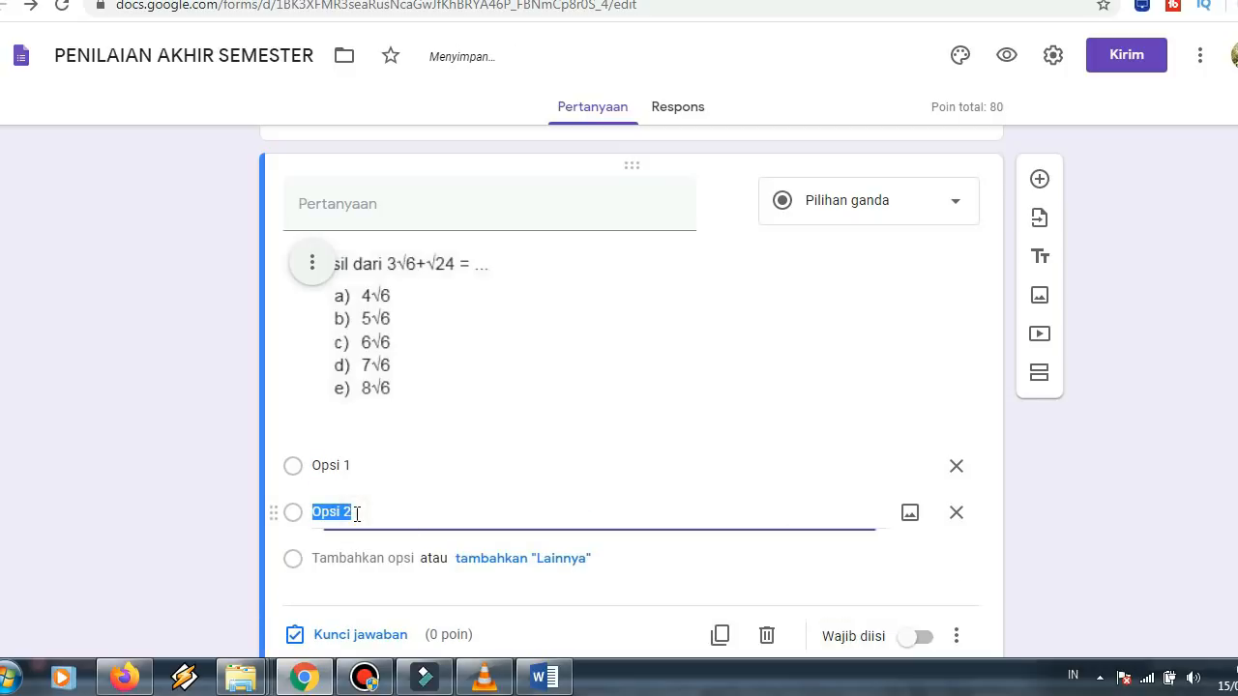
pyautogui.click(367, 553)
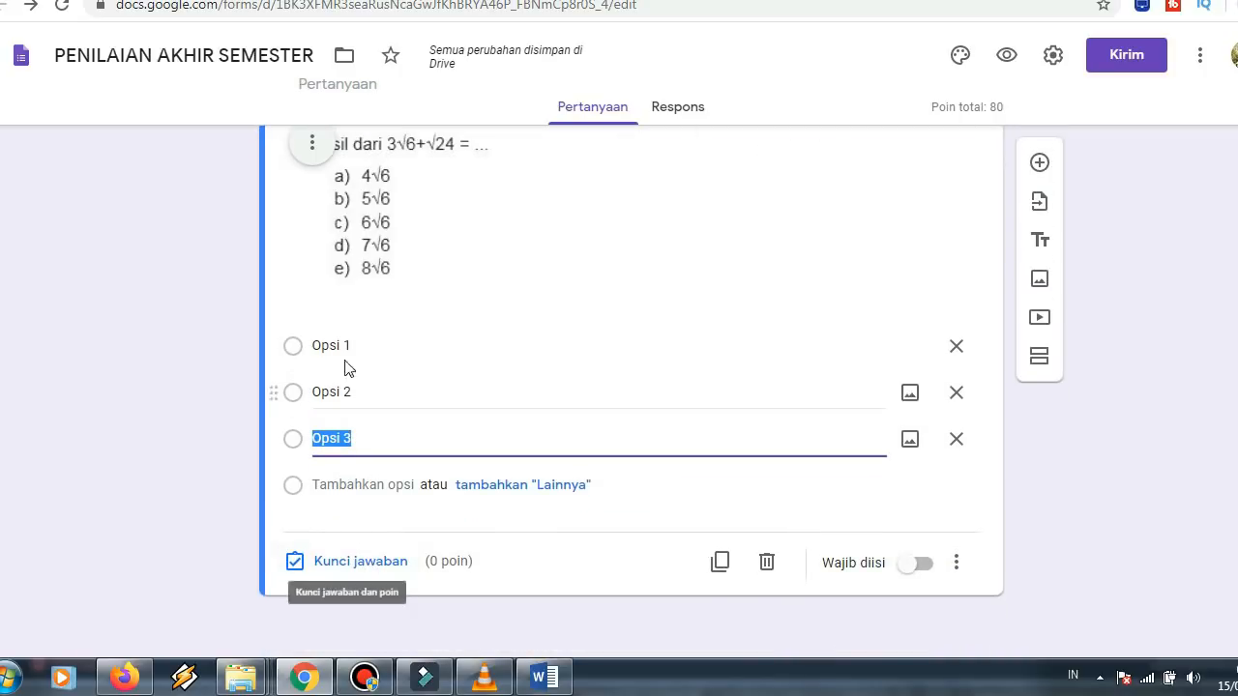
pyautogui.click(368, 486)
pyautogui.click(369, 528)
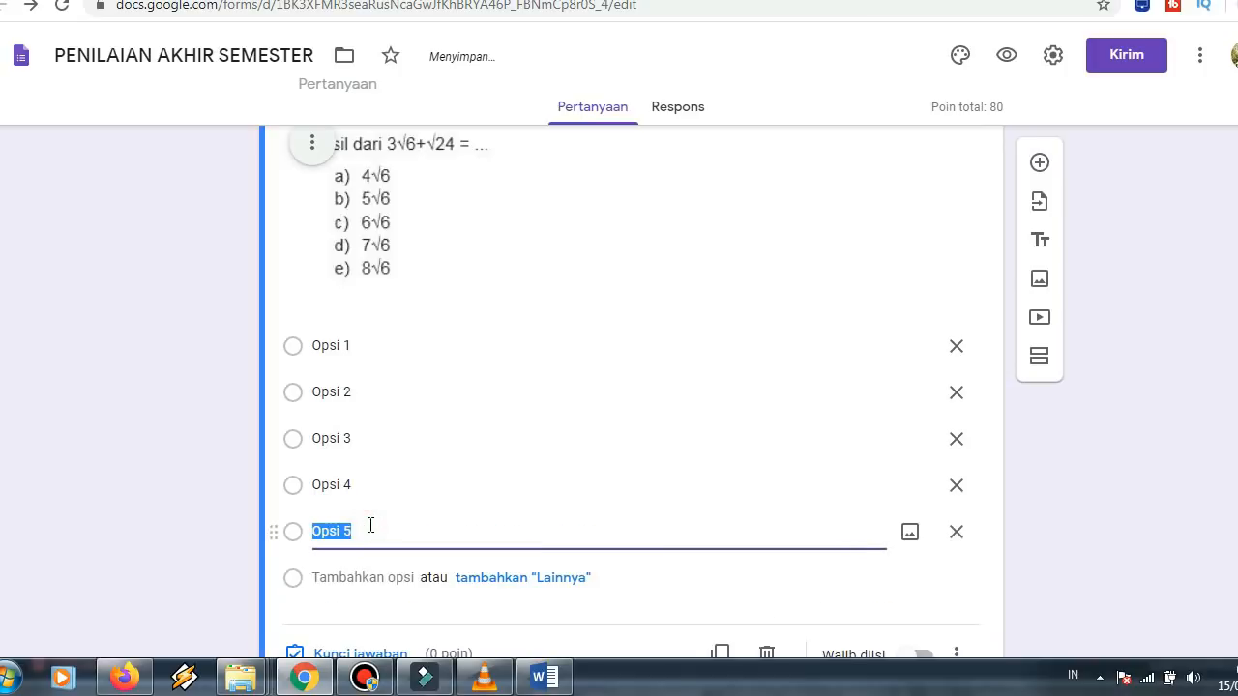
# Label the five answer options of the 3√6+√24 image question A, B, C, D and E, and make the question required
pyautogui.click(356, 350)
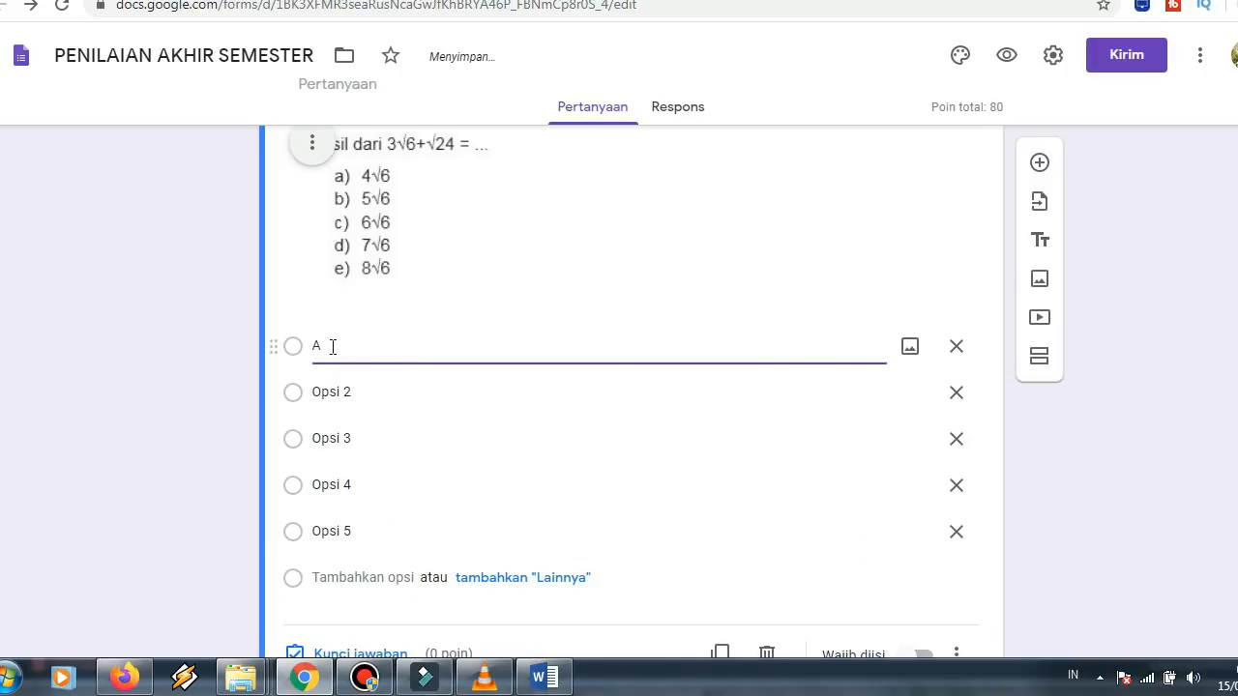
pyautogui.click(351, 390)
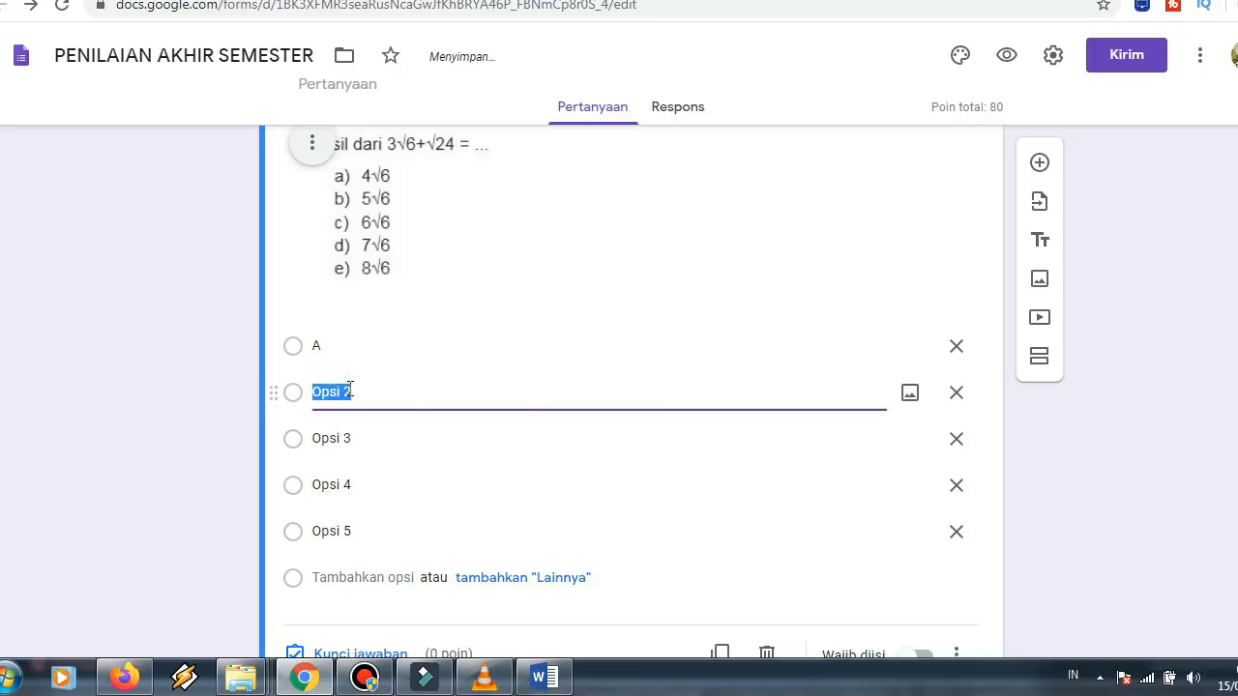
pyautogui.write('B')
pyautogui.click(364, 438)
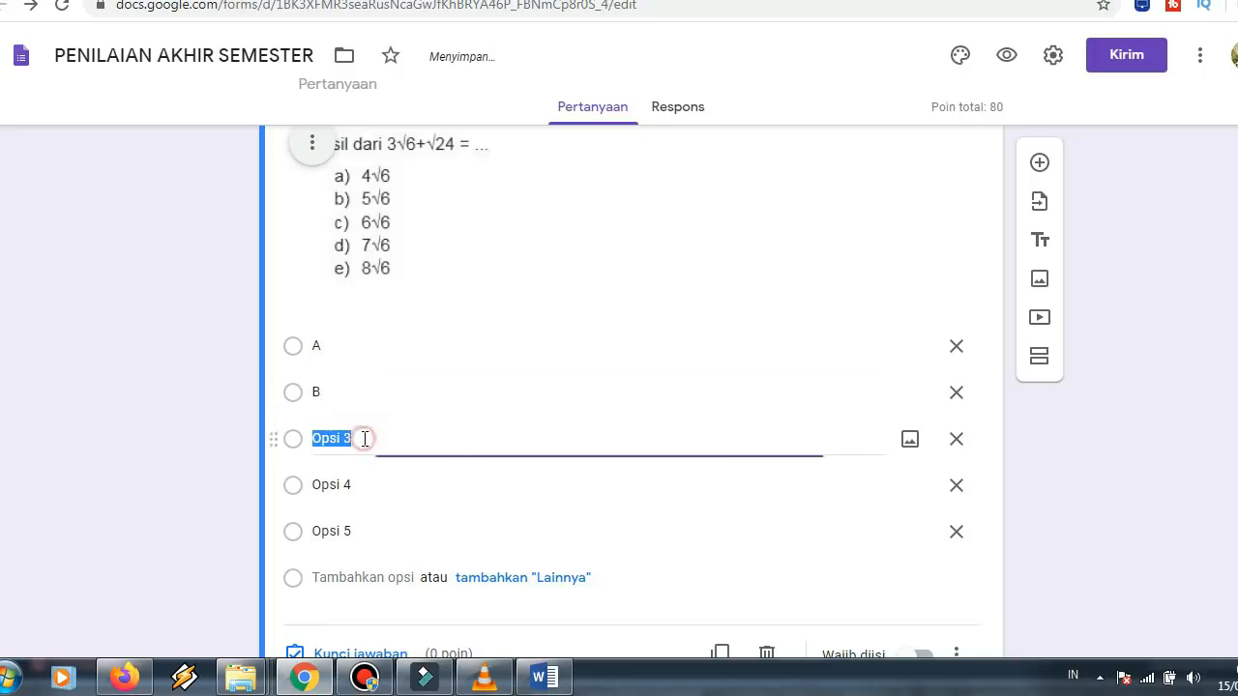
pyautogui.write('C')
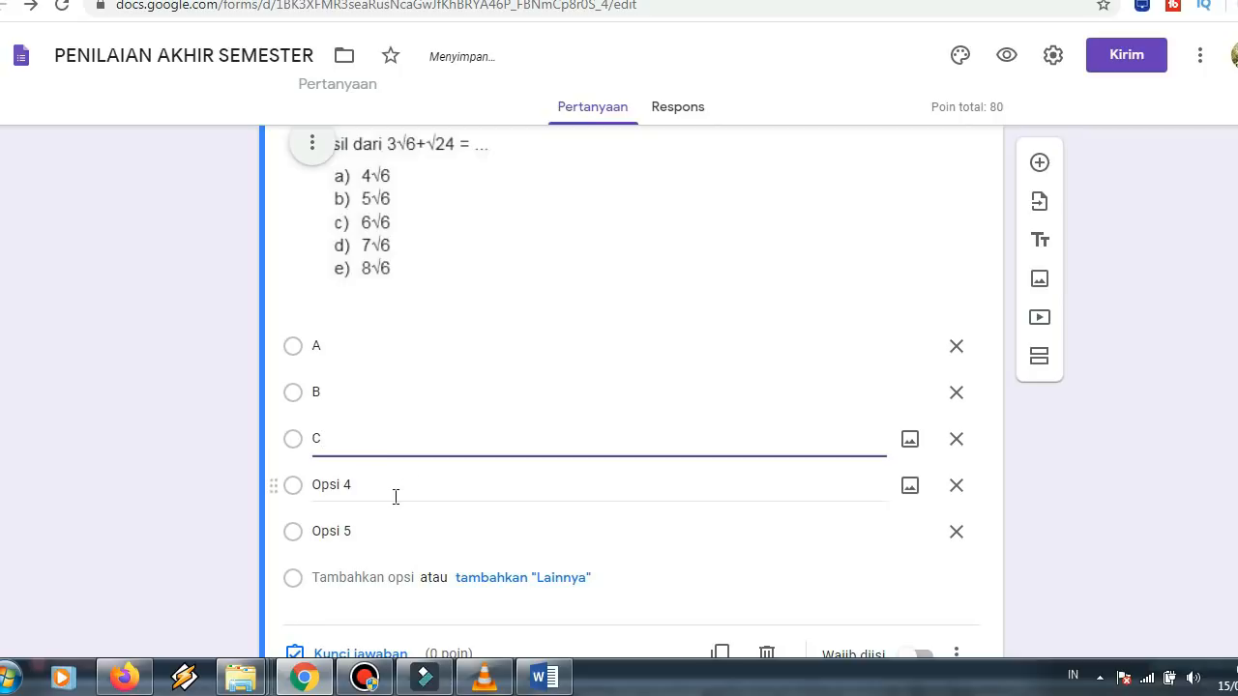
pyautogui.click(395, 495)
pyautogui.write('D')
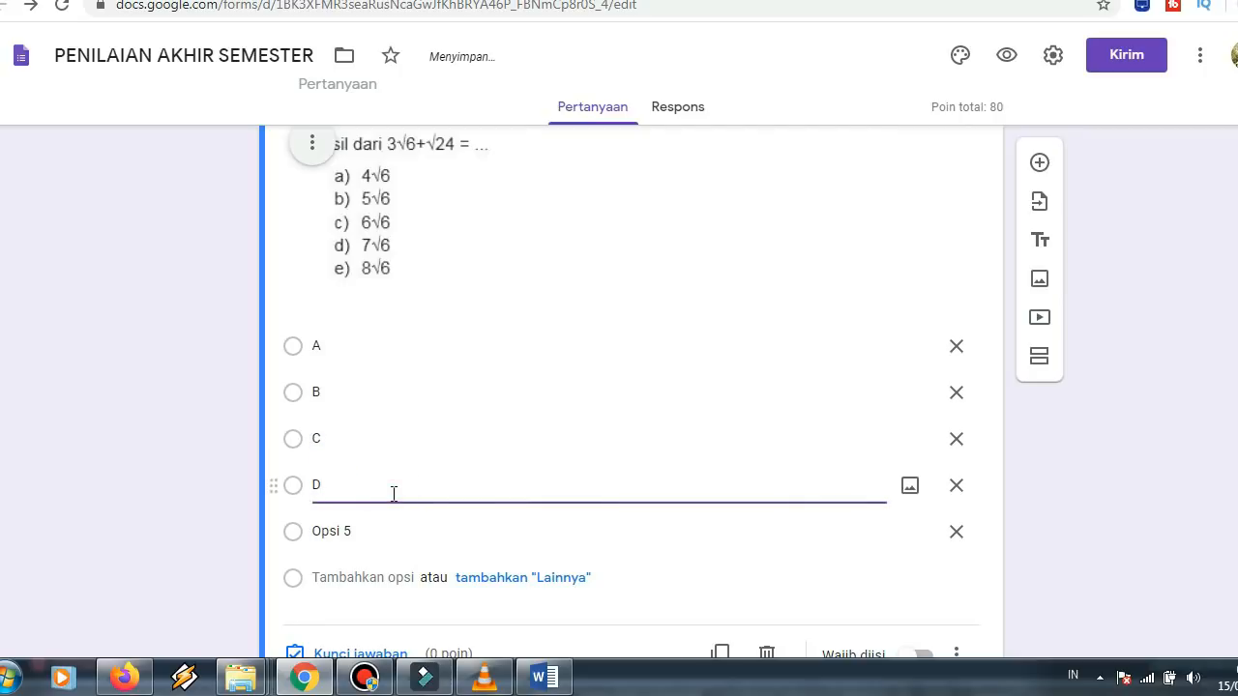
pyautogui.click(381, 525)
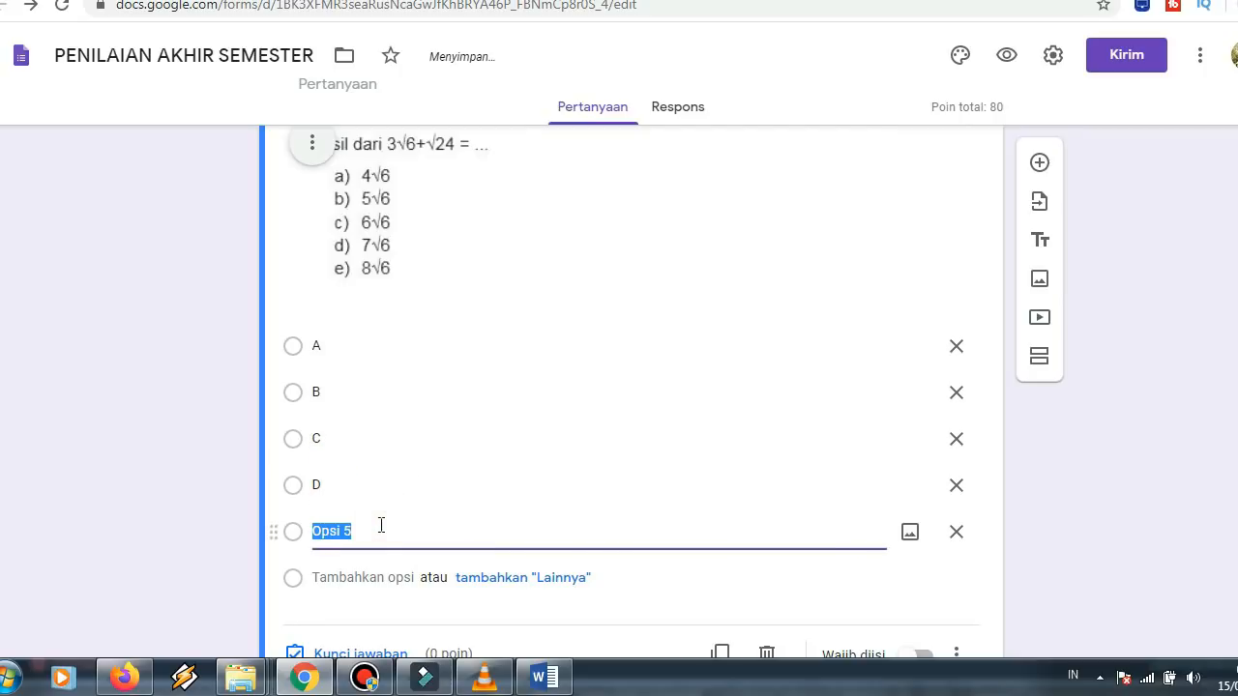
pyautogui.write('E')
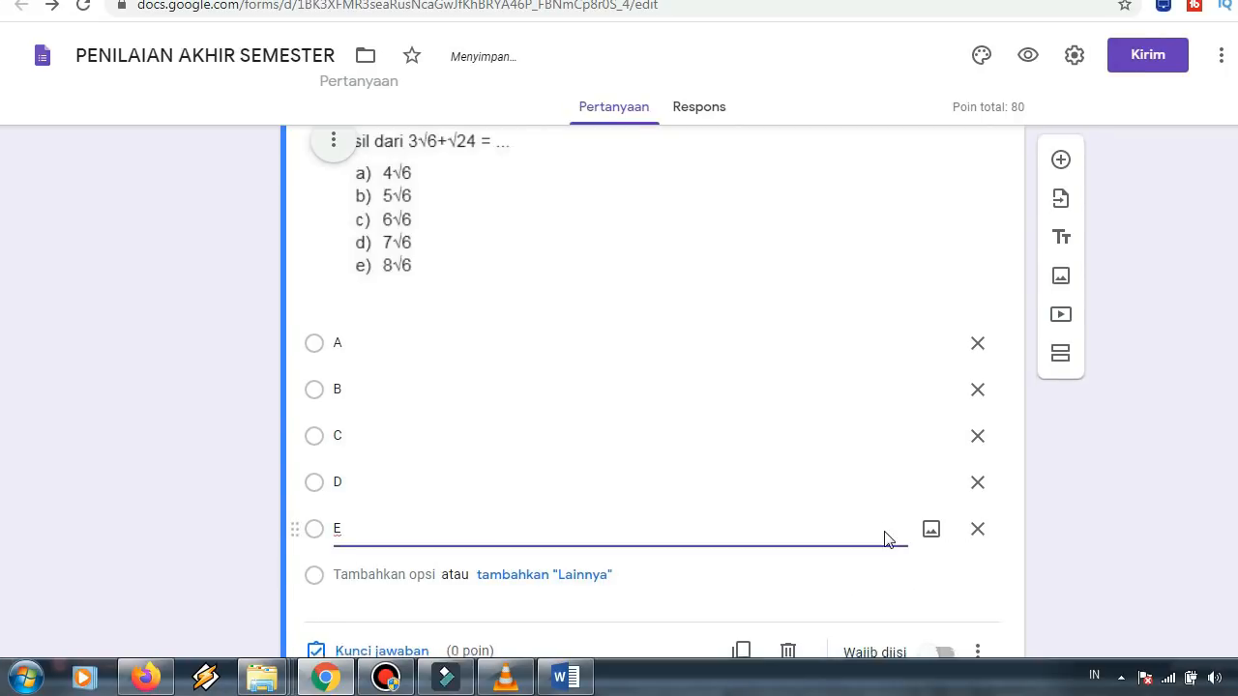
pyautogui.scroll(-1, 888, 539)
pyautogui.click(936, 568)
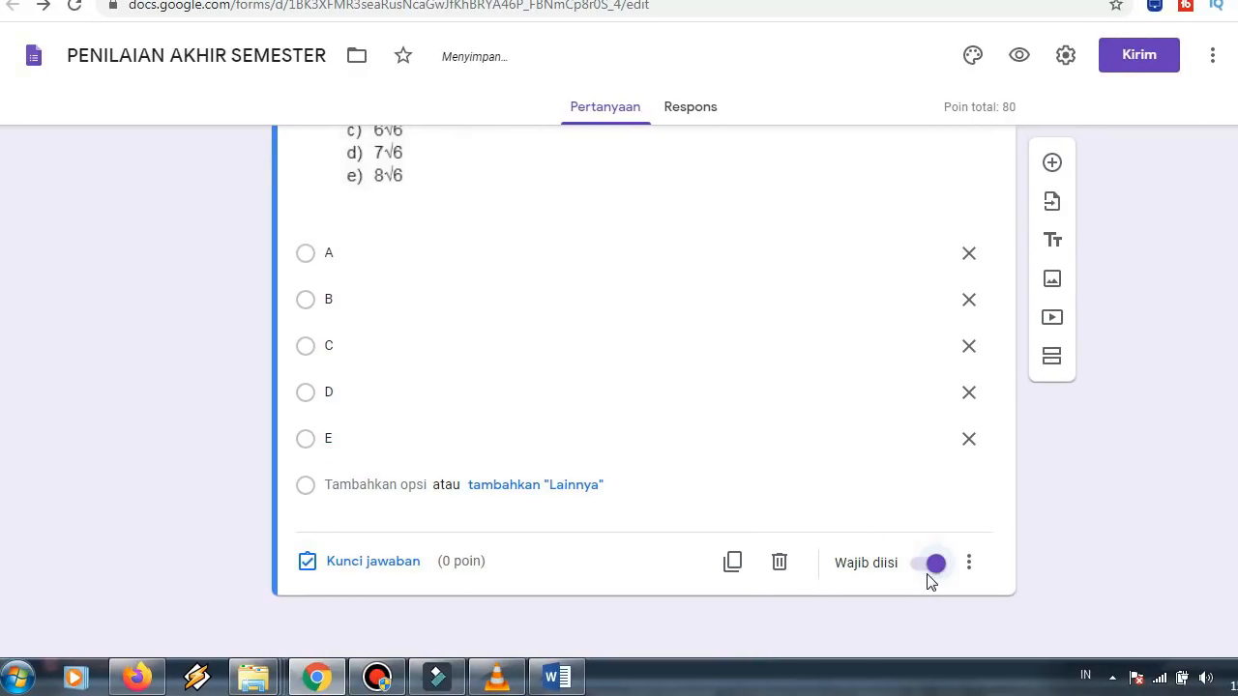
# Set the answer key of the 3√6+√24 question to option C with a value of 20 points
pyautogui.click(371, 563)
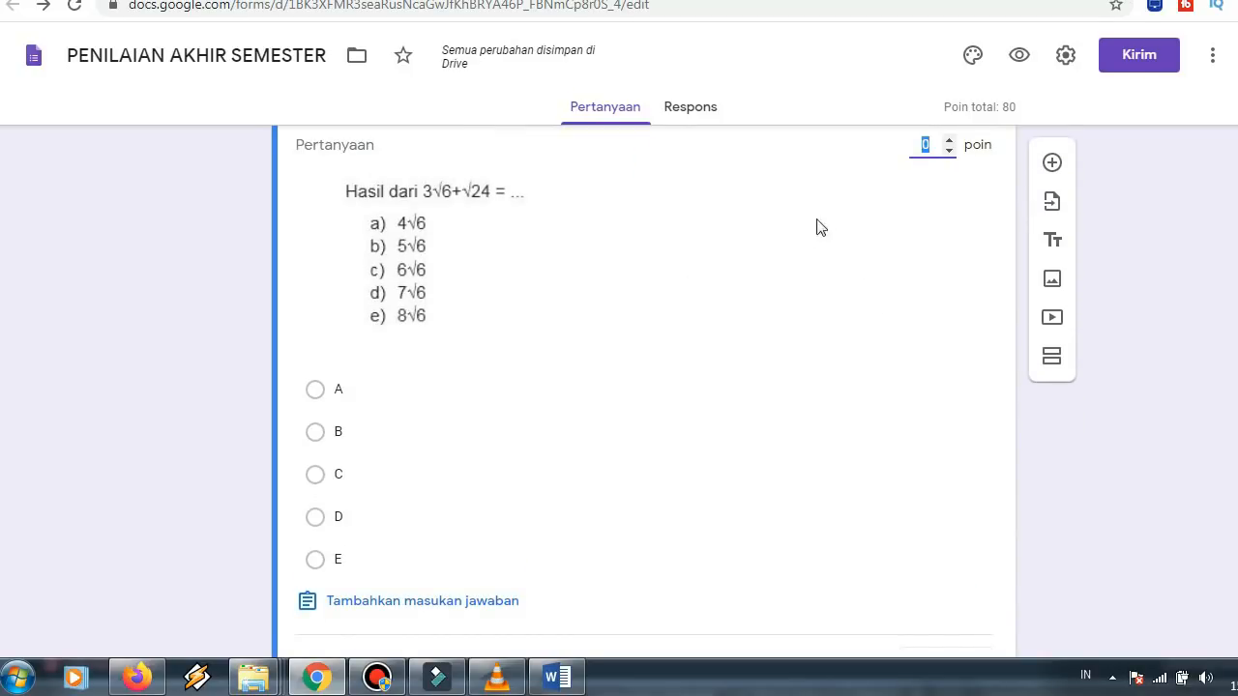
pyautogui.write('2')
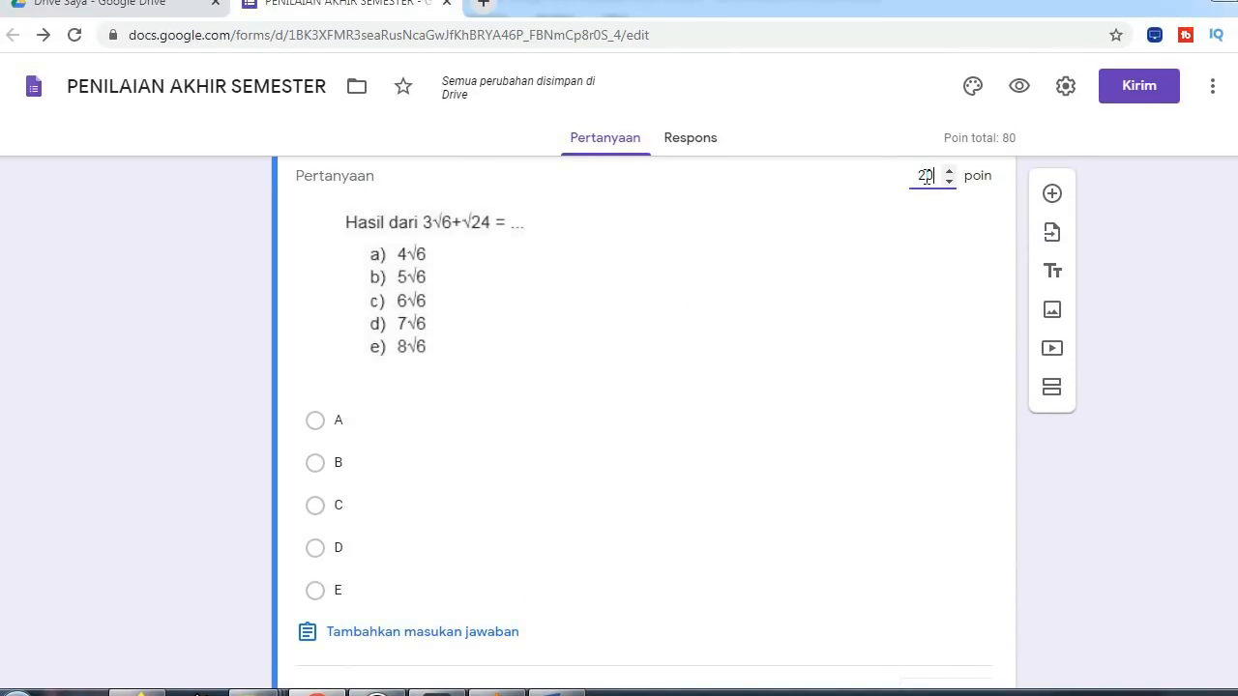
pyautogui.write('0')
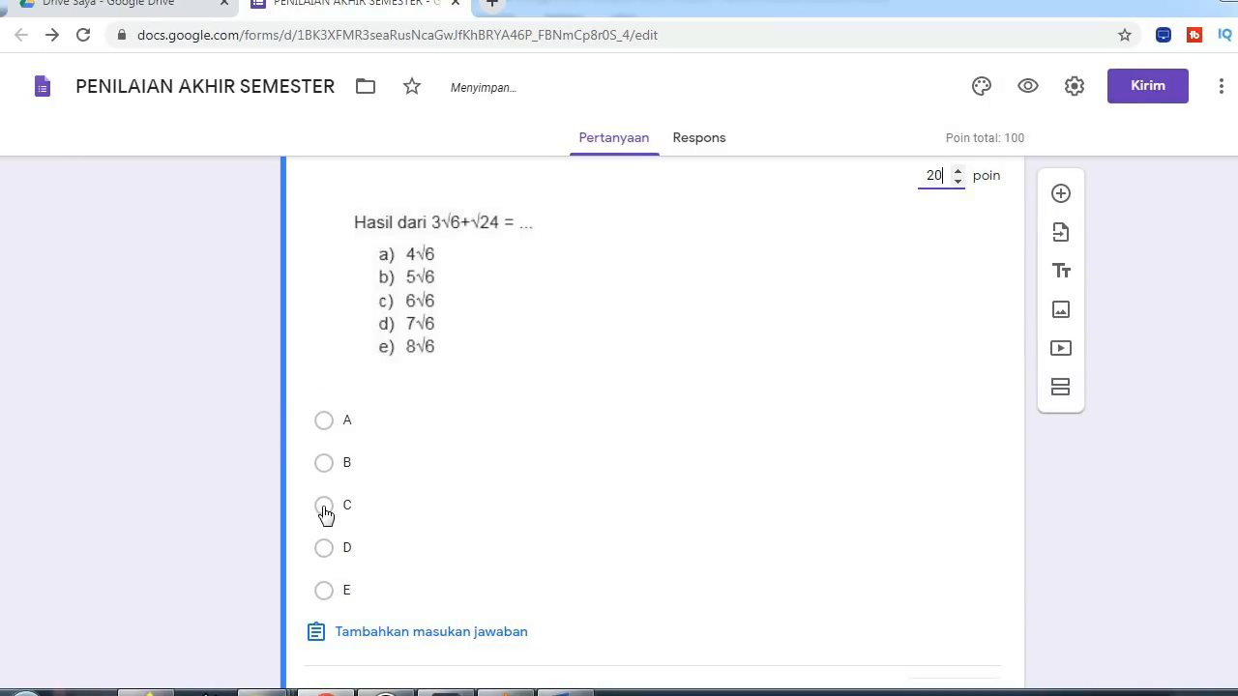
pyautogui.click(325, 515)
pyautogui.scroll(-1, 970, 491)
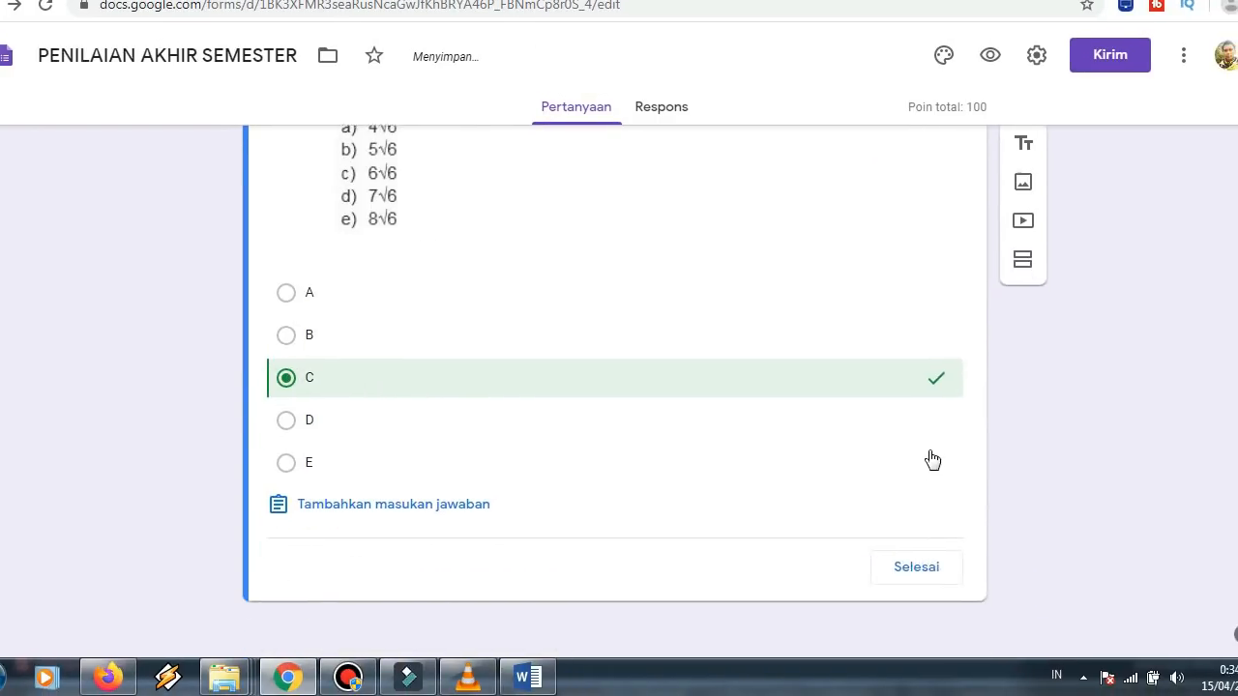
pyautogui.click(918, 568)
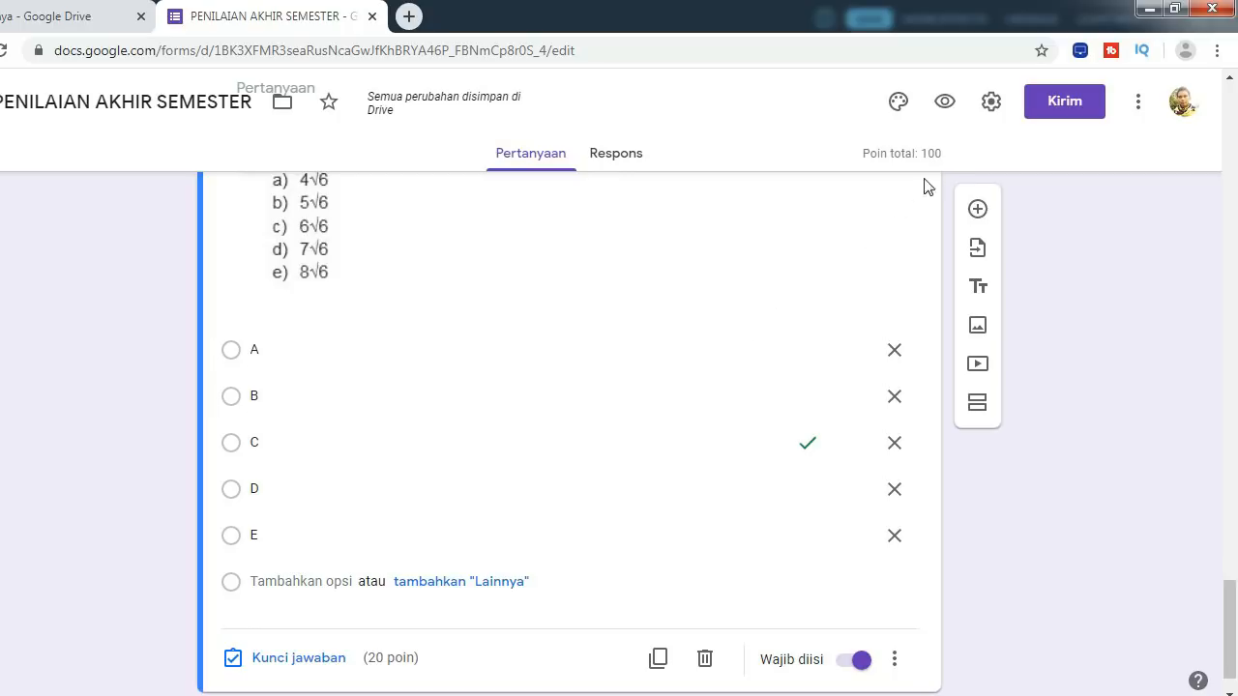
# Open the respondent preview of the quiz and look over the Token, KELAS and NAMA questions
pyautogui.click(945, 103)
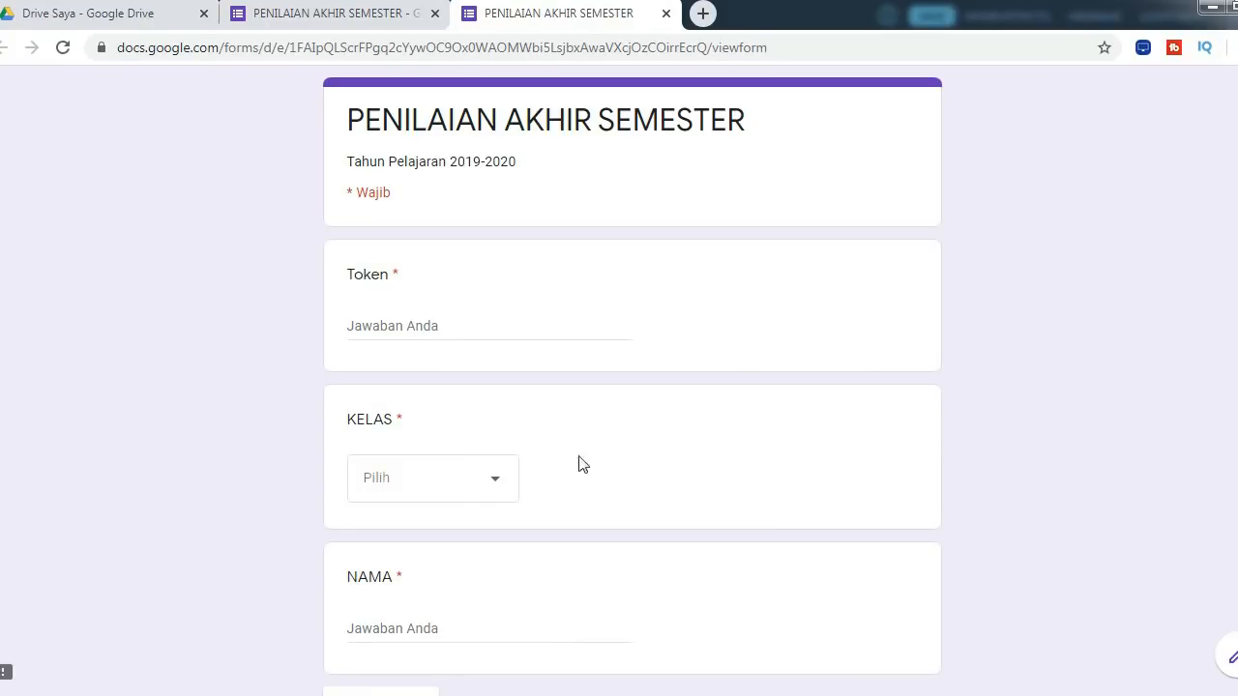
pyautogui.scroll(-2, 428, 290)
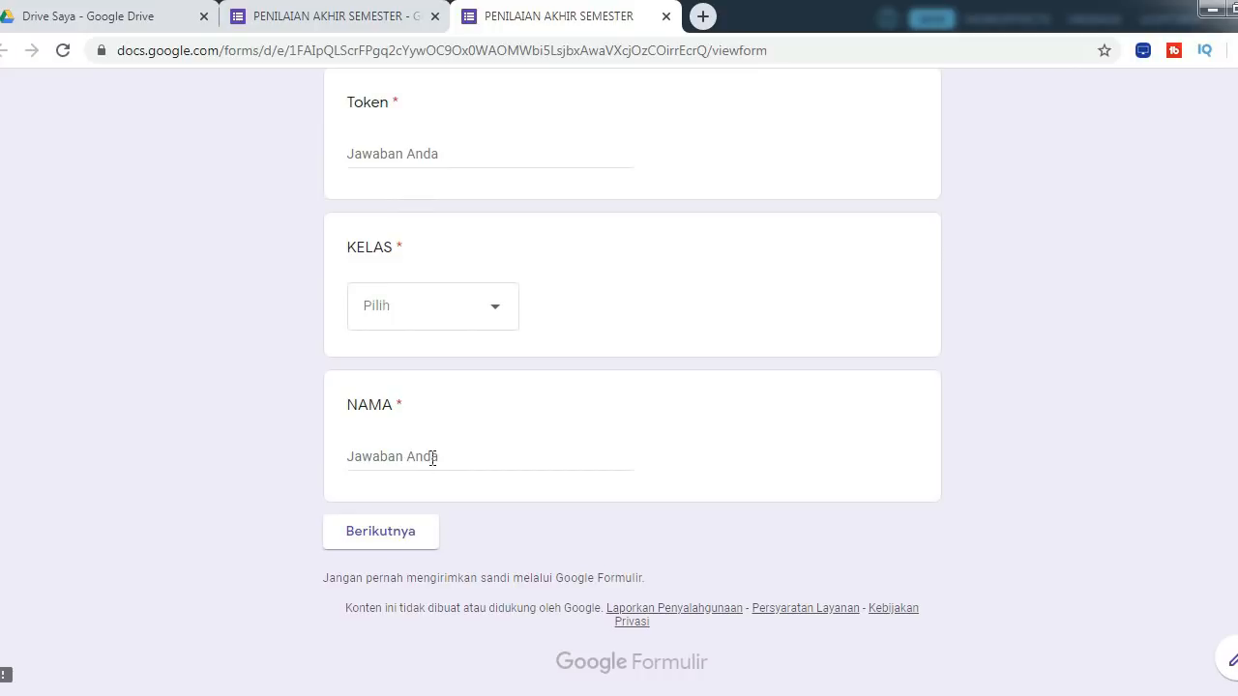
pyautogui.scroll(1, 415, 397)
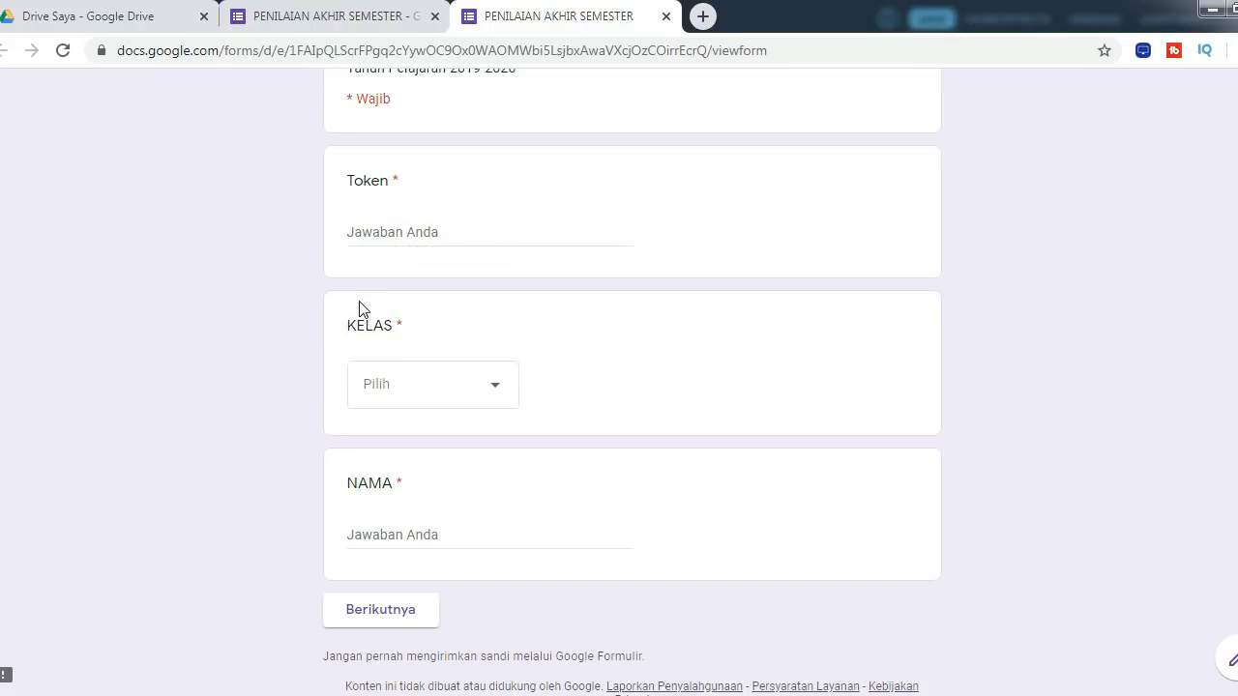
# Enter the exam token, choose Kelas 1, fill in the respondent's name and continue to the exam questions
pyautogui.click(439, 236)
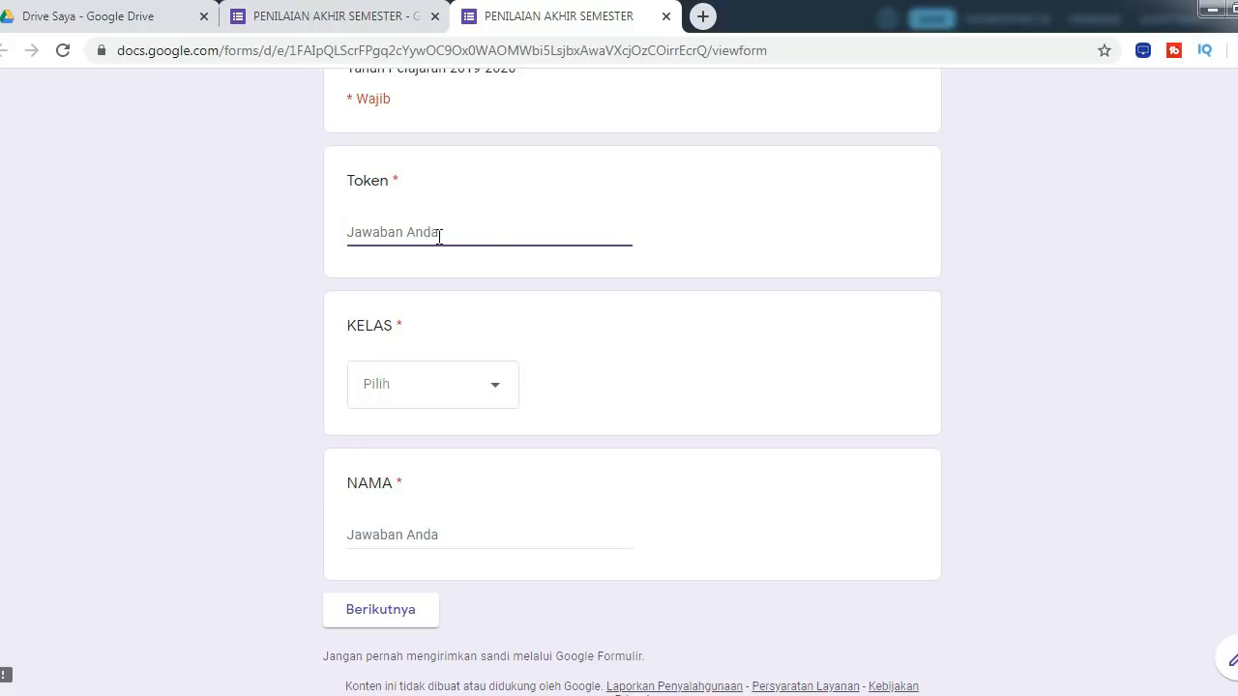
pyautogui.write('ABCD1234')
pyautogui.click(483, 395)
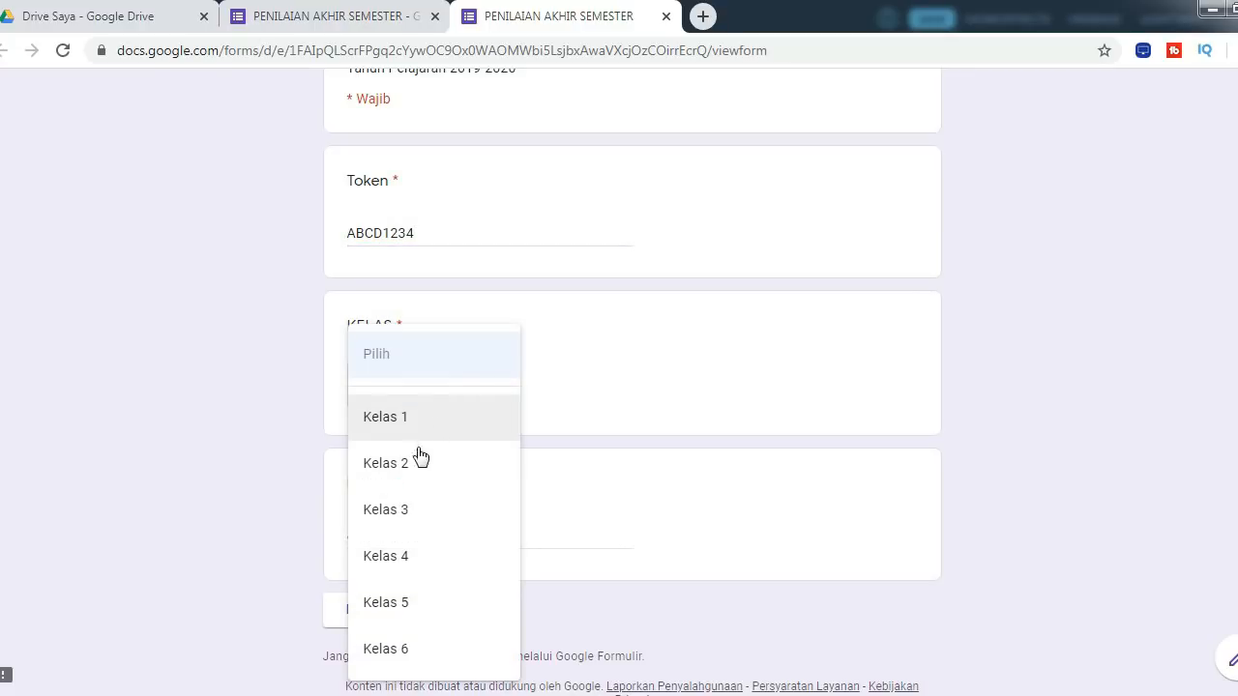
pyautogui.click(400, 434)
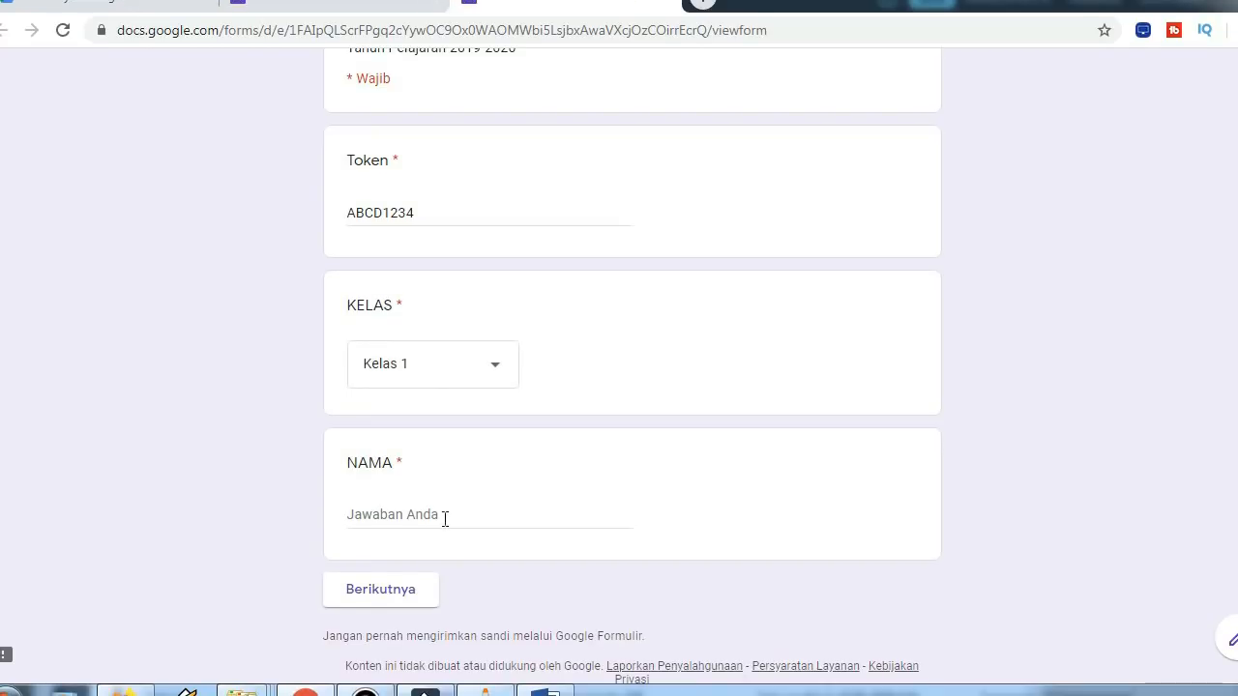
pyautogui.click(447, 518)
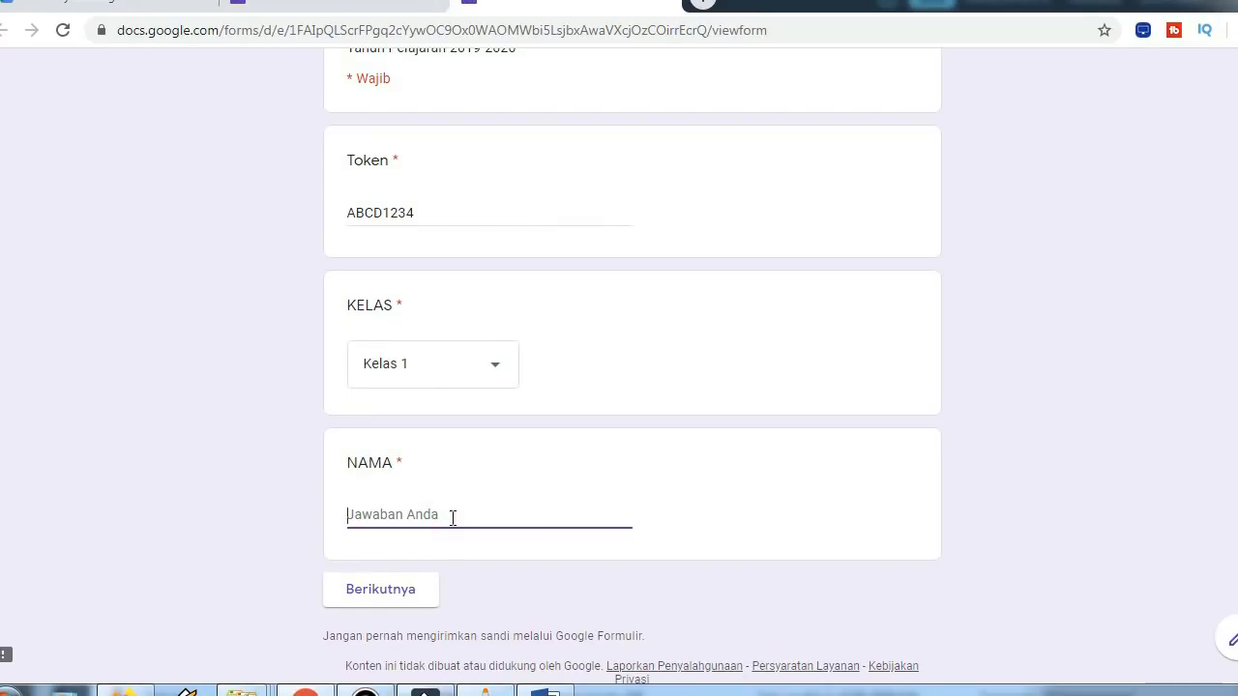
pyautogui.write('happy1')
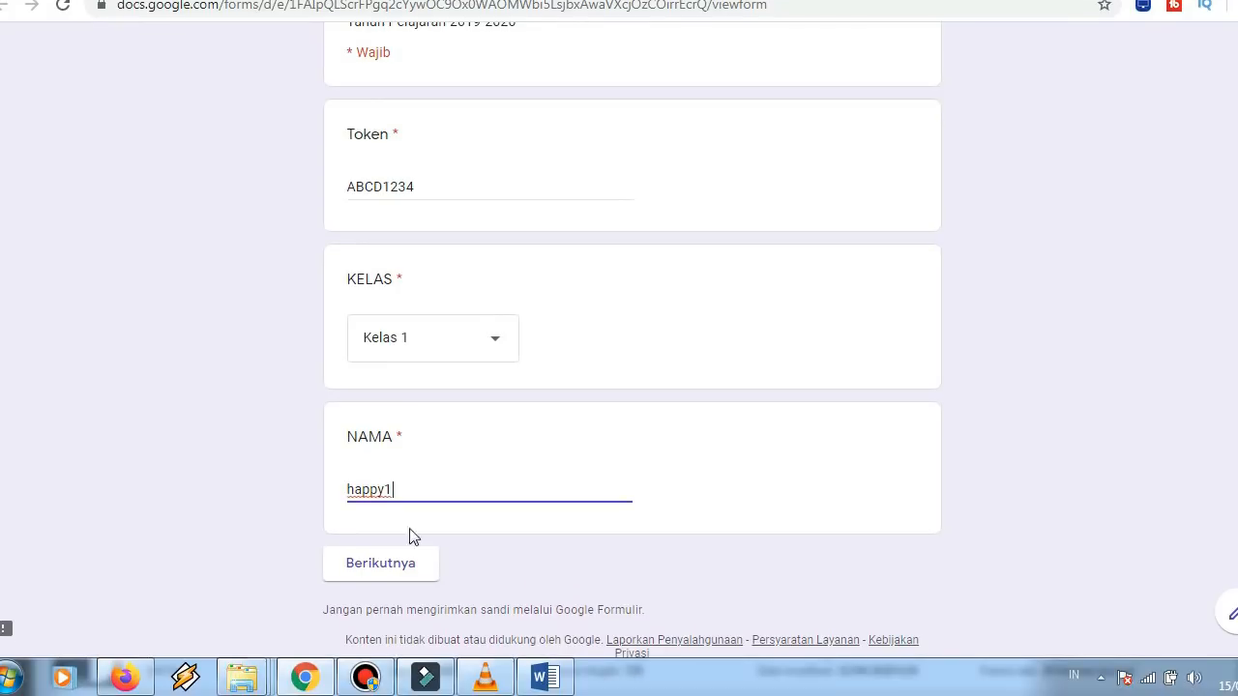
pyautogui.click(397, 566)
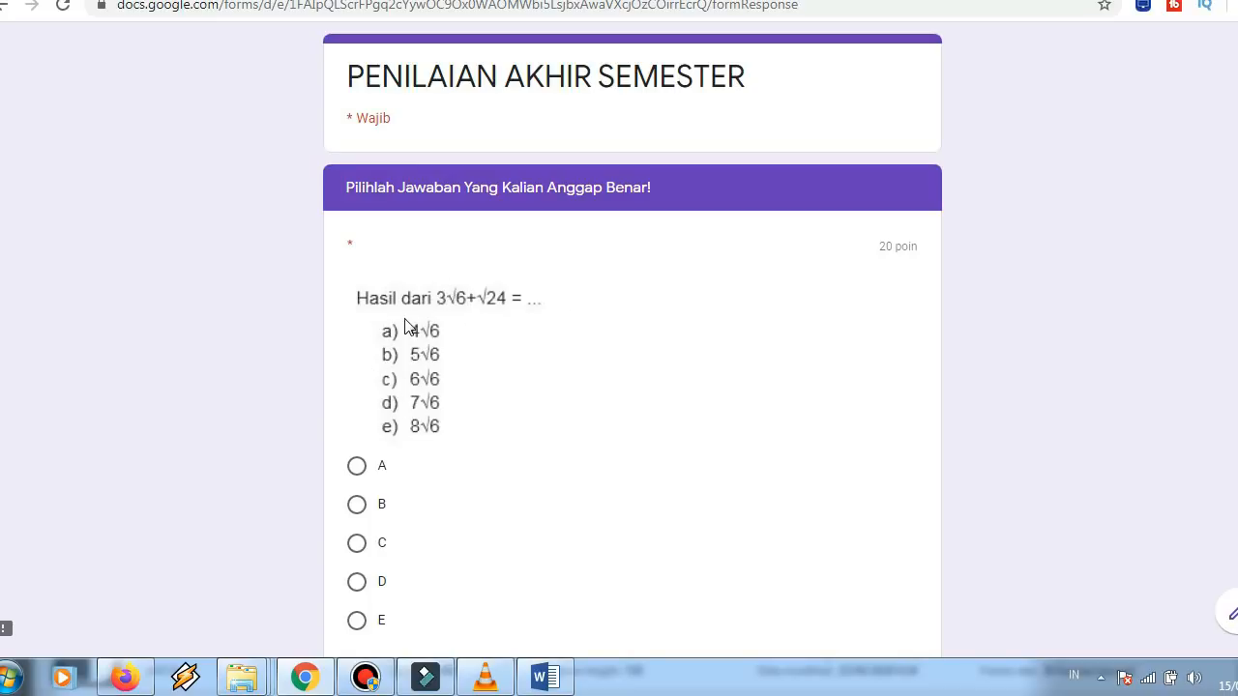
# Answer the 3√6+√24 question with A and the hardware picture question with Keyboard
pyautogui.scroll(-1, 406, 324)
pyautogui.scroll(-1, 406, 327)
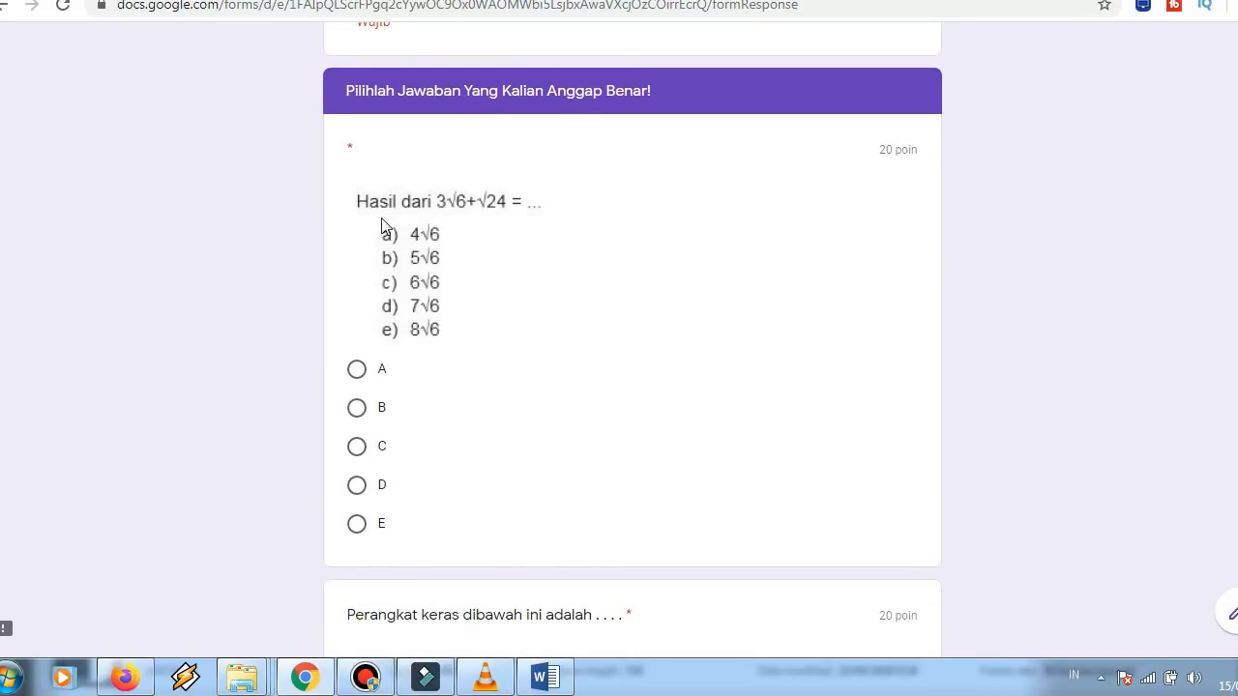
pyautogui.click(356, 371)
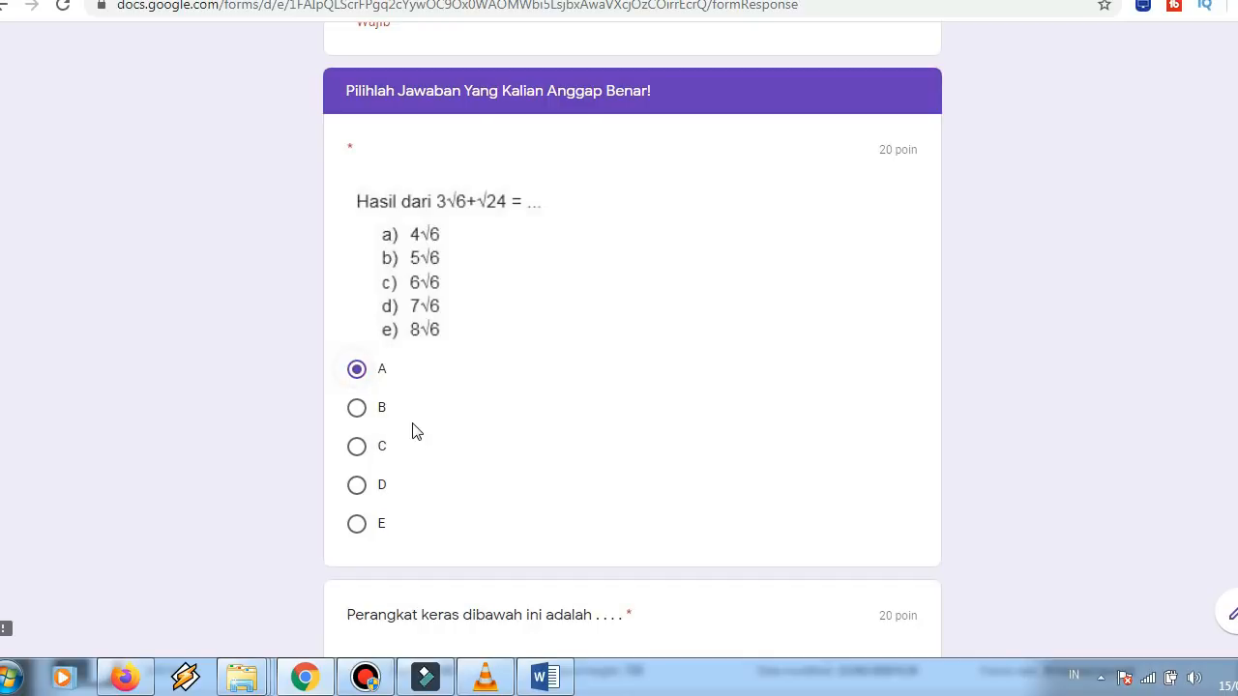
pyautogui.scroll(-8, 413, 430)
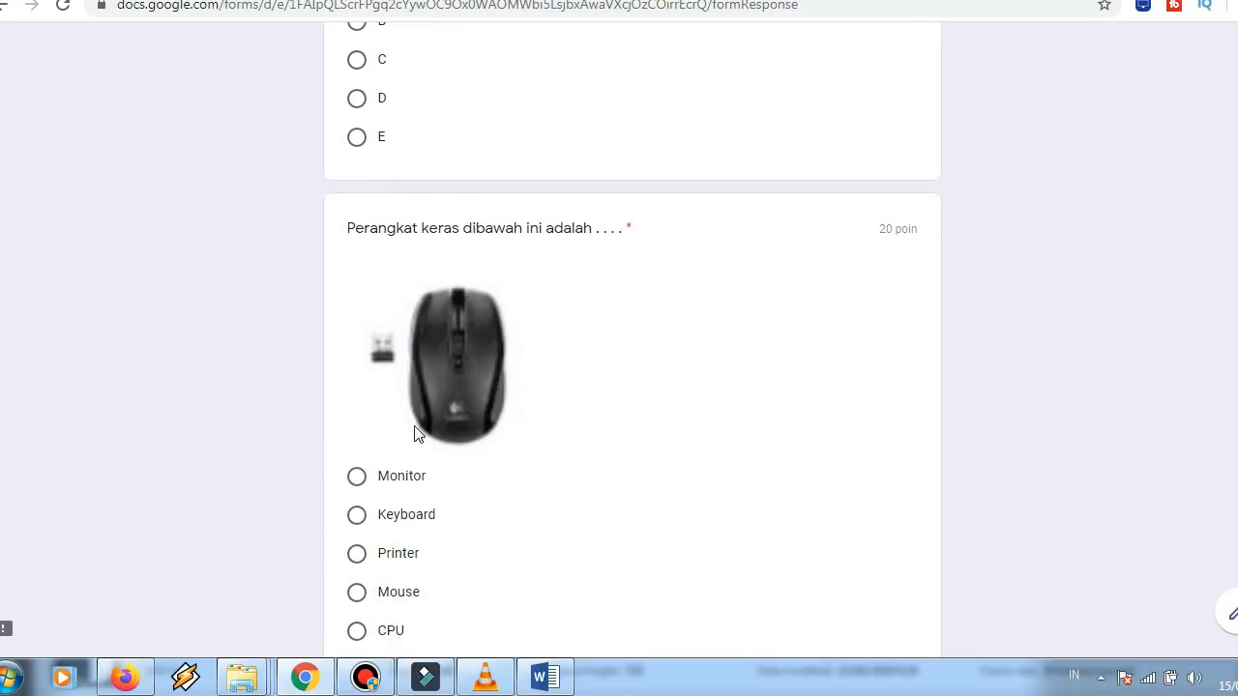
pyautogui.click(356, 514)
# Answer the RAM, monitor port and output device questions with Random Acces Mainboard, PS/2 and Opsi 4, and submit the quiz
pyautogui.scroll(-2, 371, 534)
pyautogui.scroll(-12, 373, 527)
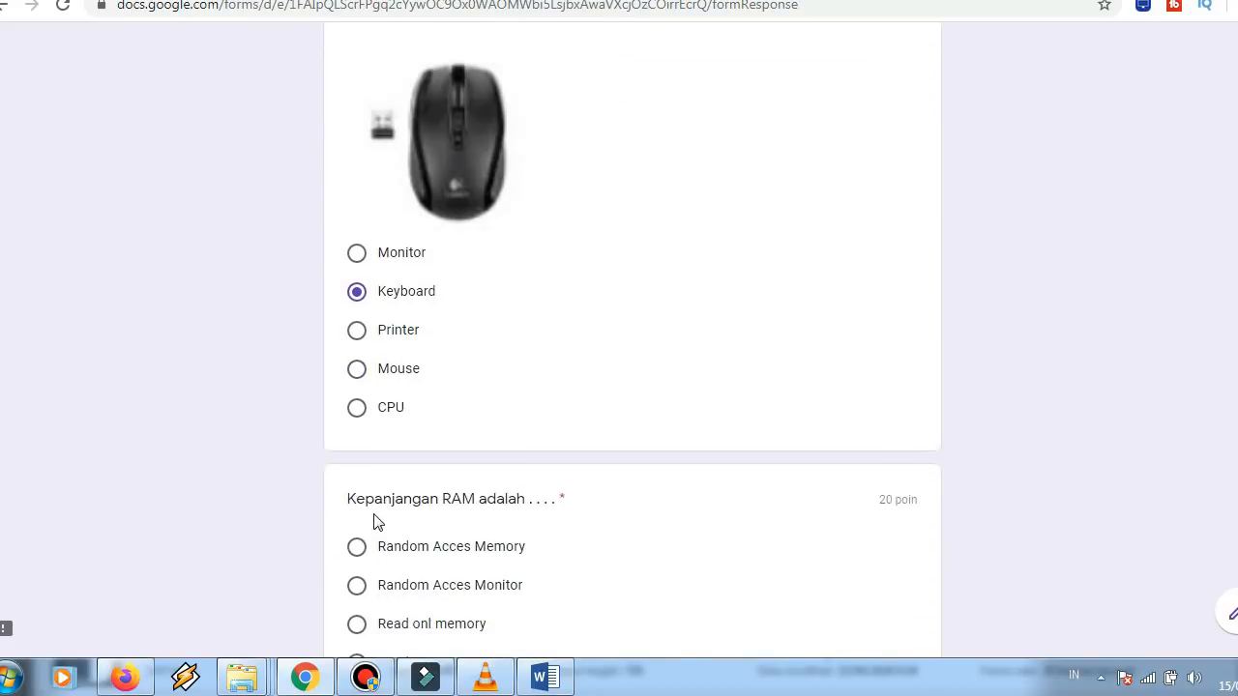
pyautogui.click(354, 252)
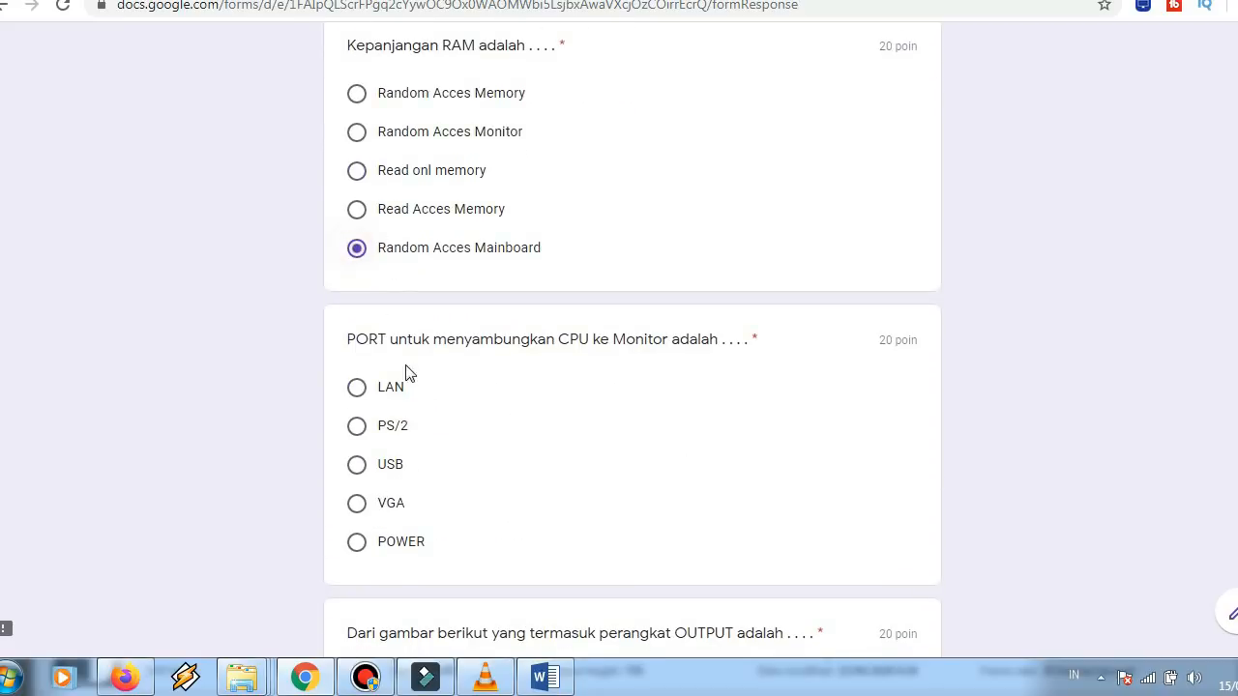
pyautogui.click(358, 431)
pyautogui.scroll(-7, 390, 532)
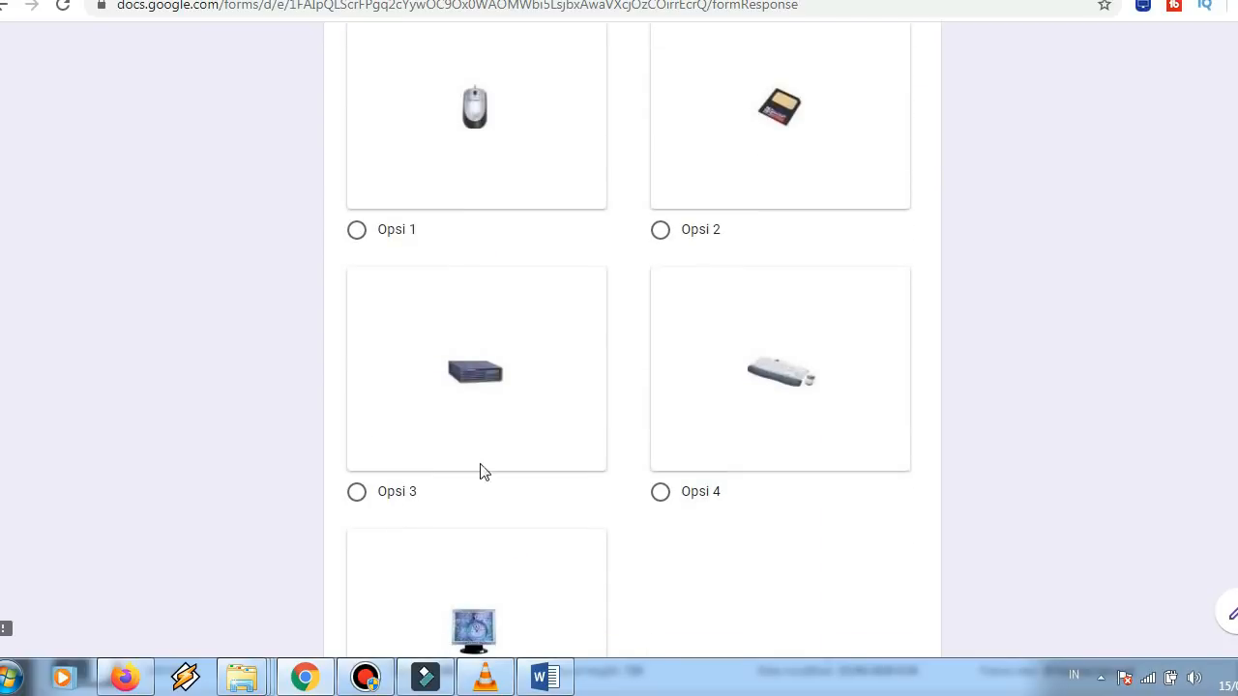
pyautogui.click(659, 491)
pyautogui.scroll(-4, 564, 503)
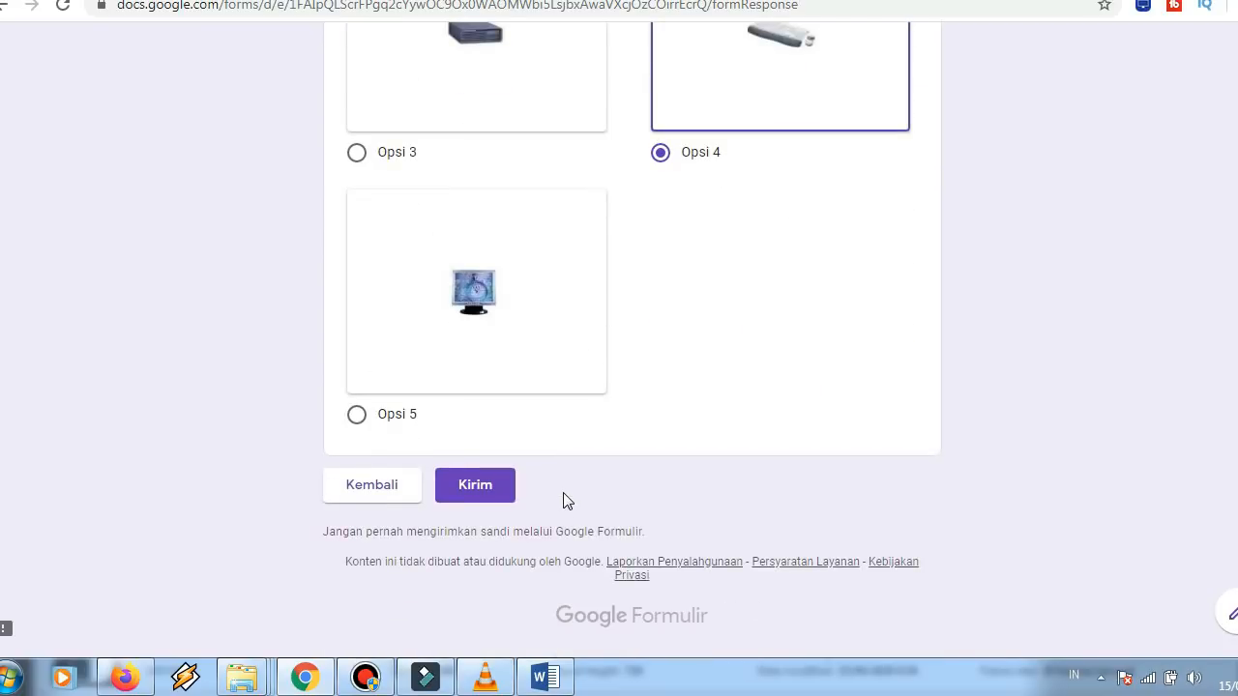
pyautogui.click(490, 484)
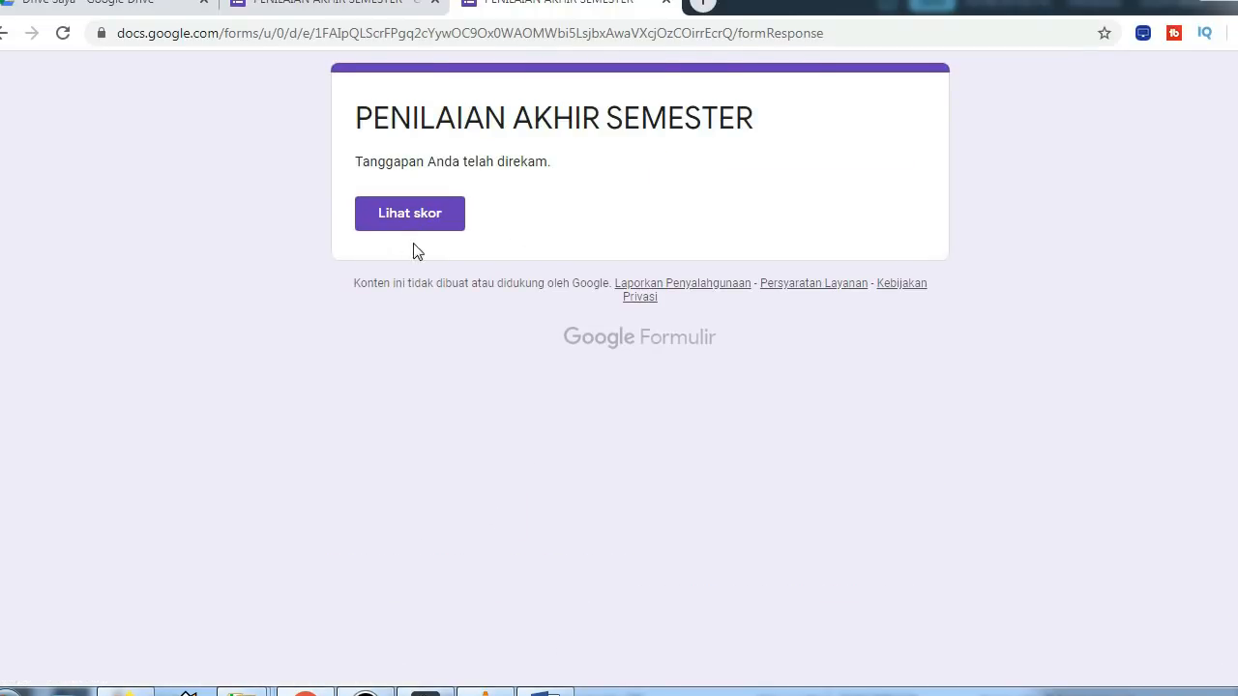
# View the score of the submitted response, examine the point total, and close the score page
pyautogui.click(414, 220)
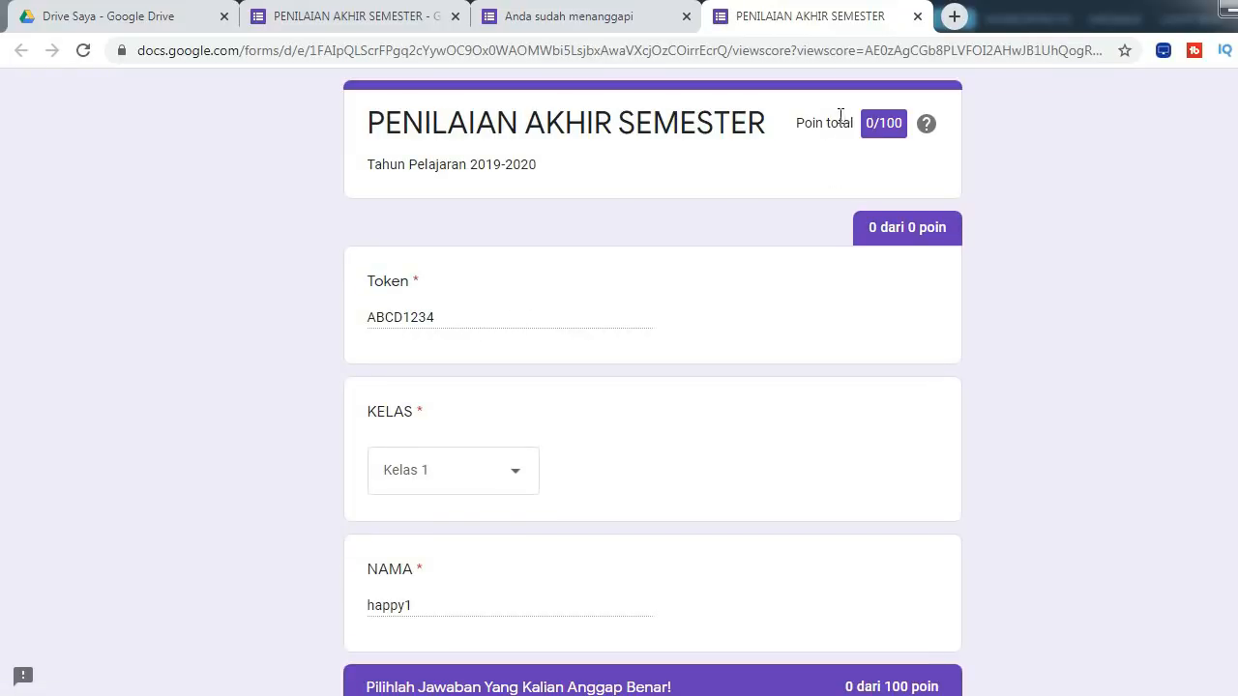
pyautogui.moveTo(841, 115); pyautogui.dragTo(899, 141)
pyautogui.click(820, 166)
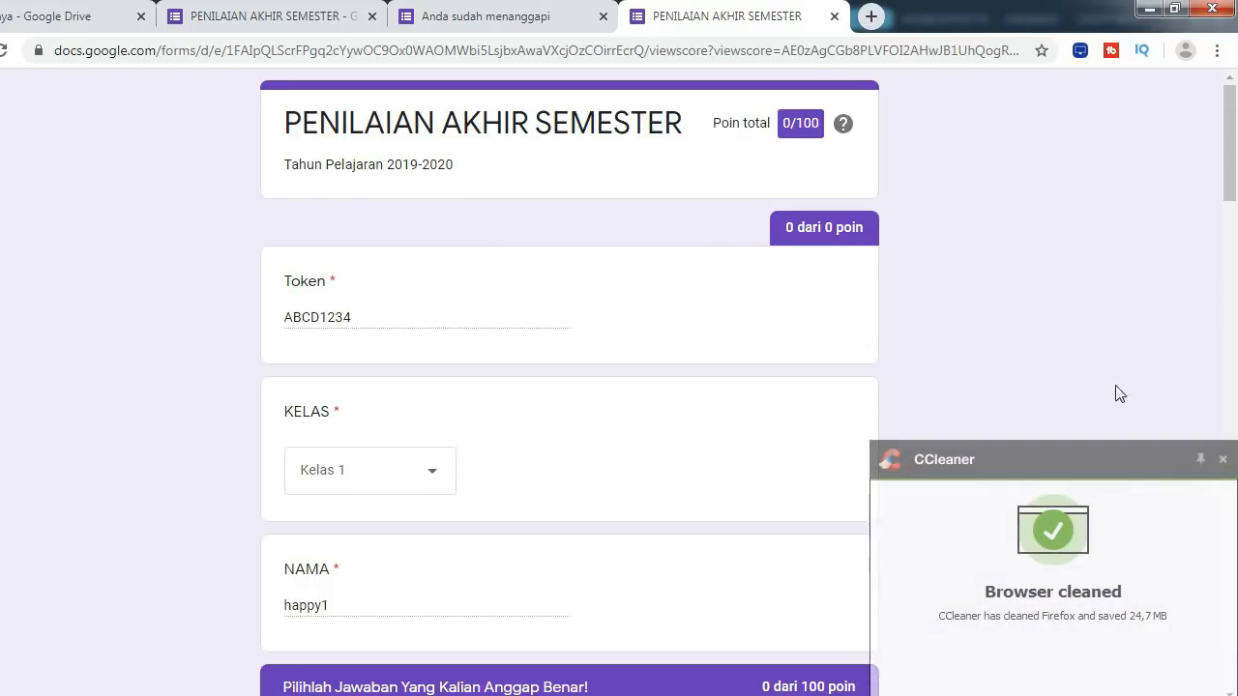
pyautogui.click(1223, 460)
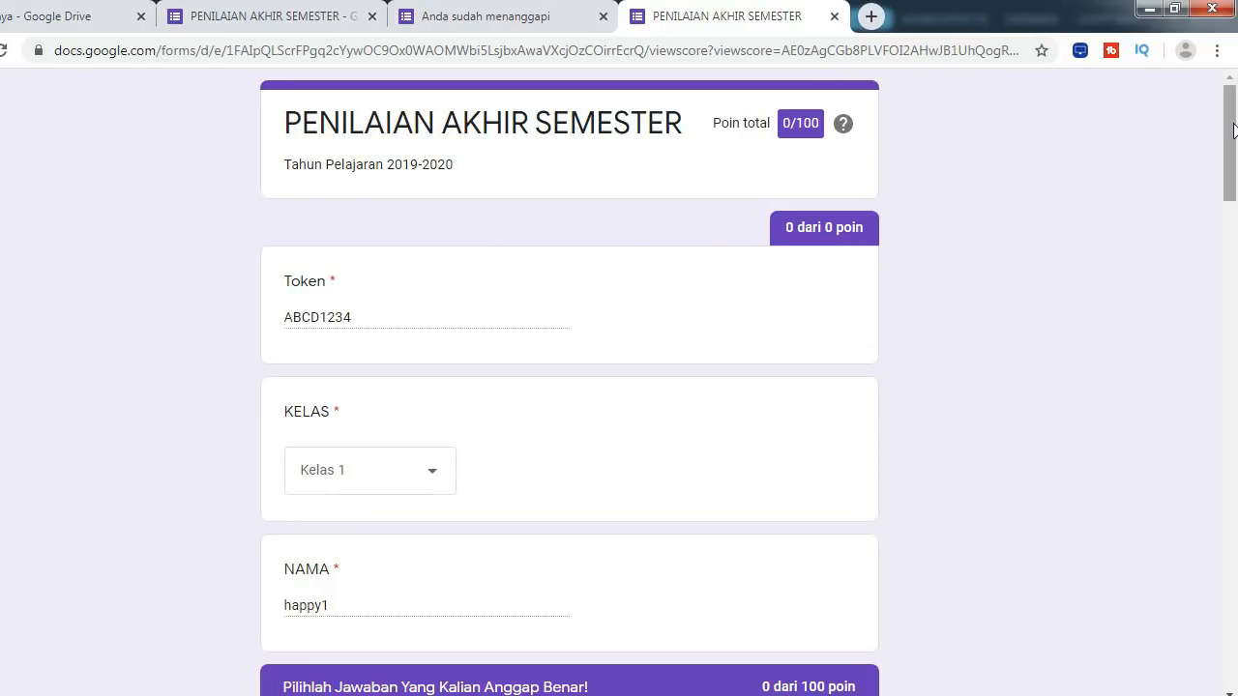
pyautogui.moveTo(1232, 132)
pyautogui.mouseDown()
pyautogui.moveTo(1226, 604)
pyautogui.moveTo(1229, 116)
pyautogui.mouseUp()
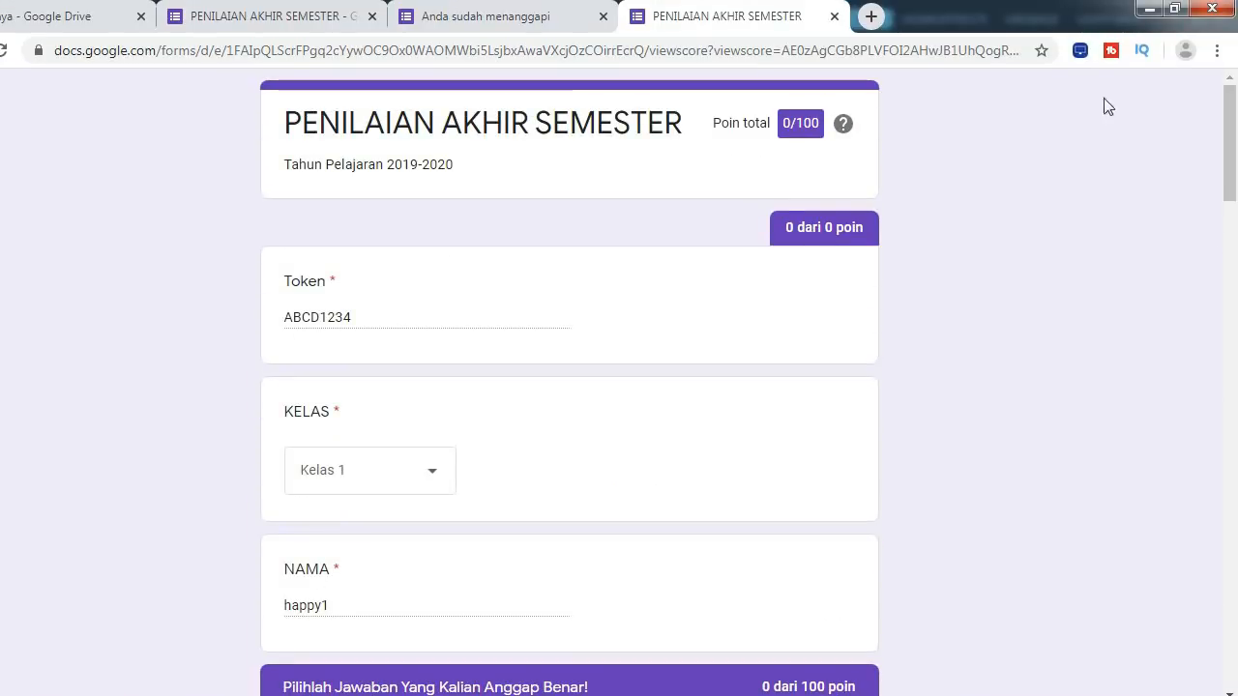
pyautogui.moveTo(792, 120); pyautogui.dragTo(781, 121)
pyautogui.click(833, 16)
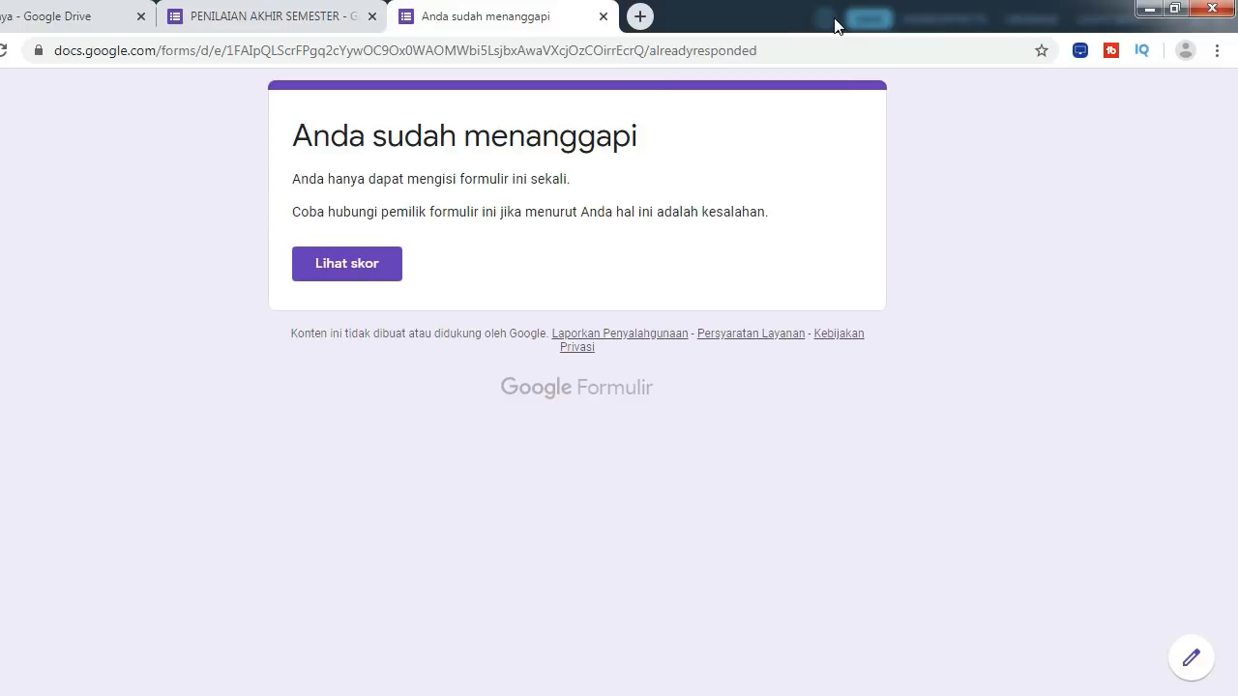
# Close the already-responded page, check the form's response summary and return to its questions
pyautogui.click(603, 17)
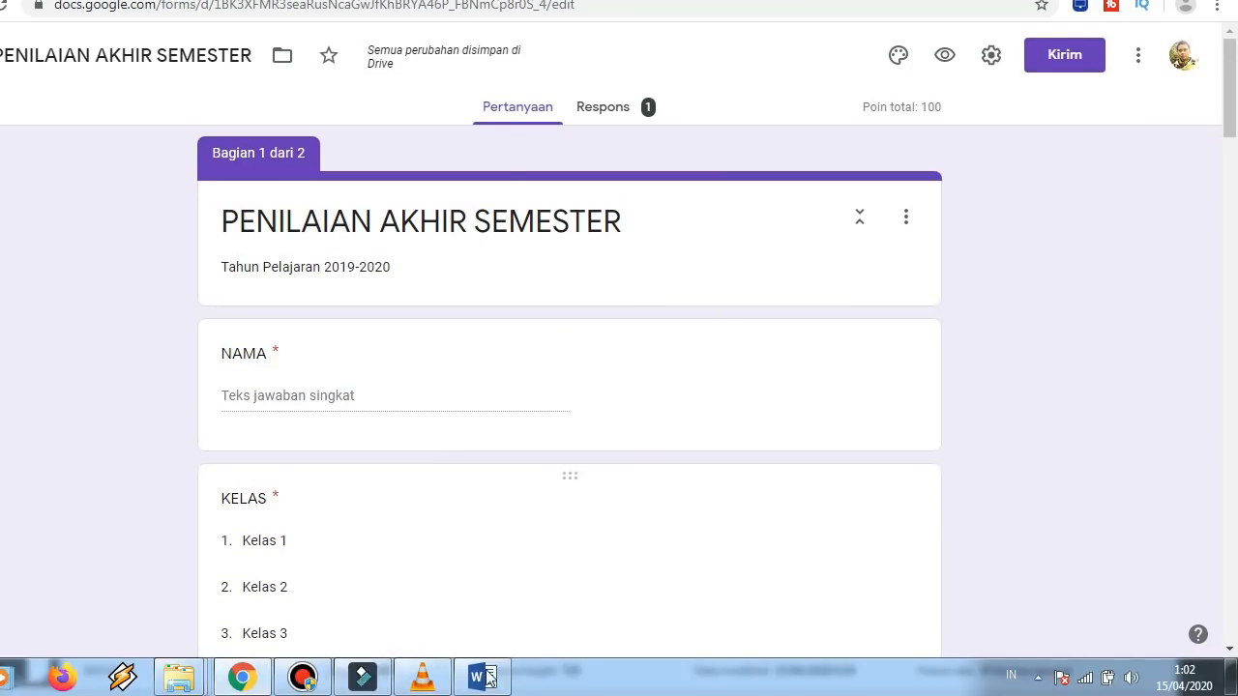
pyautogui.click(643, 160)
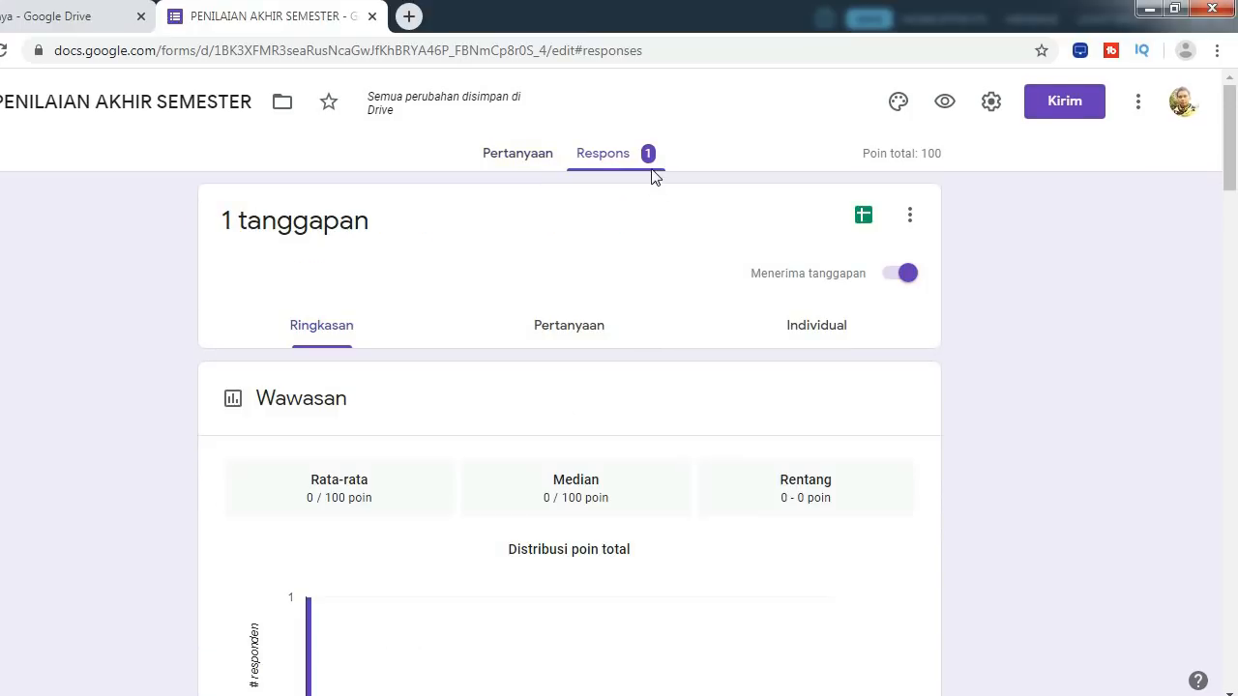
pyautogui.click(543, 159)
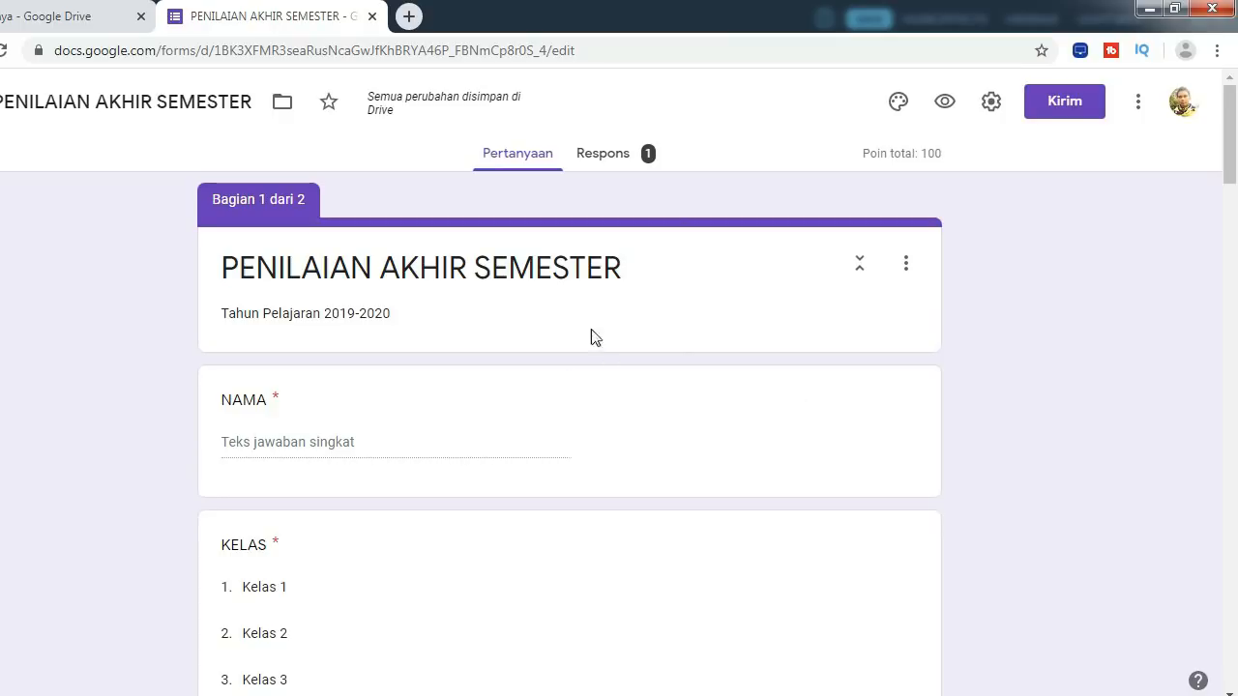
# Generate a shortened link for sending the form, copy it to the clipboard and close the send dialog
pyautogui.click(1063, 109)
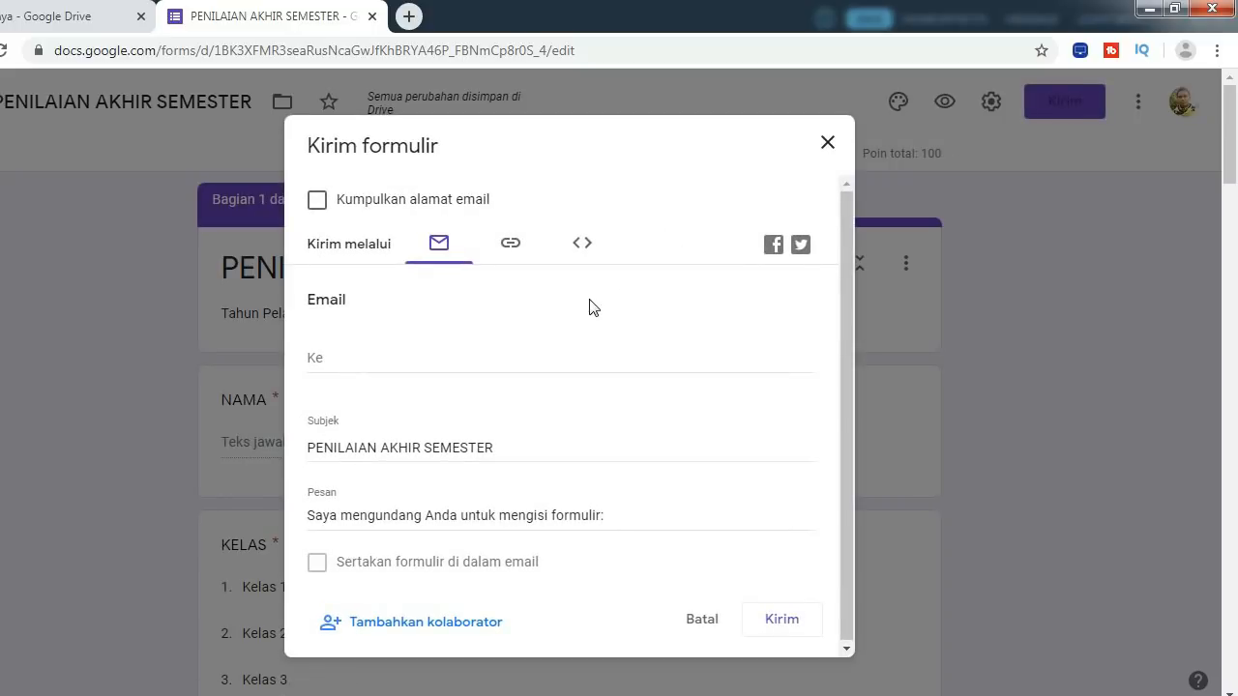
pyautogui.click(513, 250)
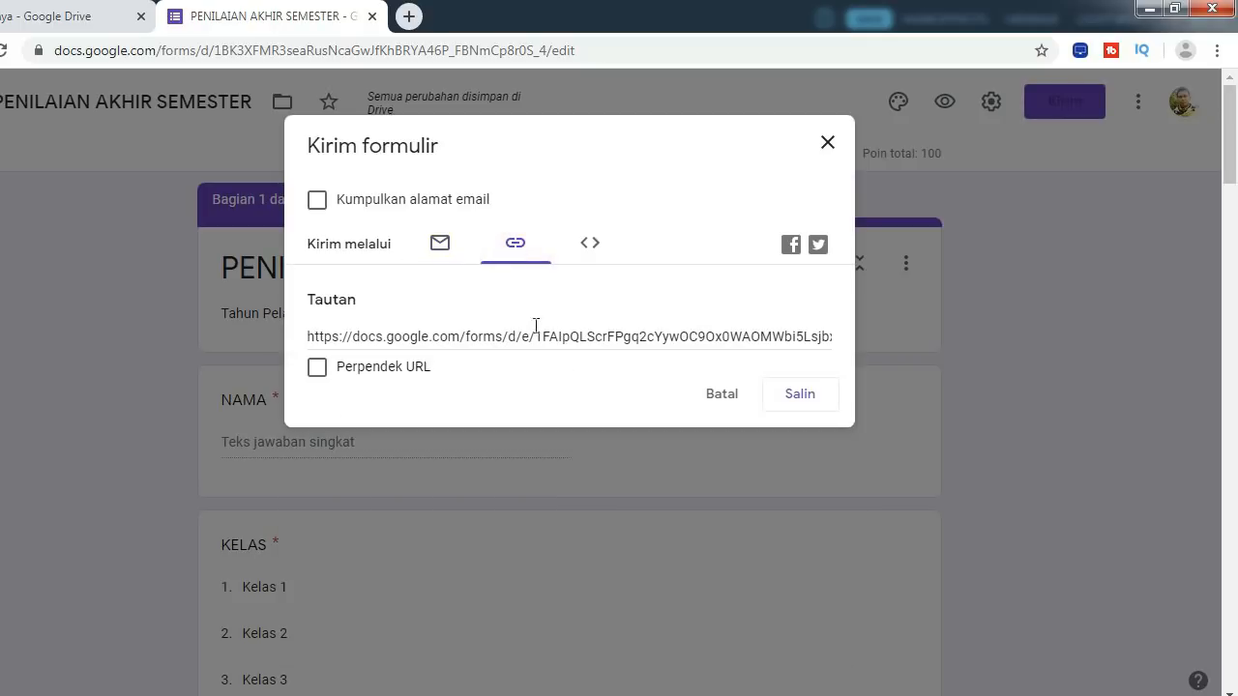
pyautogui.click(347, 337)
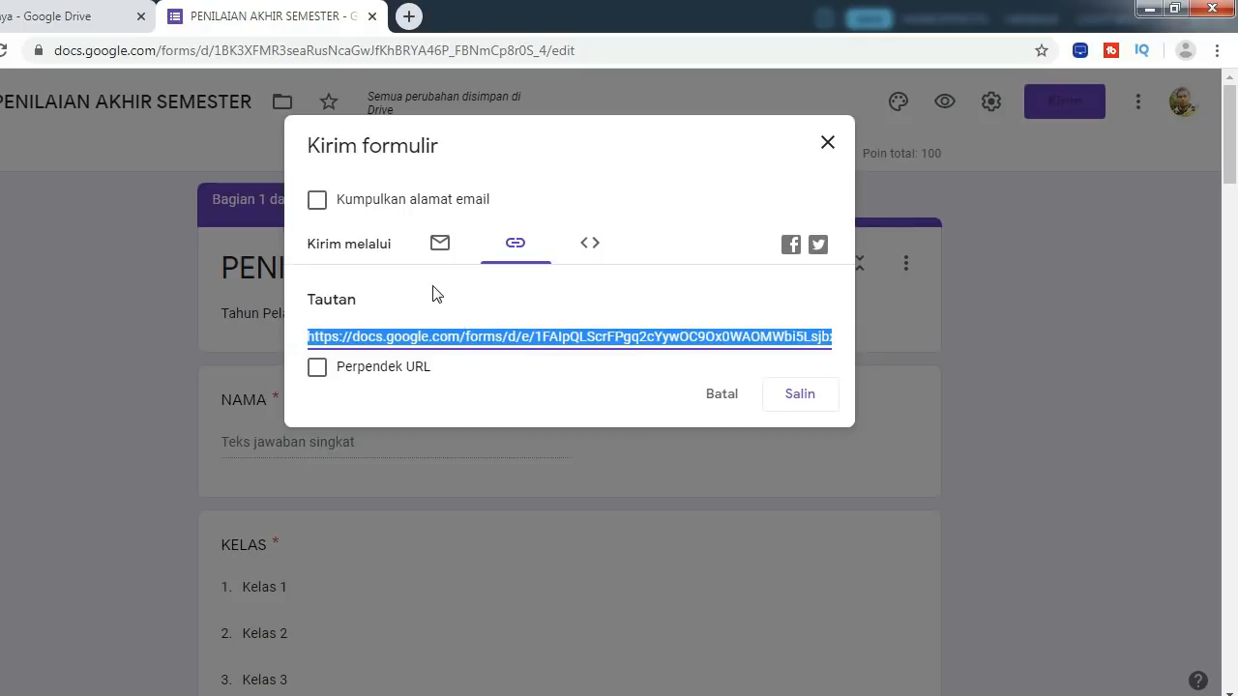
pyautogui.click(318, 368)
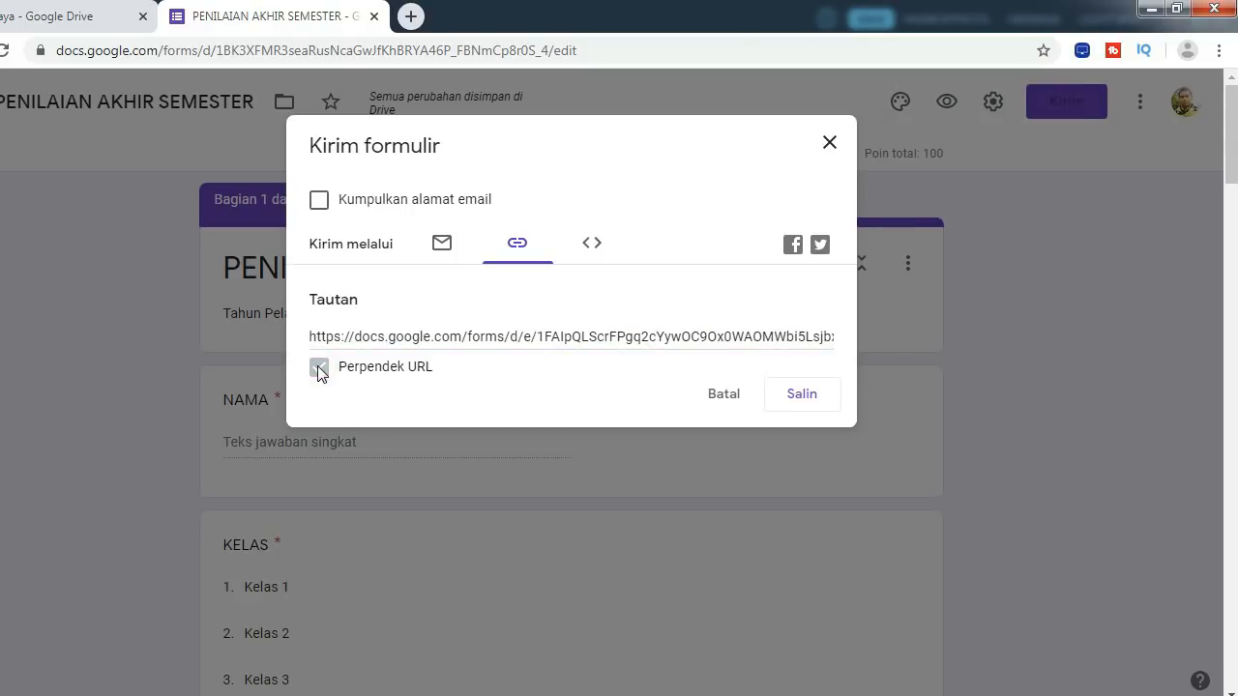
pyautogui.click(625, 325)
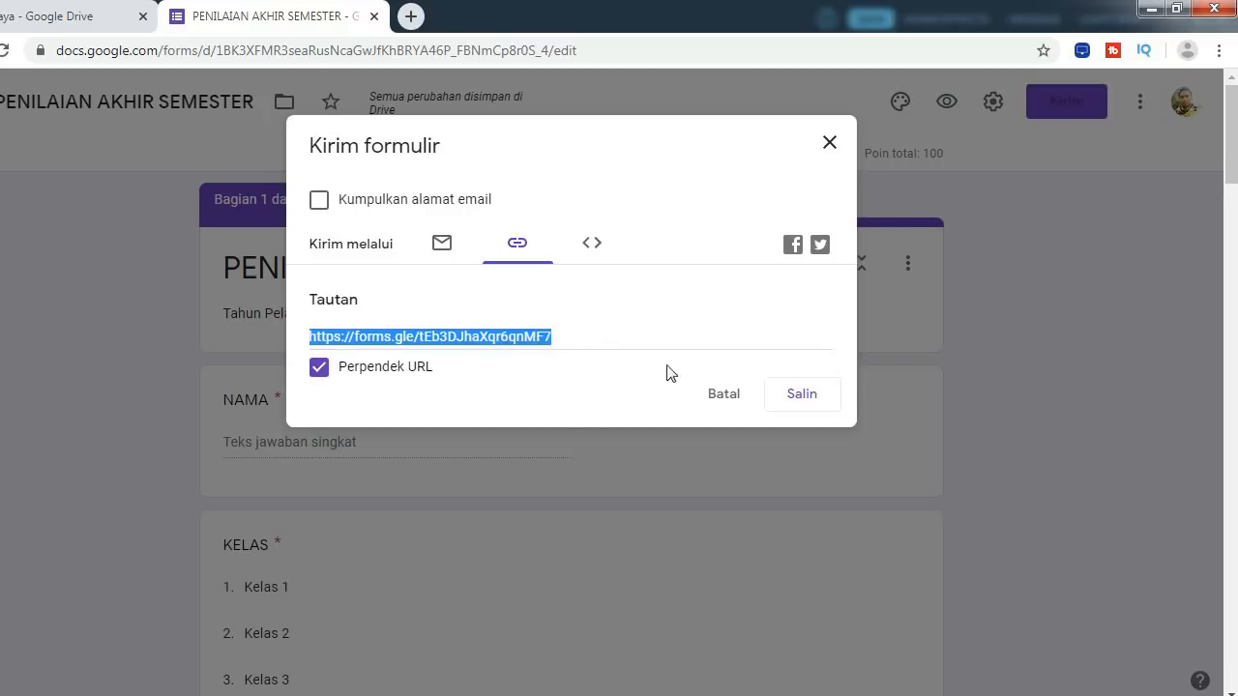
pyautogui.click(799, 399)
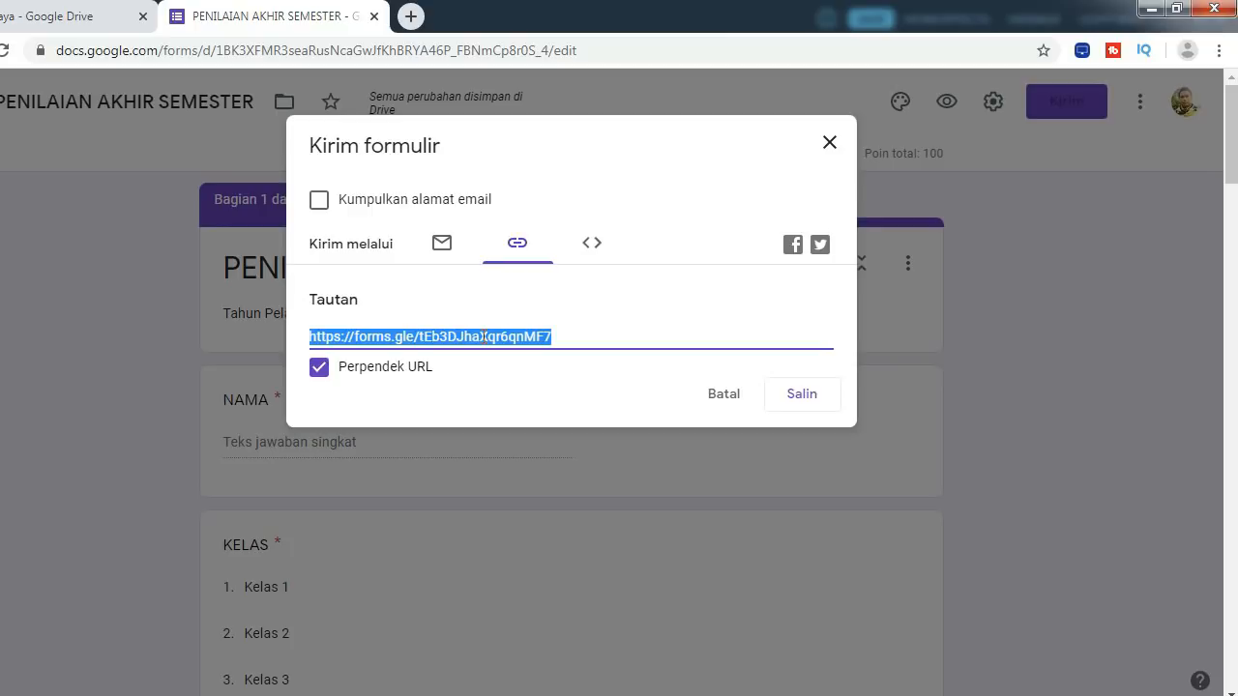
pyautogui.click(801, 397)
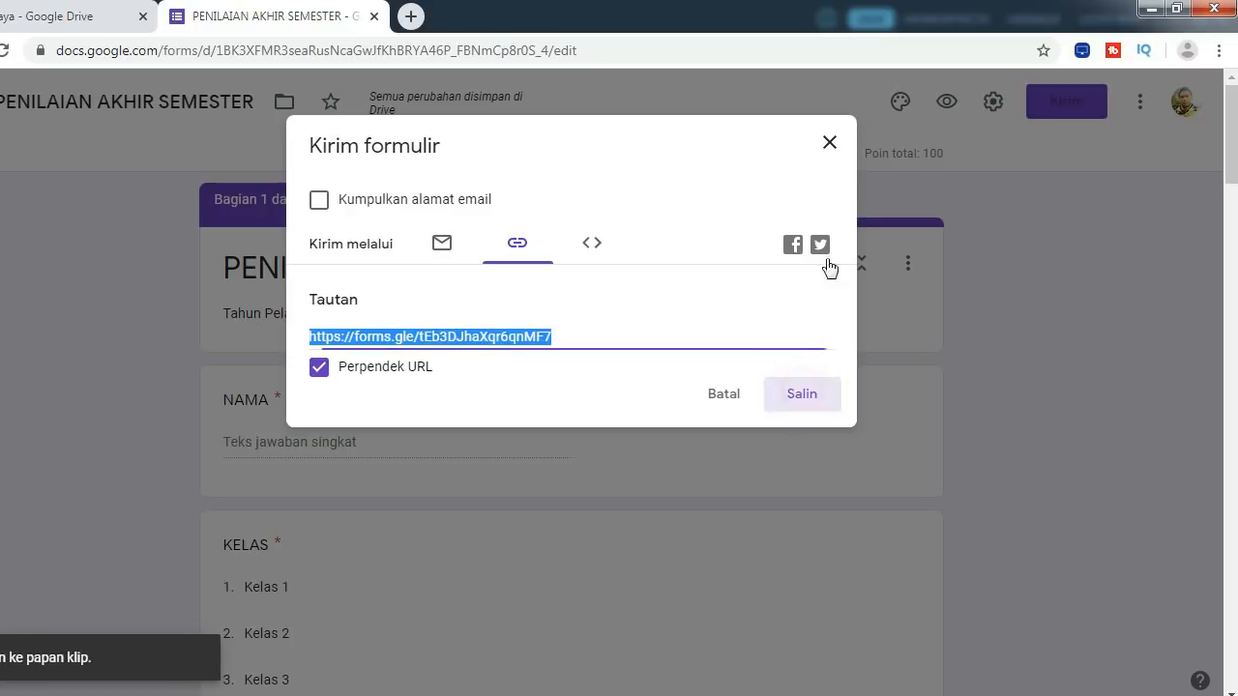
pyautogui.click(832, 146)
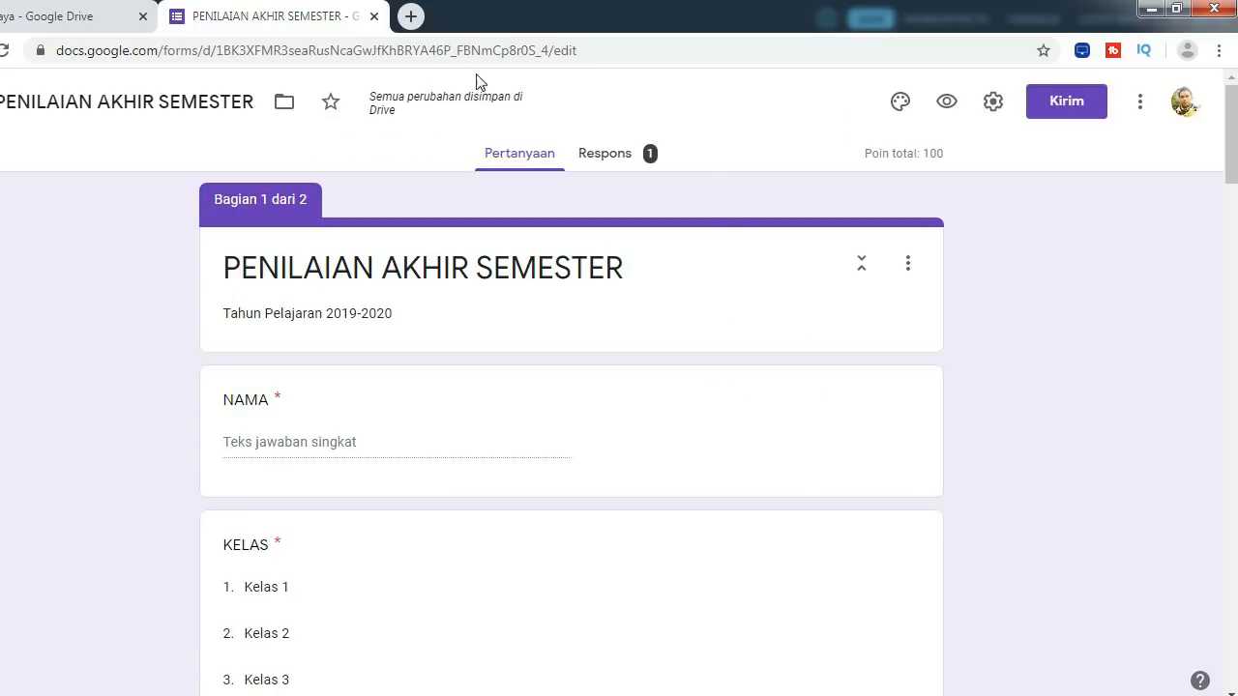
# Open the copied short form link in a new browser tab
pyautogui.click(411, 16)
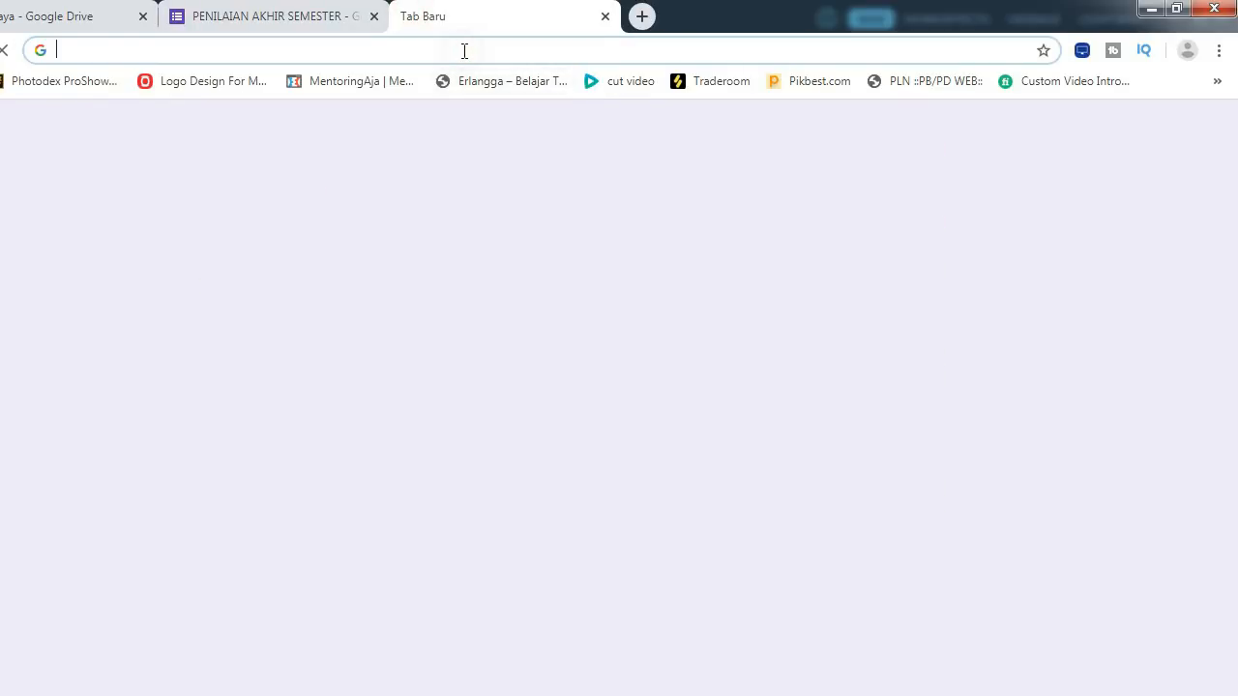
pyautogui.hotkey('ctrl', 'v')
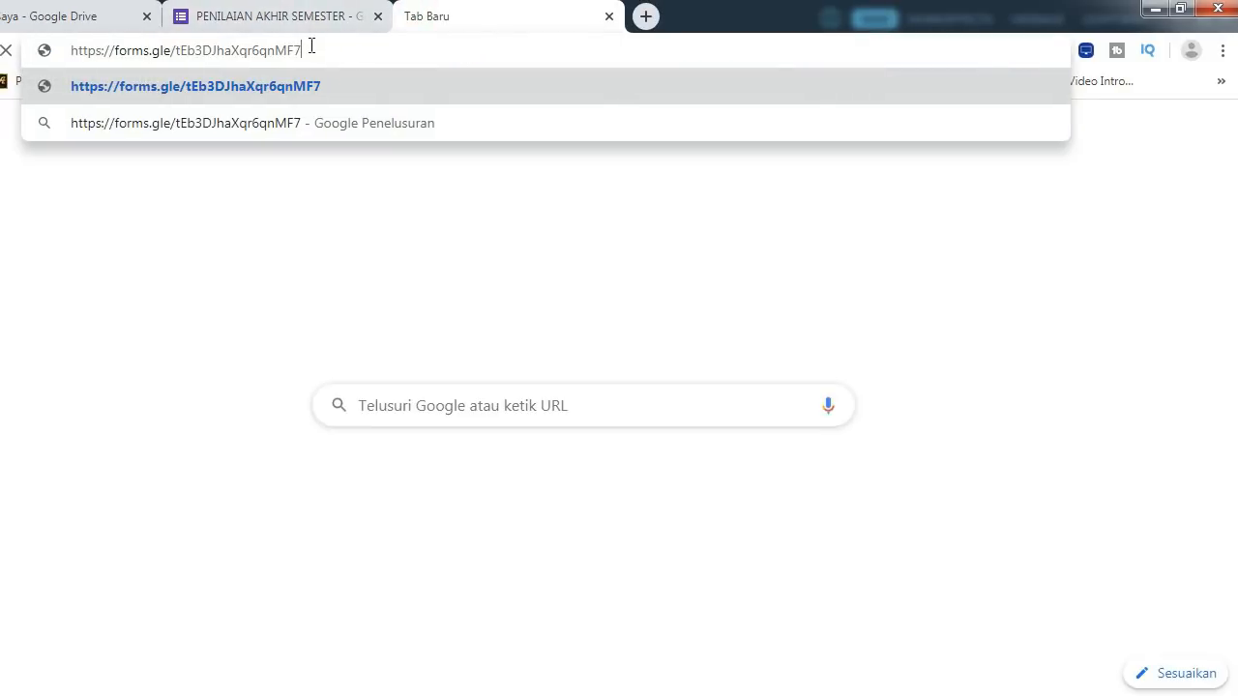
pyautogui.press('Return')
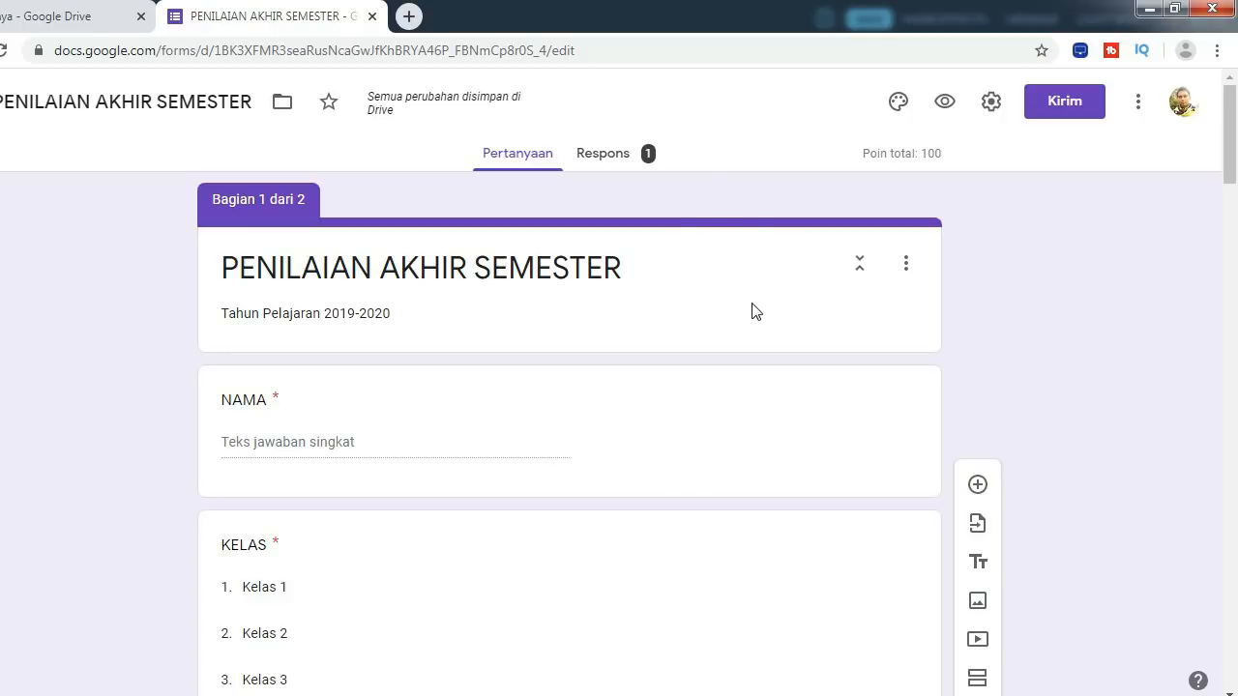
# Examine the response summary, including the score distribution, frequently missed questions, and the NAMA and KELAS answers
pyautogui.click(607, 155)
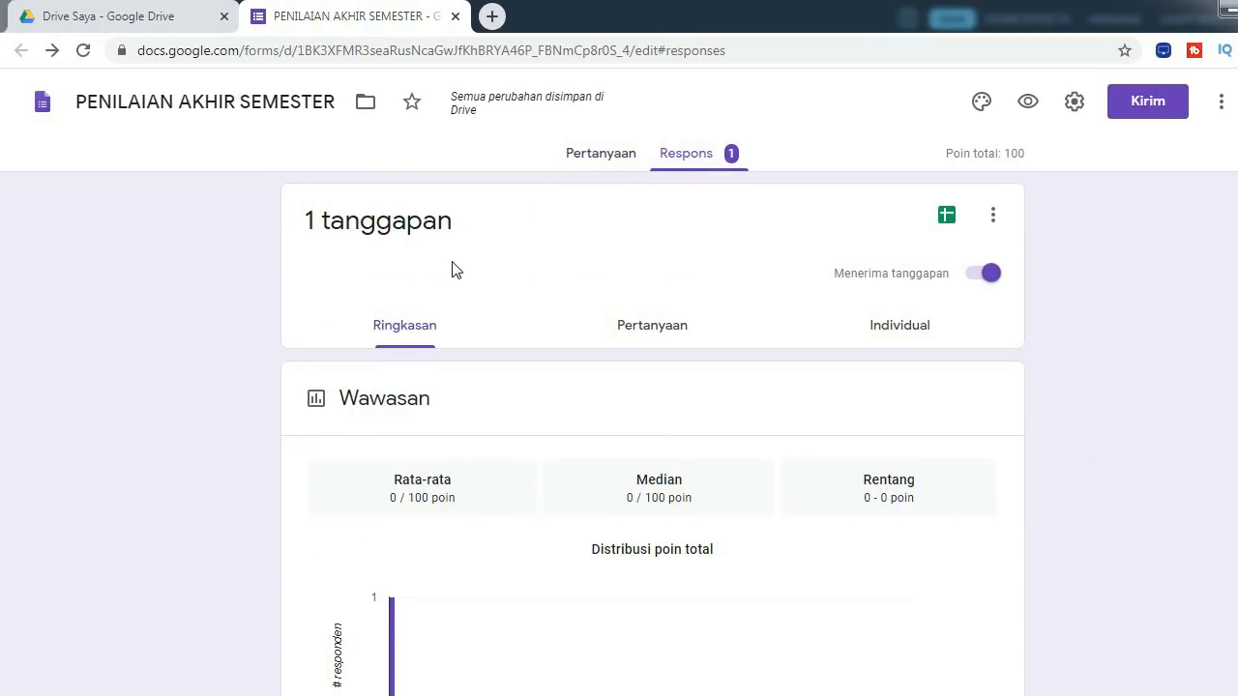
pyautogui.scroll(-2, 439, 470)
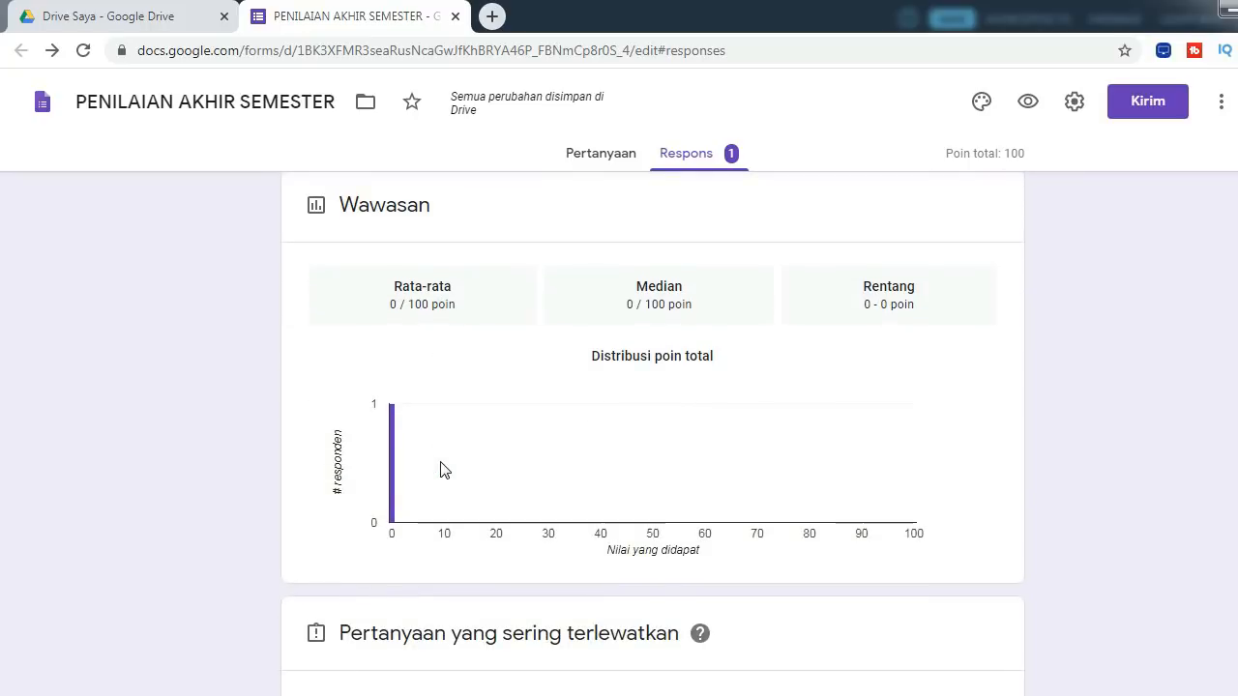
pyautogui.scroll(-5, 406, 397)
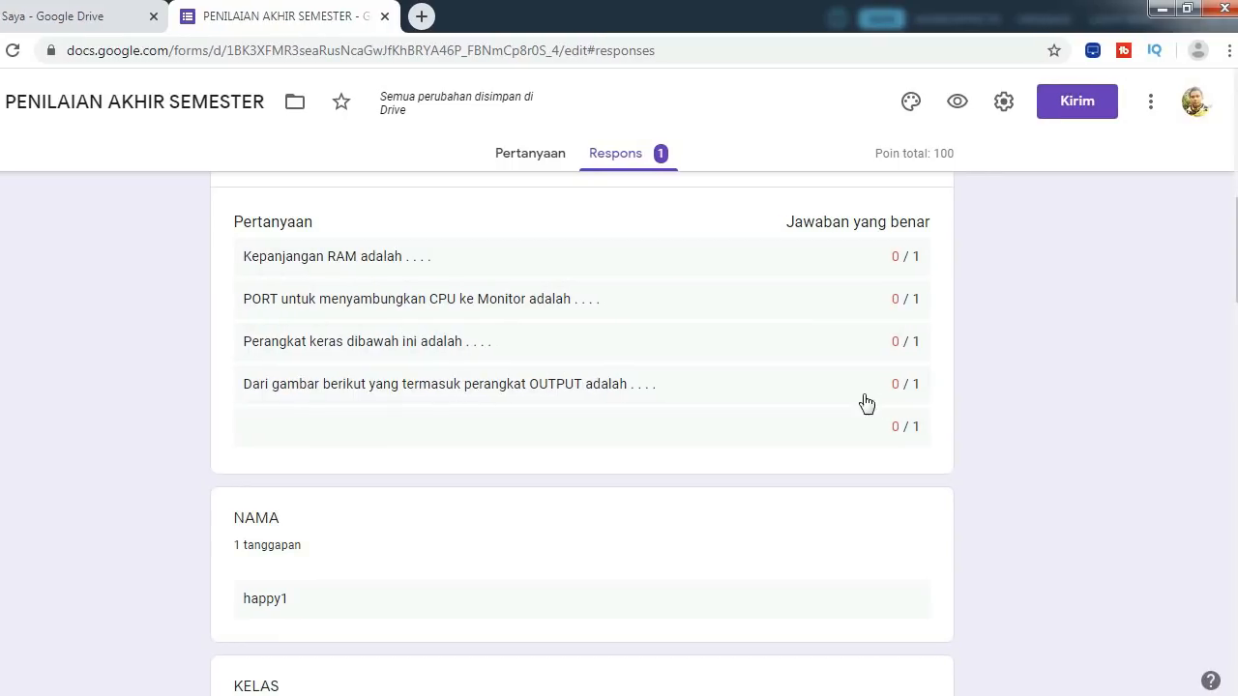
pyautogui.scroll(4, 587, 440)
pyautogui.scroll(3, 589, 428)
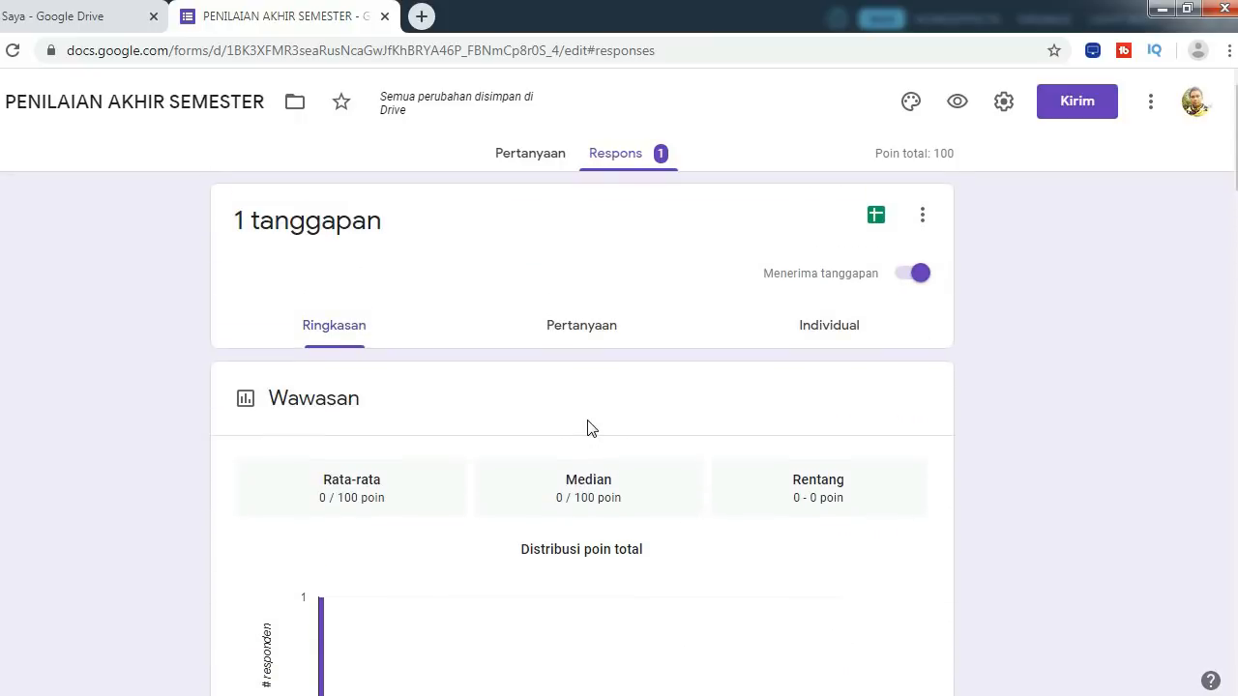
pyautogui.scroll(-4, 592, 429)
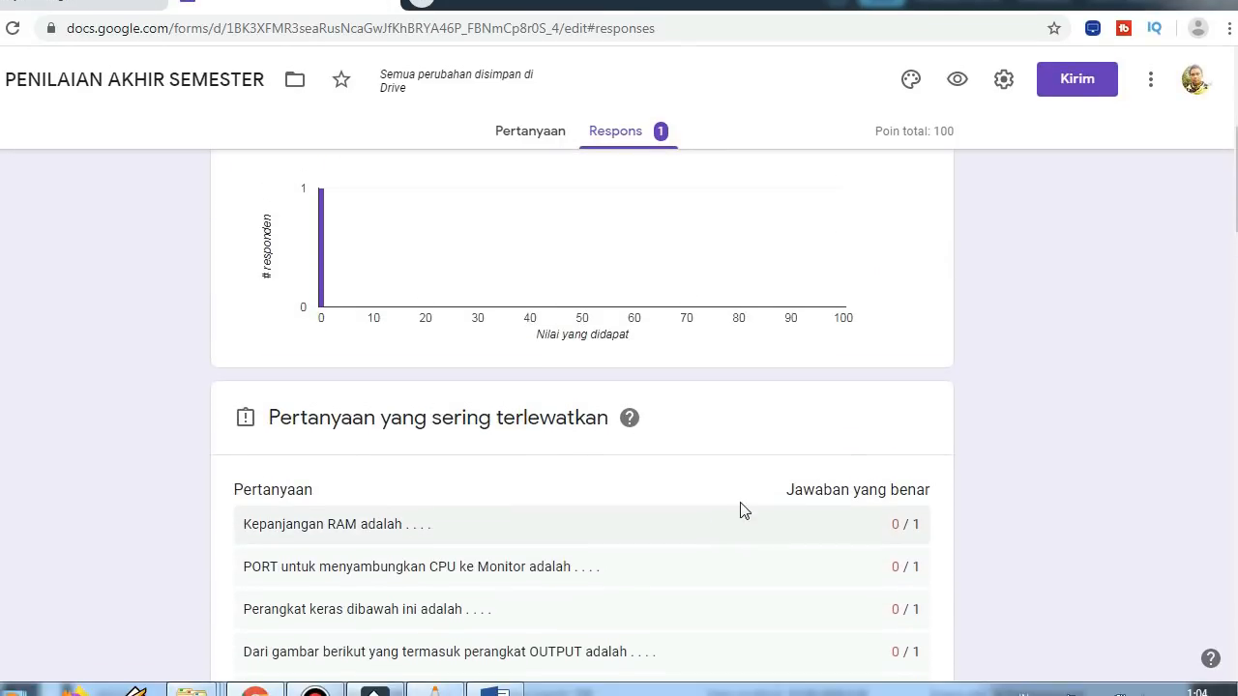
pyautogui.scroll(-10, 743, 508)
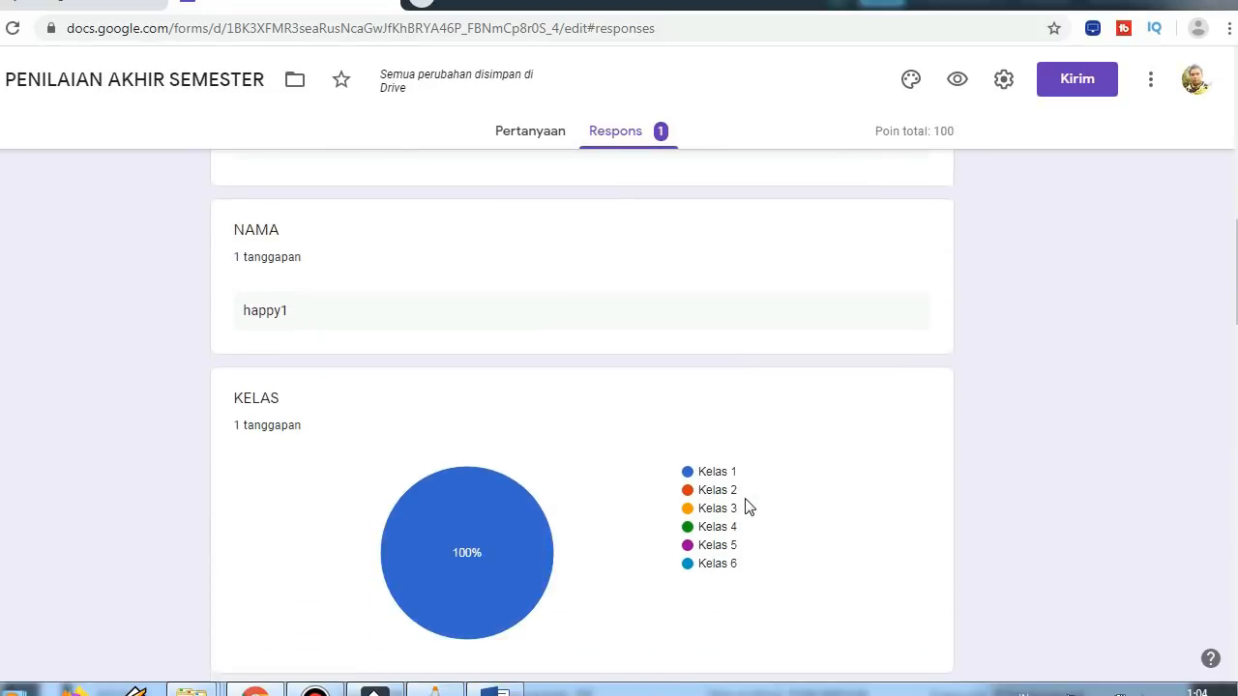
pyautogui.moveTo(1236, 368); pyautogui.dragTo(1197, 154)
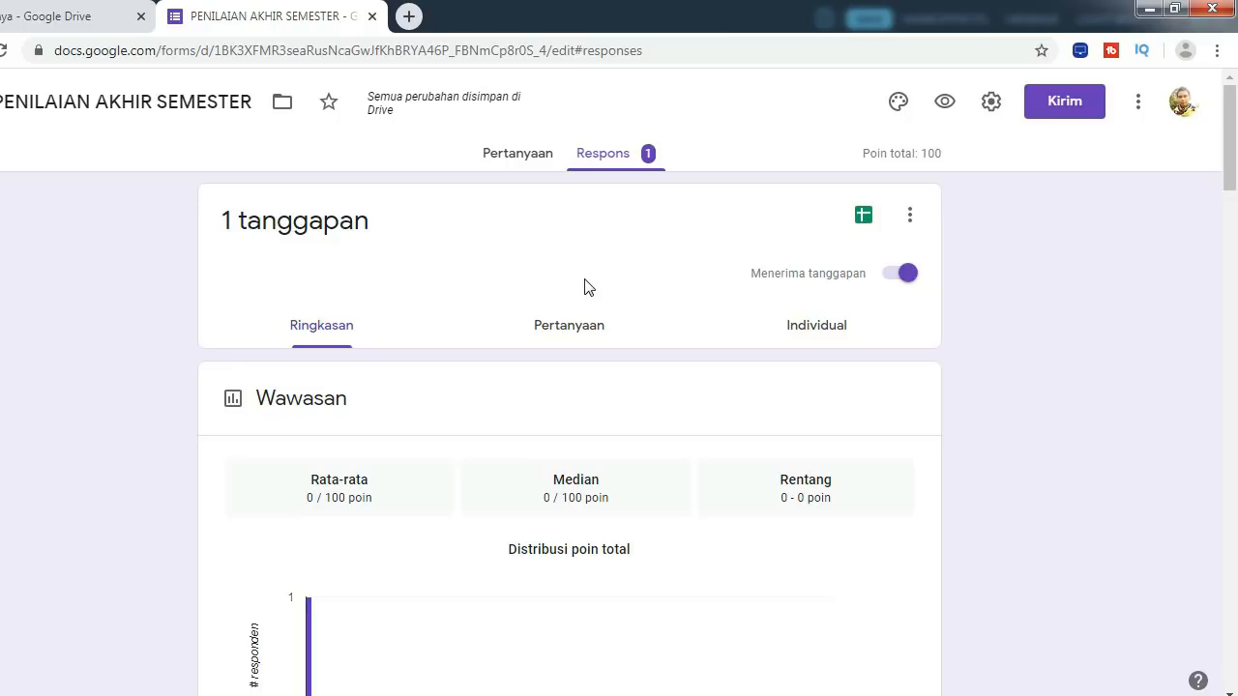
# Download the form's responses as a CSV file
pyautogui.click(910, 223)
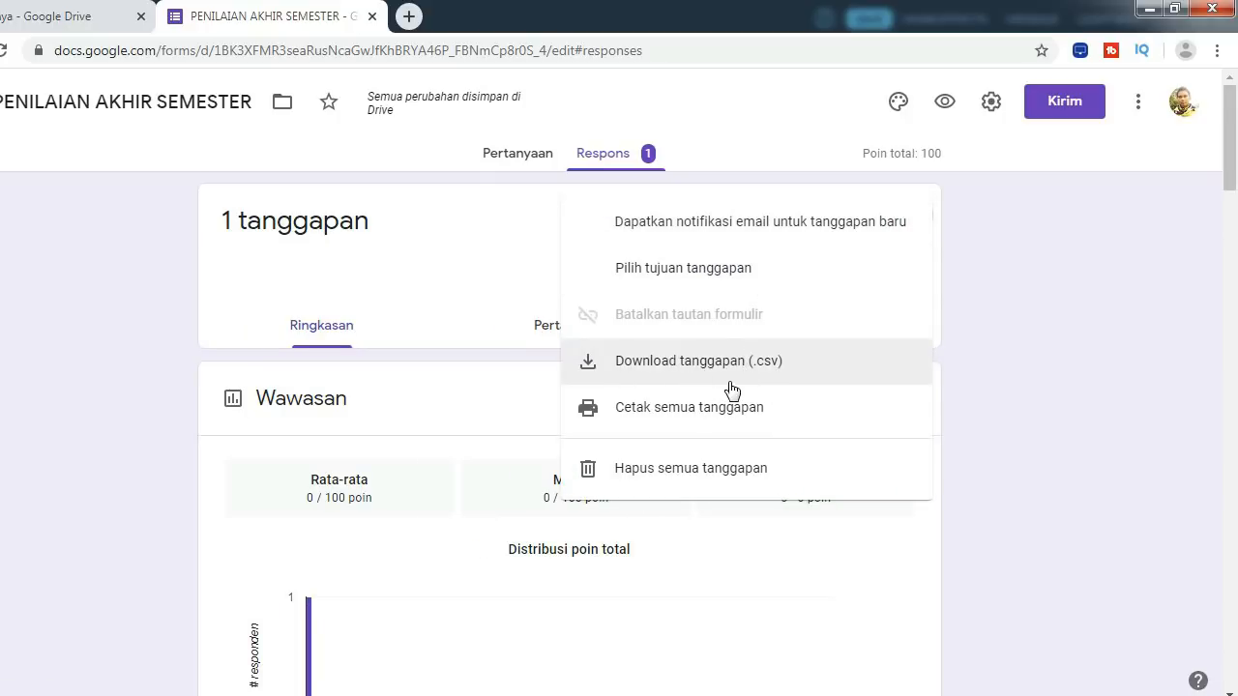
pyautogui.click(745, 374)
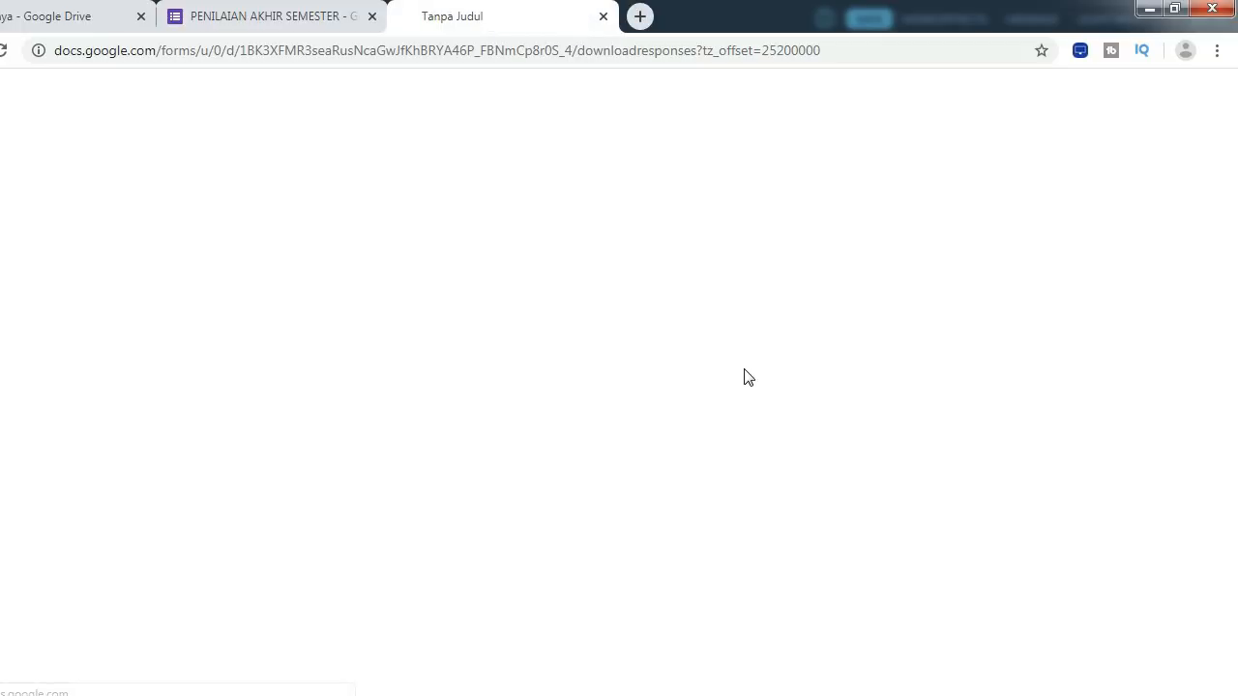